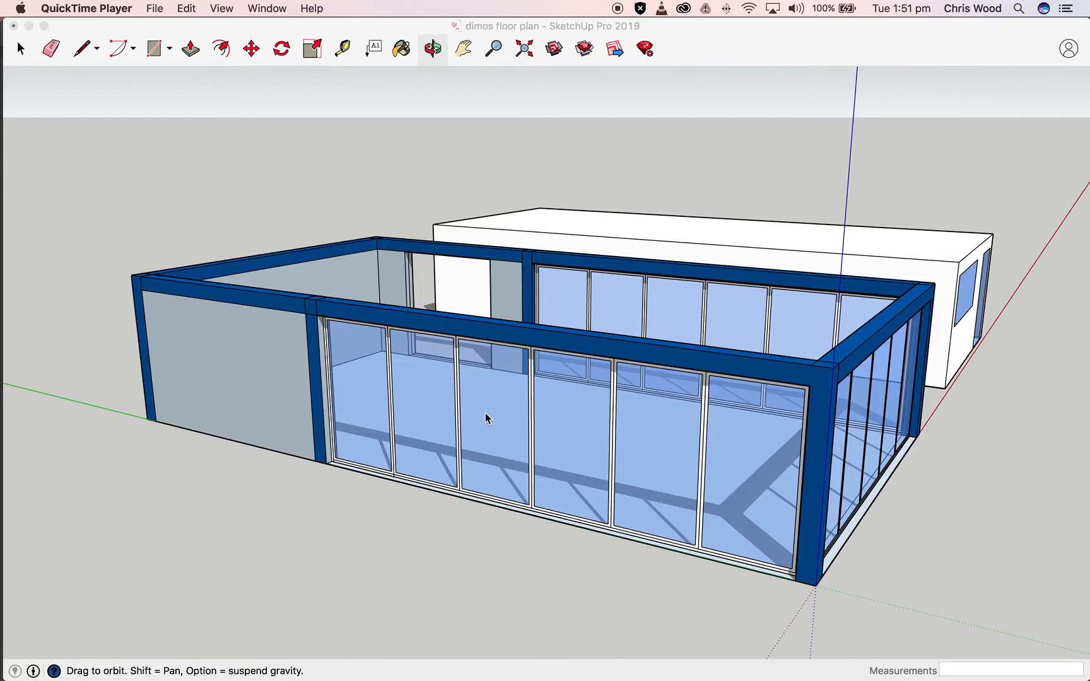
Examine the blue-framed glass pavilion and the white building beside it from several sides
scroll(622, 381, "up", 1)
scroll(539, 401, "down", 1)
scroll(594, 396, "up", 1)
scroll(426, 380, "down", 1)
scroll(423, 381, "up", 1)
scroll(424, 381, "up", 1)
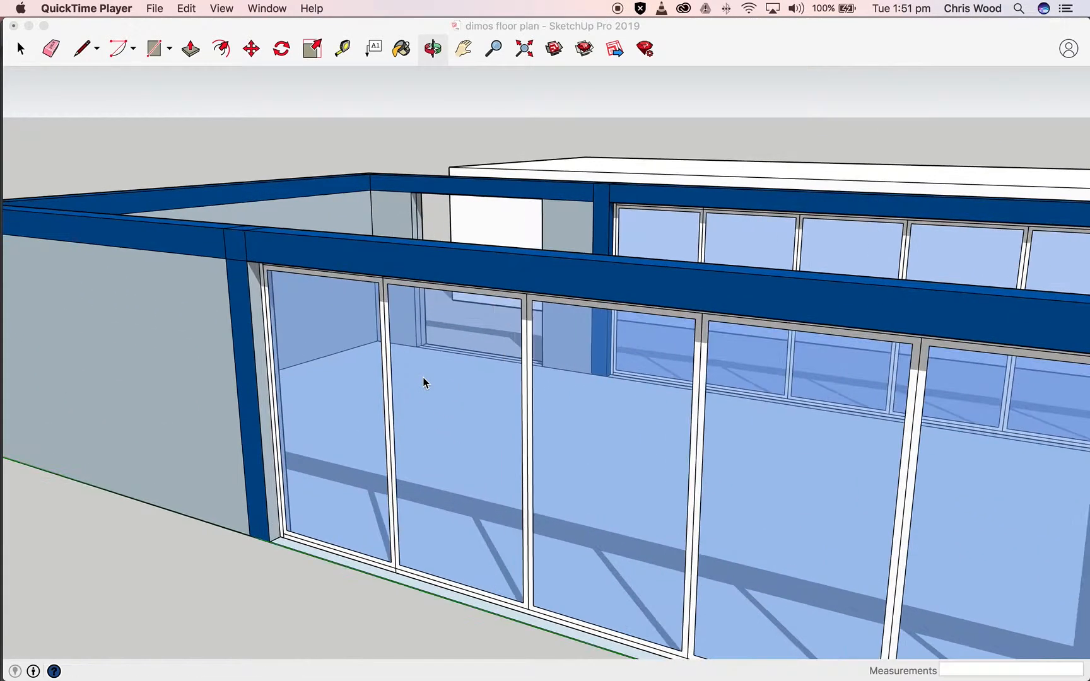
scroll(424, 382, "down", 3)
left_click(432, 49)
left_click_drag(802, 379, 493, 392)
left_click_drag(640, 347, 591, 432)
scroll(773, 419, "up", 3)
scroll(591, 425, "down", 3)
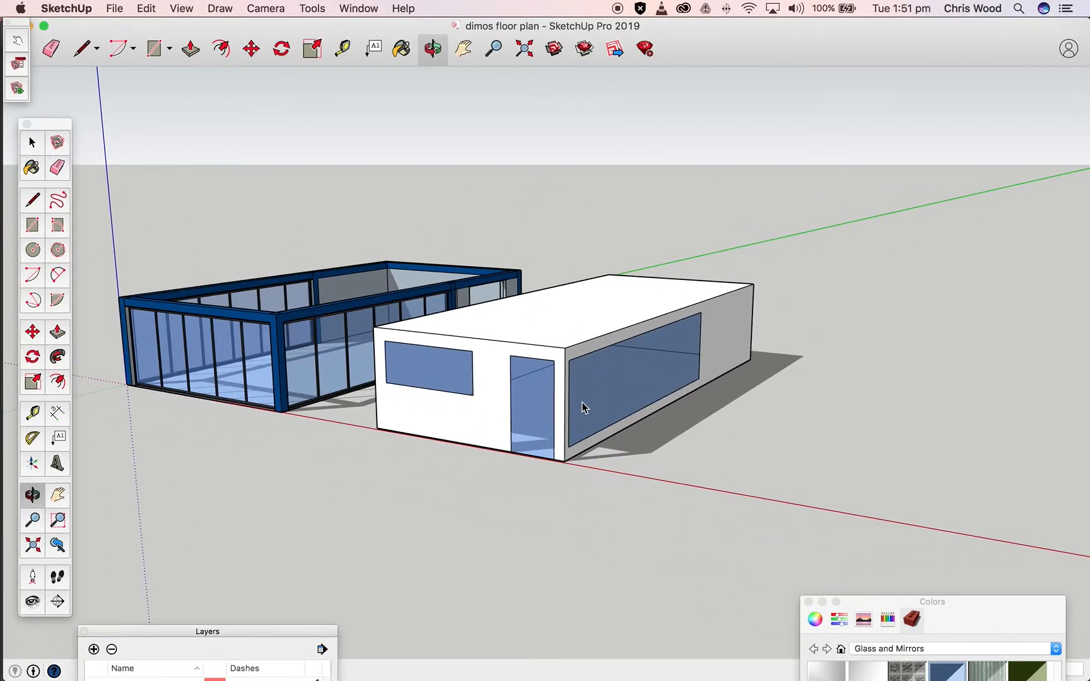
scroll(581, 409, "up", 8)
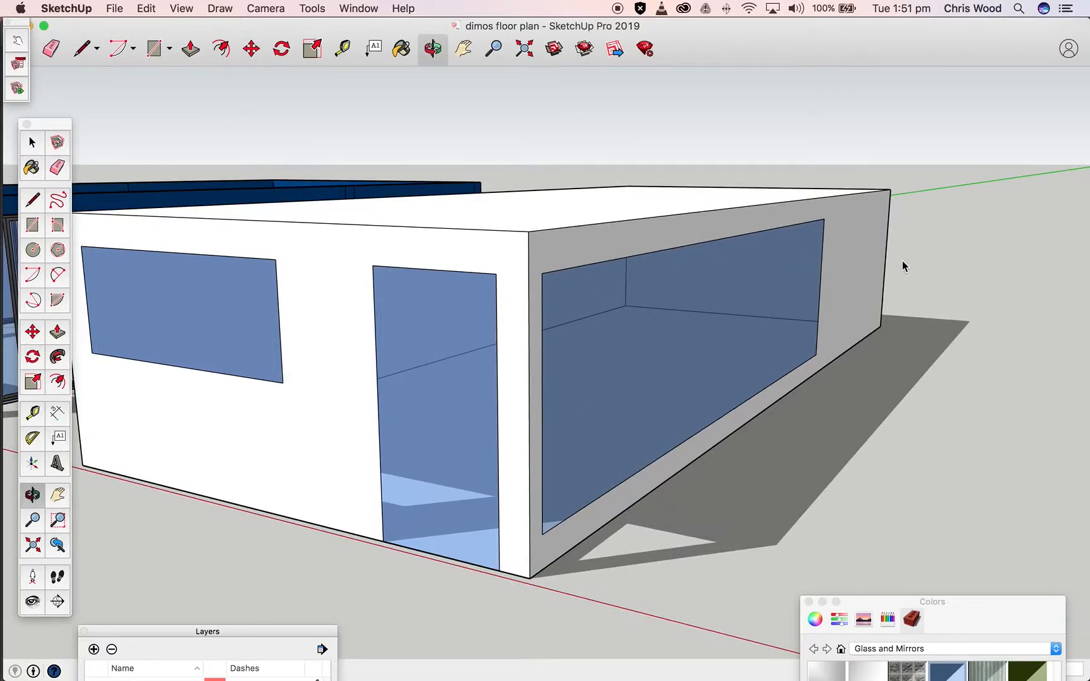
left_click_drag(341, 404, 282, 413)
scroll(282, 413, "down", 3)
scroll(282, 411, "up", 2)
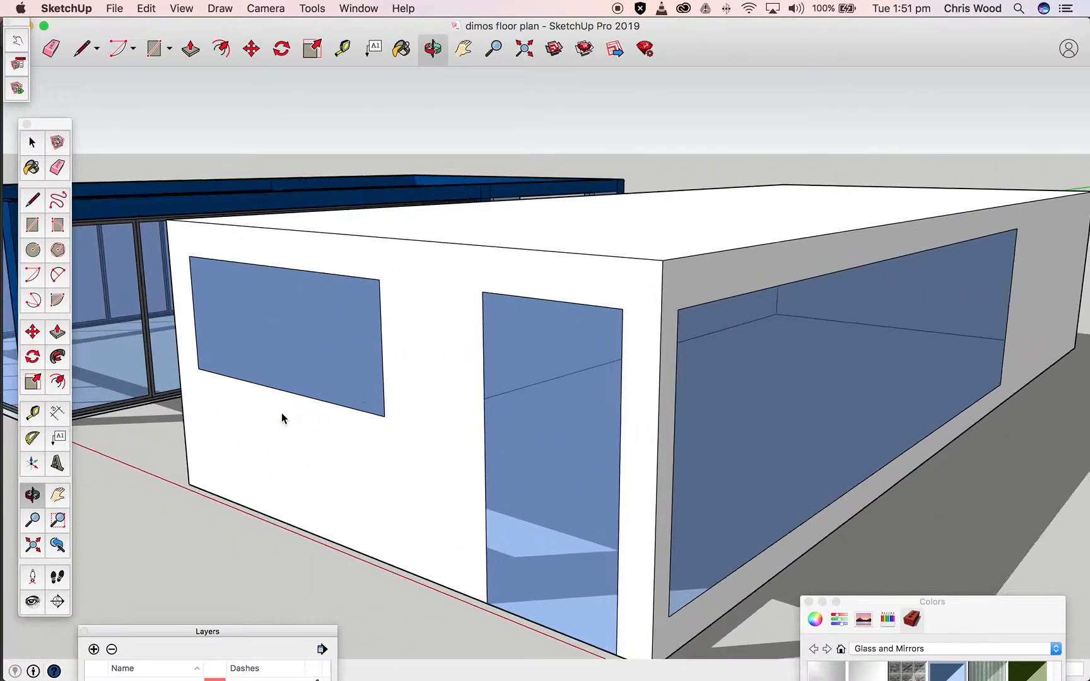
left_click_drag(272, 396, 402, 365, "shift")
left_click_drag(372, 404, 1038, 451)
left_click_drag(619, 491, 287, 450)
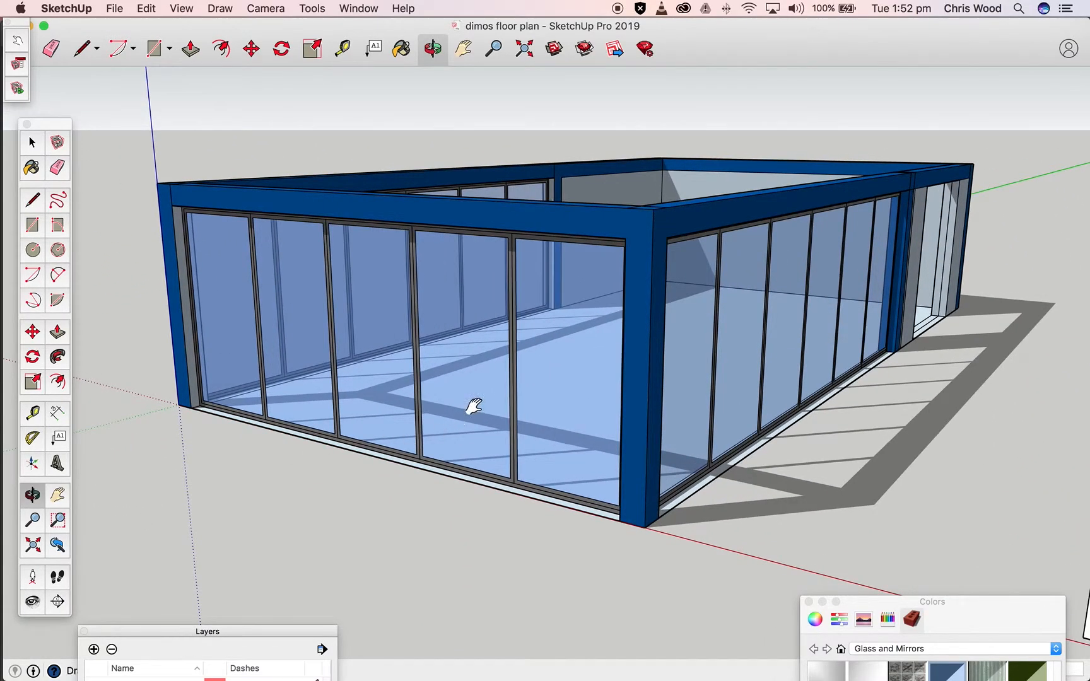
left_click_drag(473, 407, 347, 416, "shift")
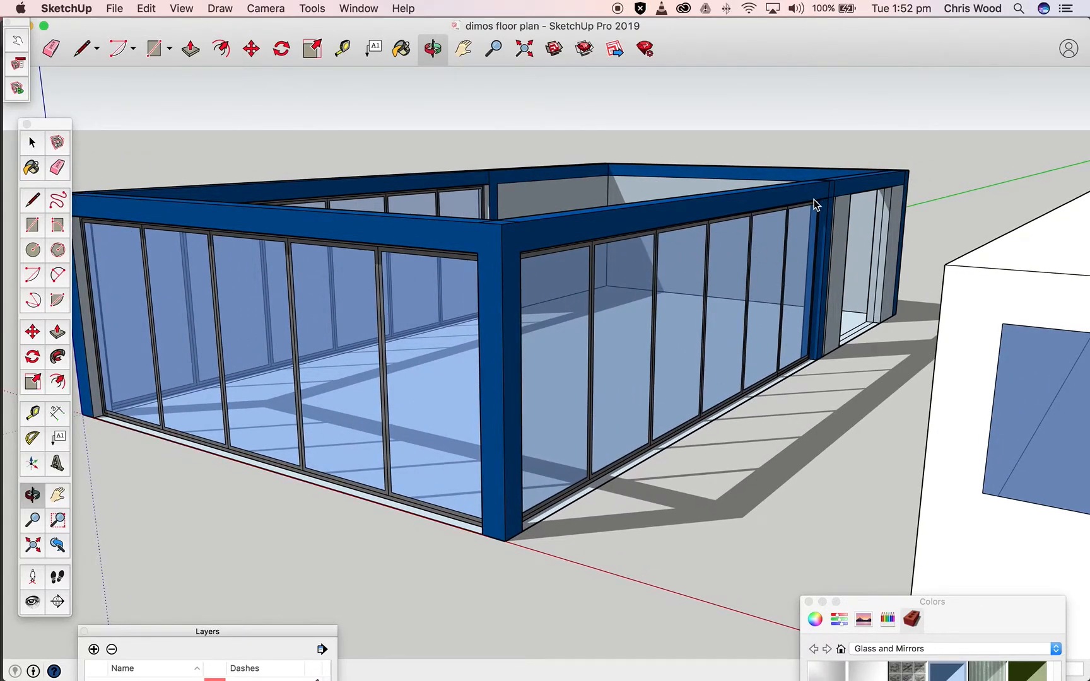
left_click_drag(517, 495, 350, 398)
scroll(316, 423, "down", 6)
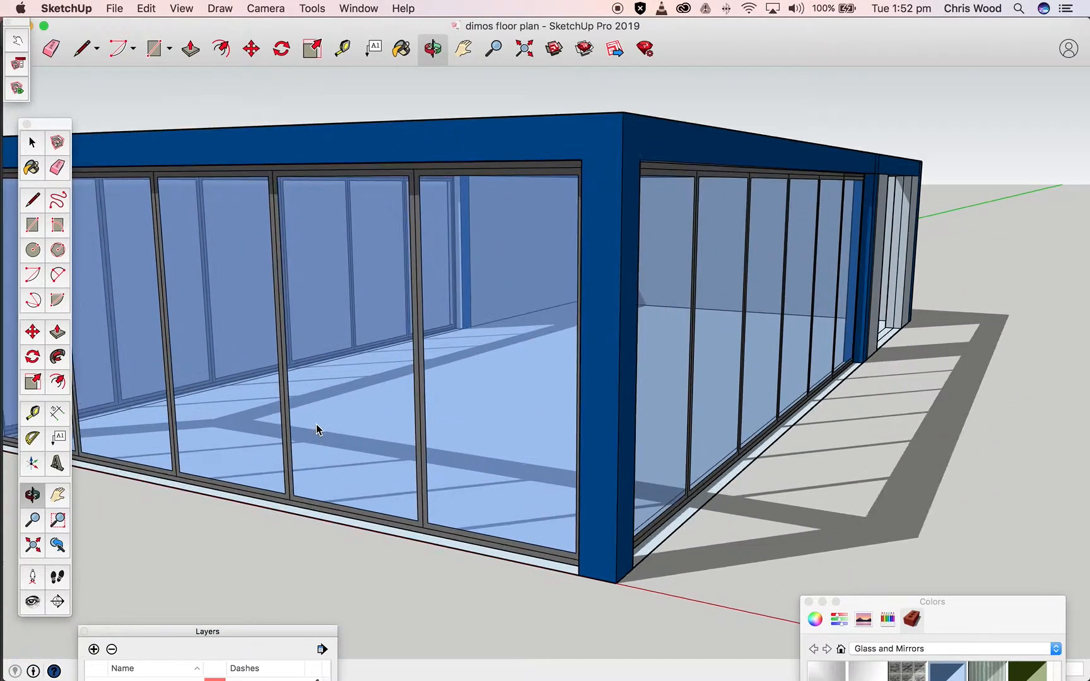
left_click_drag(328, 431, 425, 462)
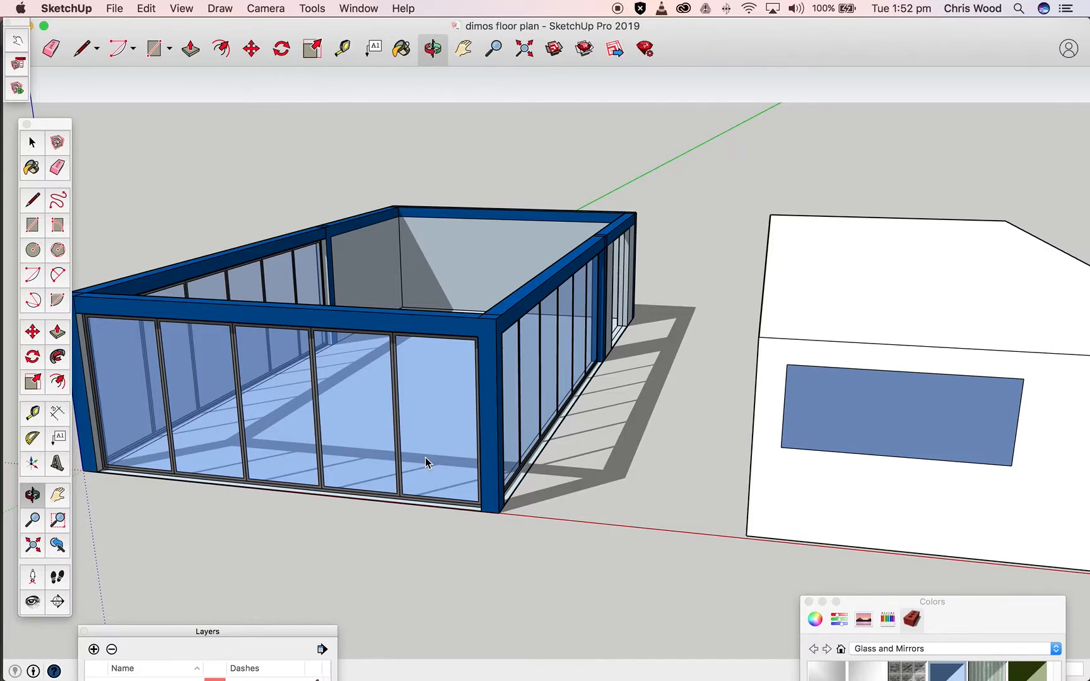
Delete the glass pavilion and the white building from the model together
scroll(531, 465, "down", 5)
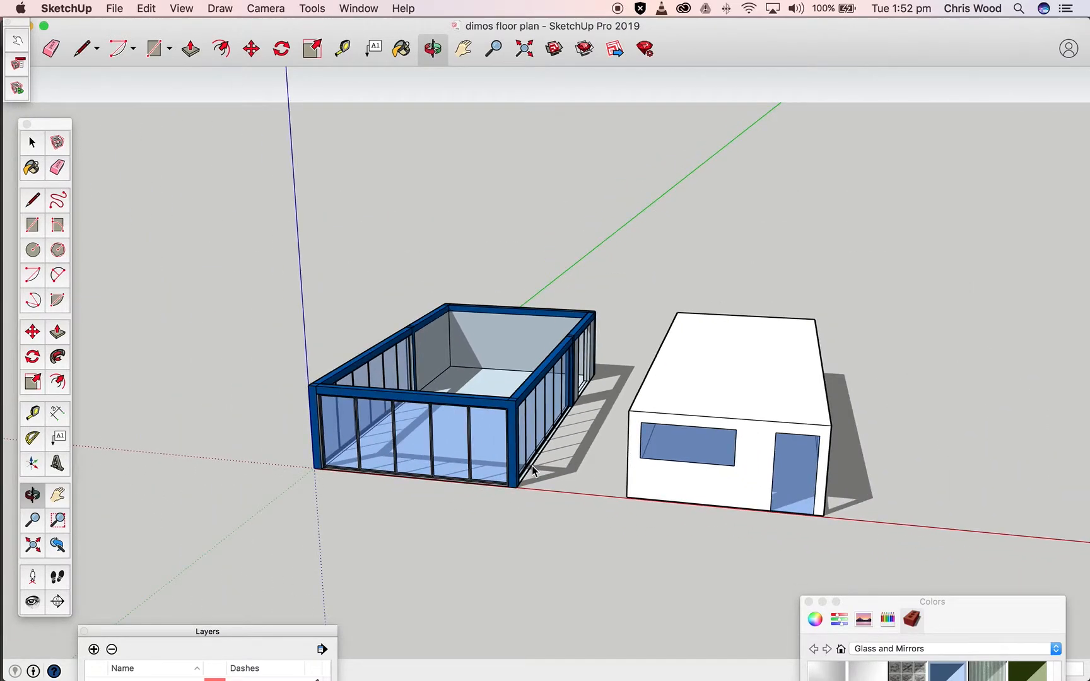
left_click(32, 145)
left_click(277, 265)
left_click_drag(223, 213, 1011, 563)
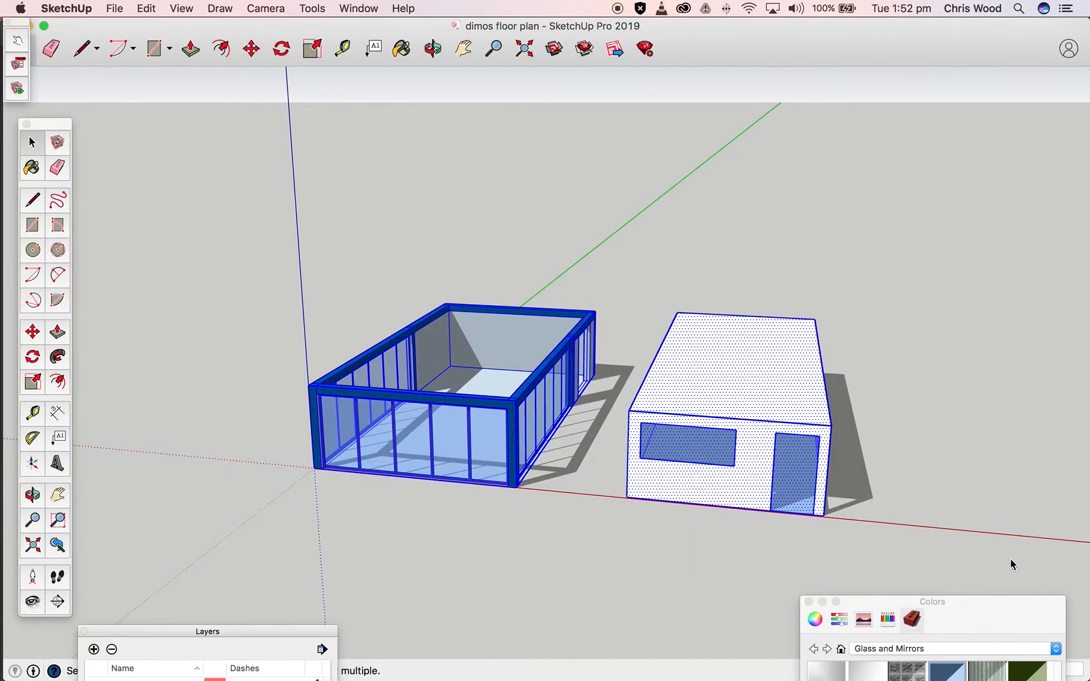
key("Delete")
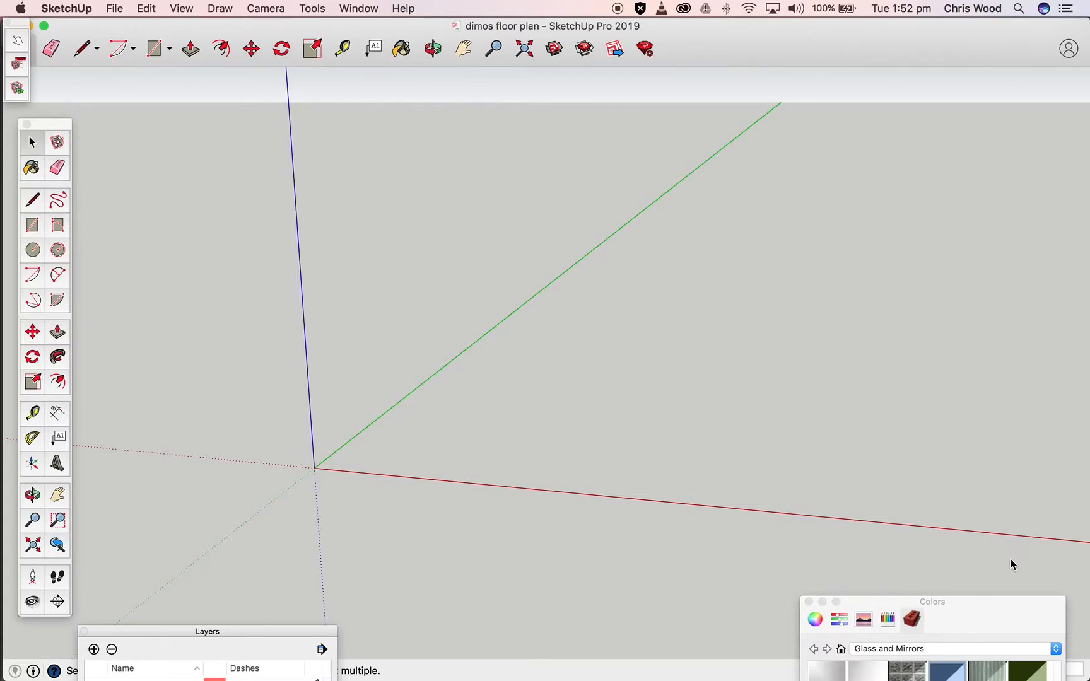
Start a new model from the Architectural Millimeters template
middle_click_drag(783, 365, 914, 280)
left_click_drag(915, 280, 686, 331)
key("space")
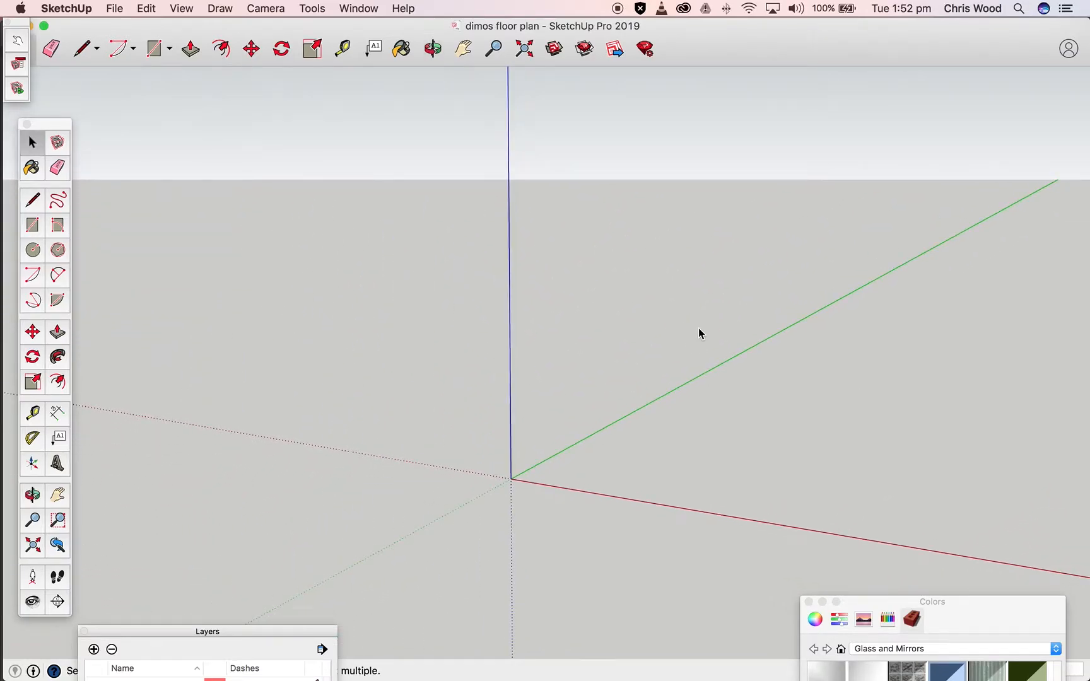
left_click(114, 8)
left_click(123, 28)
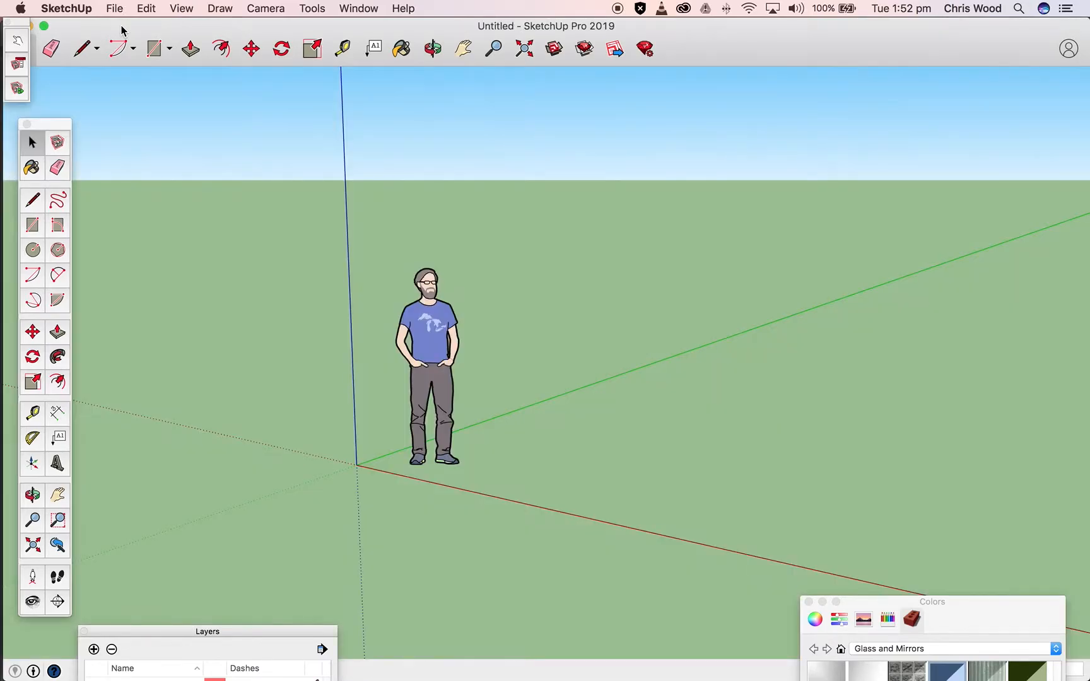
left_click(114, 8)
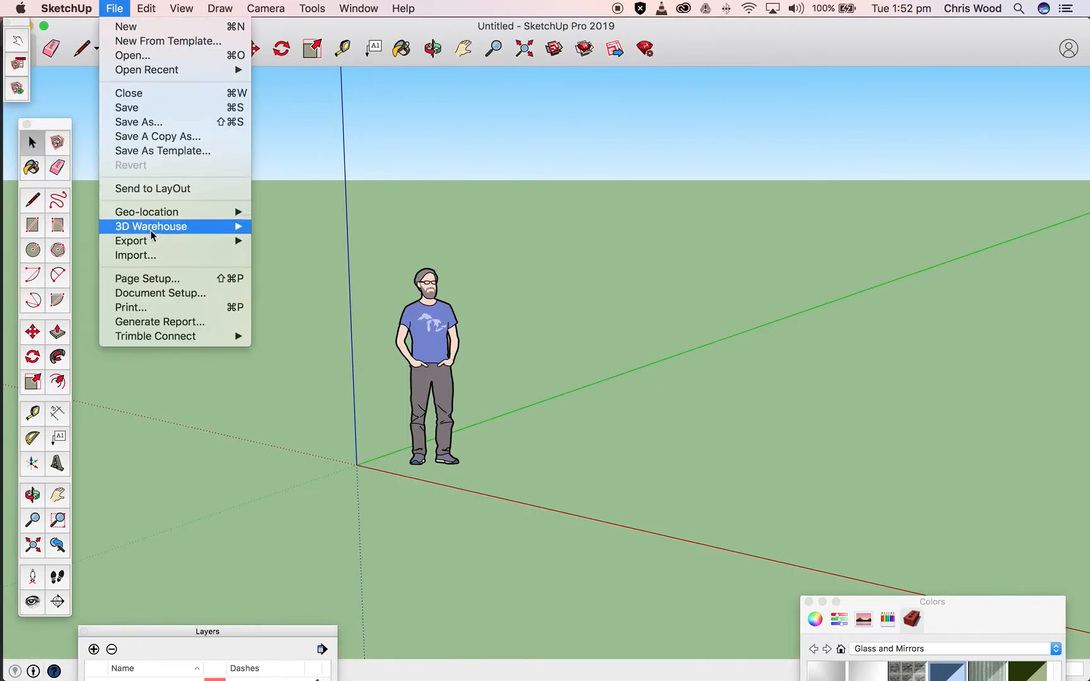
left_click(152, 41)
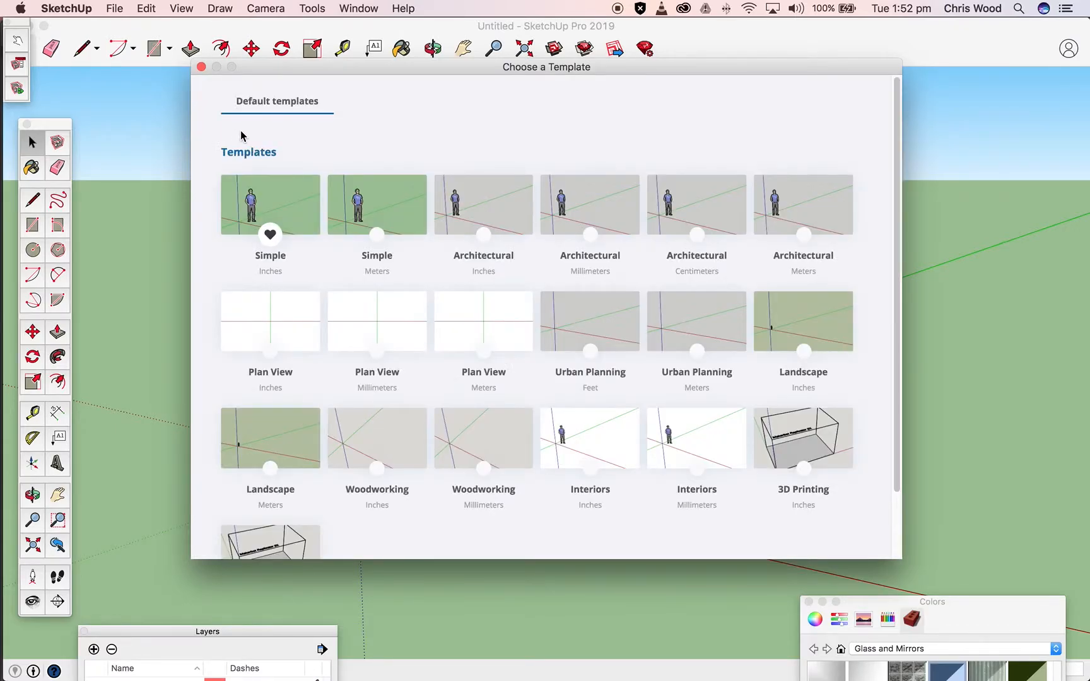
left_click(584, 217)
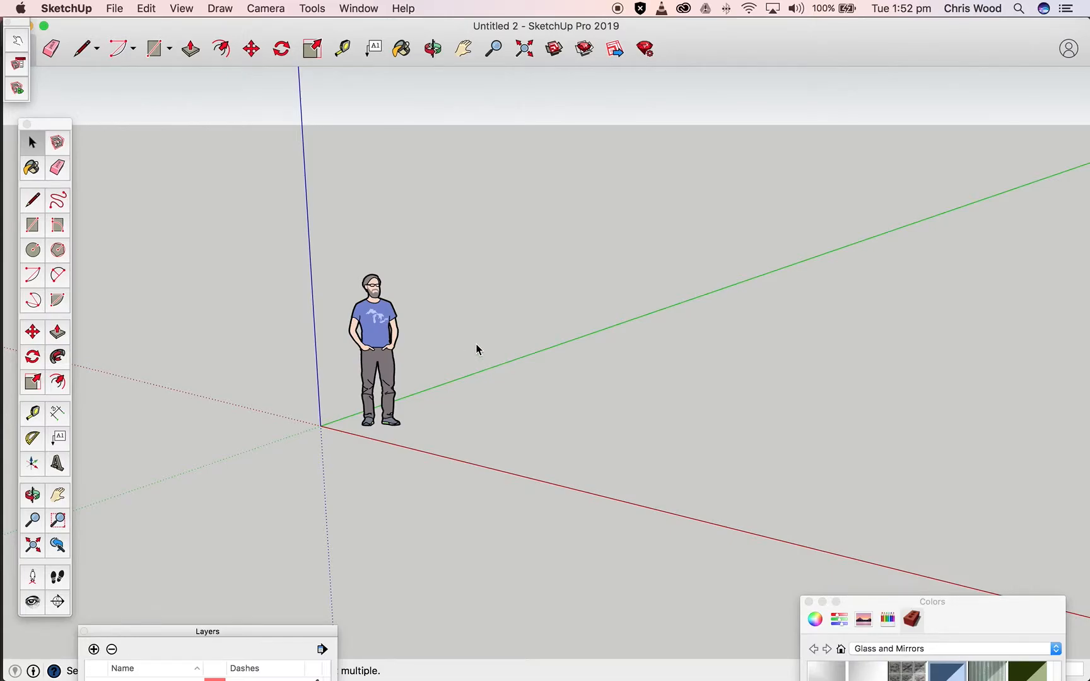
Delete the default human figure standing near the origin
scroll(477, 349, "up", 5)
scroll(478, 349, "down", 6)
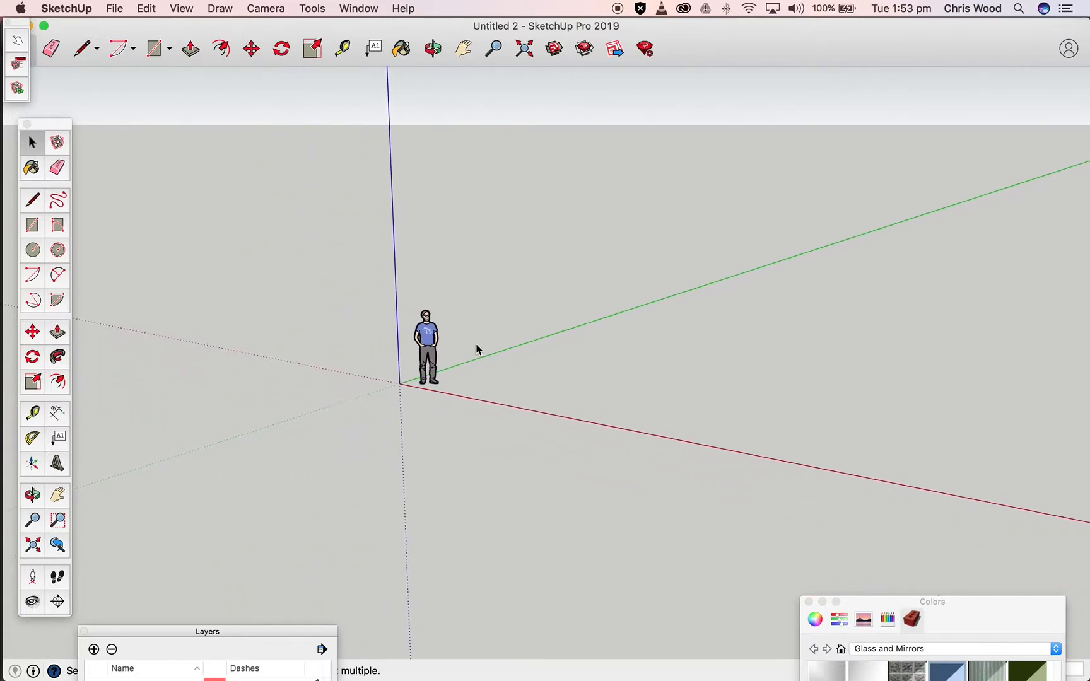
middle_click_drag(477, 348, 408, 319, "shift")
left_click_drag(172, 307, 313, 400)
key("Delete")
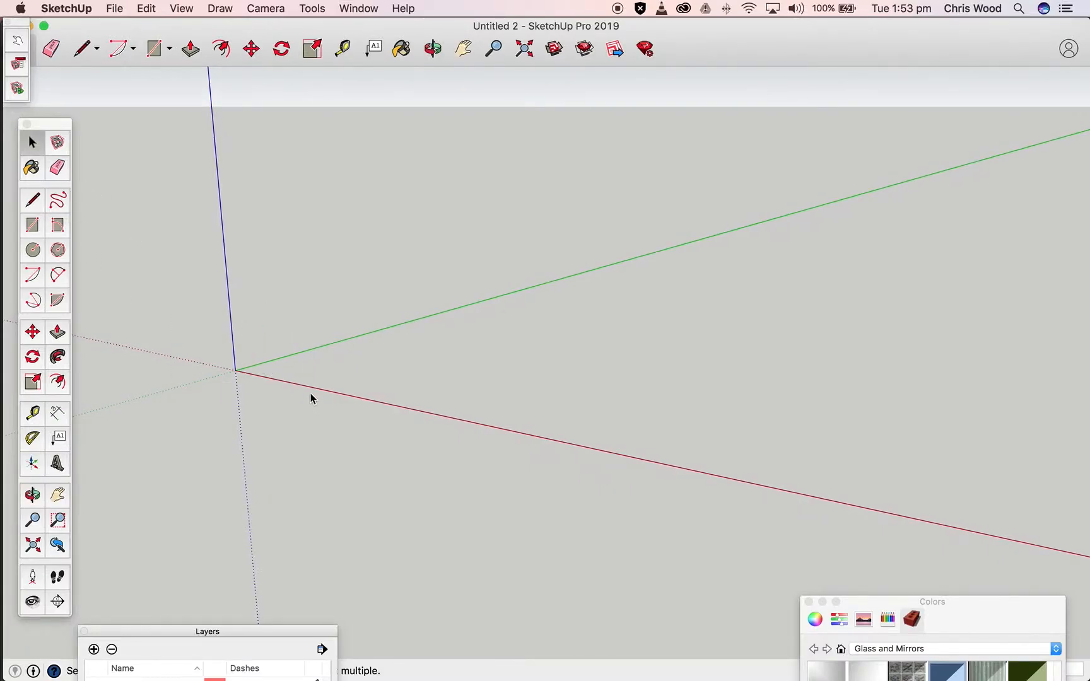
Turn the Large Tool Set palette off and back on
mouse_move(42, 126)
left_mouse_down()
mouse_move(76, 121)
mouse_move(77, 133)
mouse_move(39, 128)
left_mouse_up()
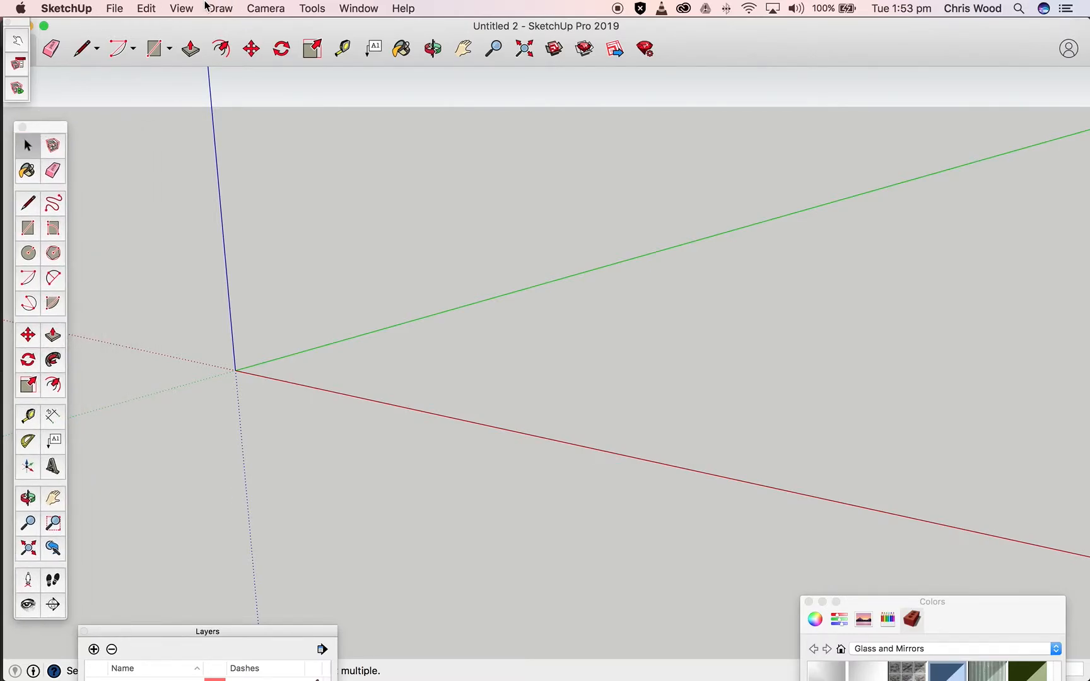
left_click(182, 7)
mouse_move(212, 50)
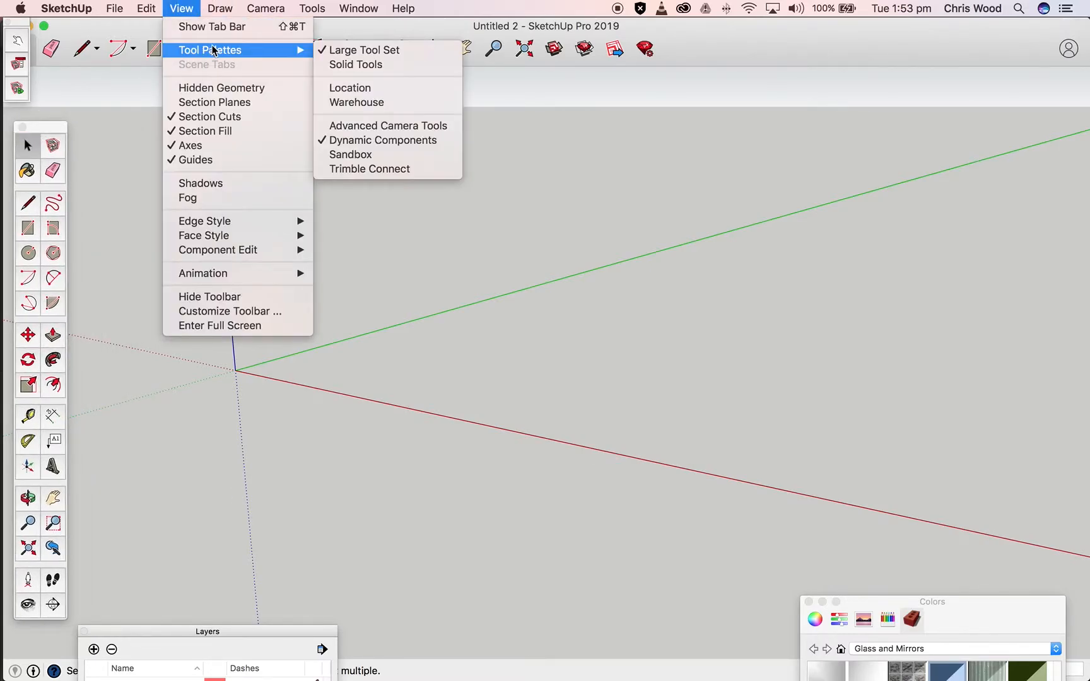
left_click(370, 55)
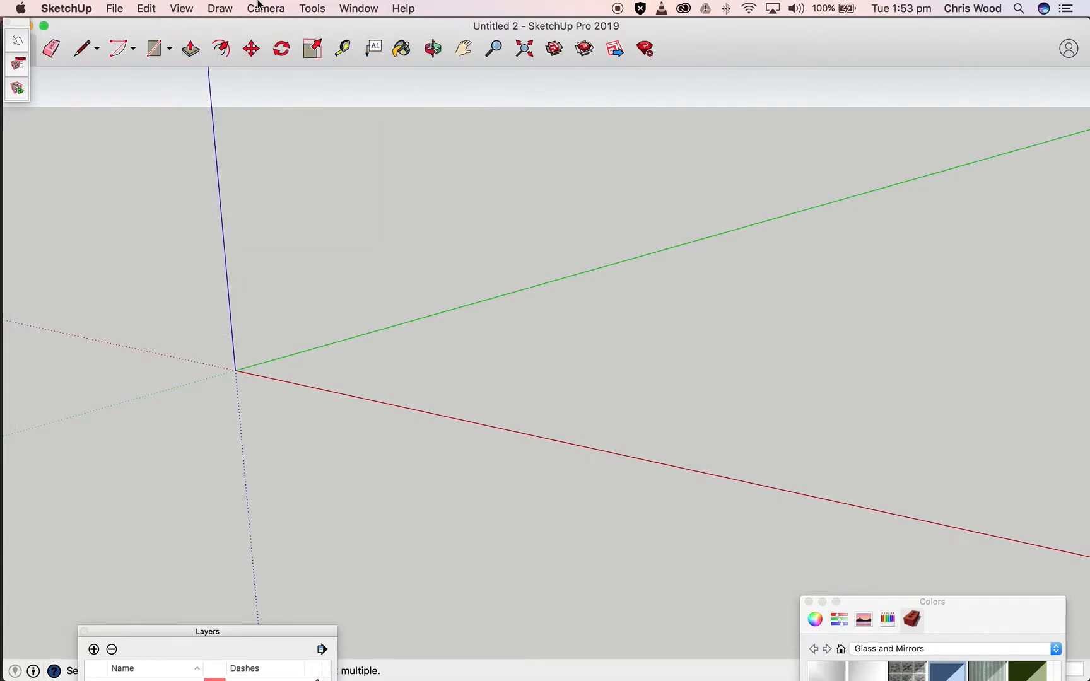
left_click(218, 7)
mouse_move(220, 50)
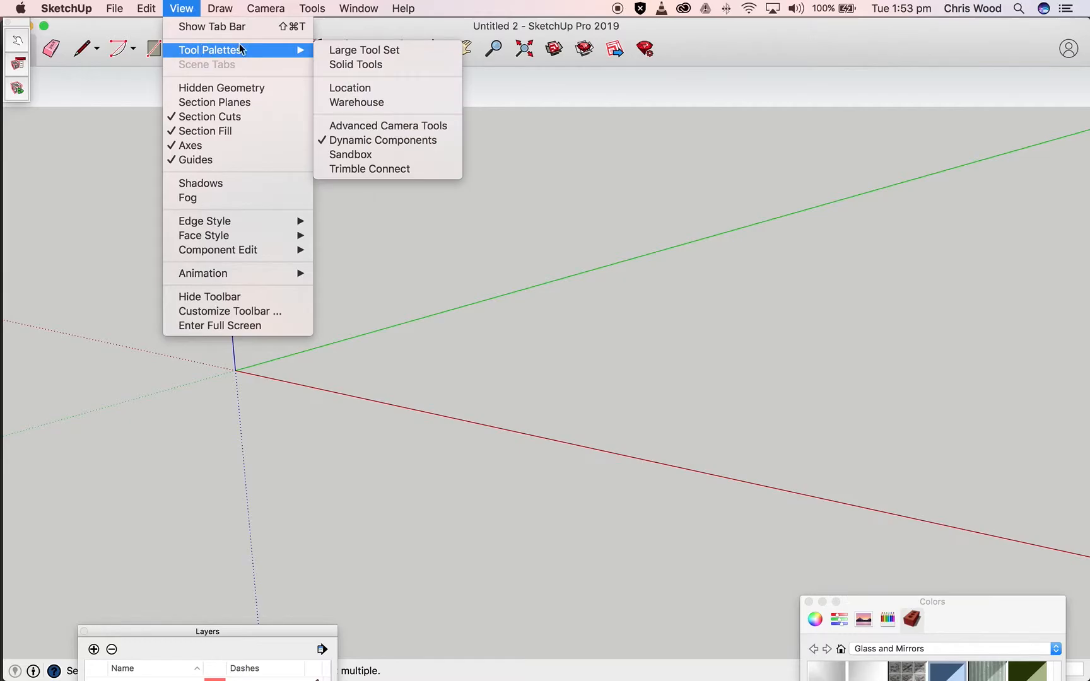
left_click(365, 48)
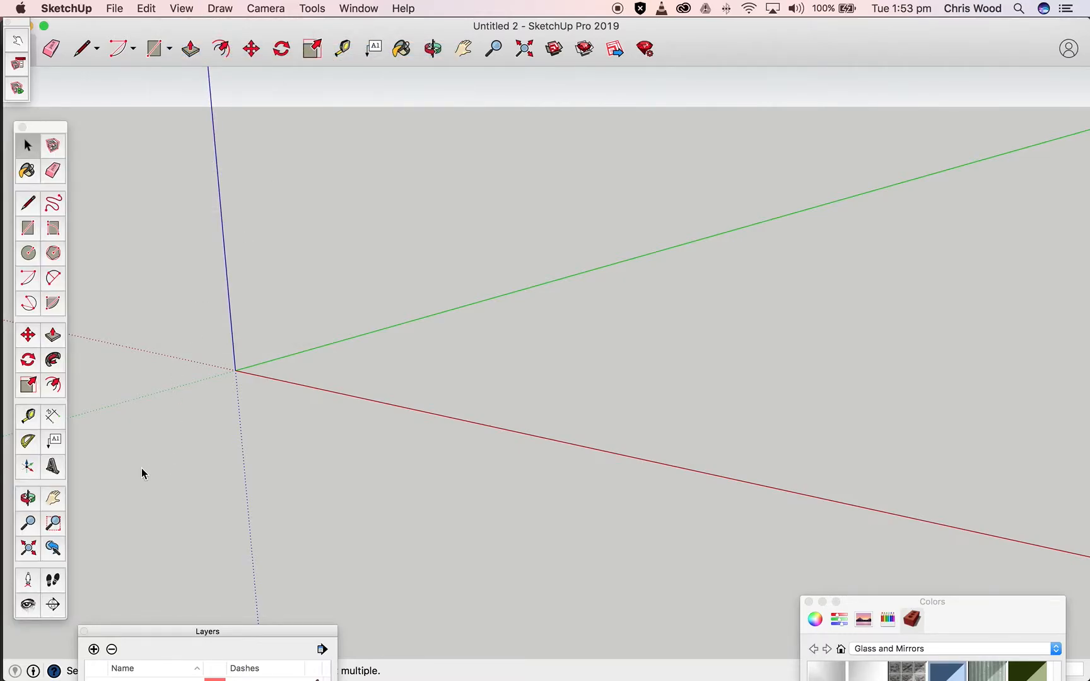
Tuck the Layers and Entity Info windows out of the drawing area and move Colors beside them, clear of the Measurements box
left_click_drag(165, 633, 261, 225)
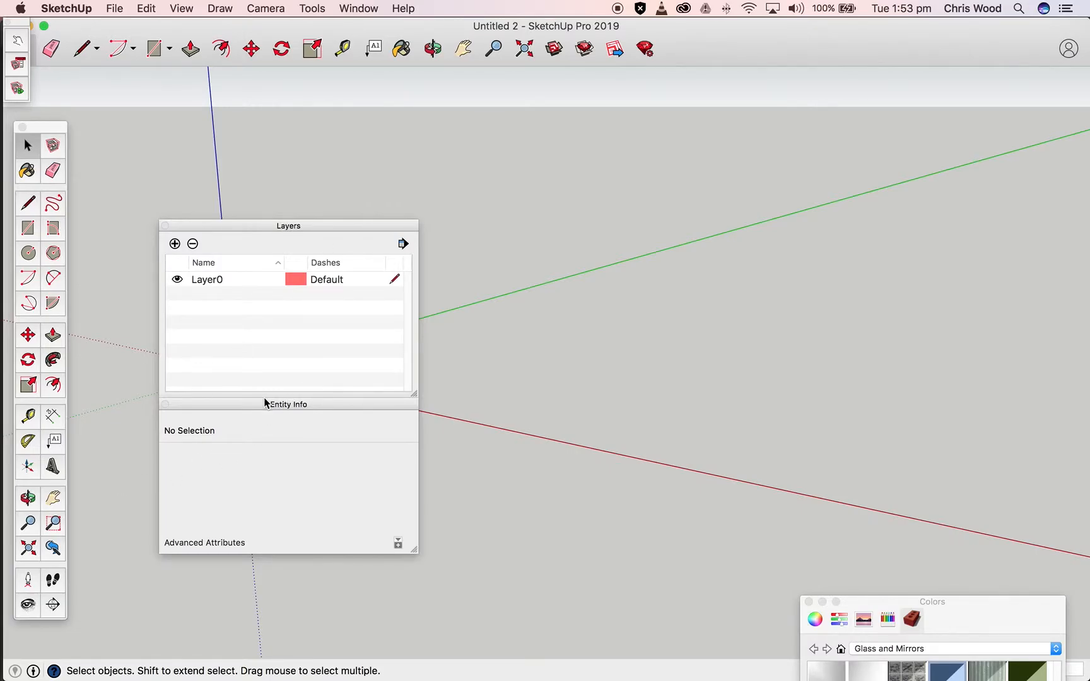
left_click_drag(194, 225, 115, 613)
left_click(358, 8)
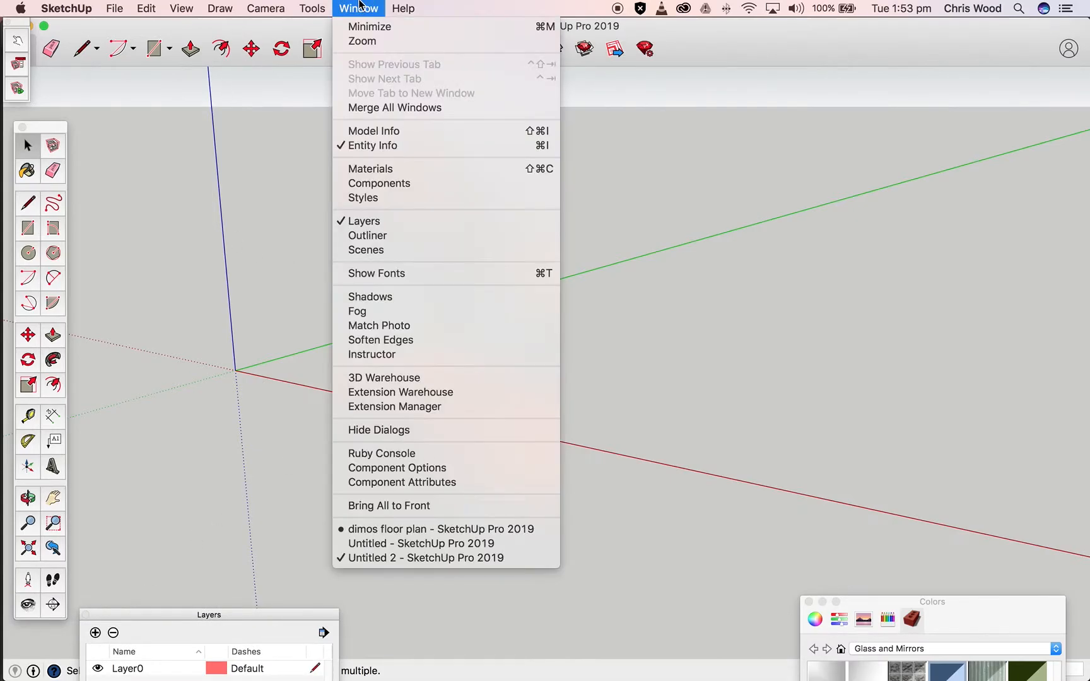
left_click_drag(878, 604, 424, 613)
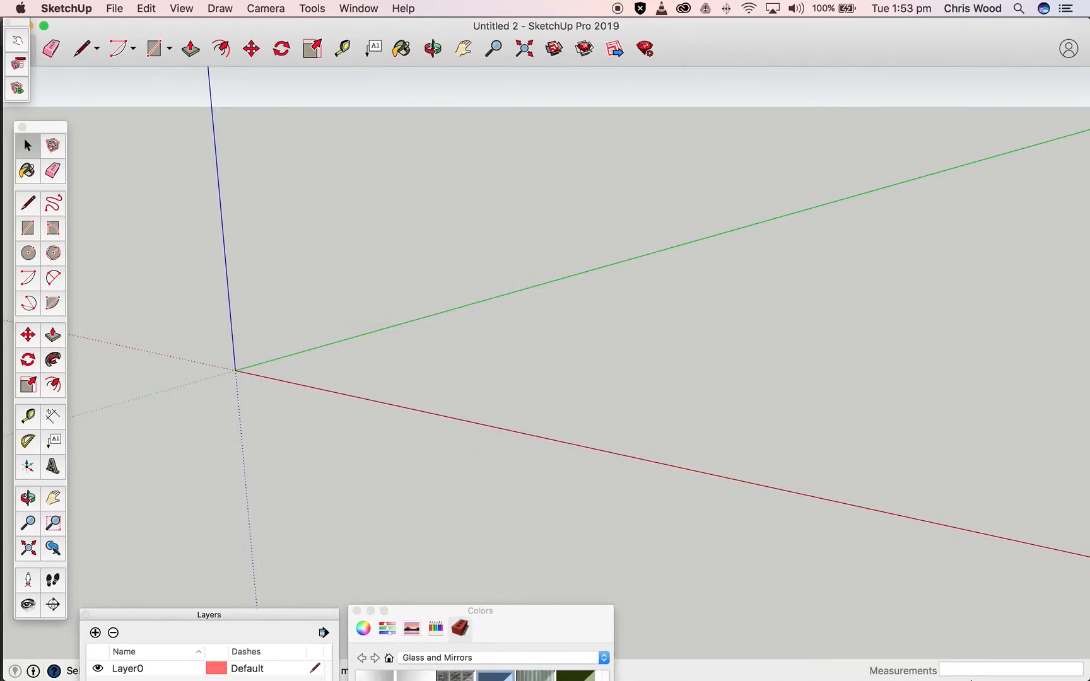
Draw a 12000 by 7000 mm rectangle on the ground plane, starting at the origin and with its long side along the red axis
left_click(31, 228)
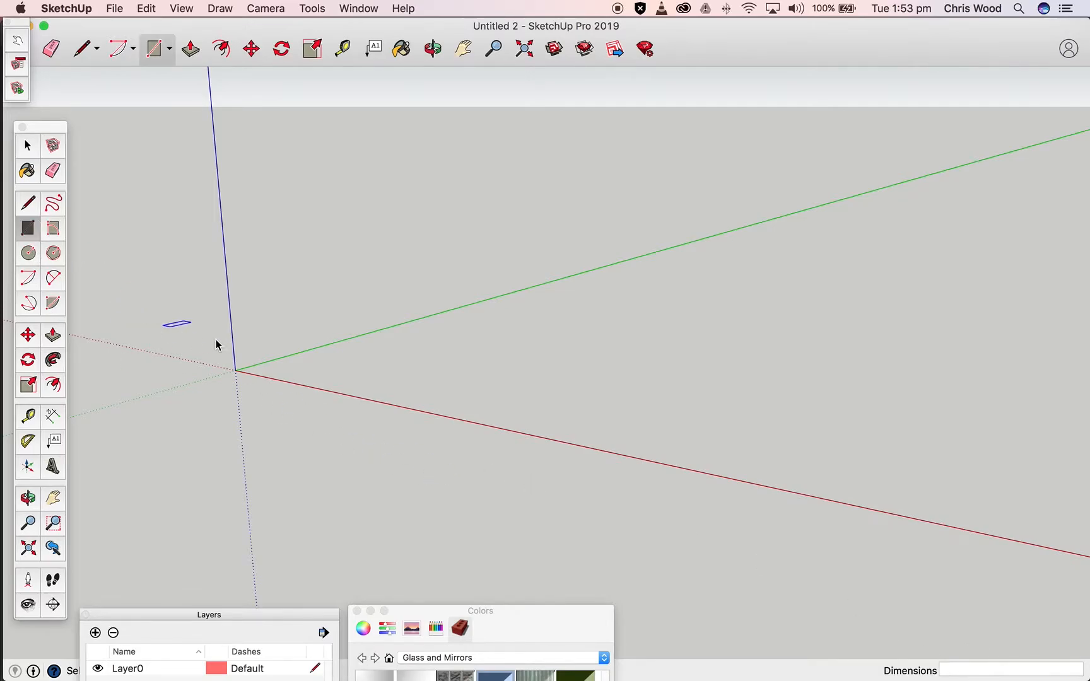
left_click(235, 371)
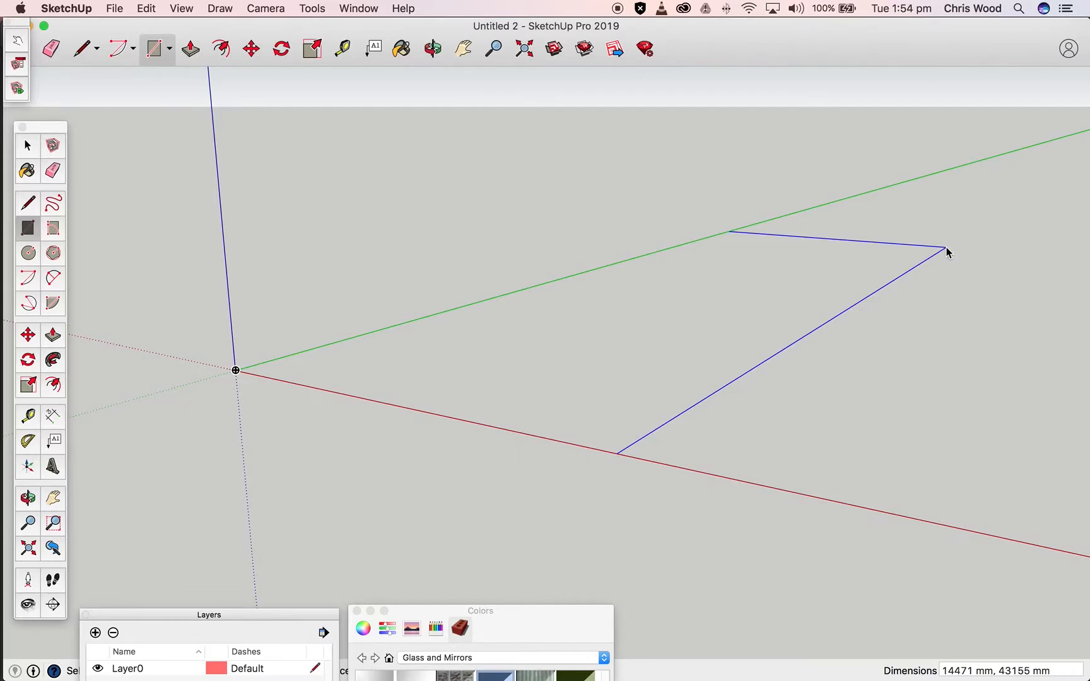
type("12000,7000")
key("Return")
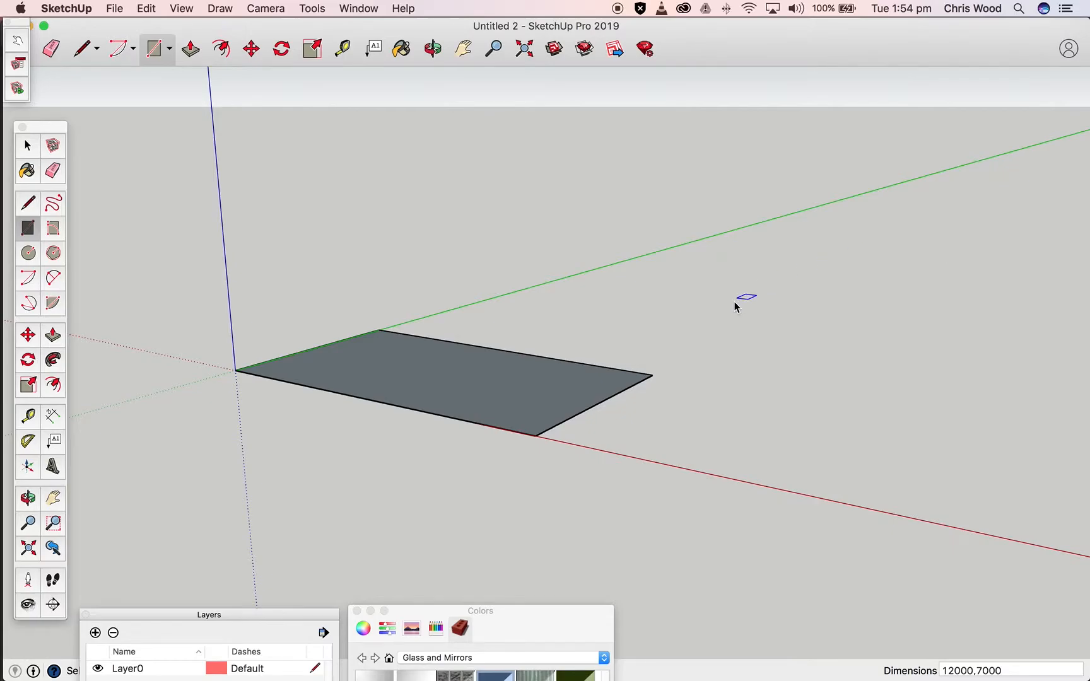
Push/Pull the rectangle upward by 300 mm to form the floor slab
middle_click_drag(187, 406, 968, 559)
scroll(340, 419, "down", 2)
scroll(347, 419, "up", 2)
middle_click_drag(343, 418, 774, 493)
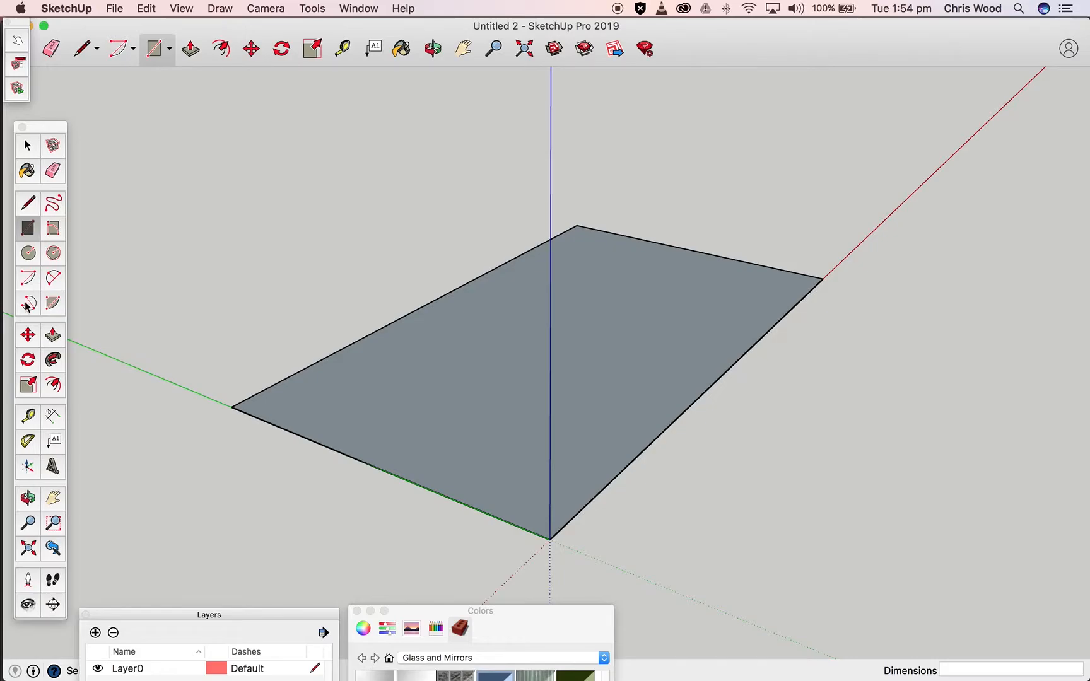
left_click(52, 334)
left_click_drag(474, 458, 474, 438)
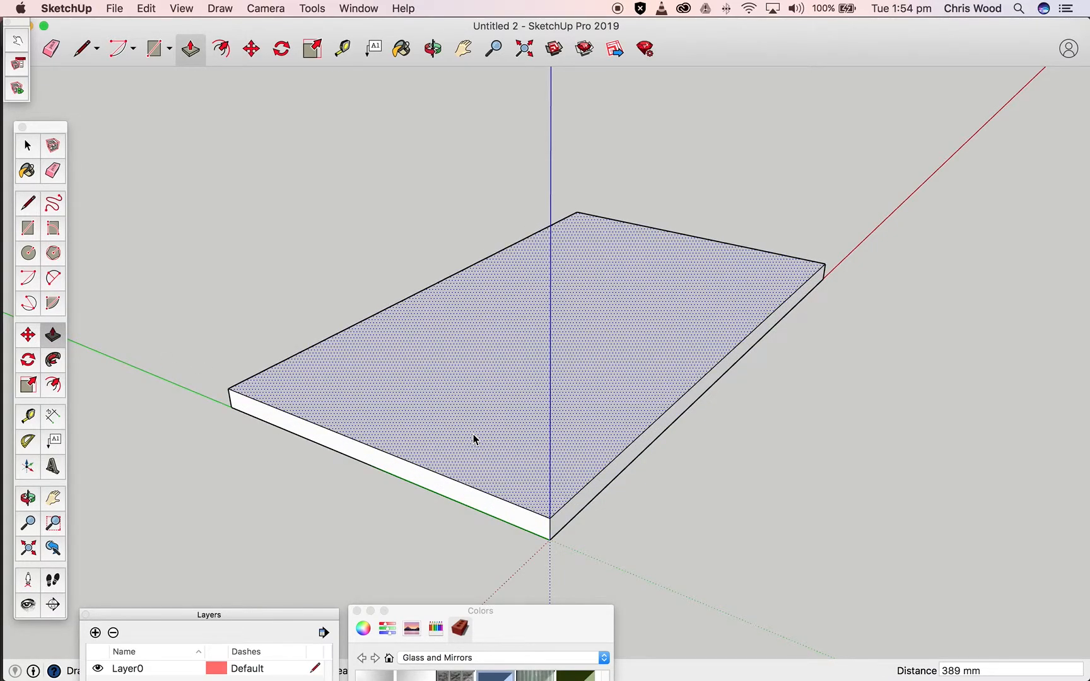
type("300")
key("Return")
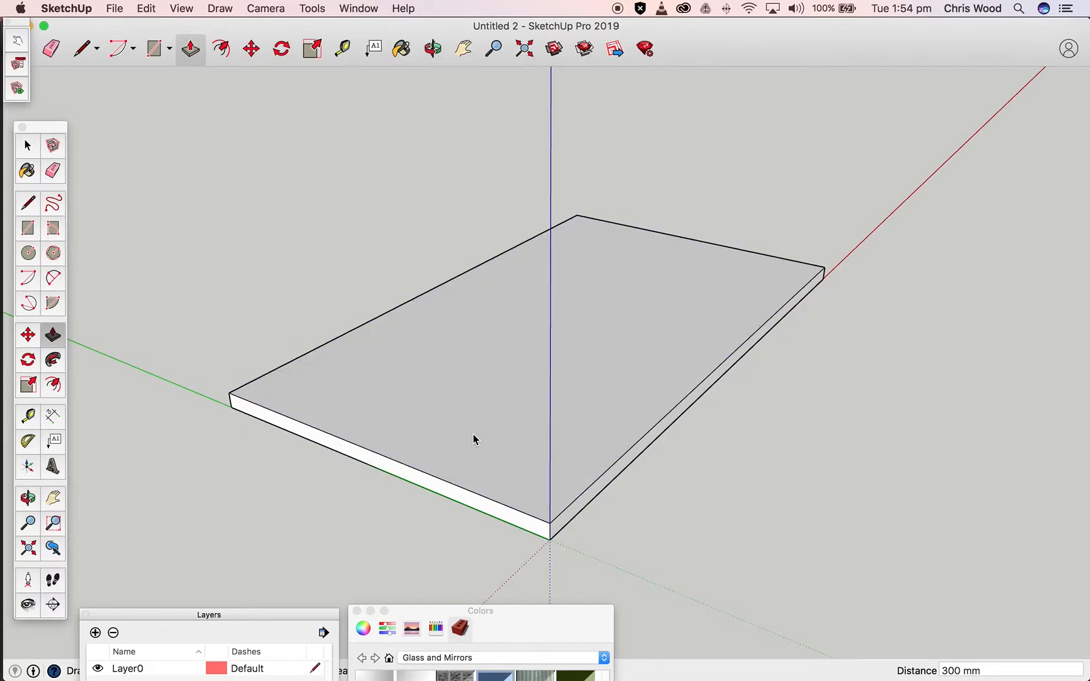
Offset the outline of the slab's top face inward by 300 mm
left_click(27, 145)
middle_click_drag(165, 270, 667, 430)
scroll(423, 436, "up", 4)
scroll(422, 436, "down", 6)
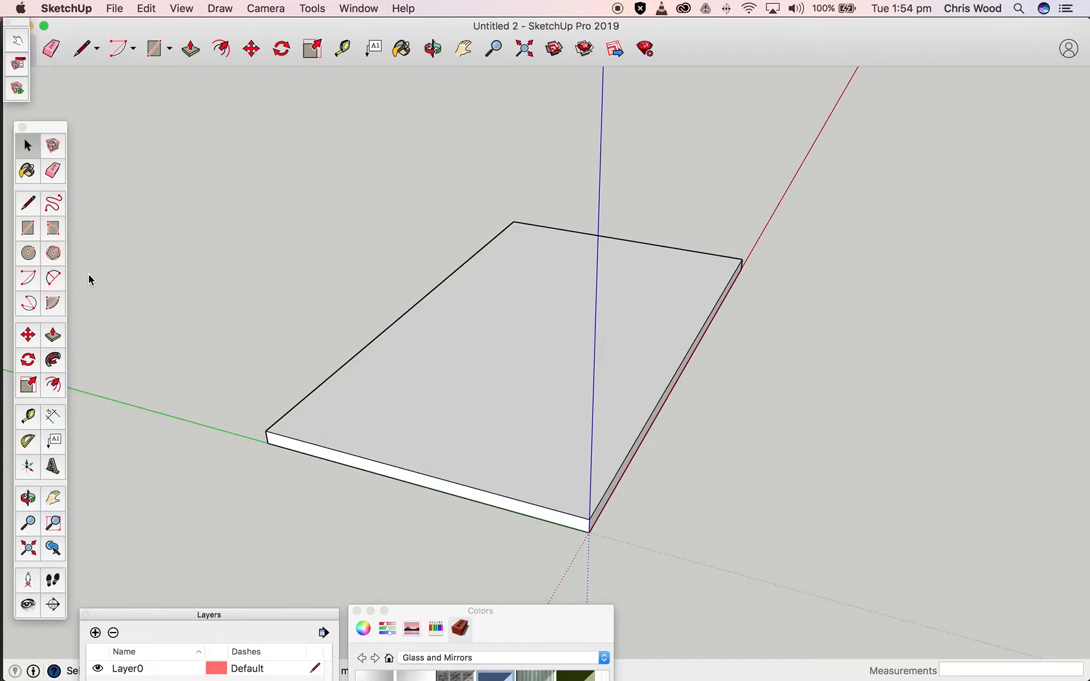
left_click(329, 413)
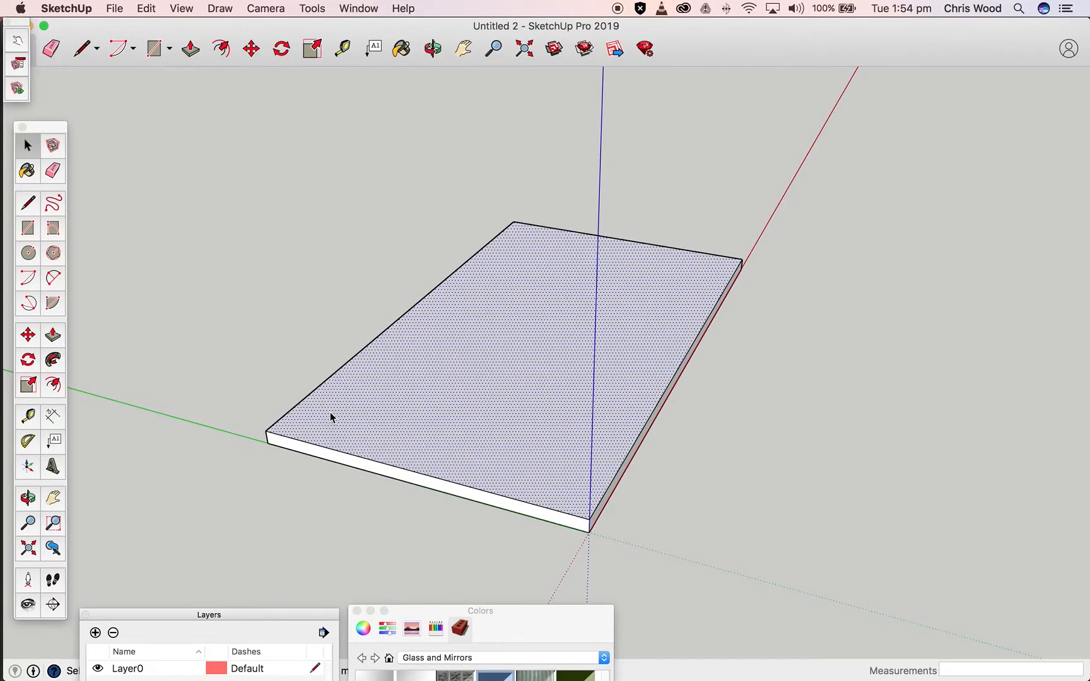
middle_click_drag(256, 415, 603, 428)
left_click_drag(394, 421, 330, 421)
key("space")
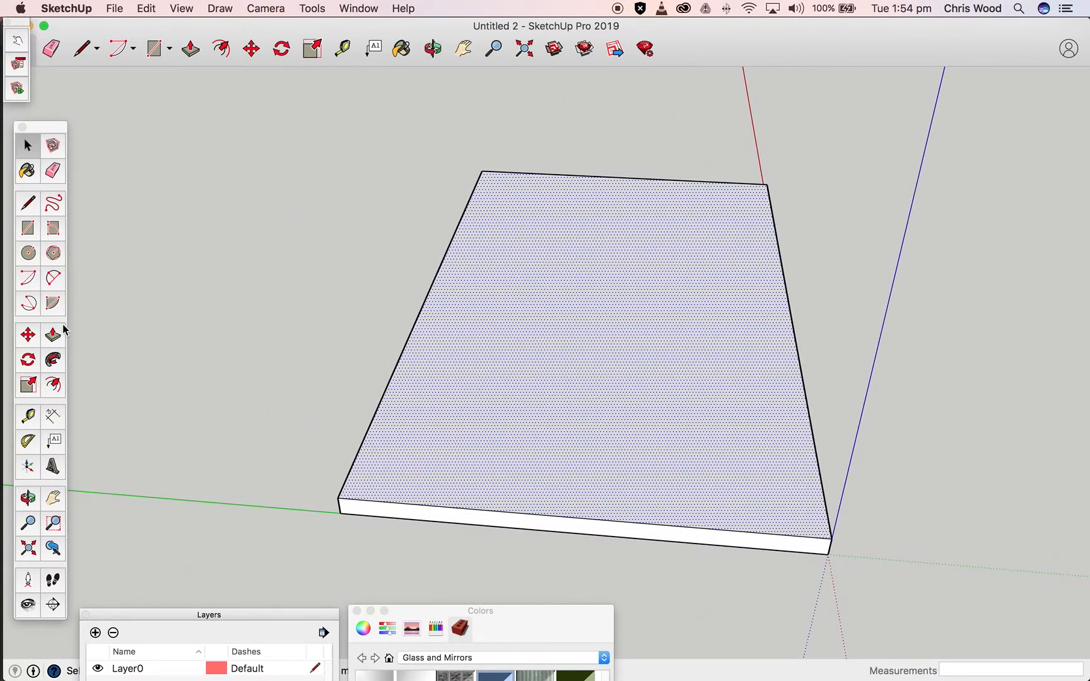
left_click(53, 386)
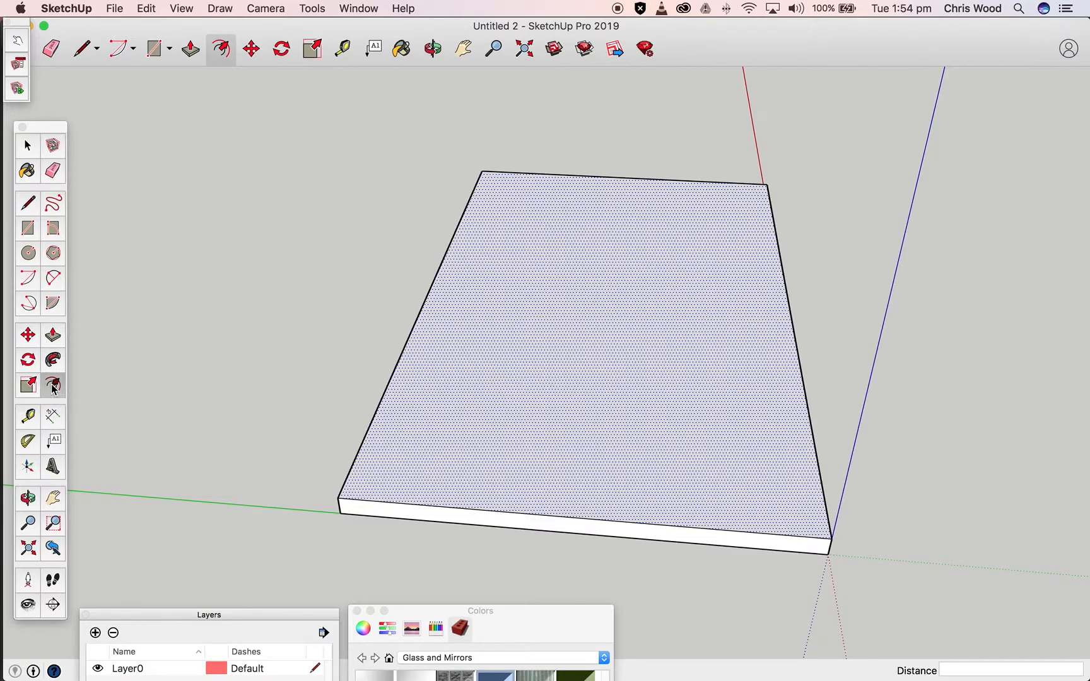
left_click(369, 446)
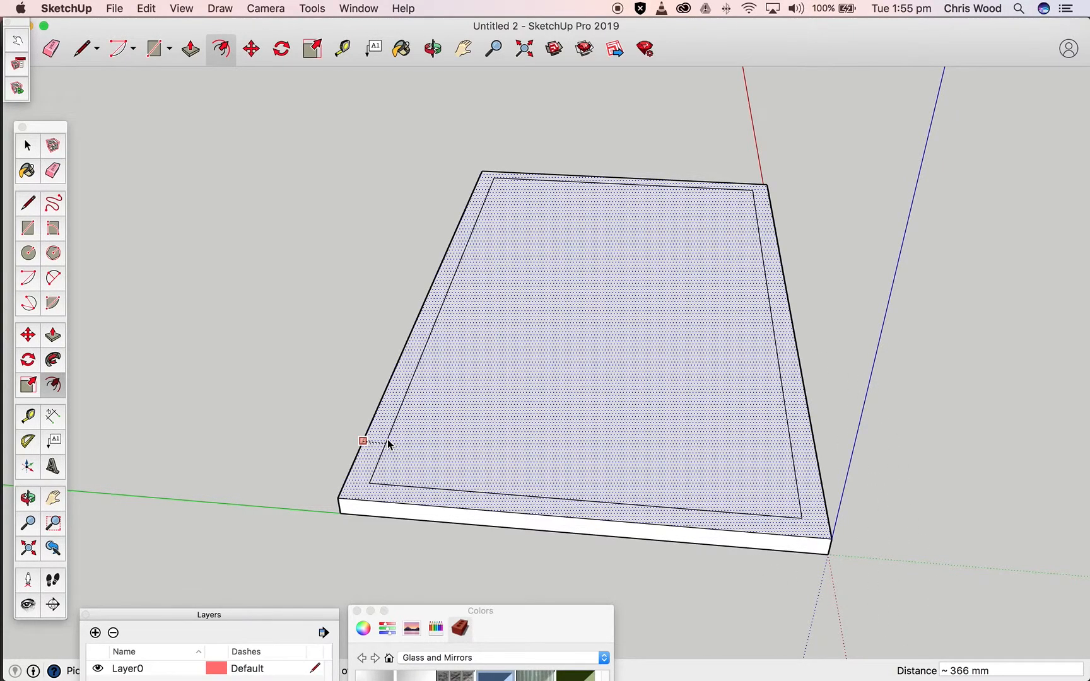
type("300")
key("Return")
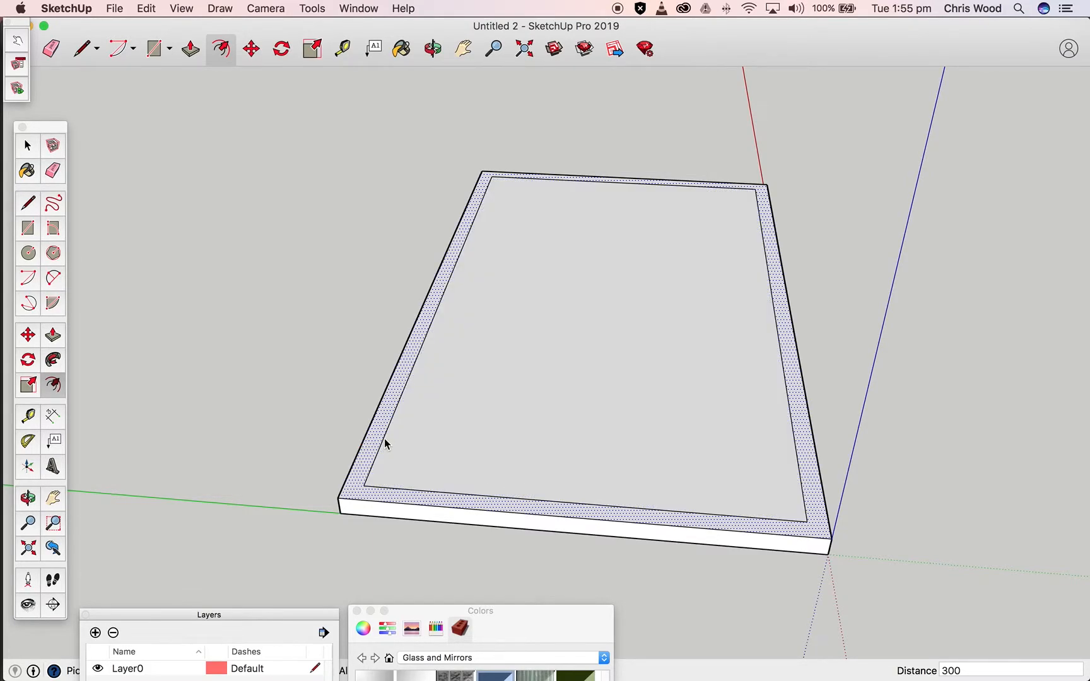
Make the entire slab, including its offset outline, a group, with the Layers and Entity Info windows brought fully into view
middle_click_drag(251, 413, 402, 407)
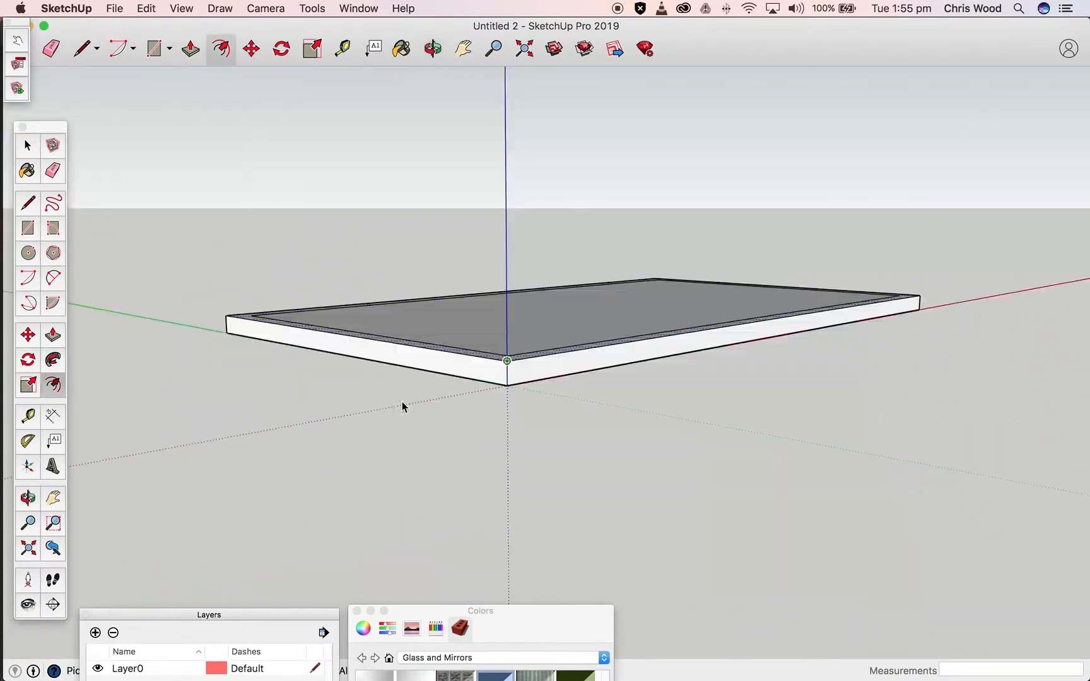
middle_click_drag(198, 272, 394, 508)
left_click(22, 145)
left_click(166, 252)
triple_click(539, 502)
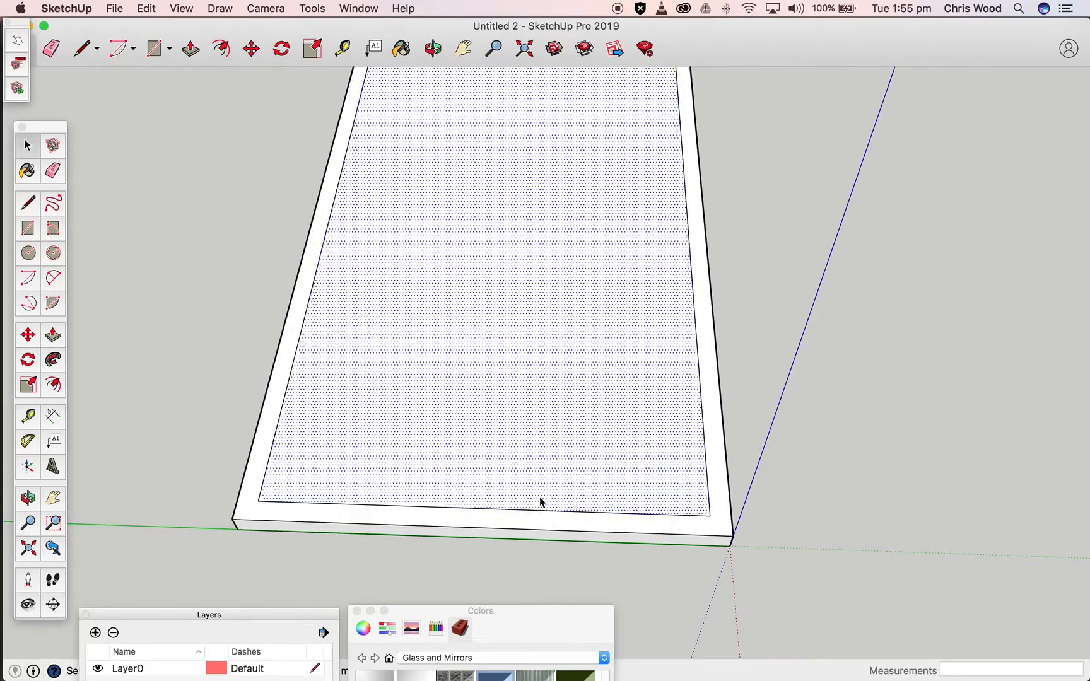
middle_click_drag(540, 508, 350, 338)
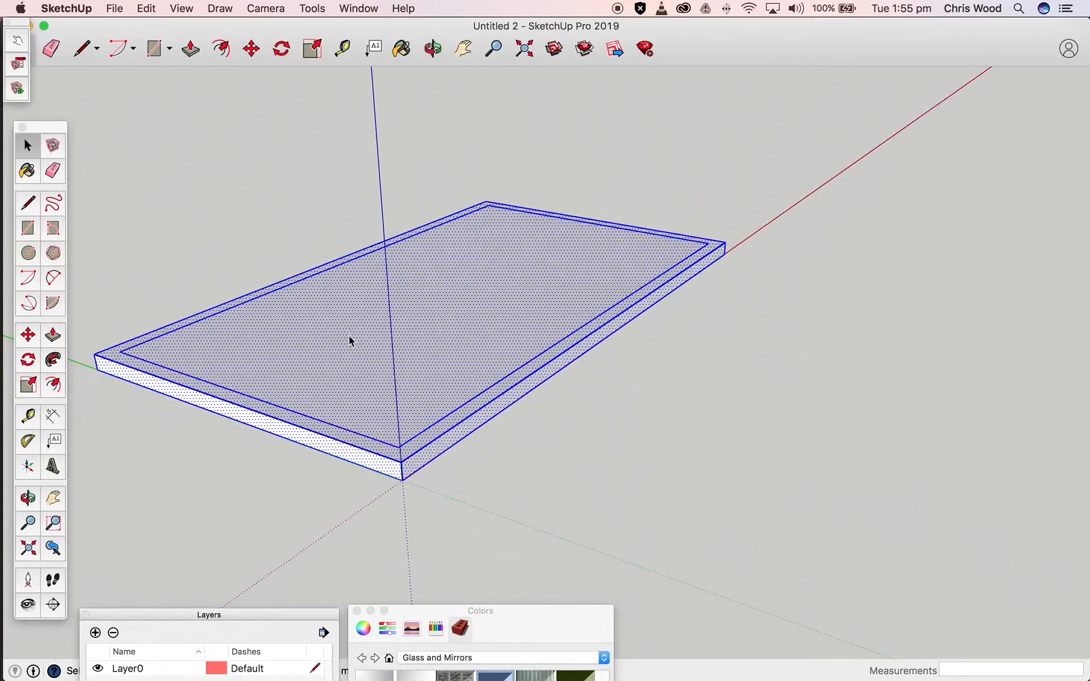
middle_click_drag(360, 380, 625, 365, "shift")
middle_click_drag(717, 545, 550, 482)
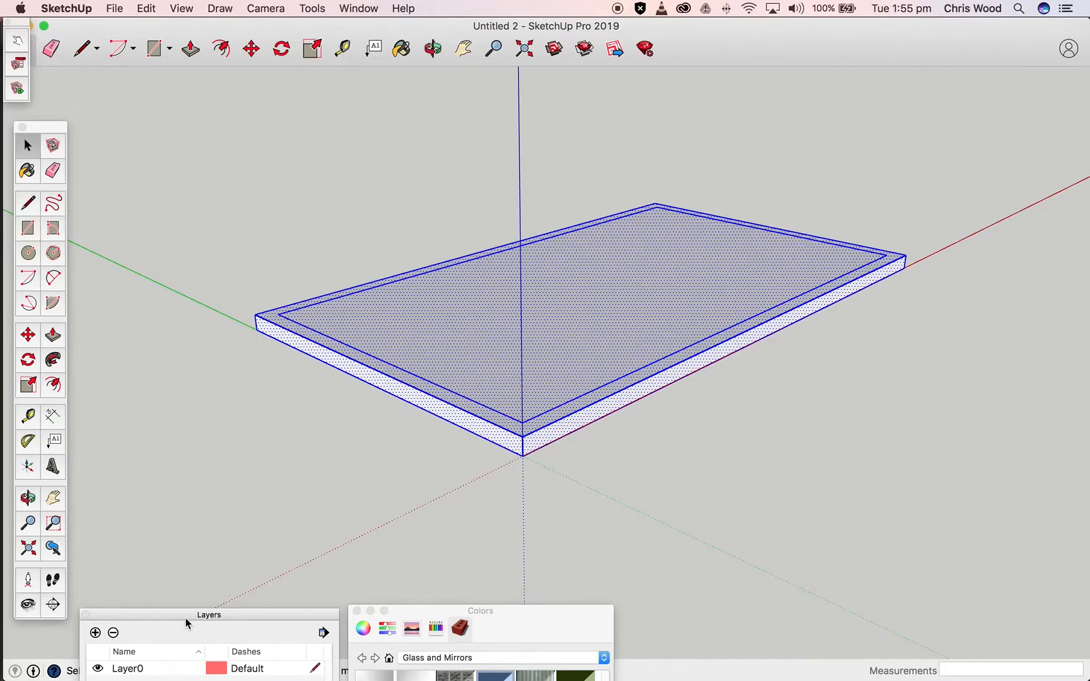
left_click_drag(195, 615, 187, 276)
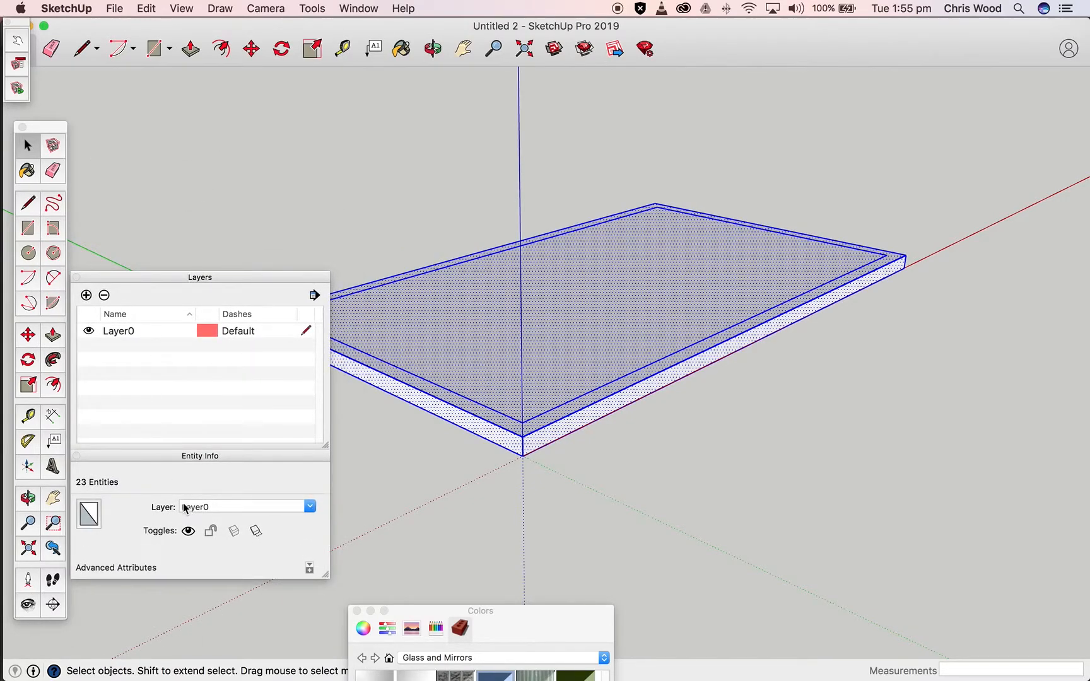
left_click(143, 8)
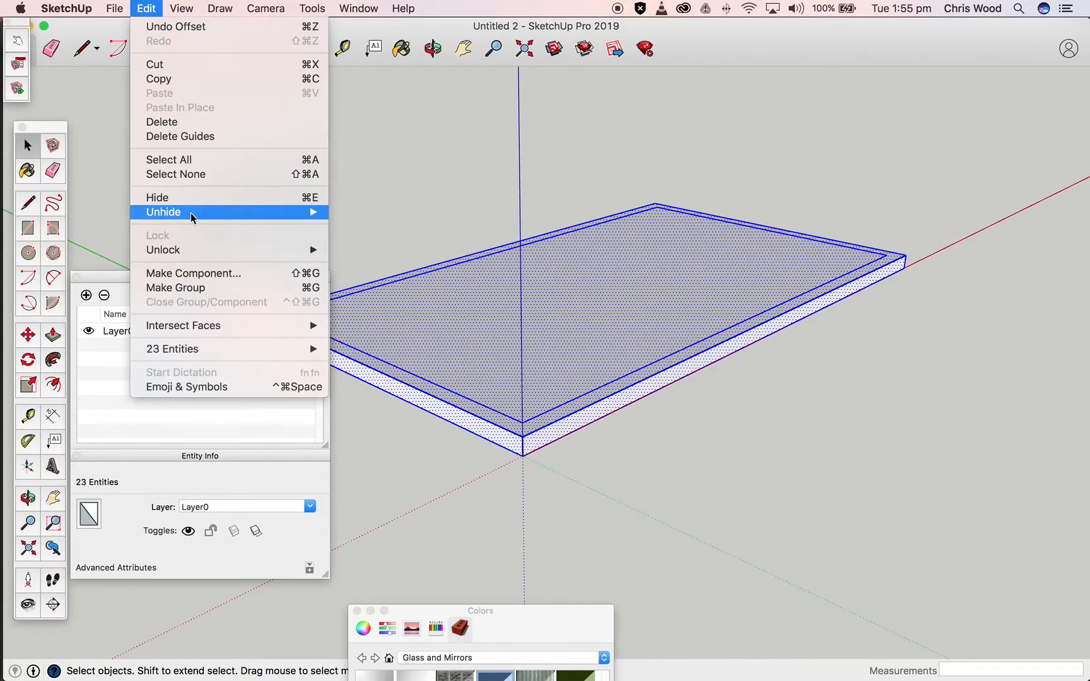
left_click(181, 290)
key("o")
mouse_move(470, 484)
left_mouse_down()
mouse_move(641, 532)
mouse_move(477, 501)
left_mouse_up()
middle_click_drag(476, 502, 372, 514)
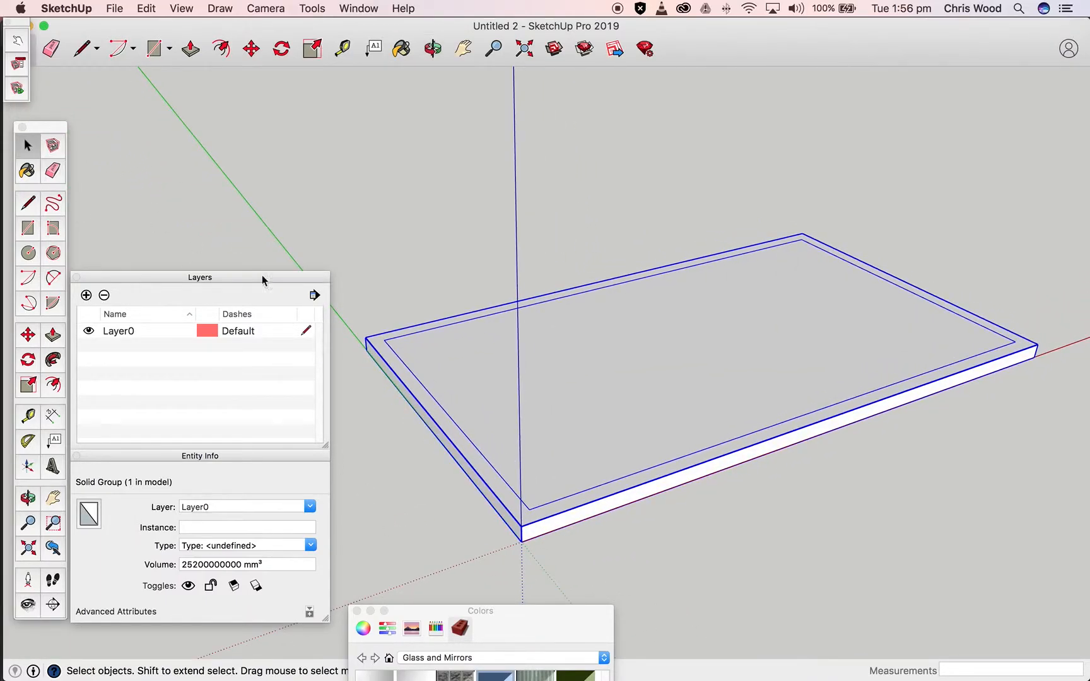
Check the slab's grouping by entering the group, leaving it, and selecting it as a single object
left_click(358, 261)
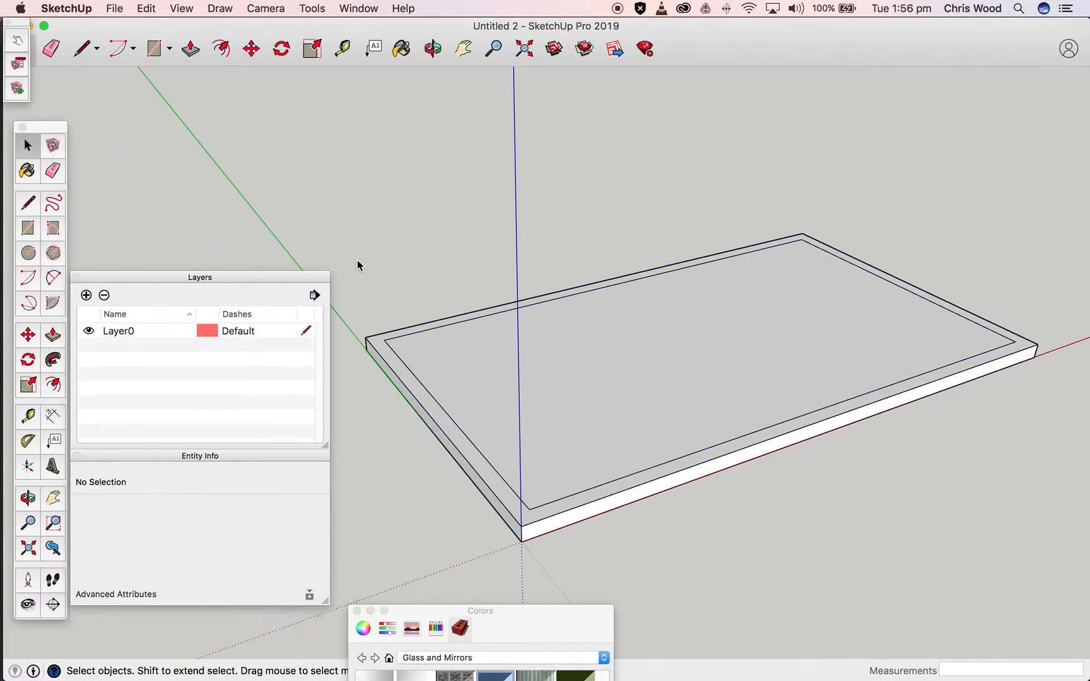
triple_click(709, 410)
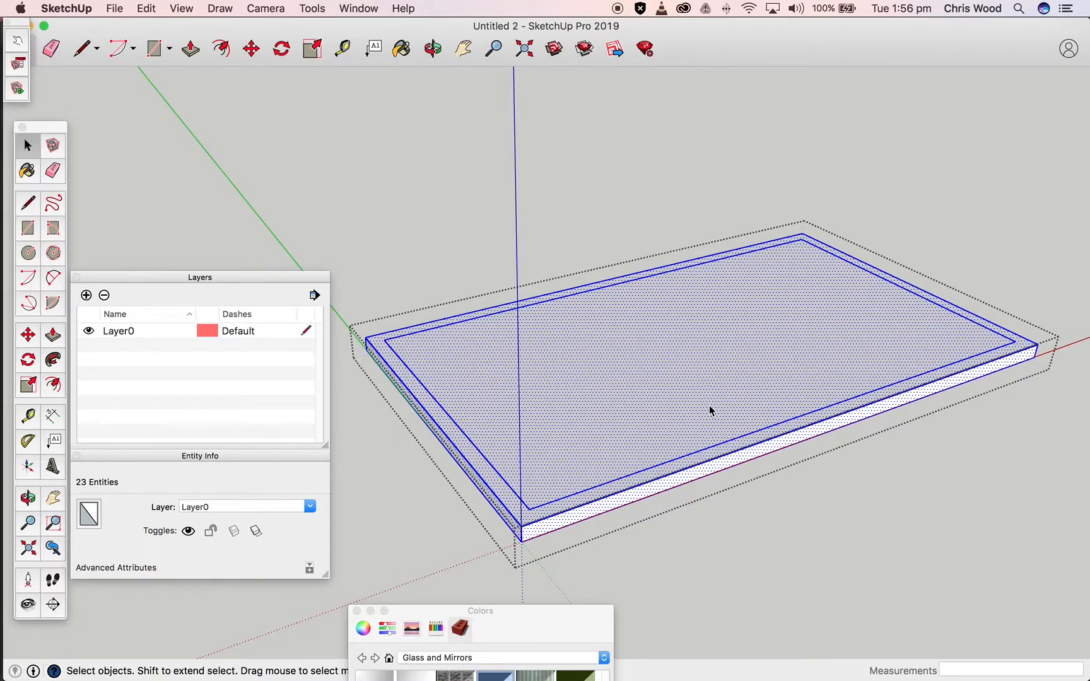
left_click(521, 220)
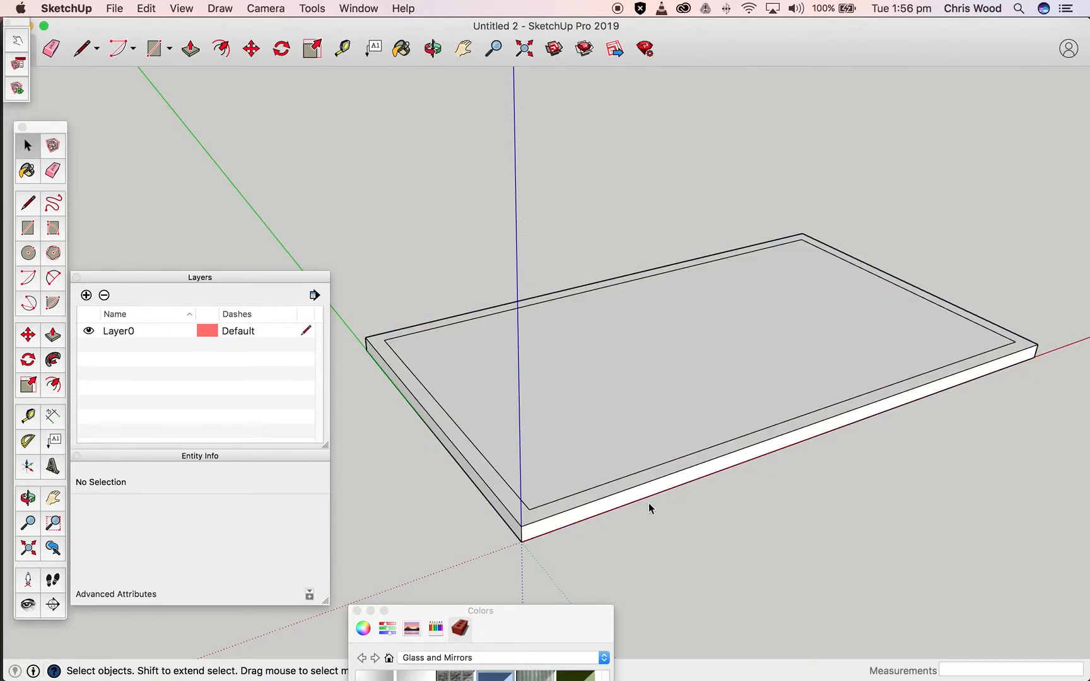
left_click(674, 478)
left_click(710, 527)
left_click(653, 494)
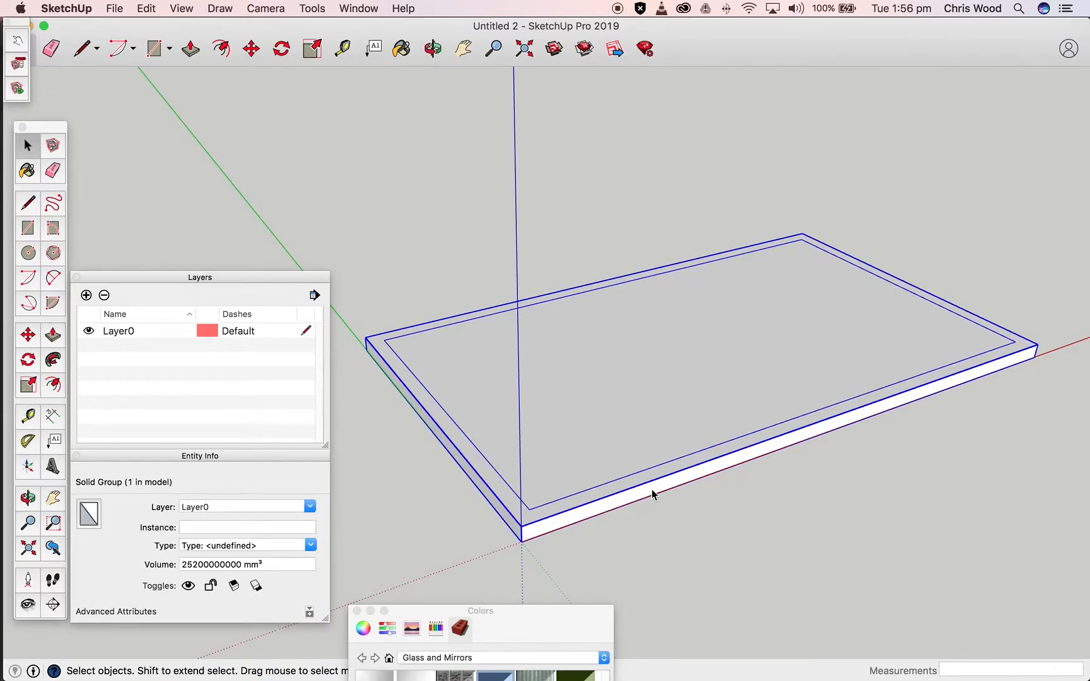
left_click(710, 555)
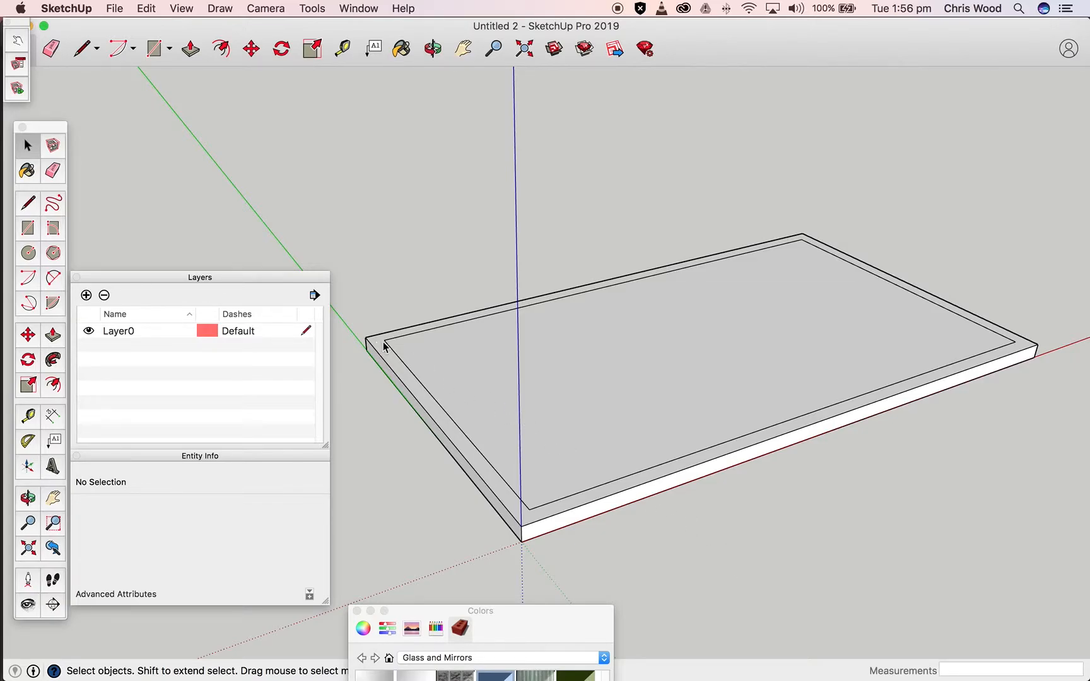
Draw a 300 by 300 mm square on the slab's green-axis corner, from the outer corner to the offset outline's corner
scroll(433, 355, "up", 2)
scroll(432, 356, "down", 3)
middle_click_drag(408, 380, 507, 410)
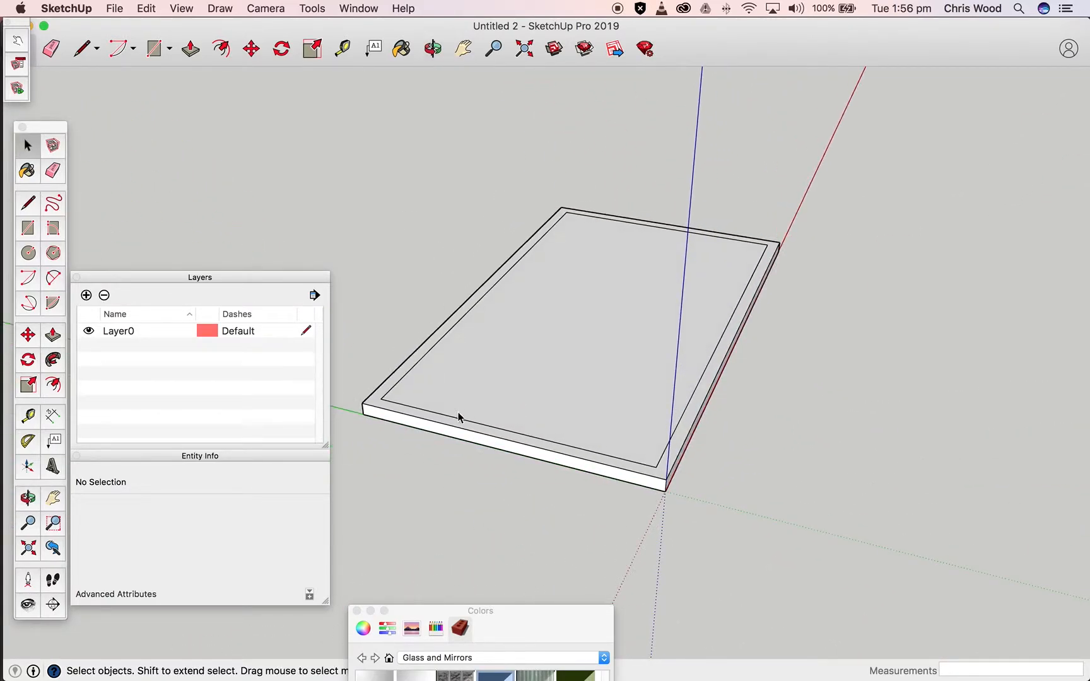
scroll(493, 405, "down", 2)
scroll(493, 404, "up", 4)
middle_click_drag(416, 389, 585, 409, "shift")
scroll(553, 433, "up", 5)
scroll(526, 428, "up", 1)
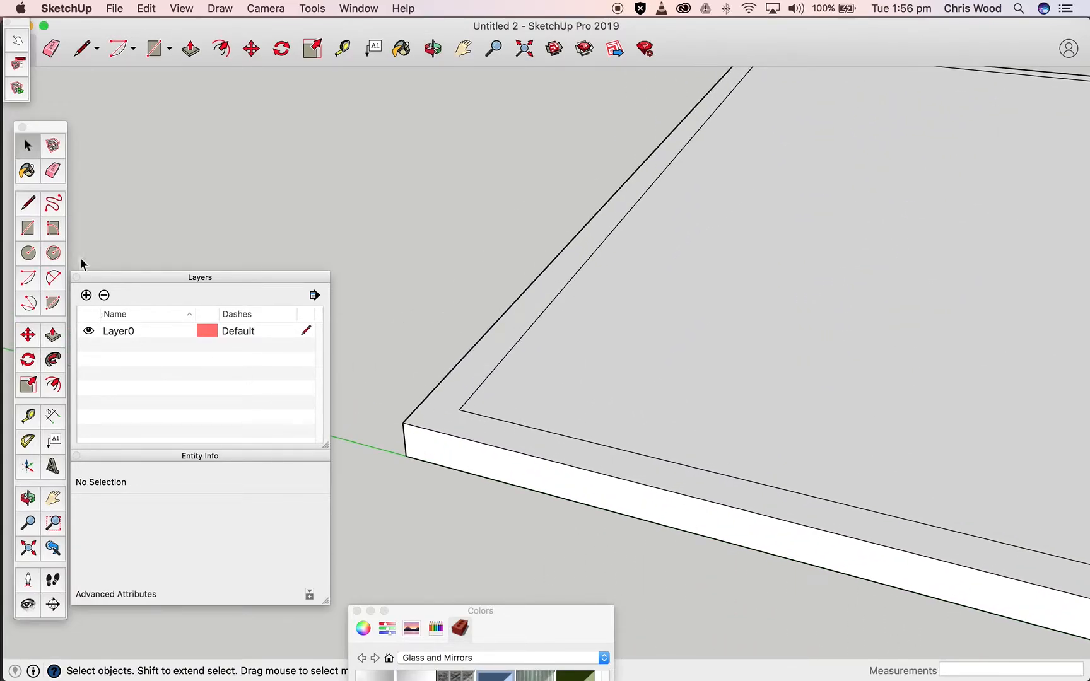
left_click(28, 229)
left_click(403, 423)
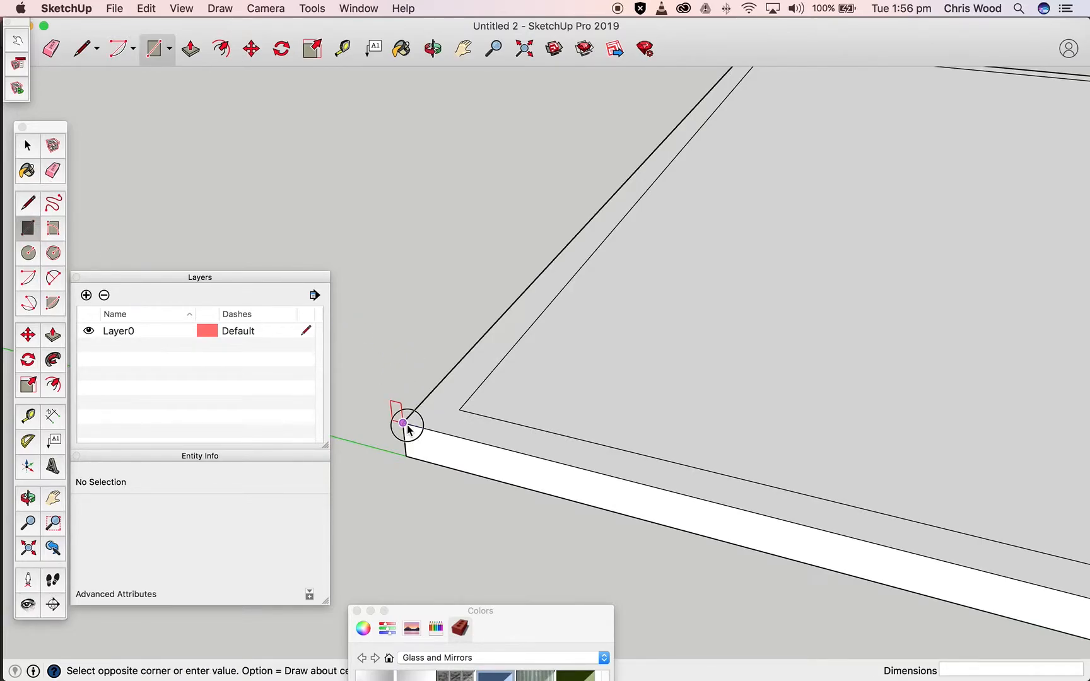
left_click(459, 410)
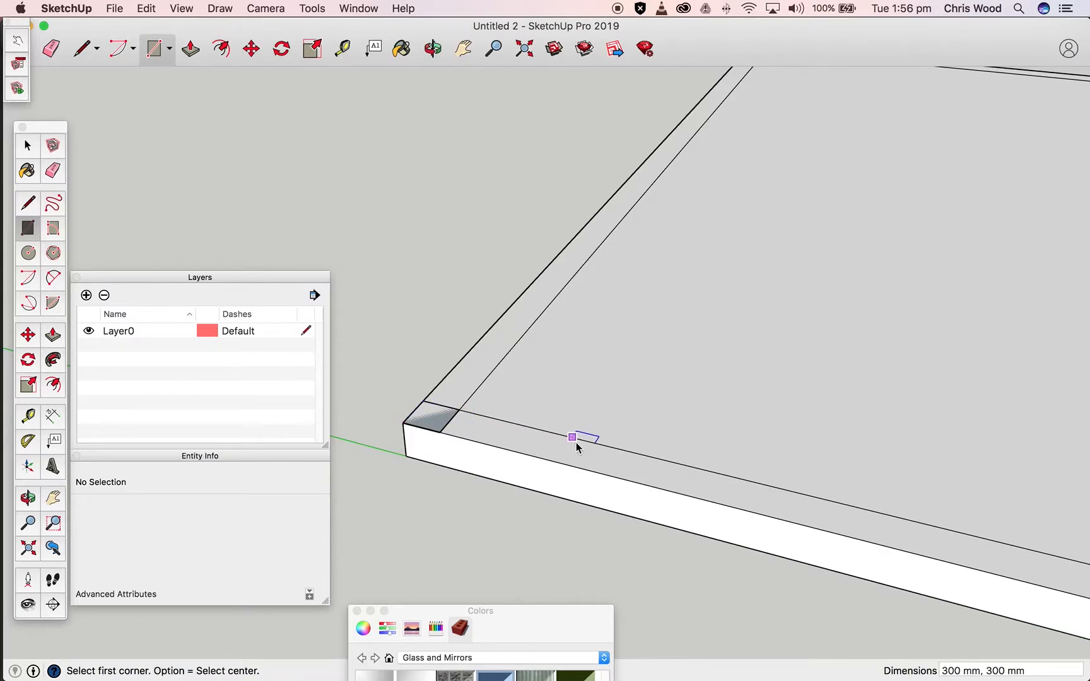
Draw a 300 by 300 mm square on top of the slab's origin corner, between the outer and offset corners
scroll(590, 443, "down", 3)
scroll(591, 443, "up", 6)
middle_click_drag(591, 444, 461, 272)
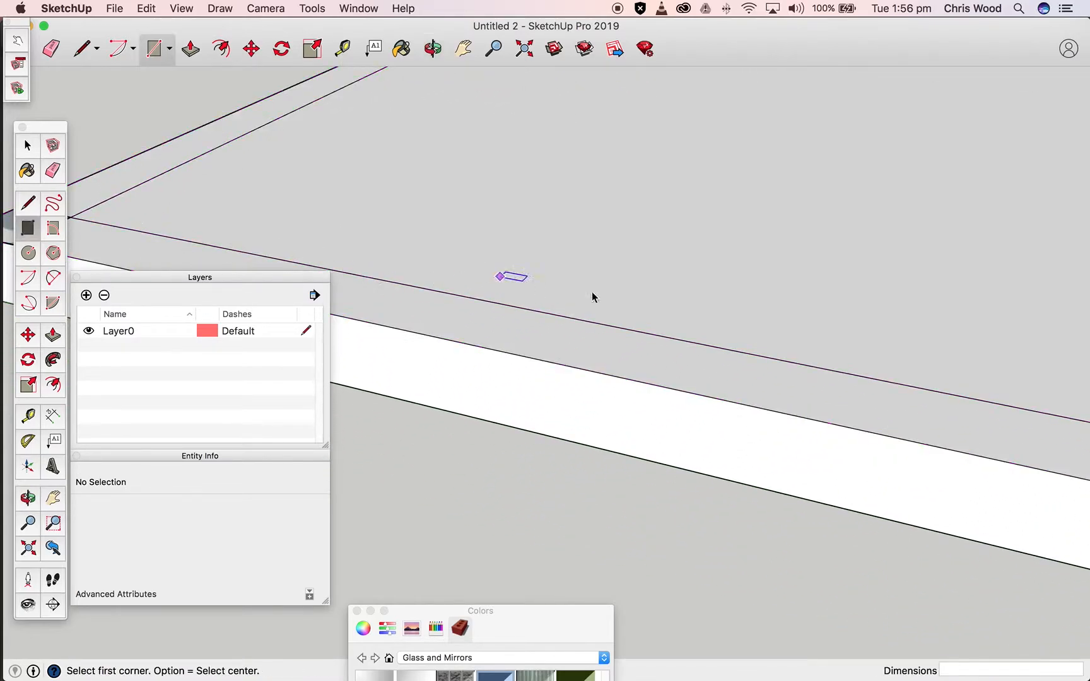
scroll(644, 301, "down", 3)
mouse_move(644, 301)
middle_mouse_down()
mouse_move(798, 347)
mouse_move(551, 377)
middle_mouse_up()
scroll(637, 382, "down", 3)
scroll(640, 382, "up", 6)
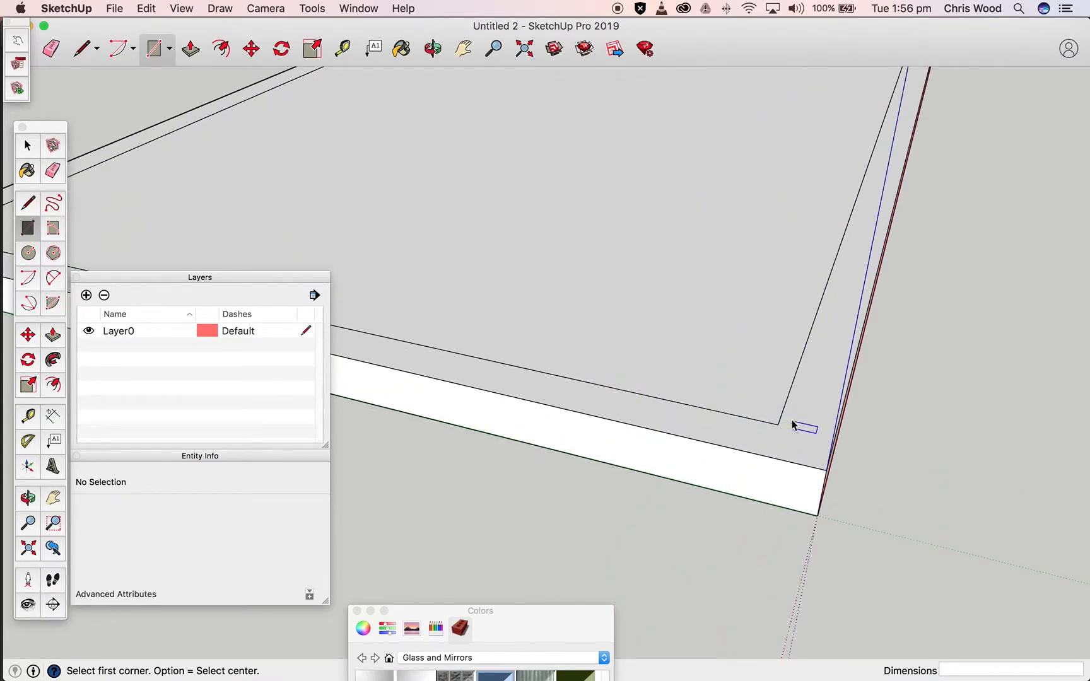
left_click(778, 424)
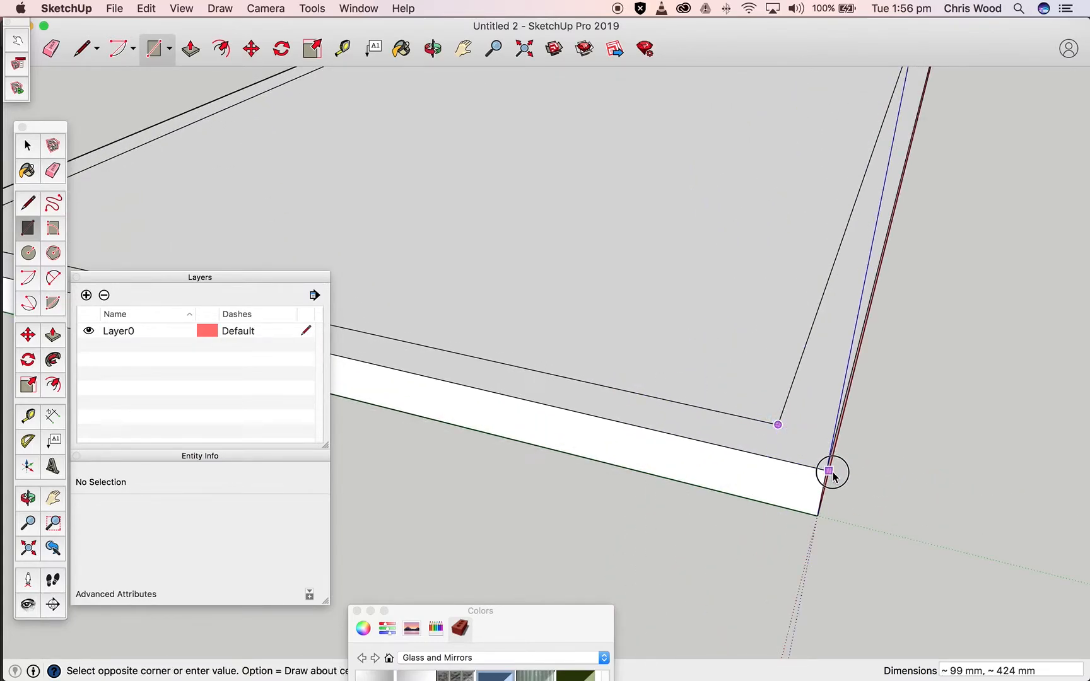
left_click(776, 426)
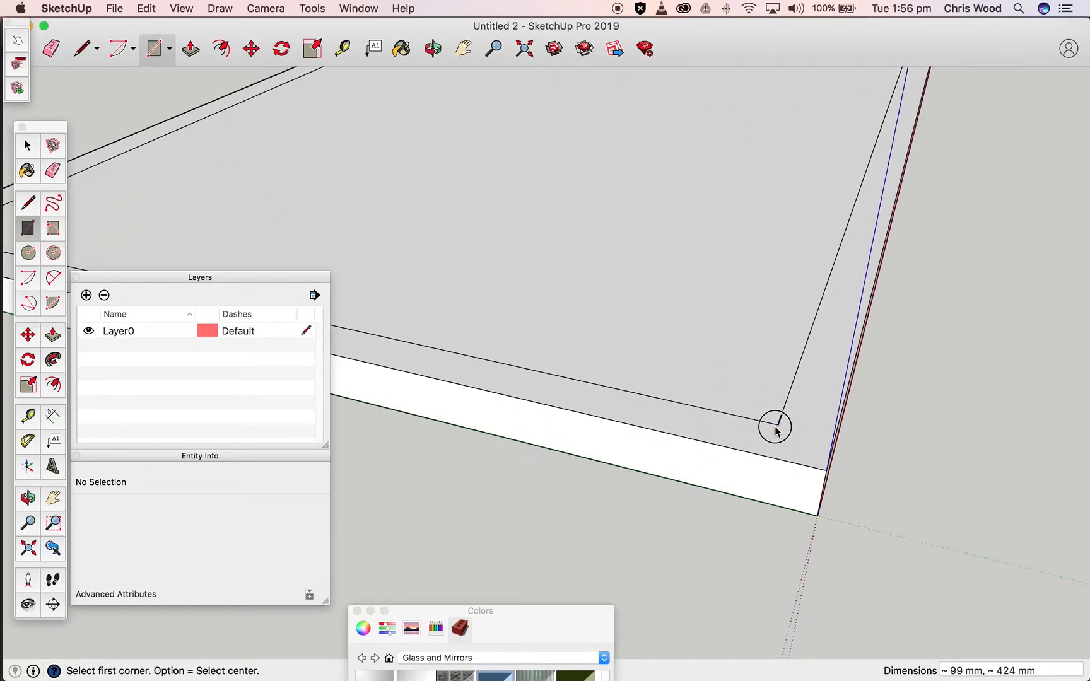
left_click(826, 470)
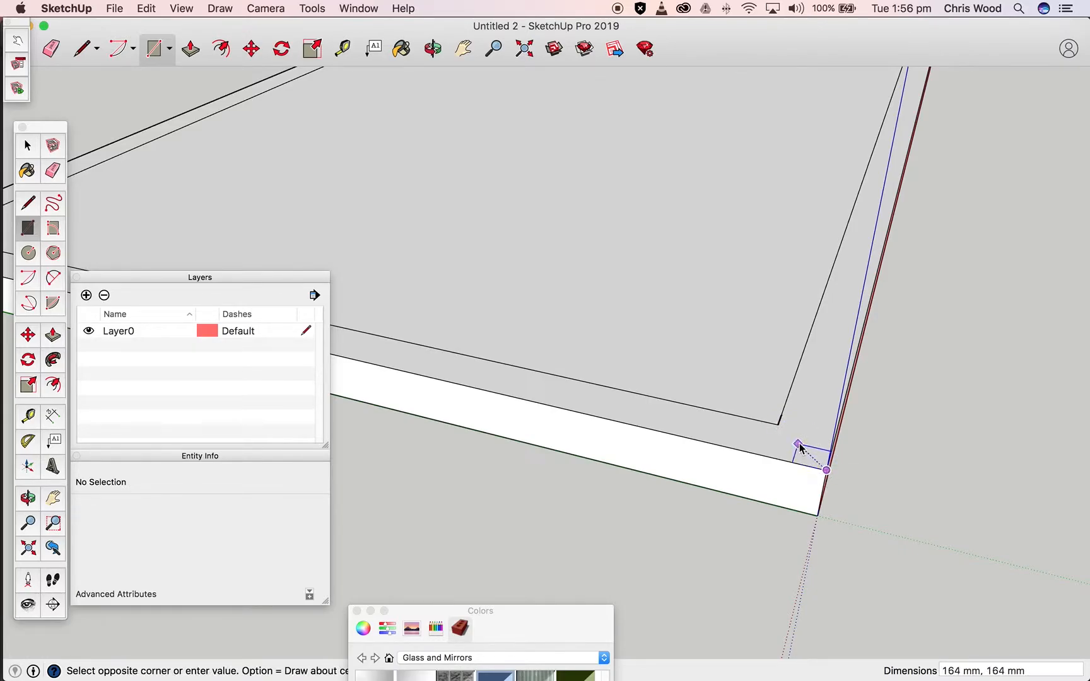
left_click(778, 428)
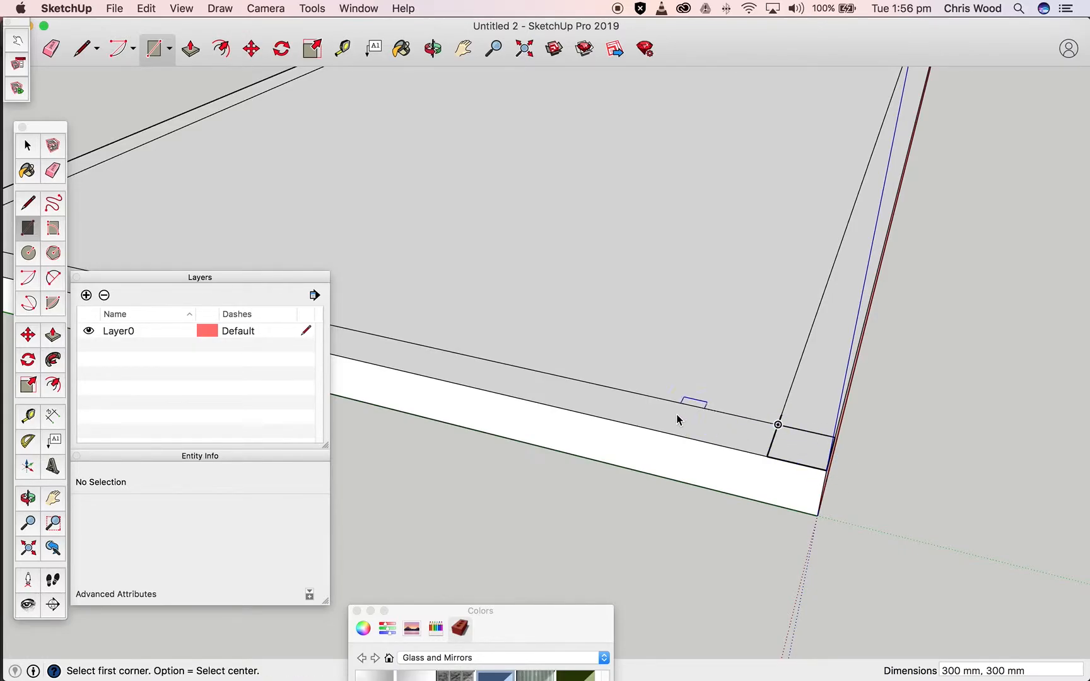
Push/Pull the square at the slab's green-axis corner upward by 3000 mm to form a column
scroll(677, 421, "down", 10)
middle_click_drag(656, 418, 746, 434)
scroll(474, 348, "down", 4)
scroll(473, 348, "up", 10)
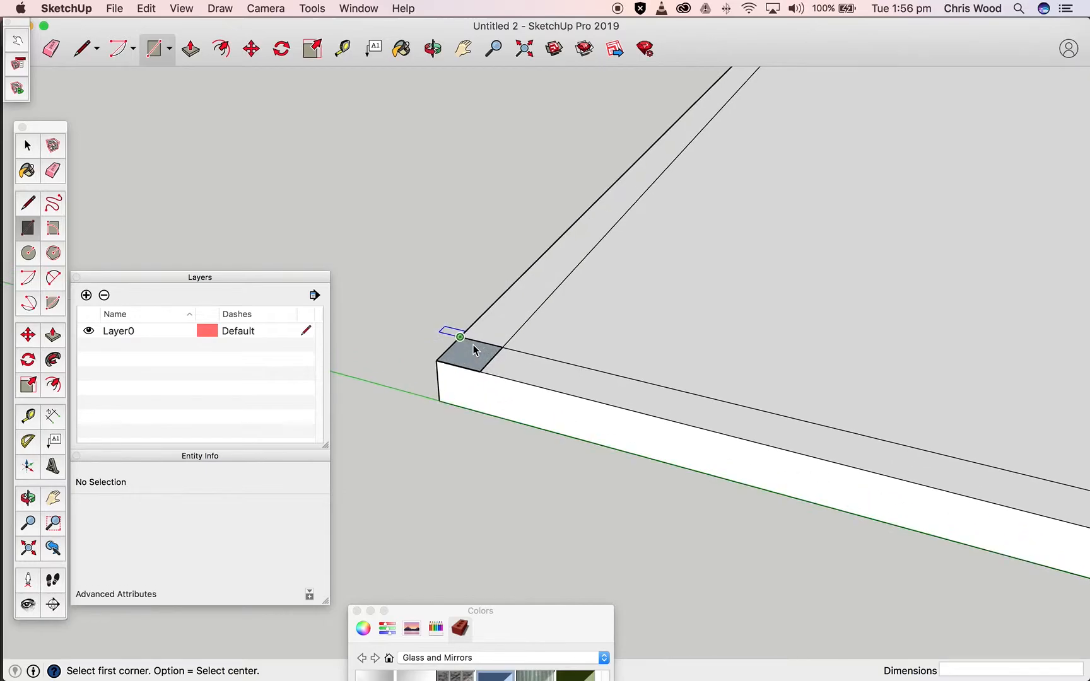
scroll(474, 348, "up", 2)
left_click(27, 147)
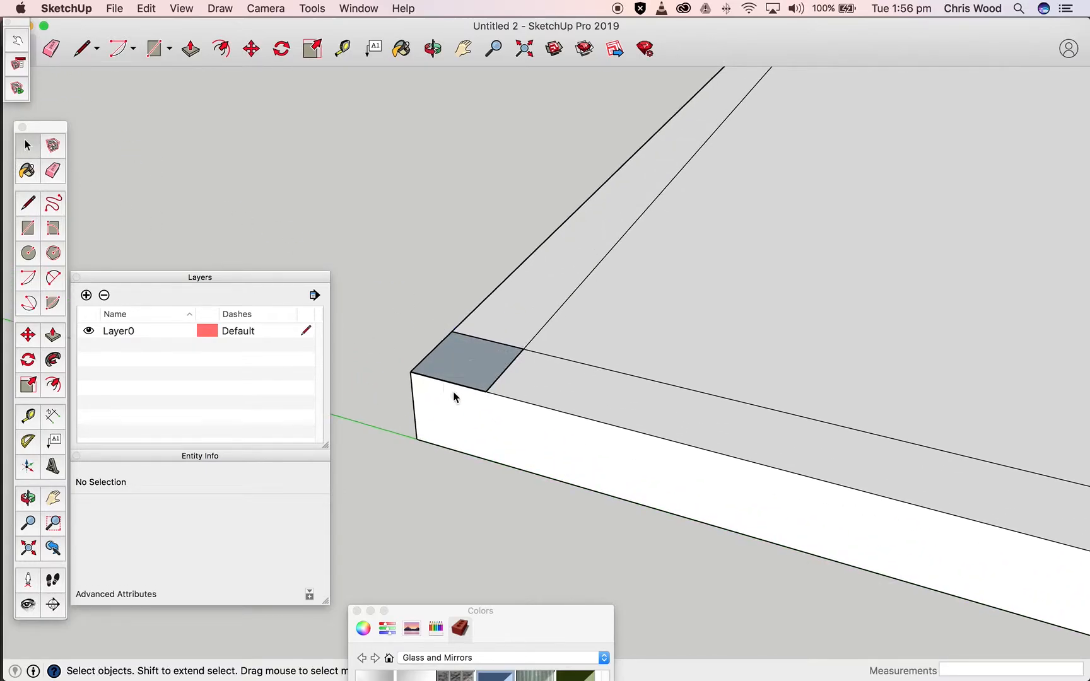
left_click(468, 379)
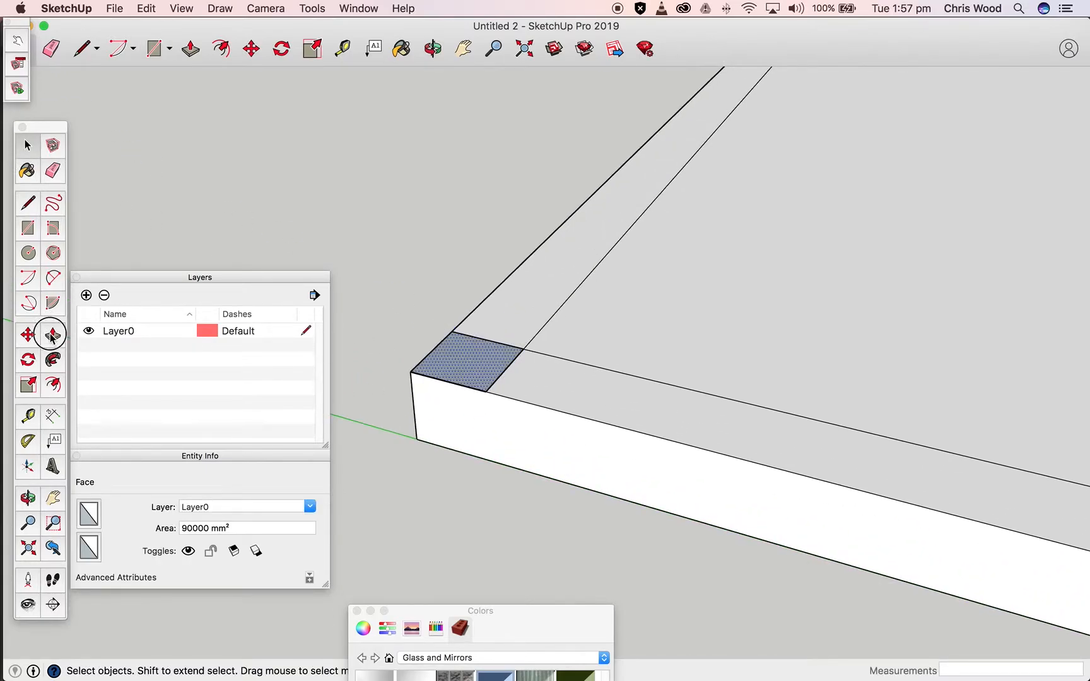
left_click(53, 334)
scroll(414, 333, "down", 3)
scroll(414, 333, "down", 5)
middle_click_drag(419, 333, 473, 436)
left_click(465, 436)
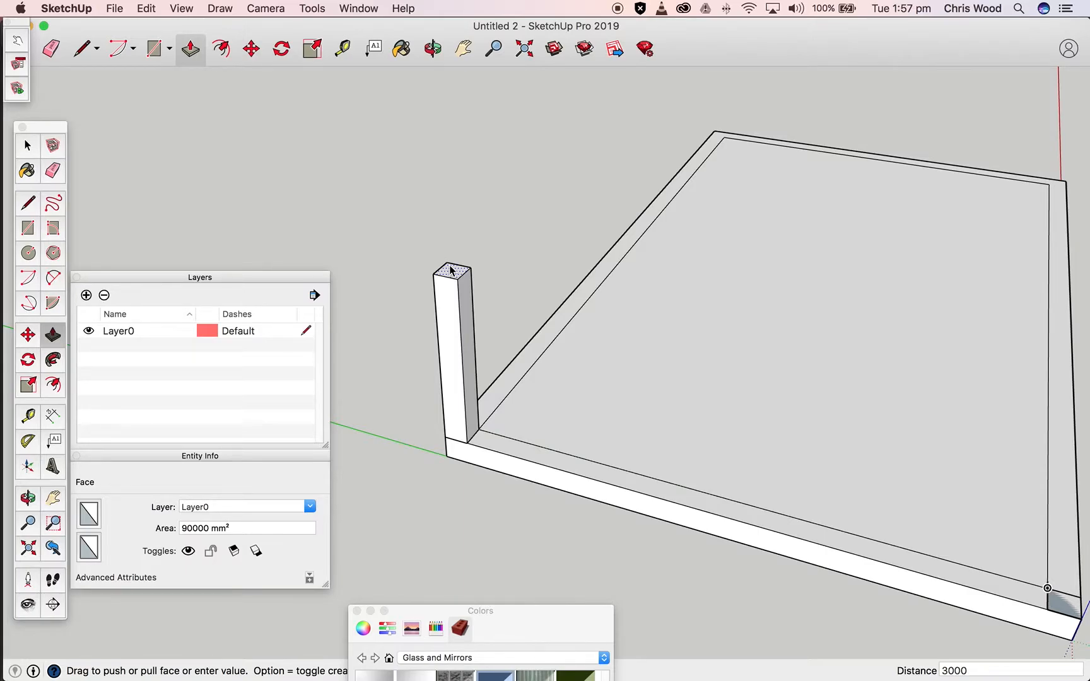
key("Return")
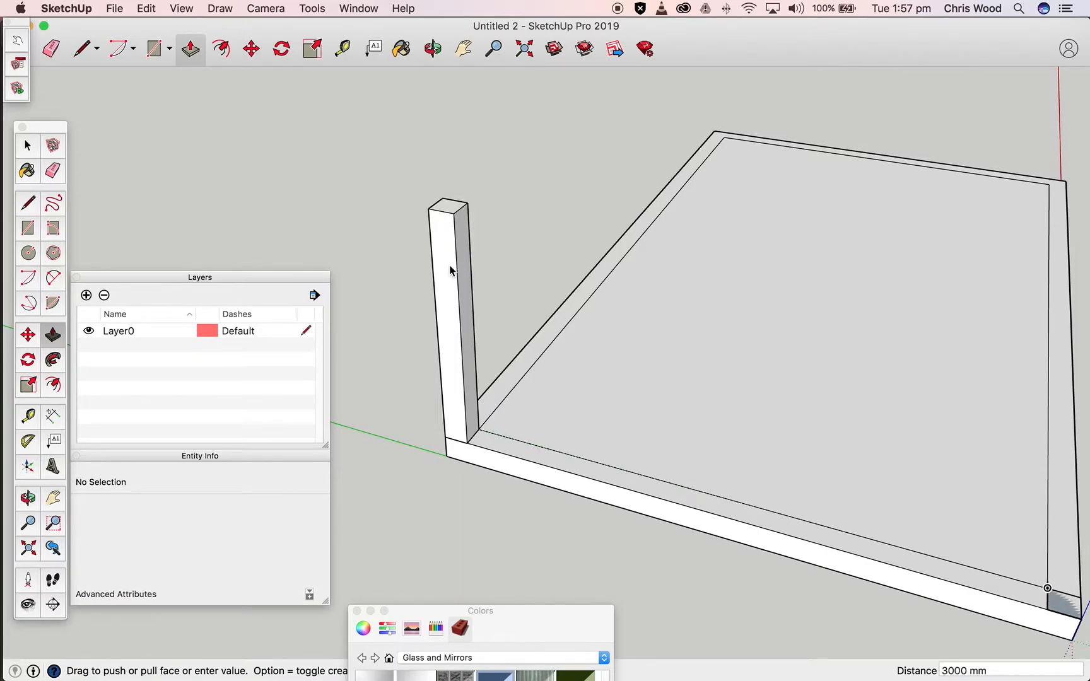
Push/Pull the square at the origin corner up to 3000 mm, matching the top of the first column
left_click(1065, 605)
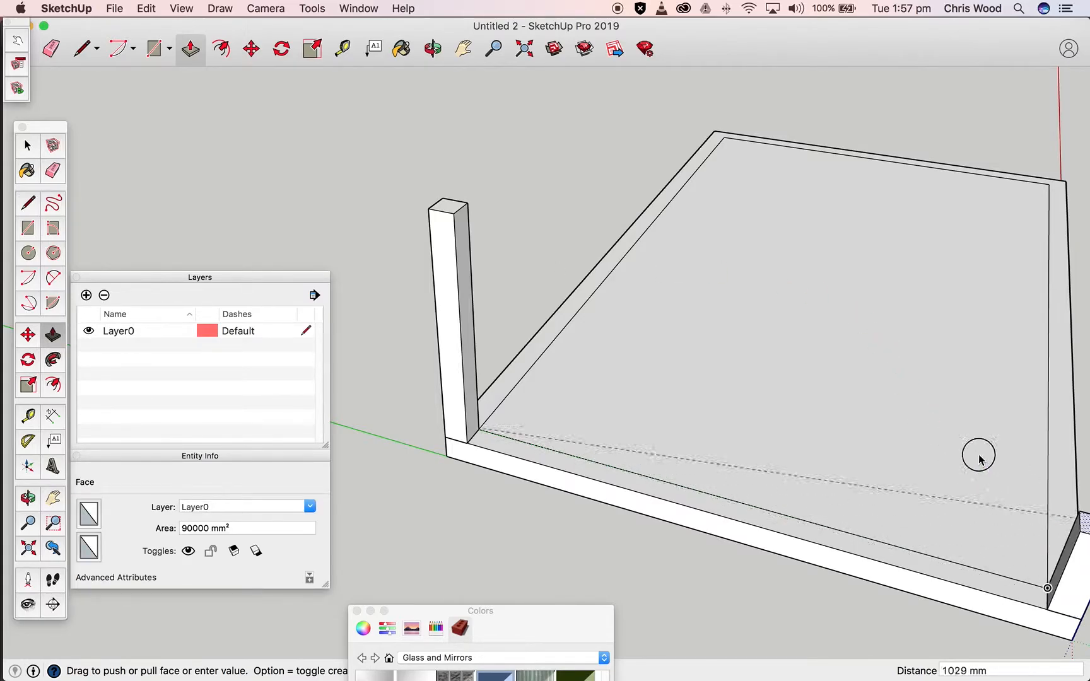
left_click(451, 215)
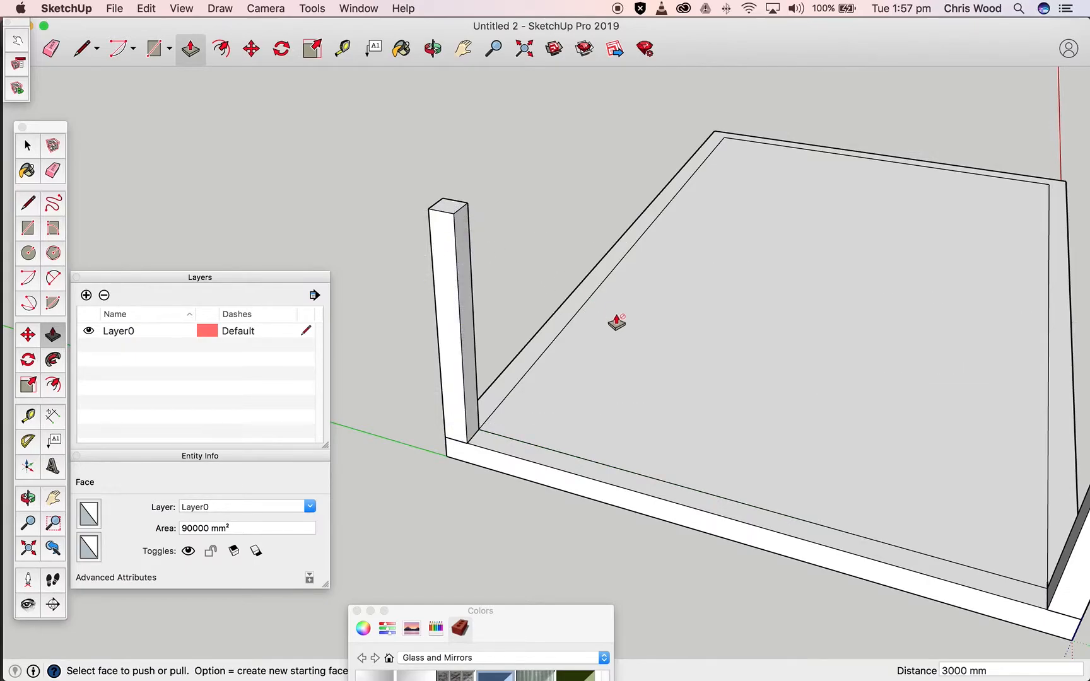
Draw a 300 by 300 mm square on the slab's red-axis corner, from the offset outline's corner to the outer corner
scroll(618, 318, "down", 5)
middle_click_drag(662, 349, 454, 344)
middle_click_drag(739, 389, 586, 507)
middle_click_drag(649, 479, 741, 444)
scroll(893, 413, "up", 8)
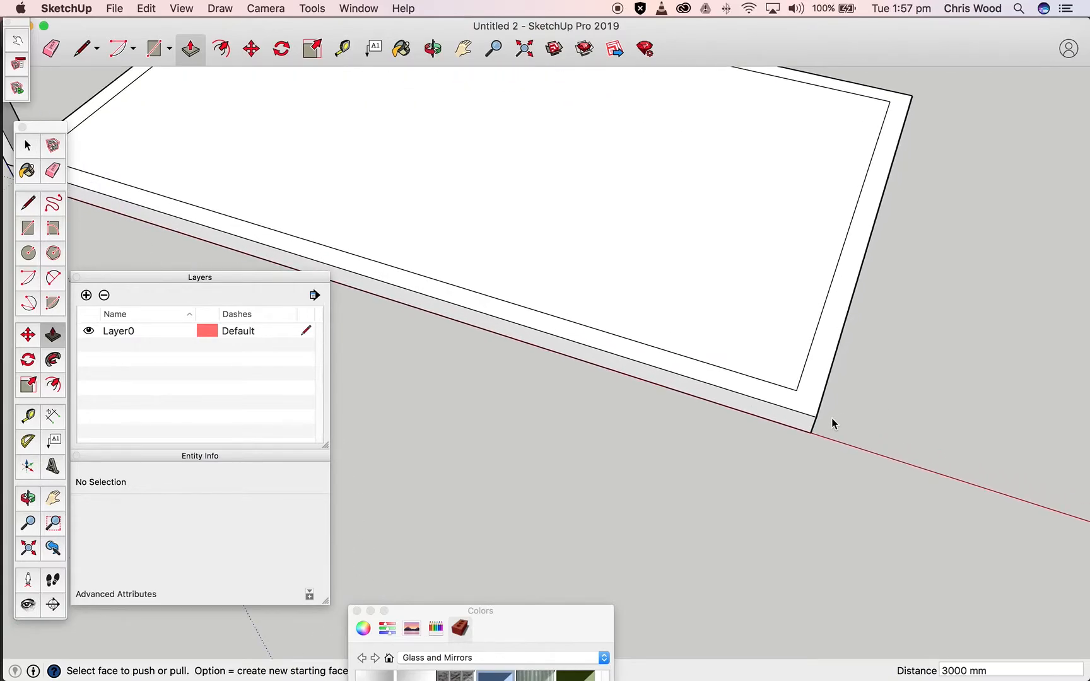
left_click(28, 228)
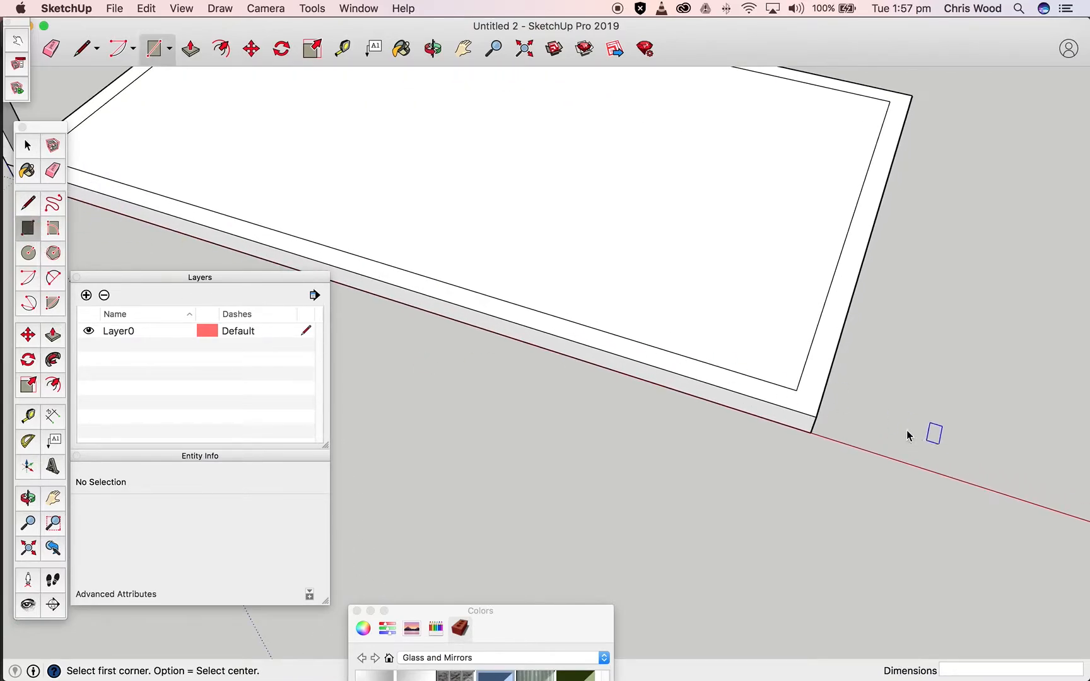
left_click(797, 392)
left_click(816, 414)
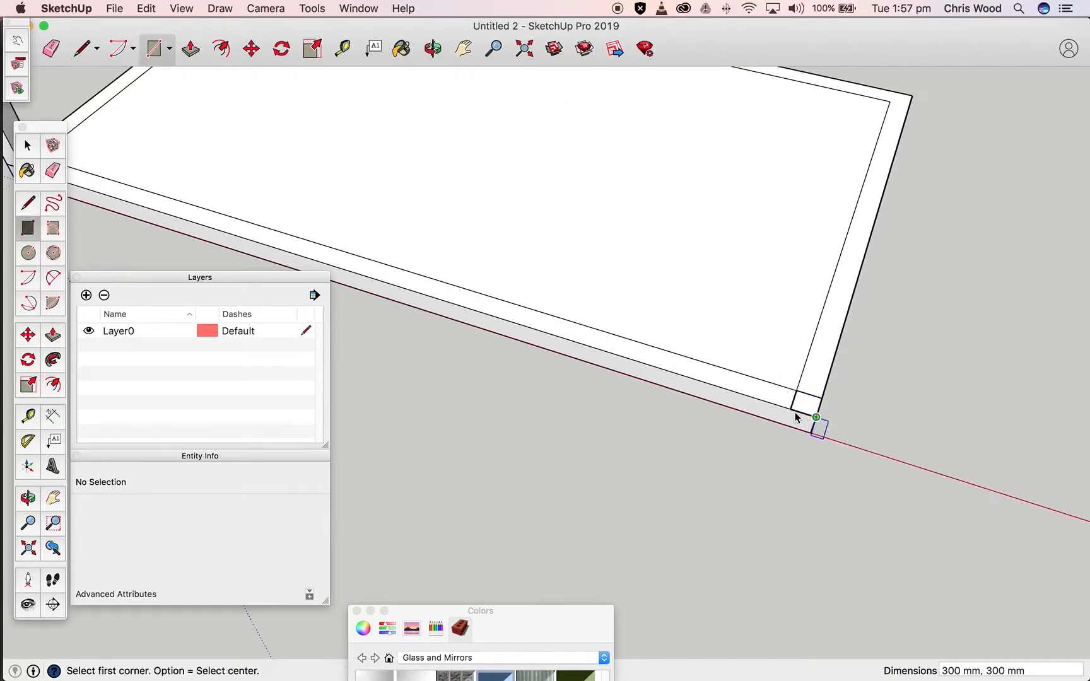
Push/Pull the square at the red-axis corner up to 3000 mm, matching the top of the origin column
left_click(54, 338)
scroll(707, 486, "down", 3)
left_click(762, 432)
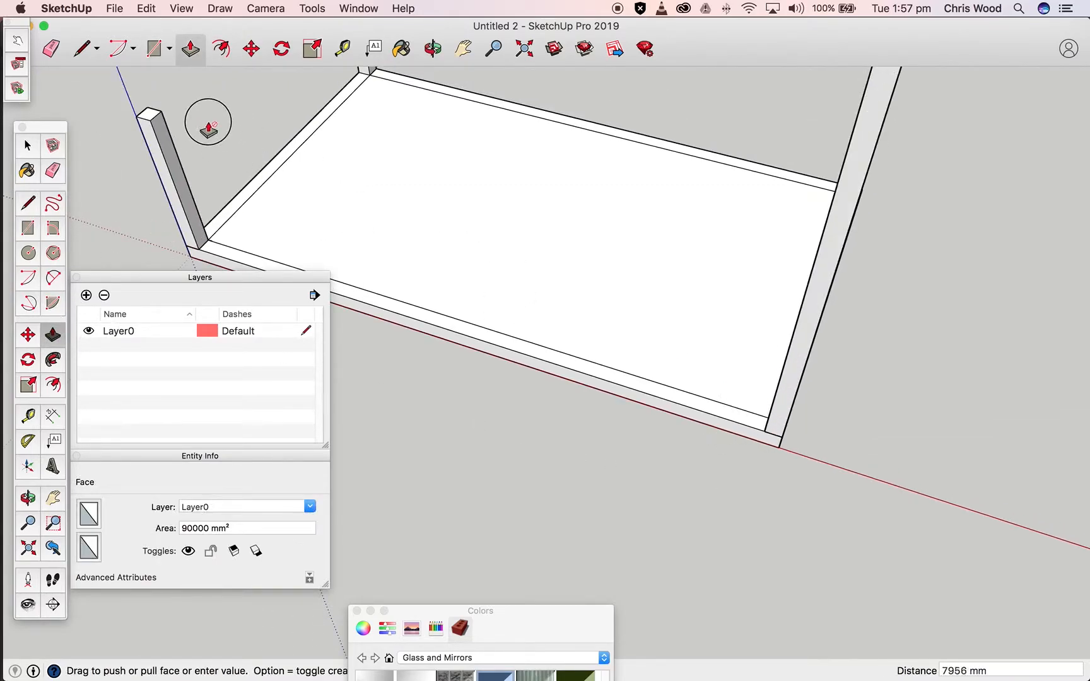
left_click(154, 123)
Draw a 300 by 300 mm square on the slab corner diagonally opposite the origin, between the offset and outer corners
middle_click_drag(662, 272, 479, 268)
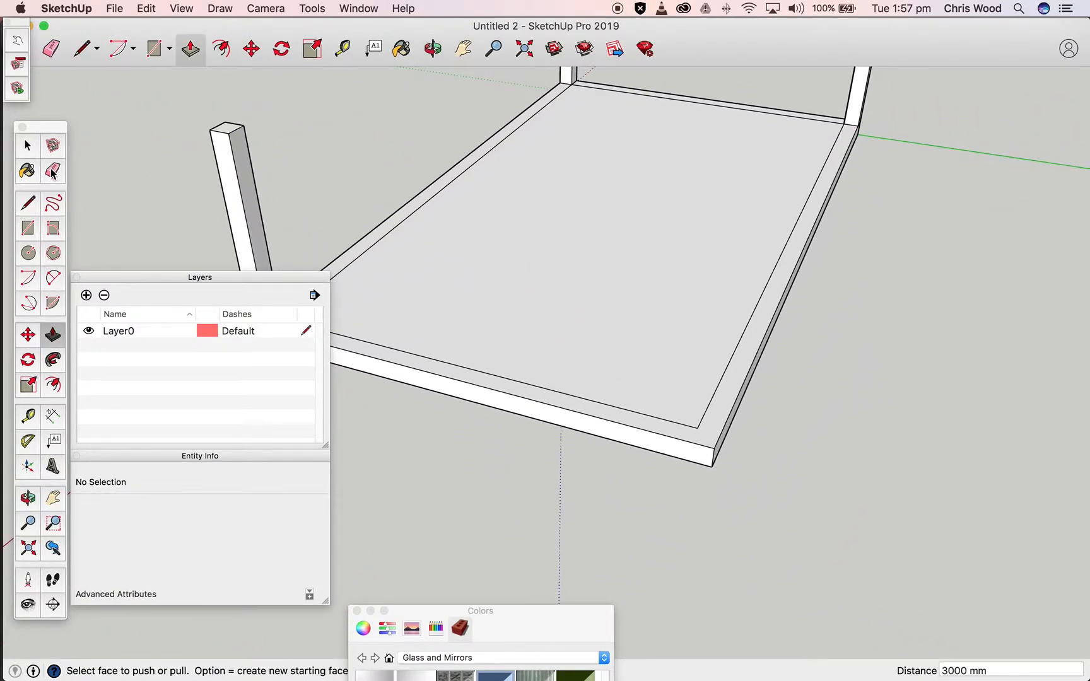
left_click(27, 228)
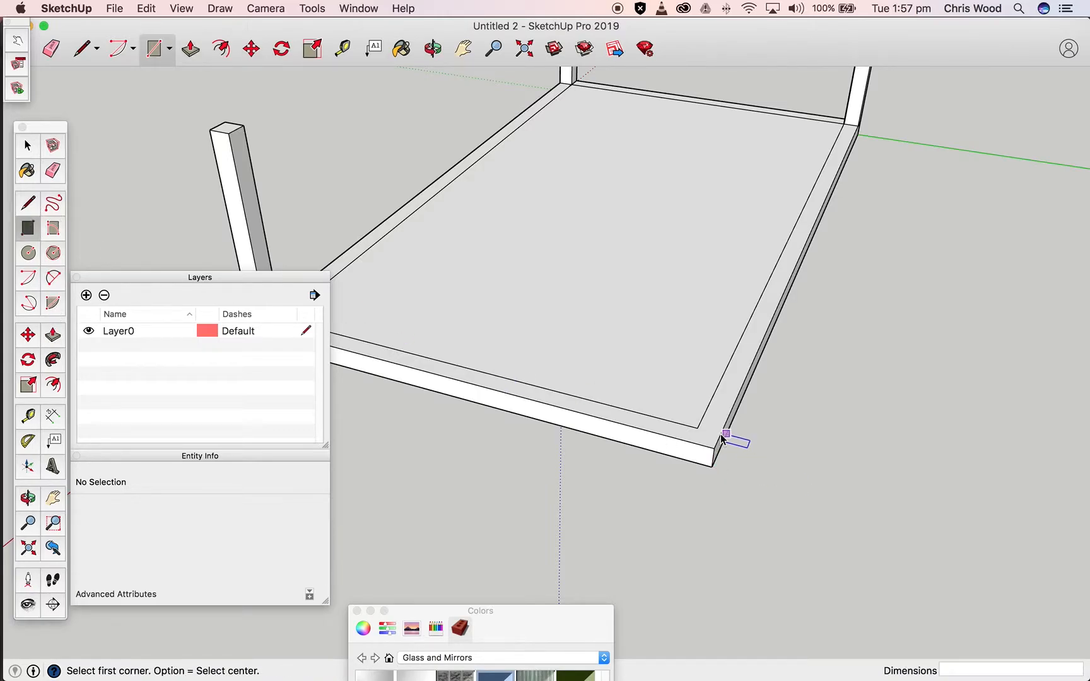
left_click(697, 430)
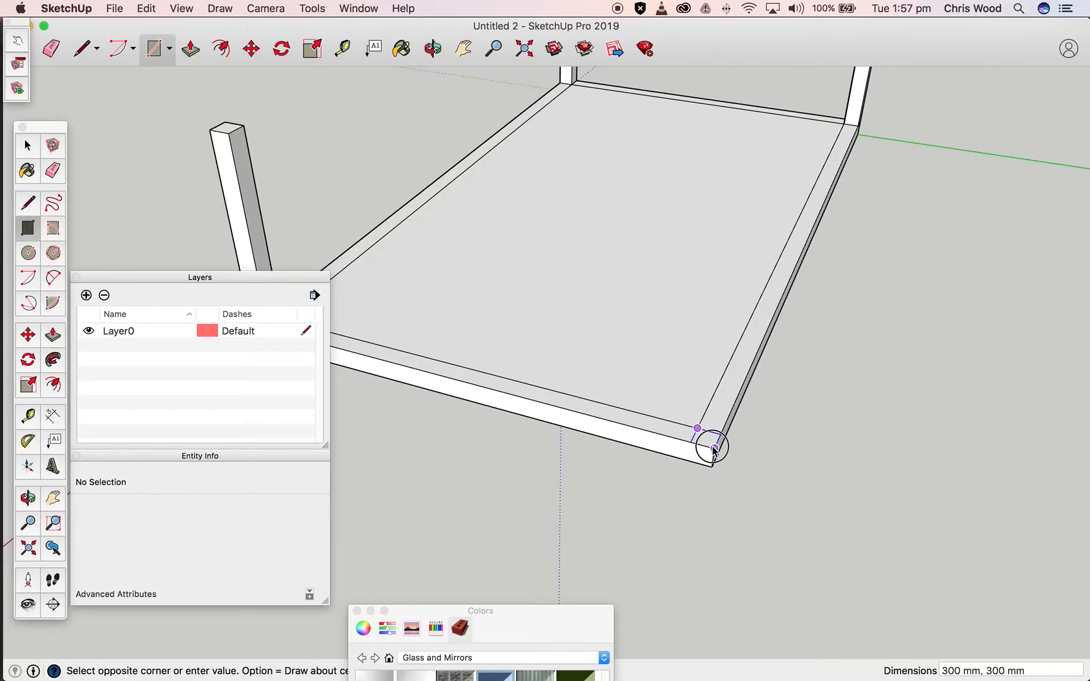
left_click(713, 447)
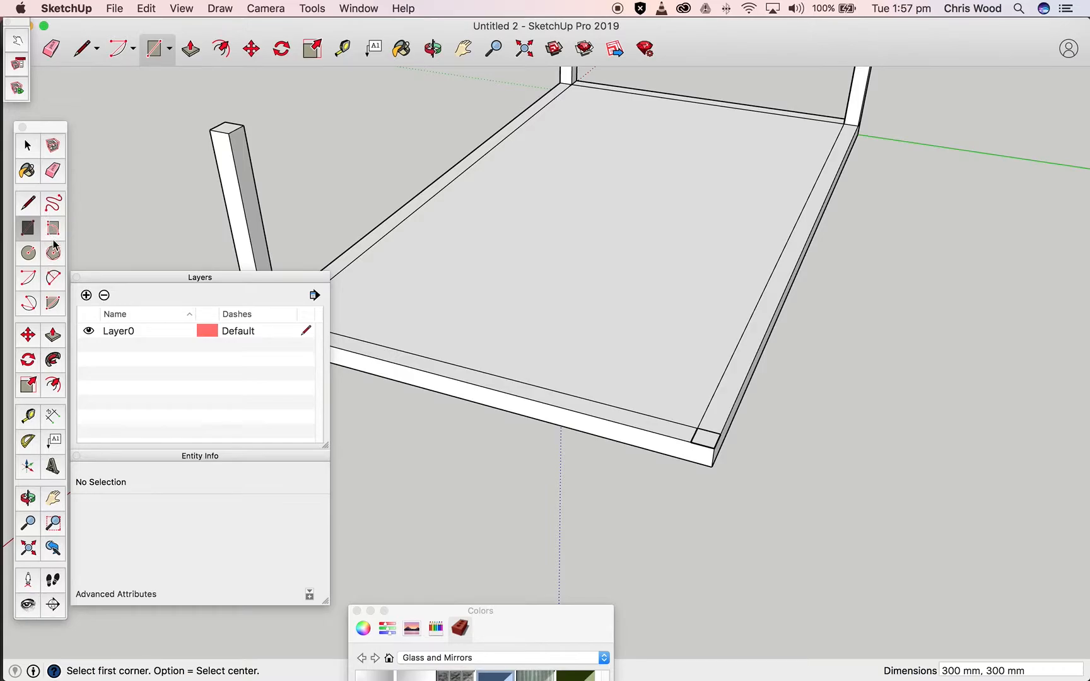
Push/Pull the square at the corner opposite the origin up to 3000 mm, matching the top of the red-axis column
left_click(53, 334)
left_click(704, 437)
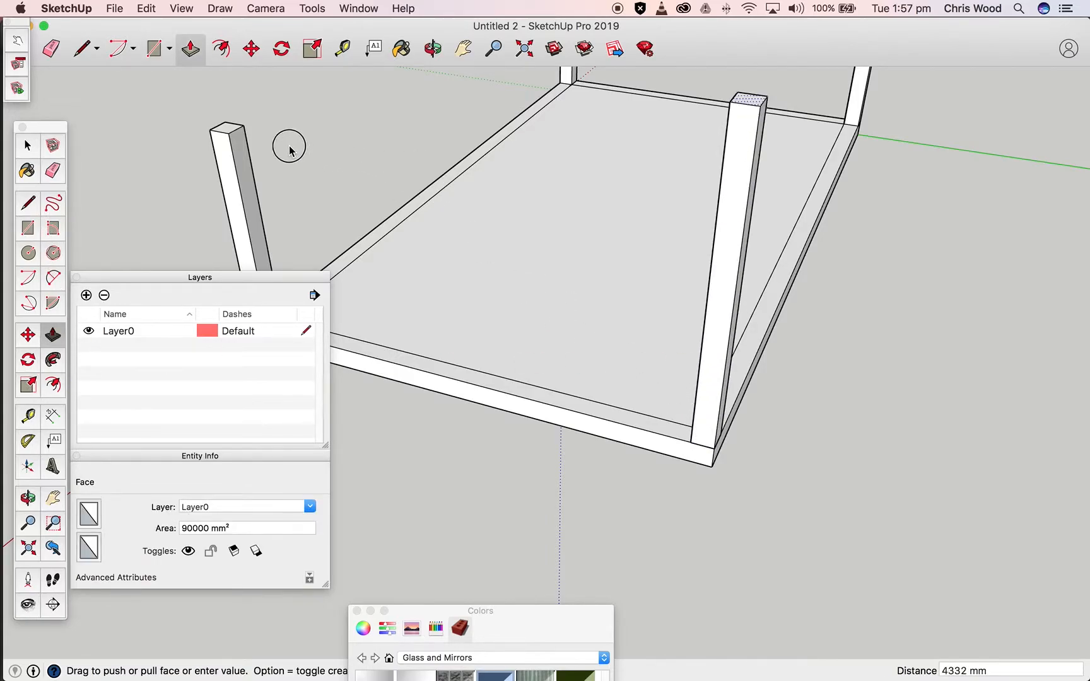
left_click(229, 134)
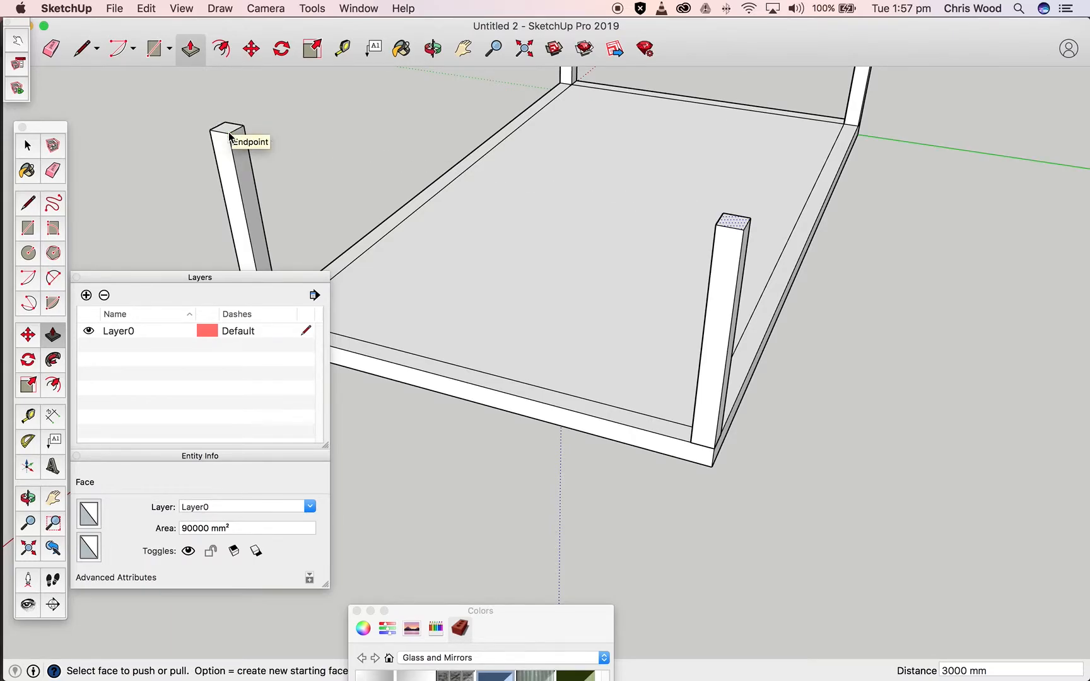
Examine the slab and its four corner columns from several sides, ending at the long edge away from the red axis
middle_click_drag(774, 365, 496, 389)
middle_click_drag(605, 419, 400, 349)
middle_click_drag(533, 331, 795, 455)
scroll(649, 420, "up", 5)
middle_click_drag(527, 427, 621, 494)
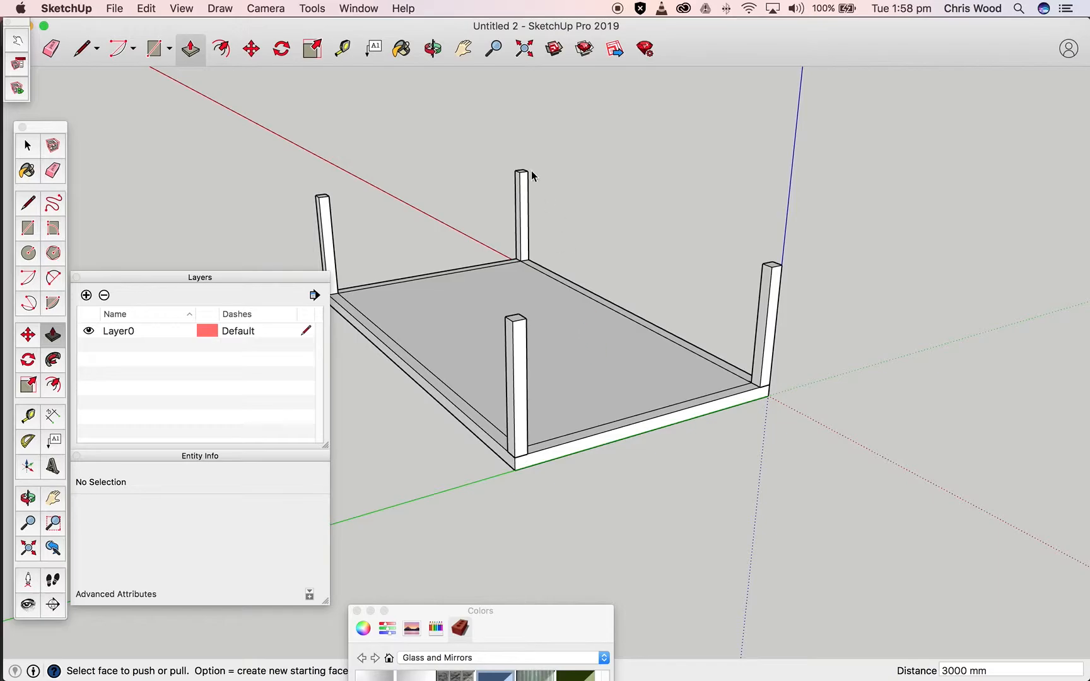
middle_click_drag(414, 369, 571, 470)
middle_click_drag(476, 484, 725, 478)
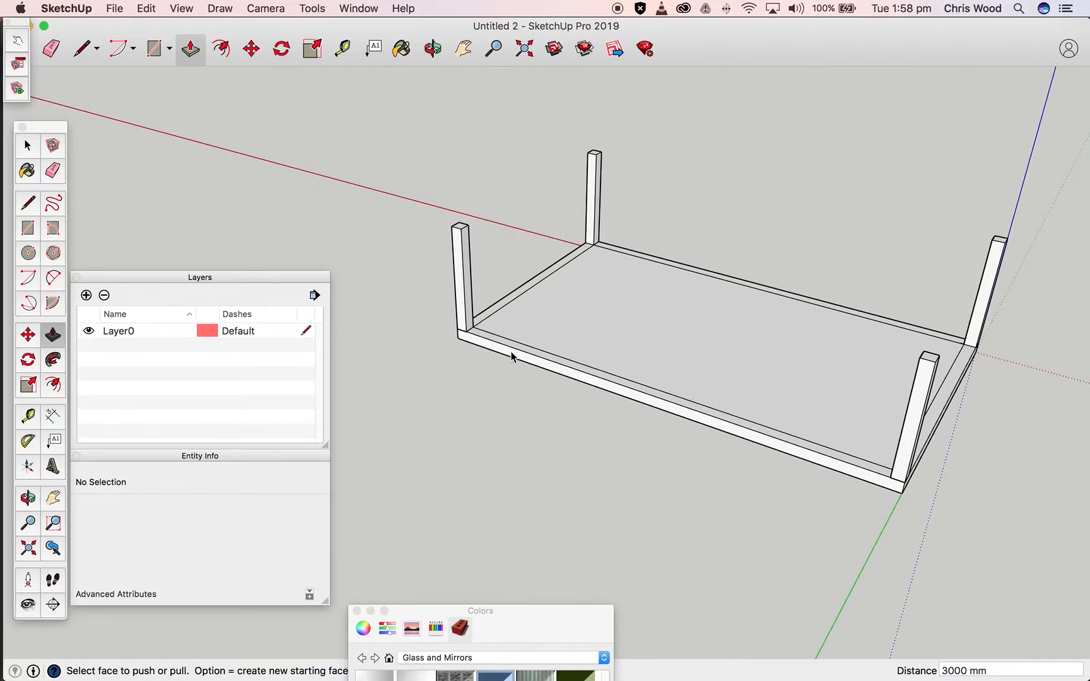
scroll(511, 363, "down", 3)
scroll(511, 364, "up", 4)
scroll(495, 369, "up", 2)
middle_click_drag(479, 372, 484, 460)
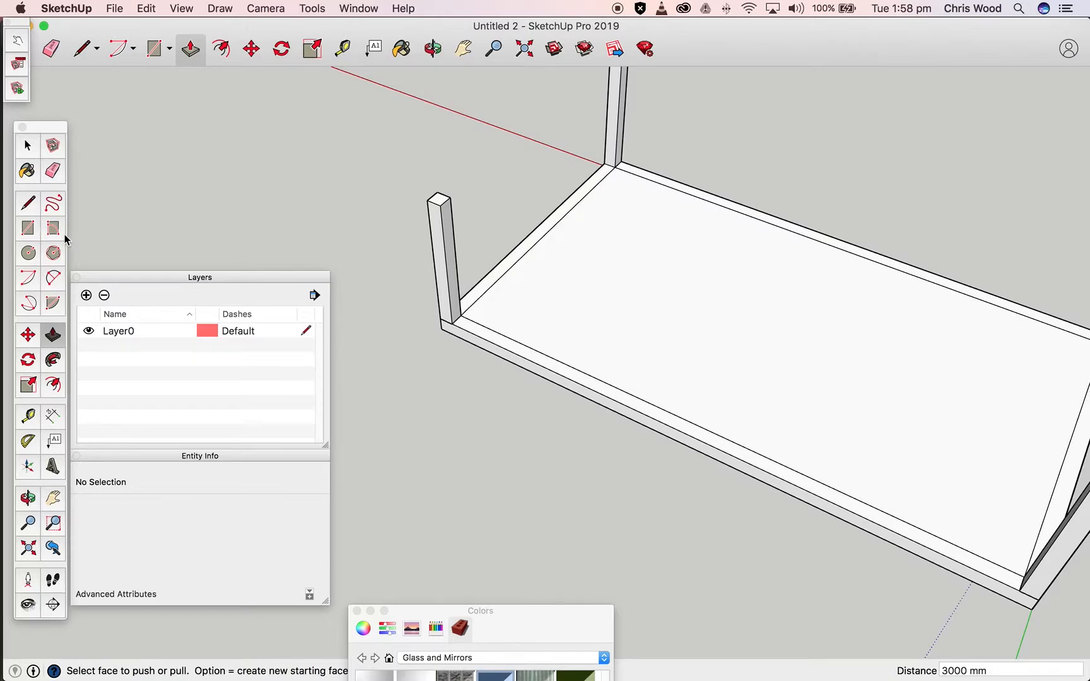
Draw a 5000 mm line from the green-axis column along the slab's long outer edge and connect its end to the offset outline
key("l")
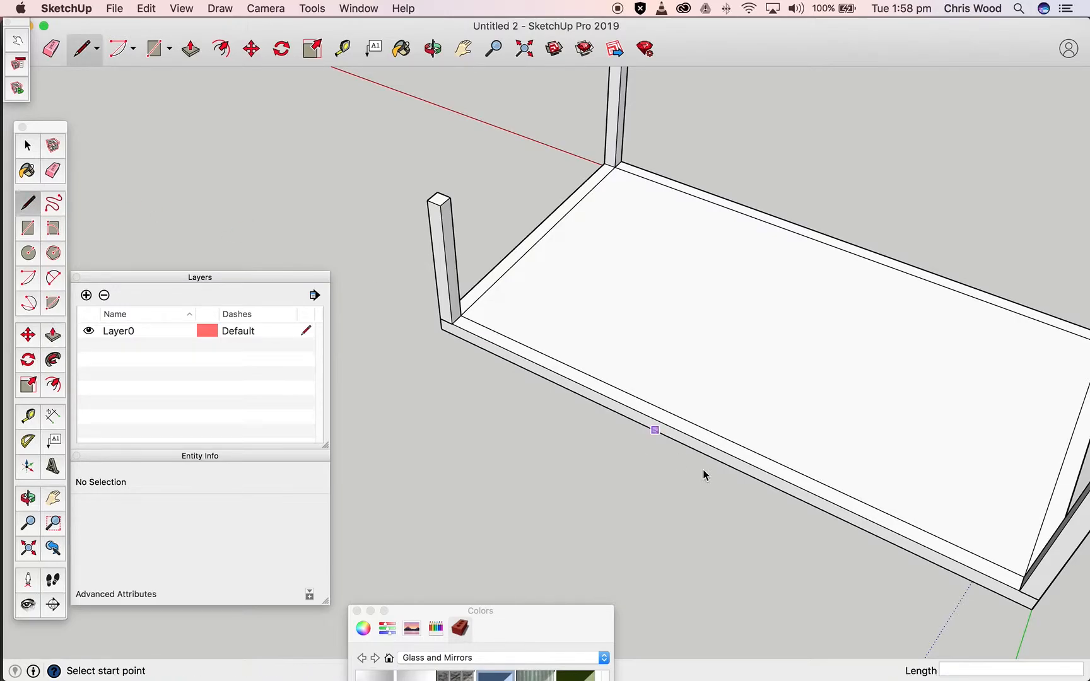
scroll(1027, 579, "down", 3)
scroll(1027, 579, "up", 3)
scroll(1024, 586, "down", 1)
left_click(1021, 590)
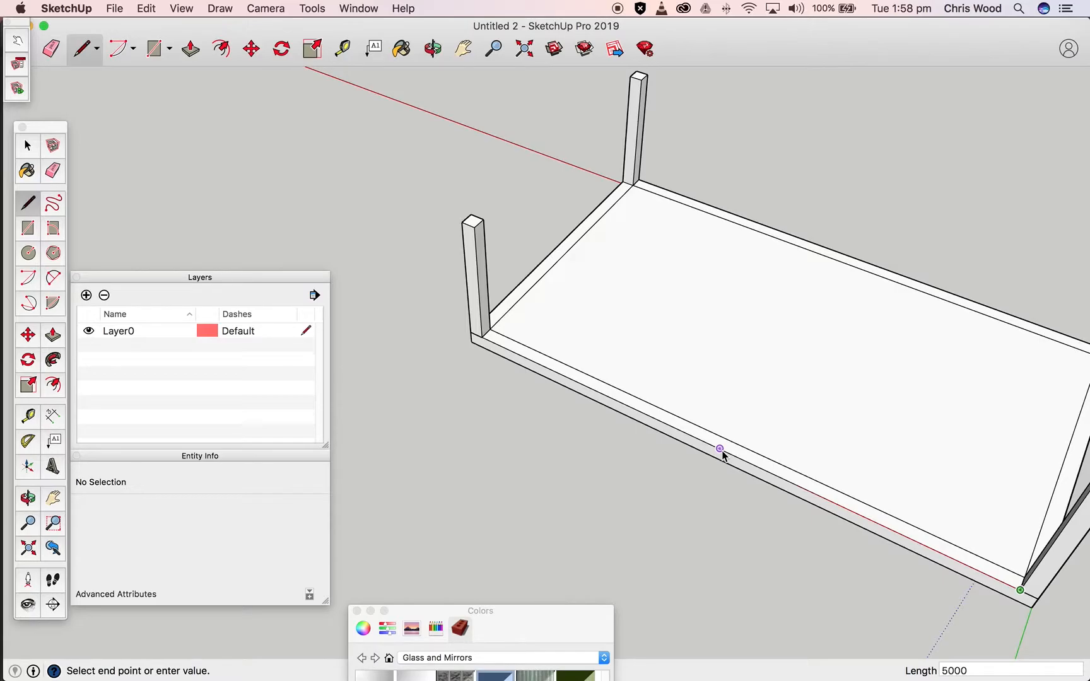
key("Return")
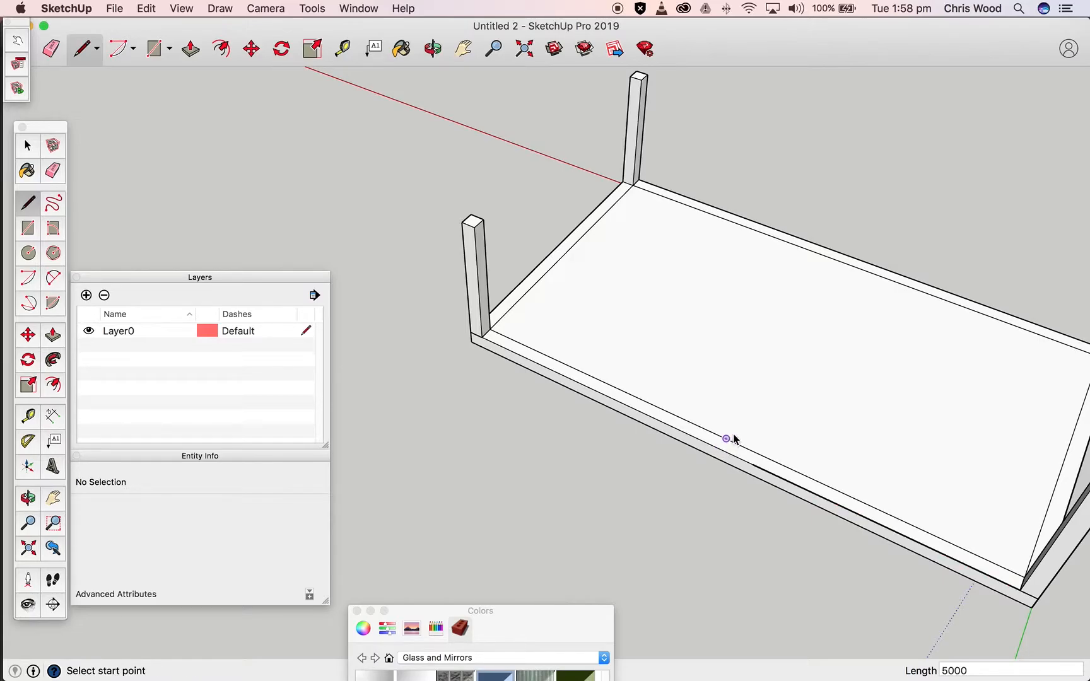
left_click(754, 466)
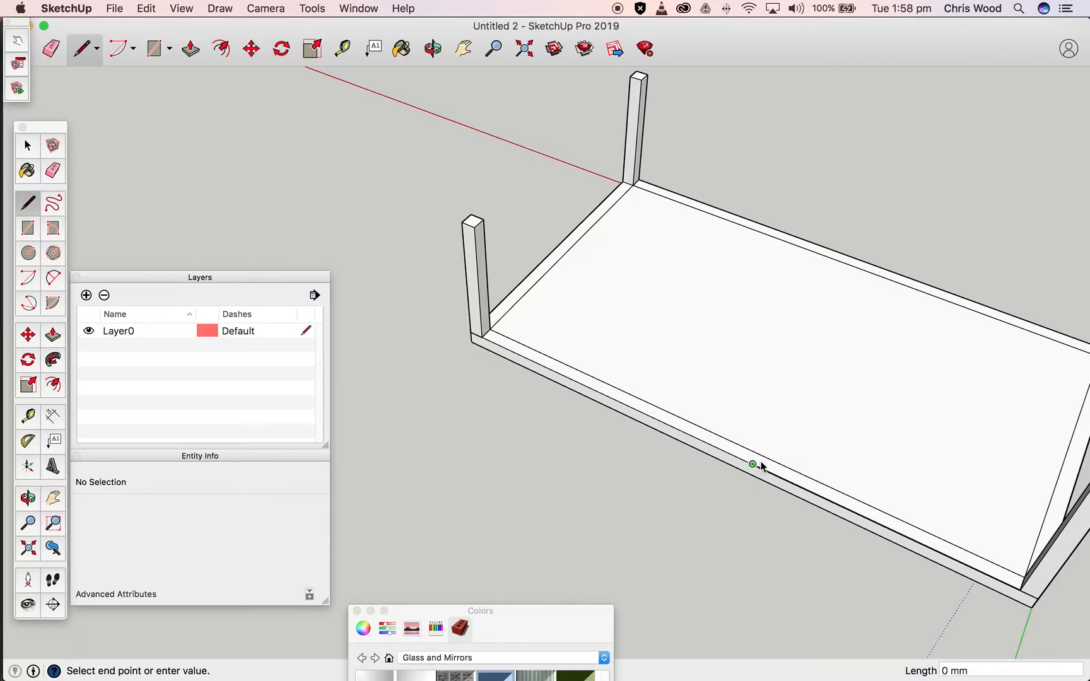
left_click(762, 455)
Draw a line from the short cross line's midpoint to the midpoint of the green-axis column's side, closing a narrow strip
scroll(792, 469, "down", 3)
scroll(795, 470, "up", 5)
middle_click_drag(765, 504, 313, 250)
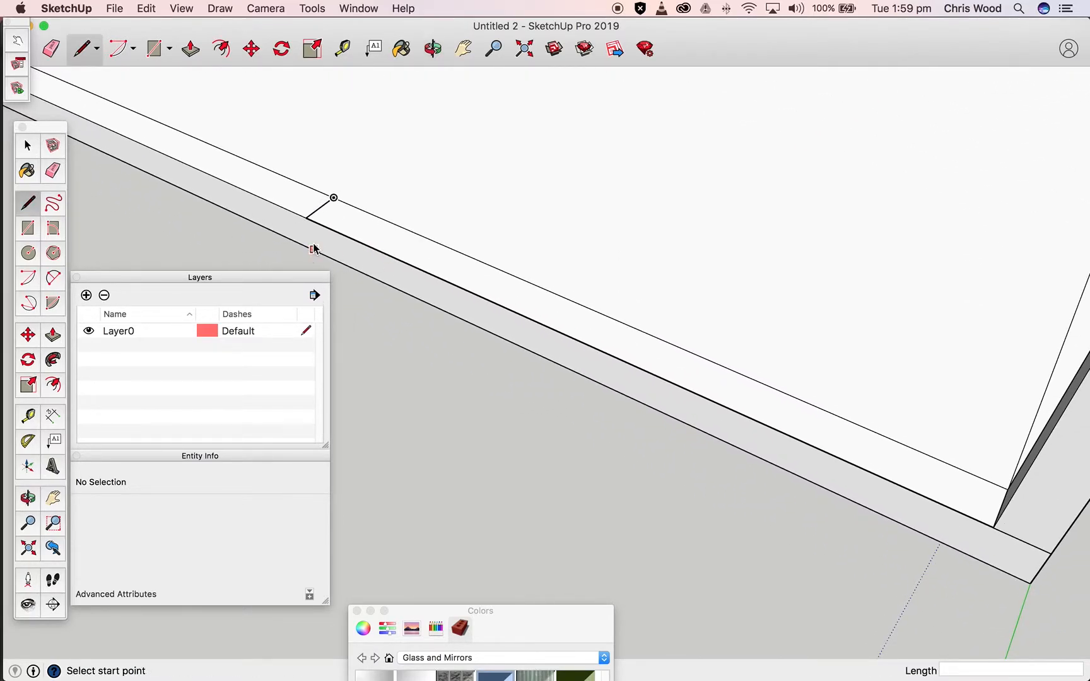
left_click(320, 207)
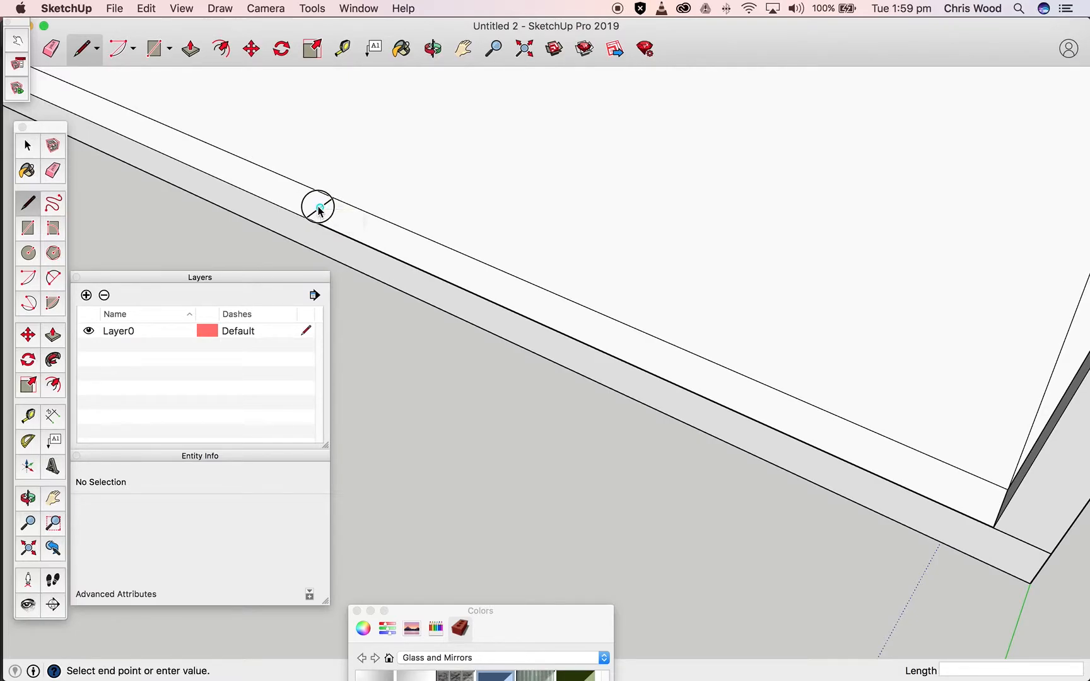
left_click(997, 506)
Draw a 6400 mm line along the slab's green-axis short edge, between the midpoints of the two columns' facing sides
middle_click_drag(879, 473, 866, 356)
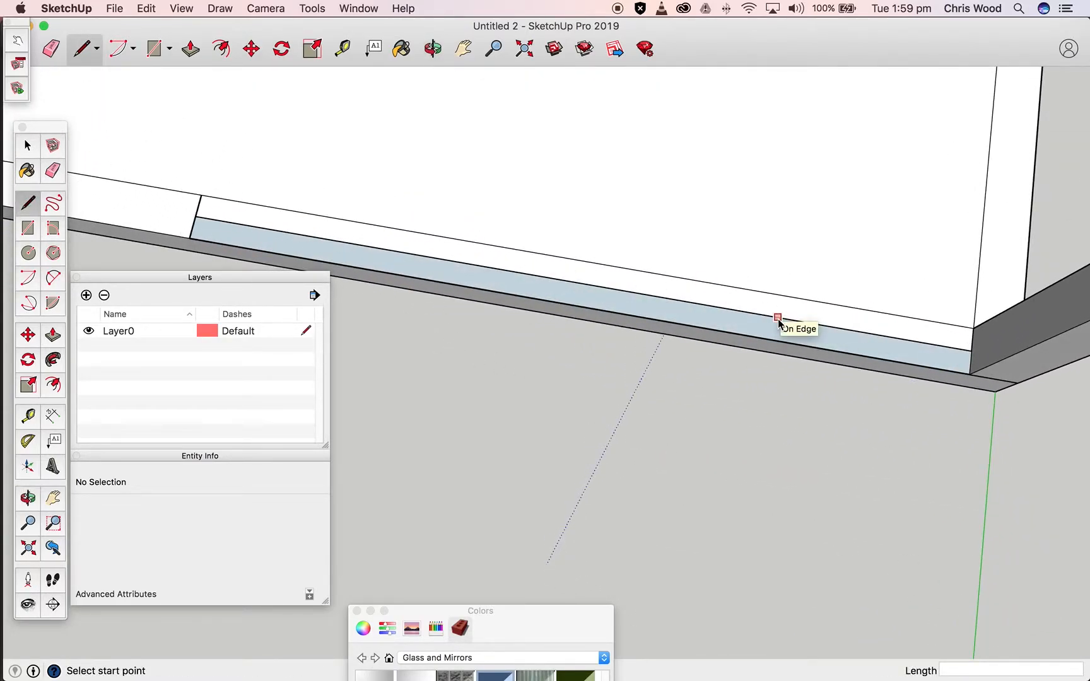
scroll(788, 323, "down", 2)
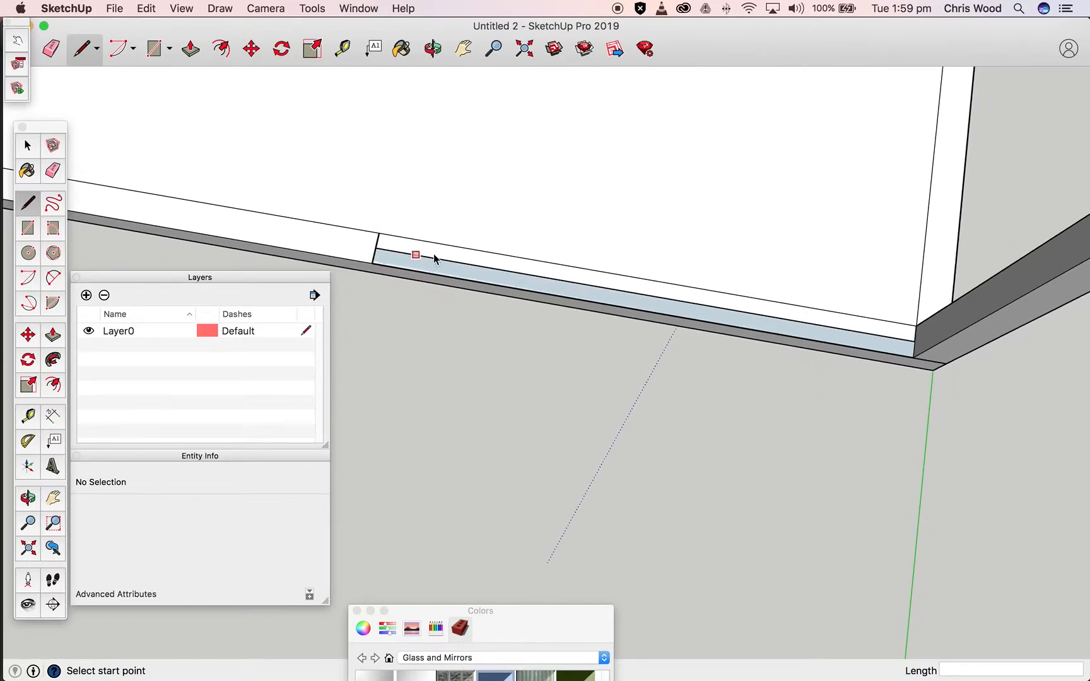
middle_click_drag(987, 421, 482, 343)
scroll(489, 375, "up", 5)
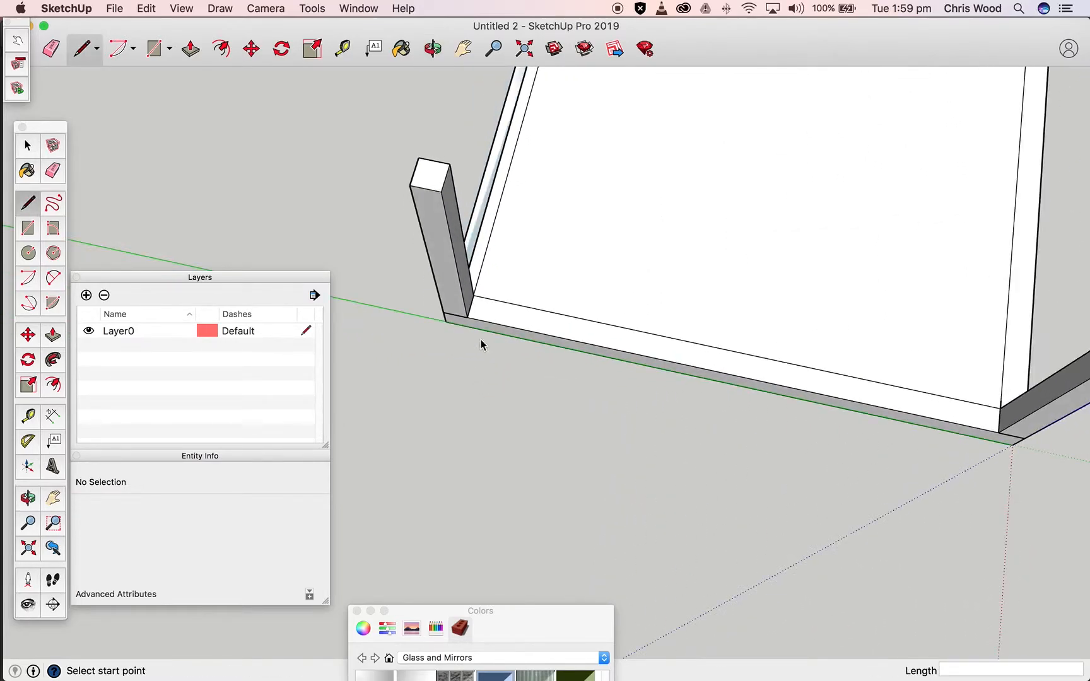
left_click(470, 307)
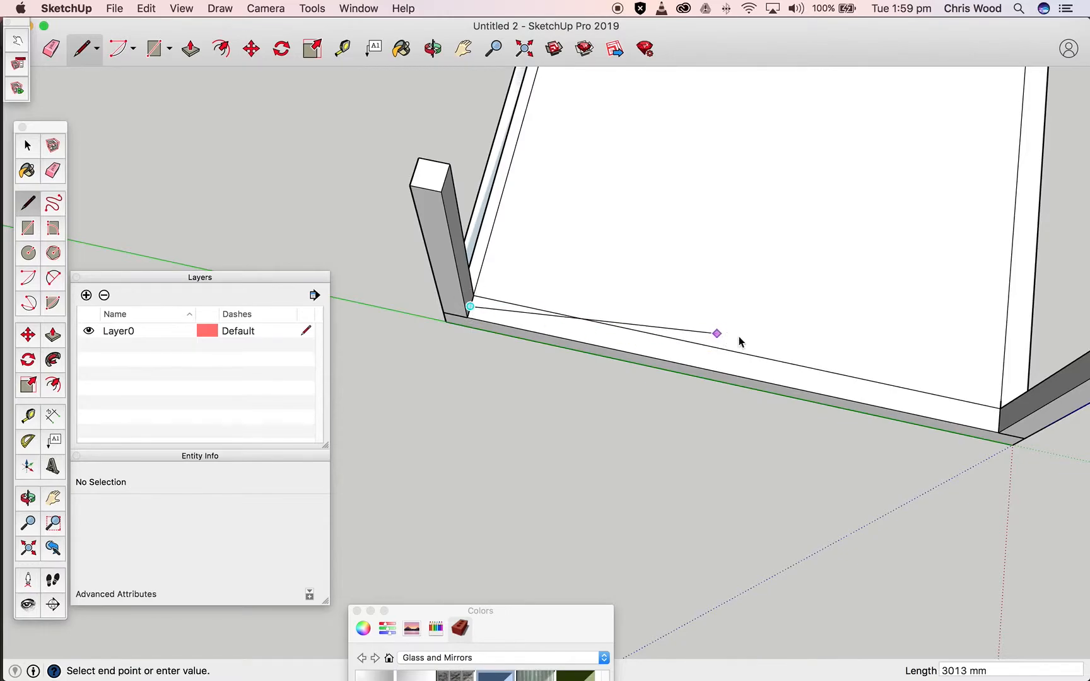
left_click(997, 422)
scroll(956, 452, "down", 3)
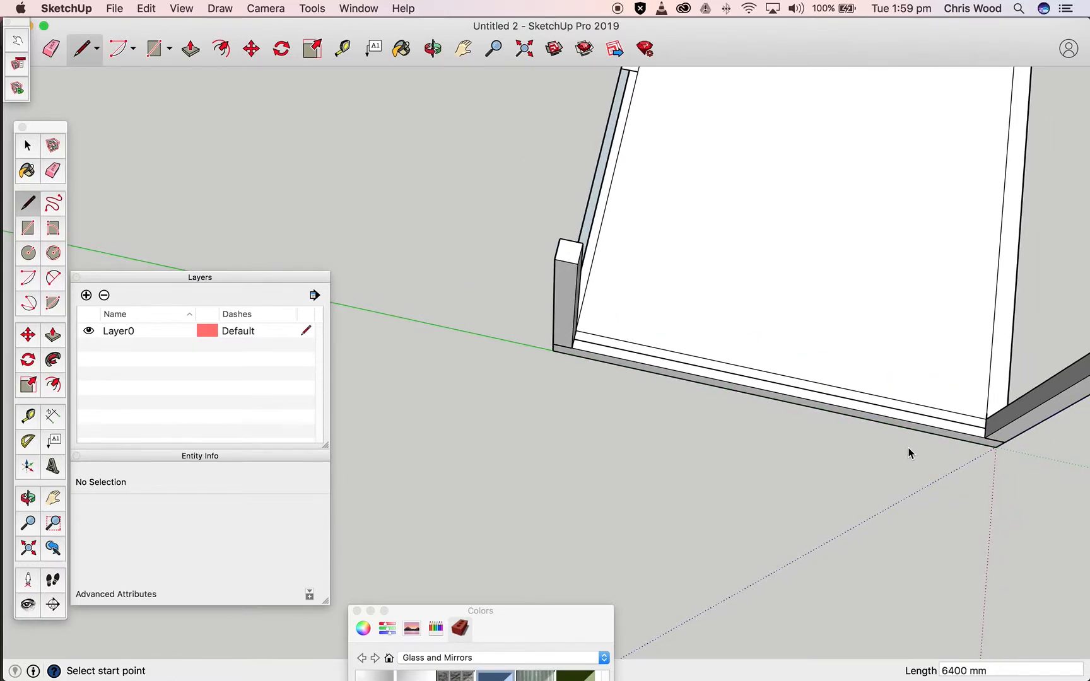
Draw a 9000 mm line parallel to the red axis, starting from the midpoint of the origin column's base side
middle_click_drag(909, 469, 510, 381)
scroll(516, 386, "down", 5)
scroll(516, 386, "up", 5)
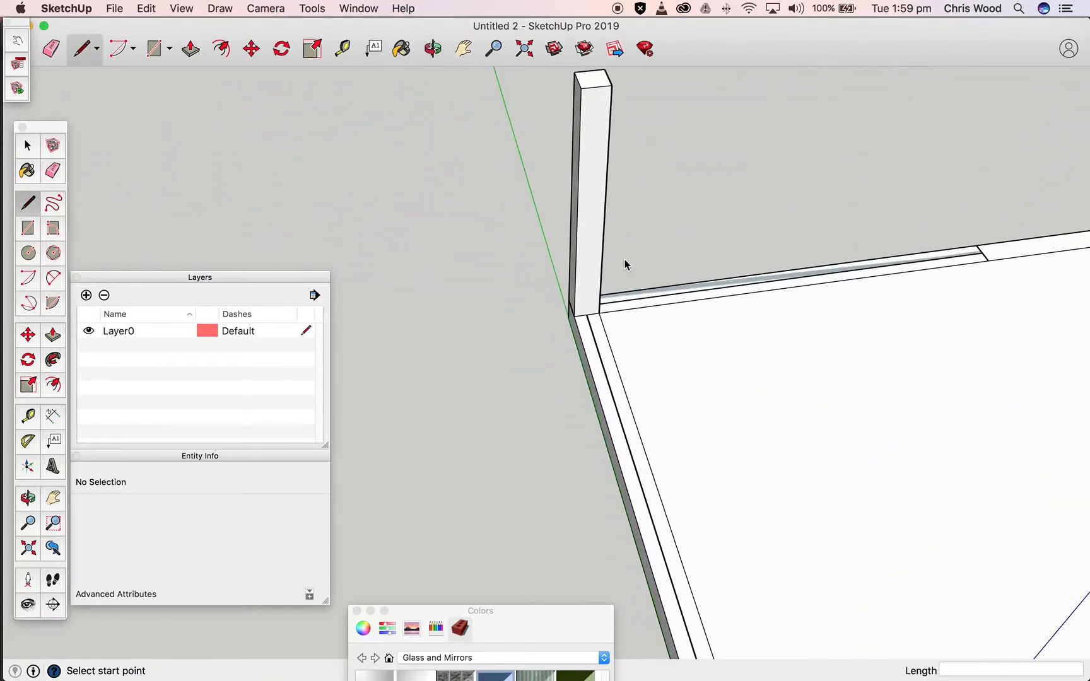
middle_click_drag(698, 439, 443, 108)
middle_click_drag(588, 386, 403, 484)
left_click(428, 378)
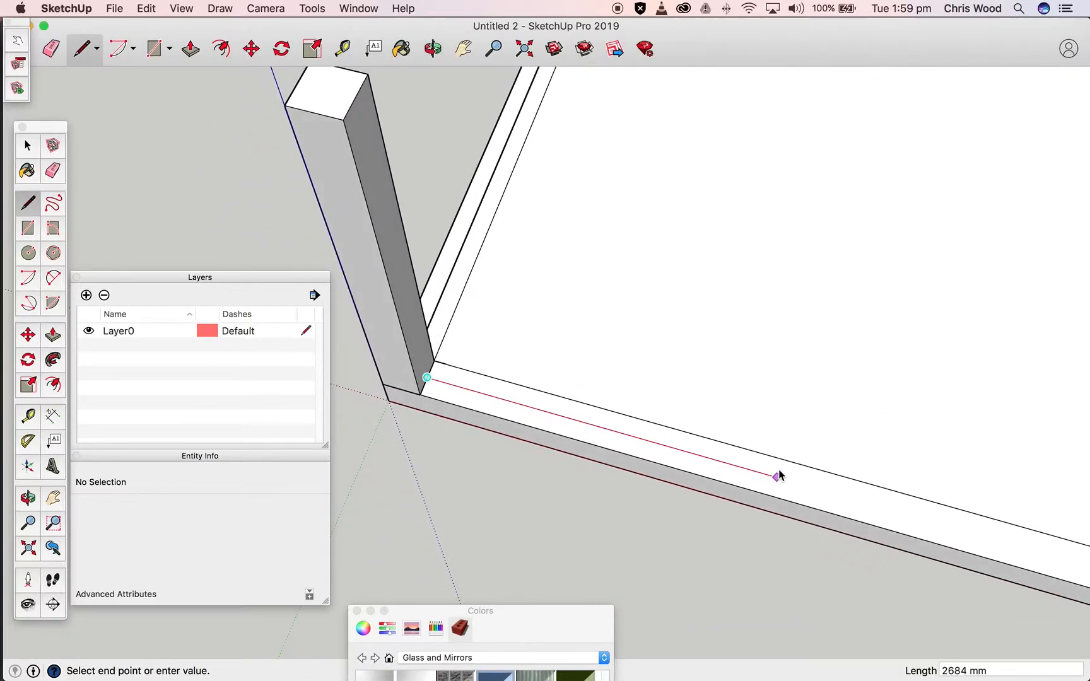
middle_click_drag(778, 476, 565, 372)
scroll(811, 390, "down", 3)
scroll(810, 389, "down", 3)
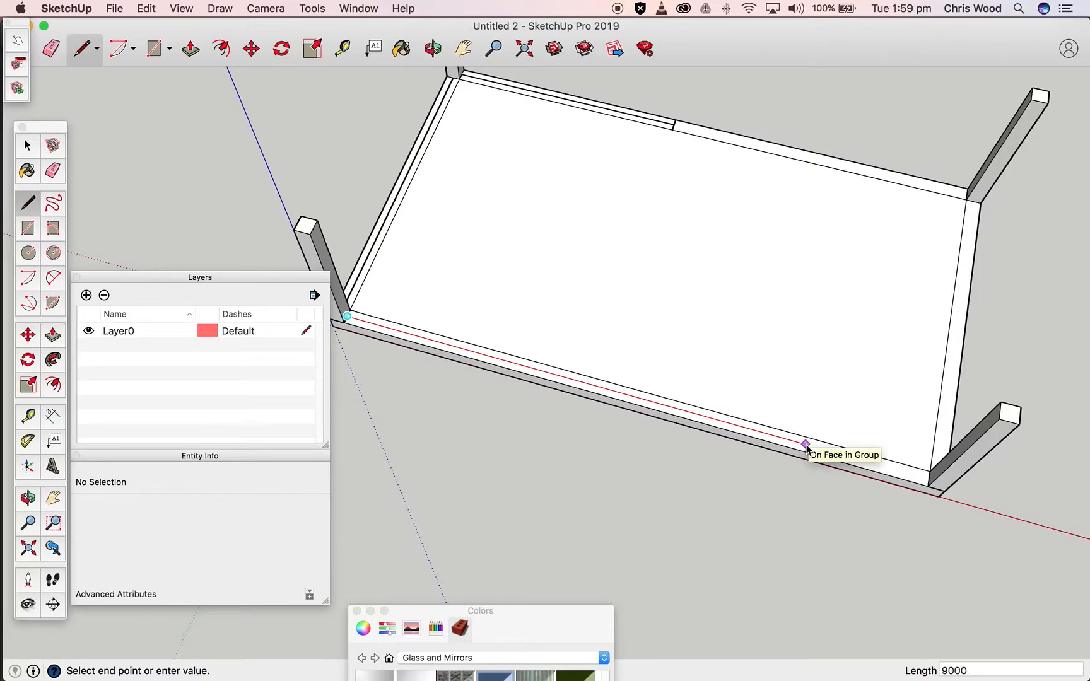
key("Return")
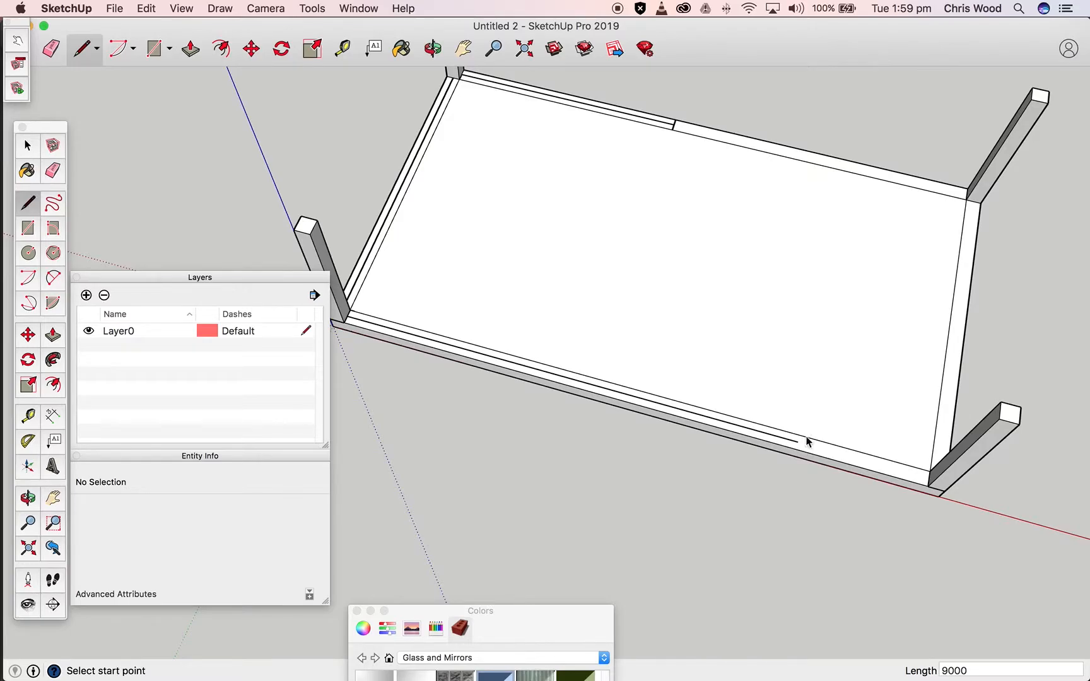
Draw a 300 mm line across the edge strip at the 9000 mm line's end and trace the strip's remaining edges to the red-axis column
left_click(798, 435)
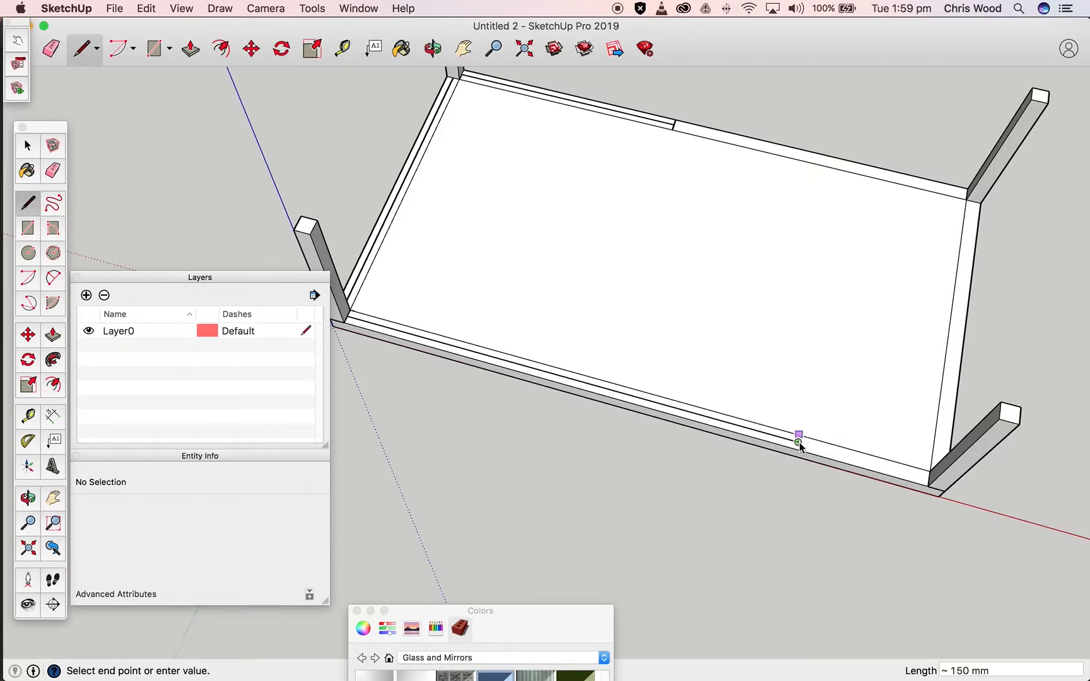
left_click(797, 450)
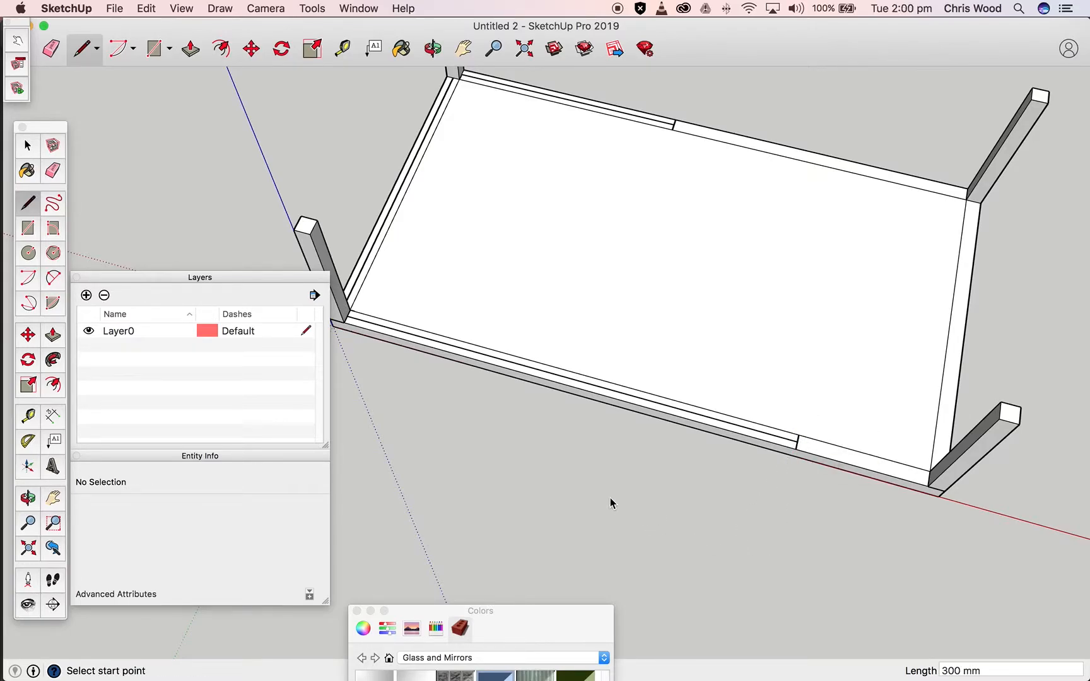
left_click(795, 449)
left_click(929, 471)
left_click(929, 471)
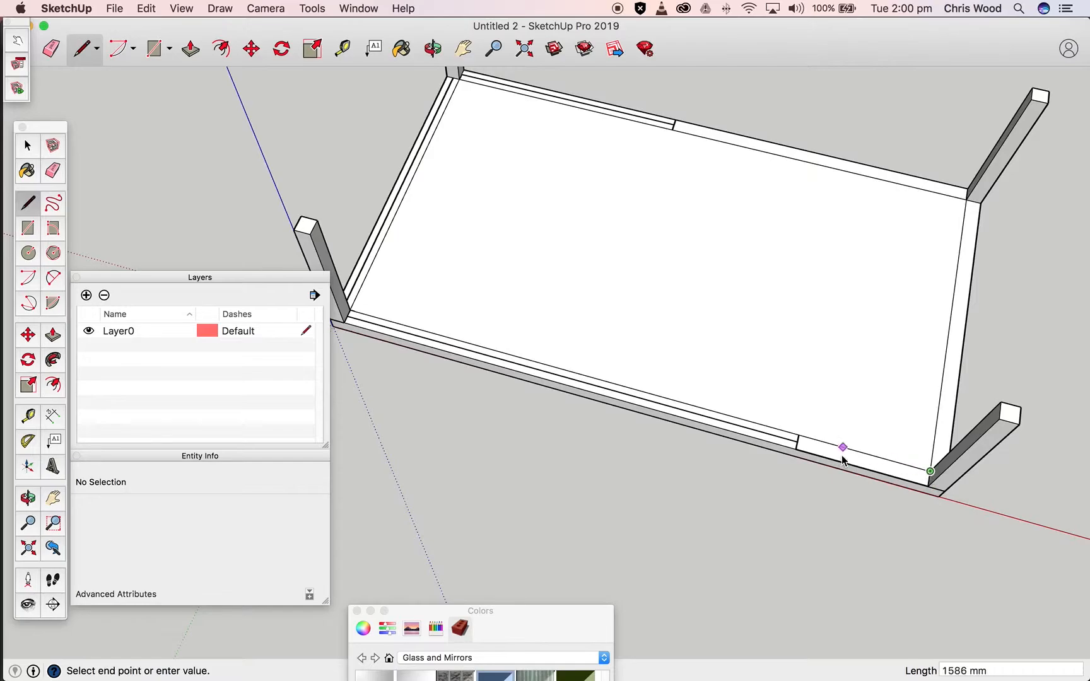
left_click(799, 435)
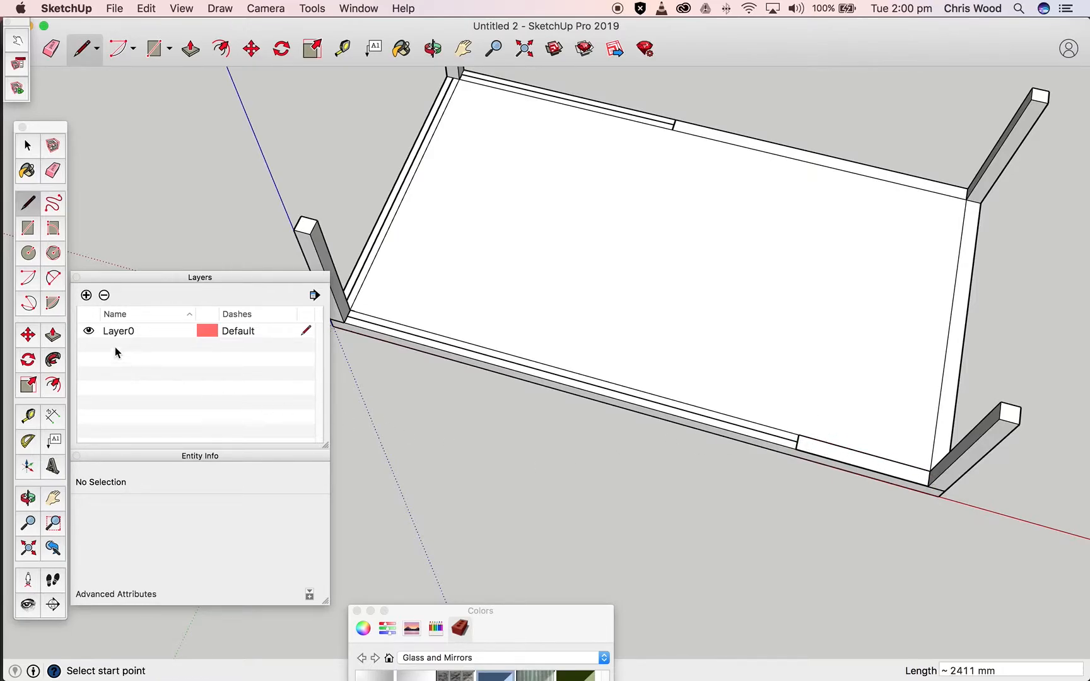
Examine the wall lines drawn along the slab's edges from the short side opposite the green axis
left_click(53, 172)
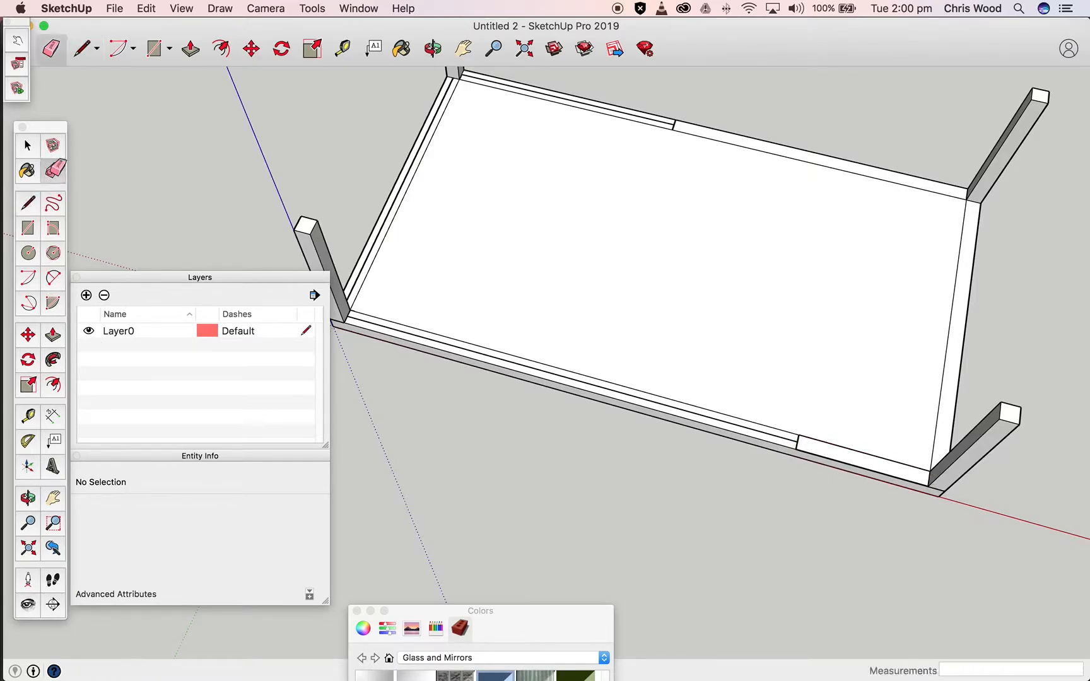
mouse_move(758, 605)
middle_mouse_down()
mouse_move(615, 541)
mouse_move(524, 440)
mouse_move(418, 438)
mouse_move(590, 451)
middle_mouse_up()
mouse_move(739, 534)
middle_mouse_down()
mouse_move(786, 568)
mouse_move(855, 565)
mouse_move(807, 520)
mouse_move(584, 477)
mouse_move(615, 433)
mouse_move(630, 433)
middle_mouse_up()
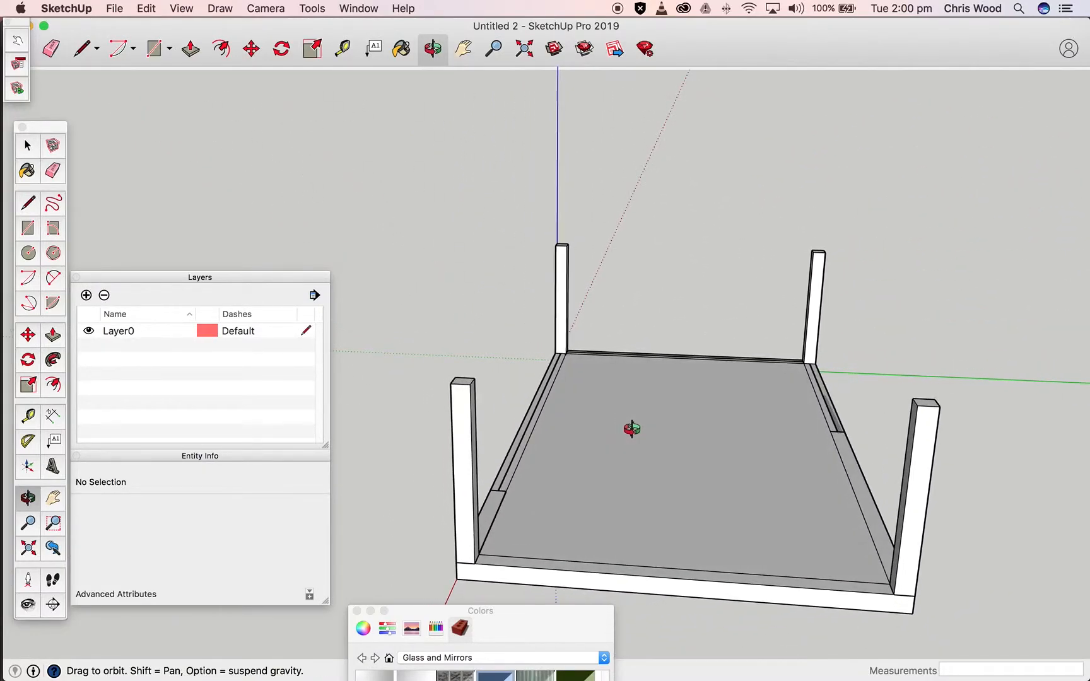
mouse_move(593, 482)
middle_mouse_down()
mouse_move(723, 520)
mouse_move(856, 596)
mouse_move(868, 579)
mouse_move(703, 530)
middle_mouse_up()
scroll(869, 580, "up", 5)
scroll(709, 530, "down", 3)
scroll(709, 530, "up", 8)
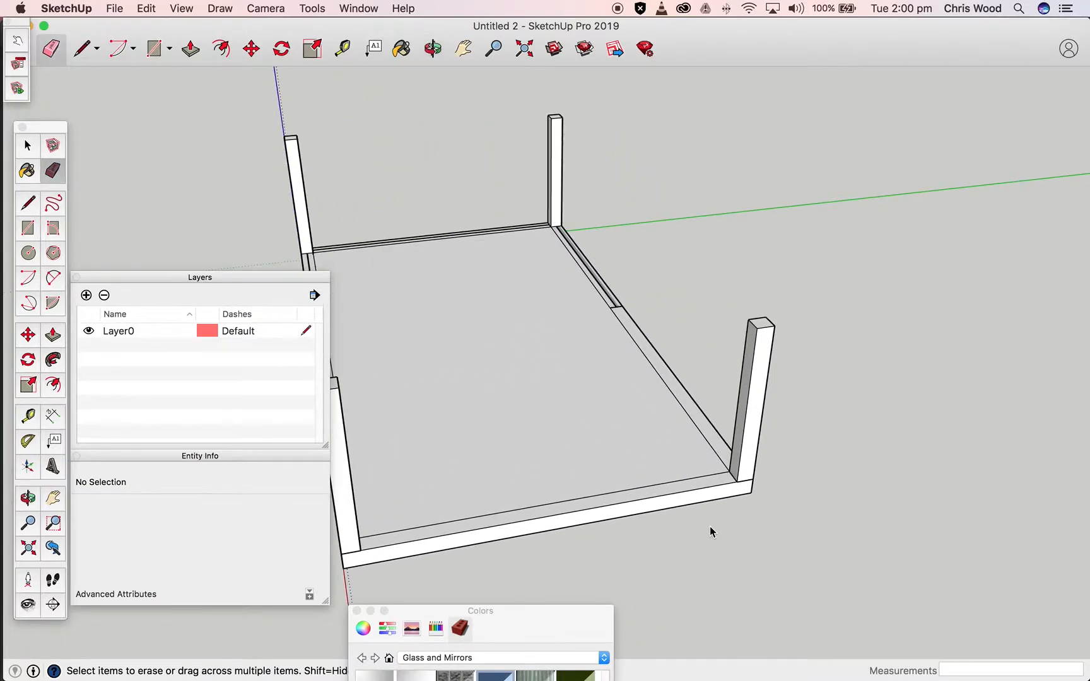
Draw a 1200 mm line along the slab's short edge from the column diagonally opposite the origin, and a 300 mm line across the edge strip
left_click(28, 202)
left_click(774, 421)
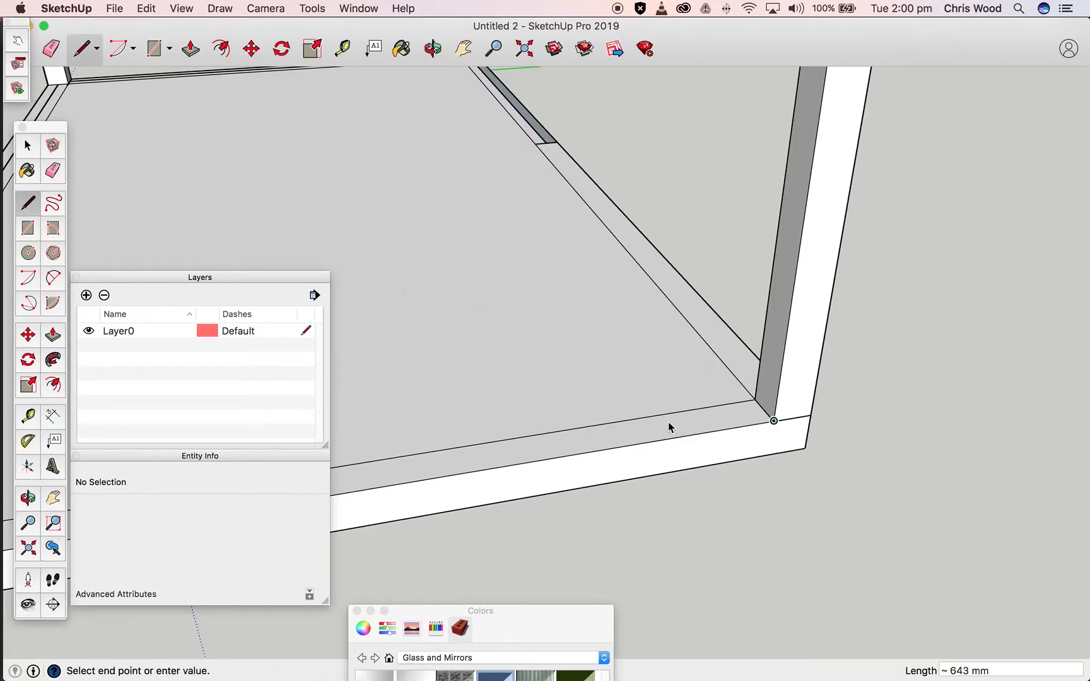
left_click(628, 446)
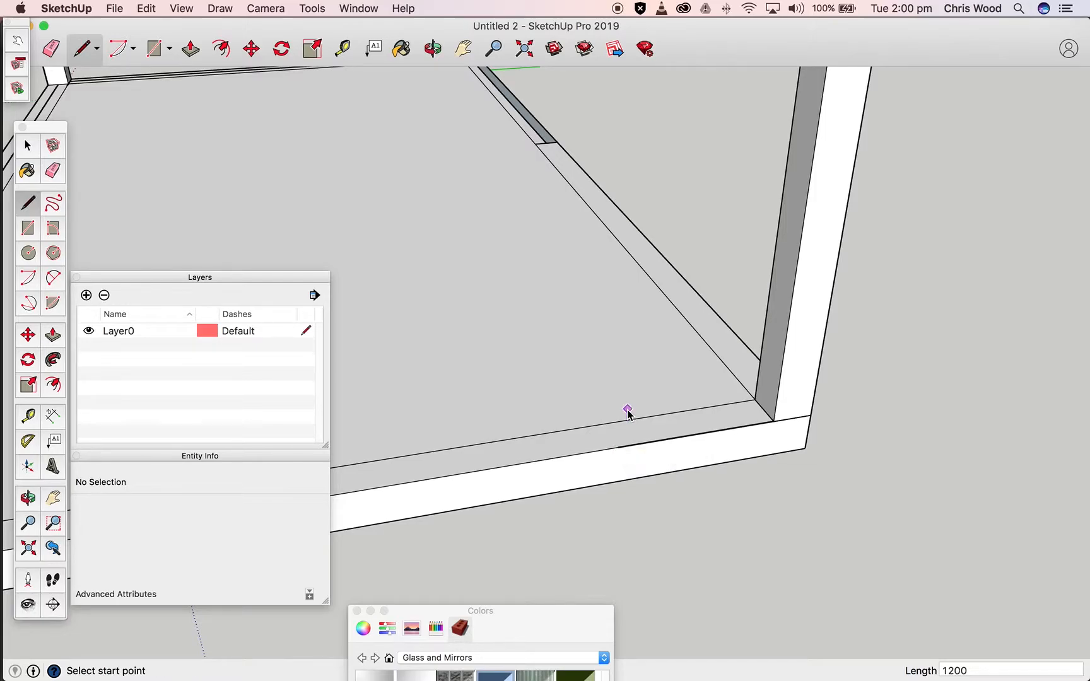
left_click(618, 448)
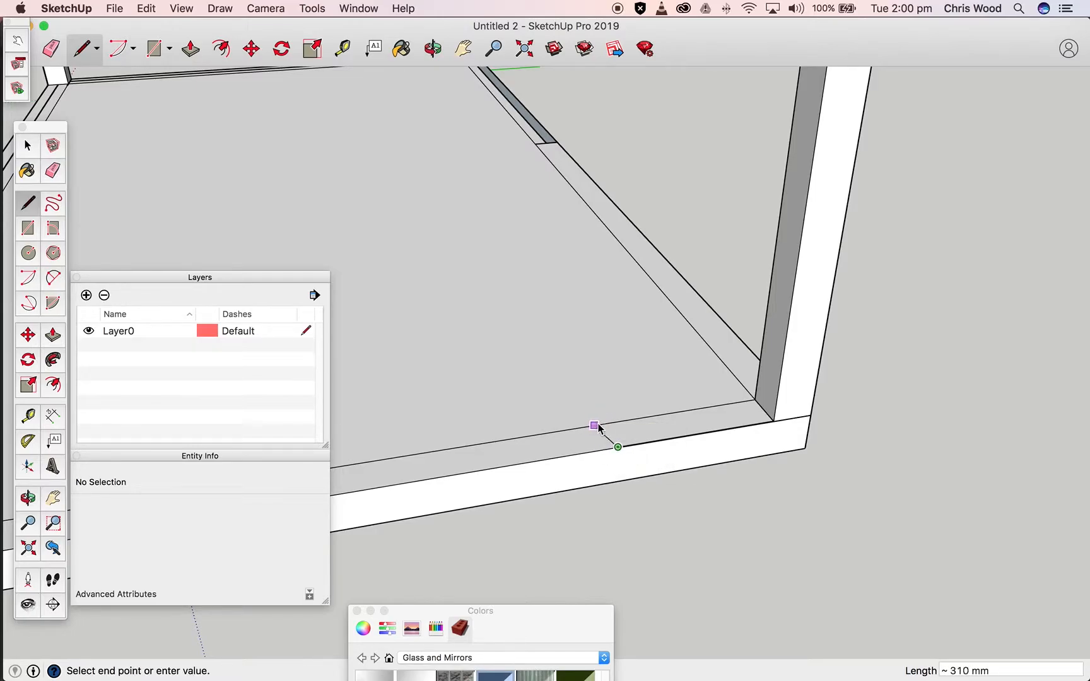
left_click(608, 426)
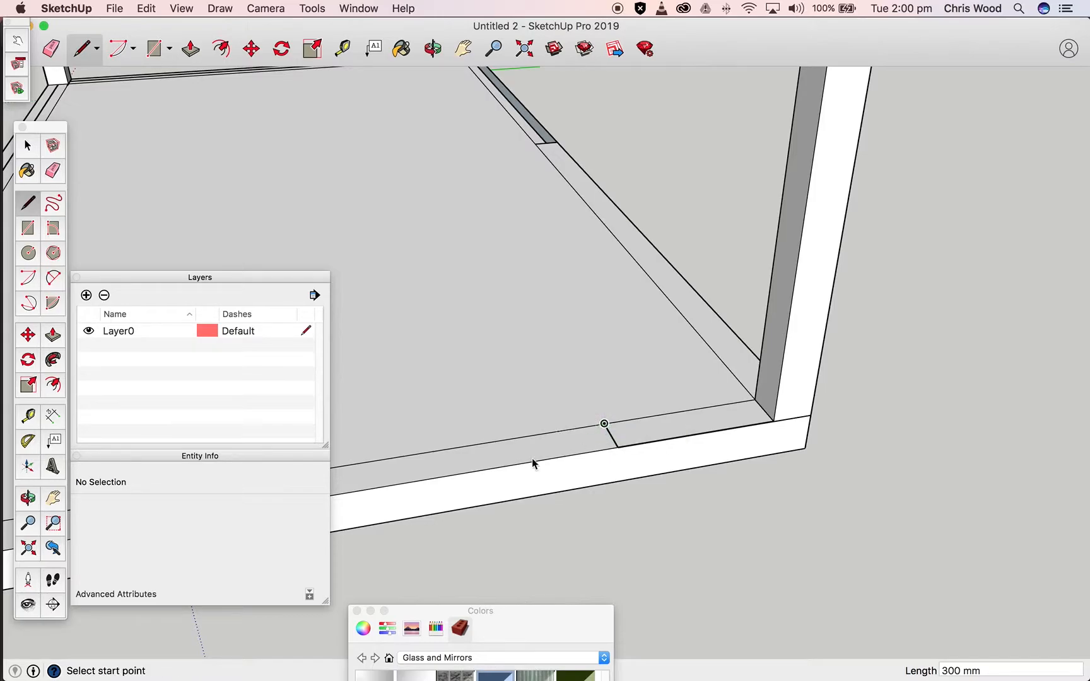
Draw a line along the short strip's centre, from the 300 mm line's midpoint to the midpoint of the column's base side
left_click(611, 435)
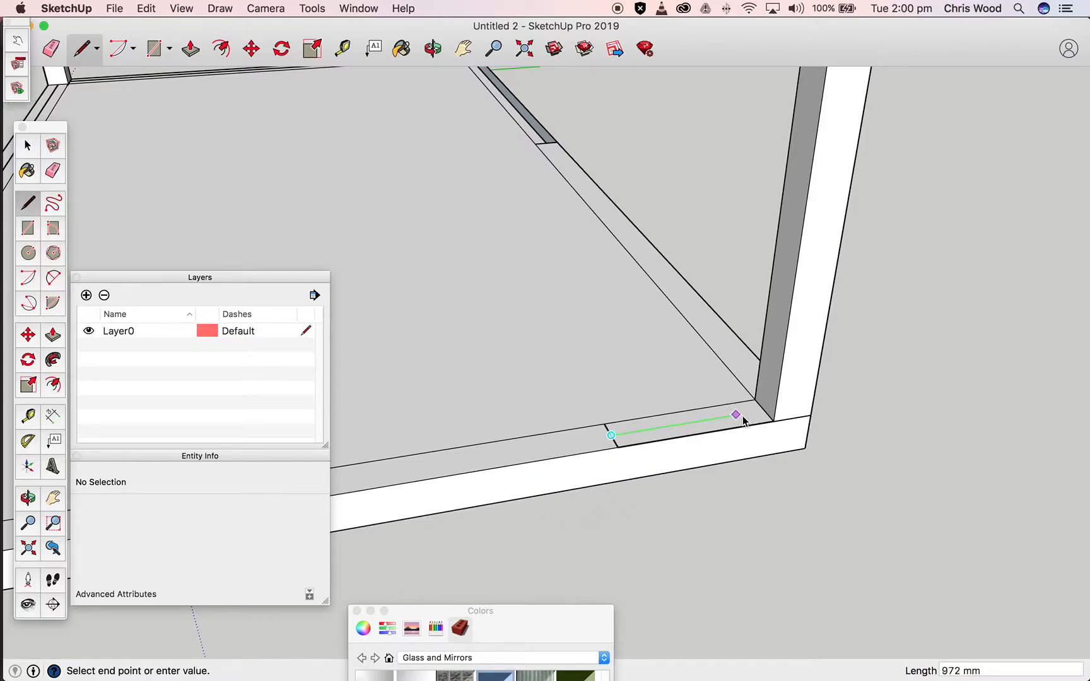
left_click(764, 413)
middle_click_drag(525, 541, 262, 502)
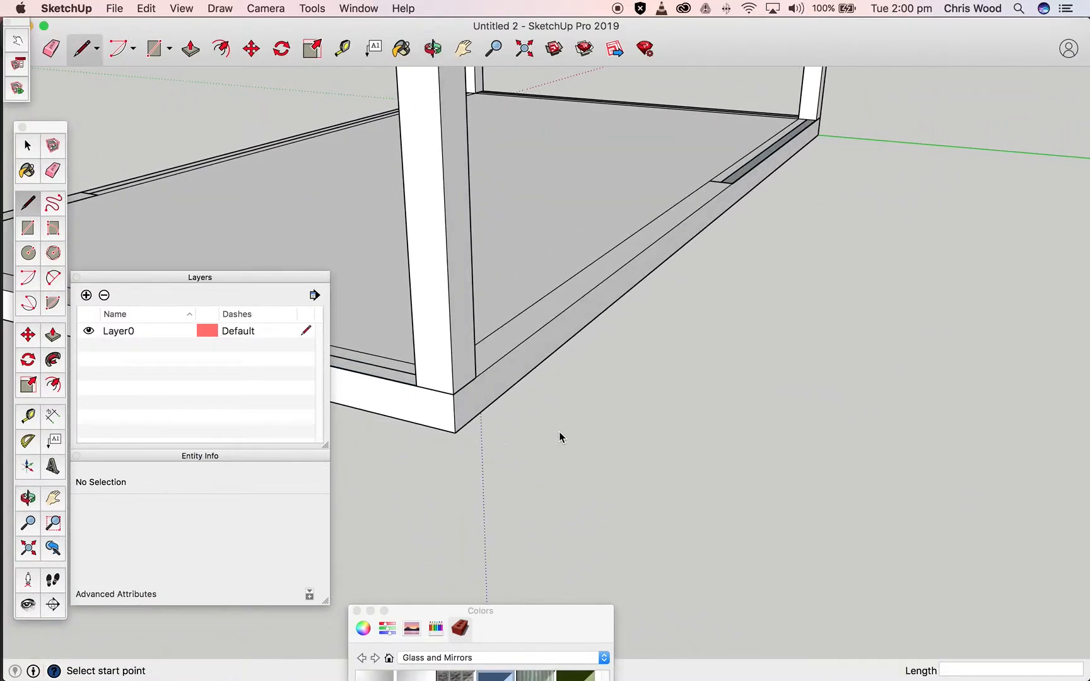
scroll(558, 437, "down", 10)
middle_click_drag(563, 435, 495, 449)
scroll(656, 442, "up", 6)
Examine which columns and wall lines are connected by selecting all geometry attached to two of the columns
left_click(27, 146)
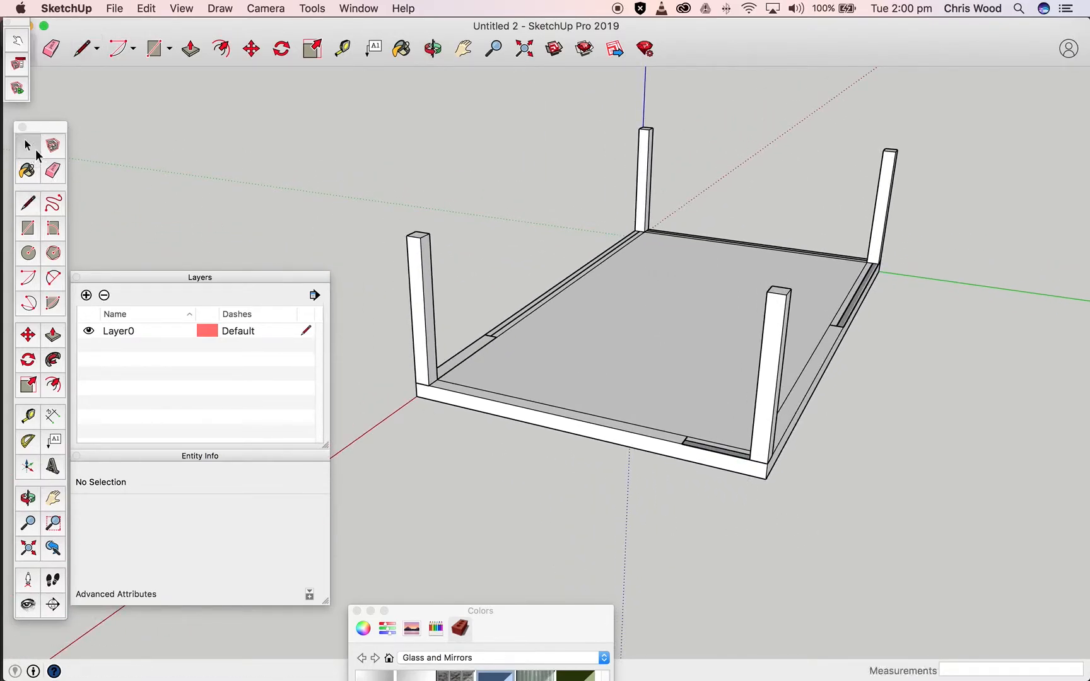
triple_click(419, 286)
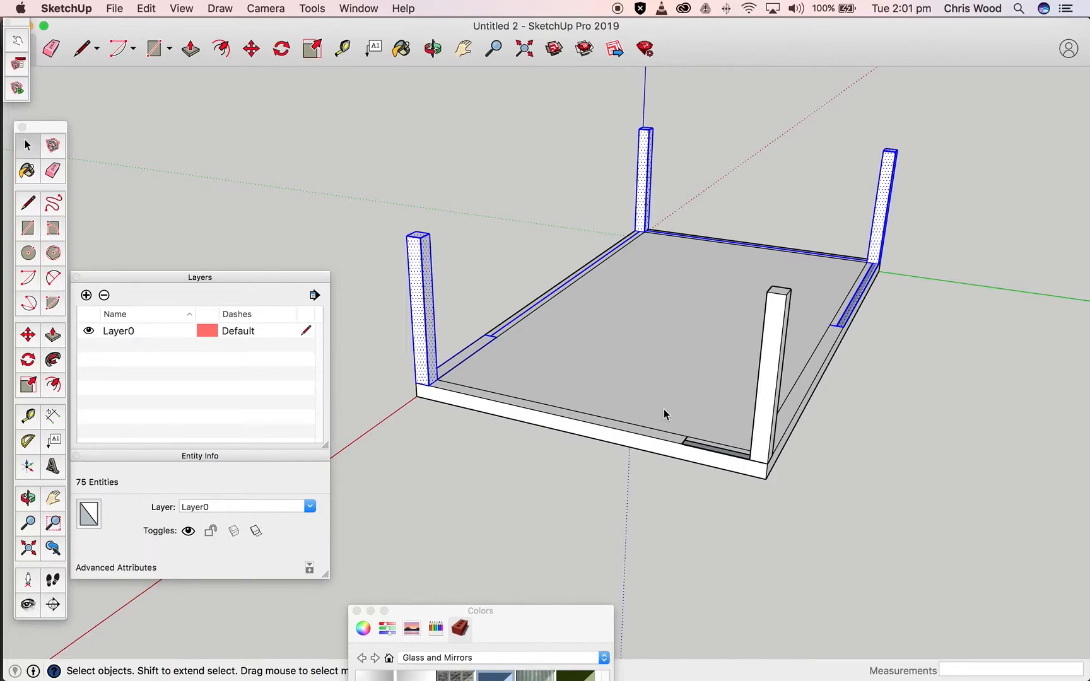
middle_click_drag(685, 464, 591, 426)
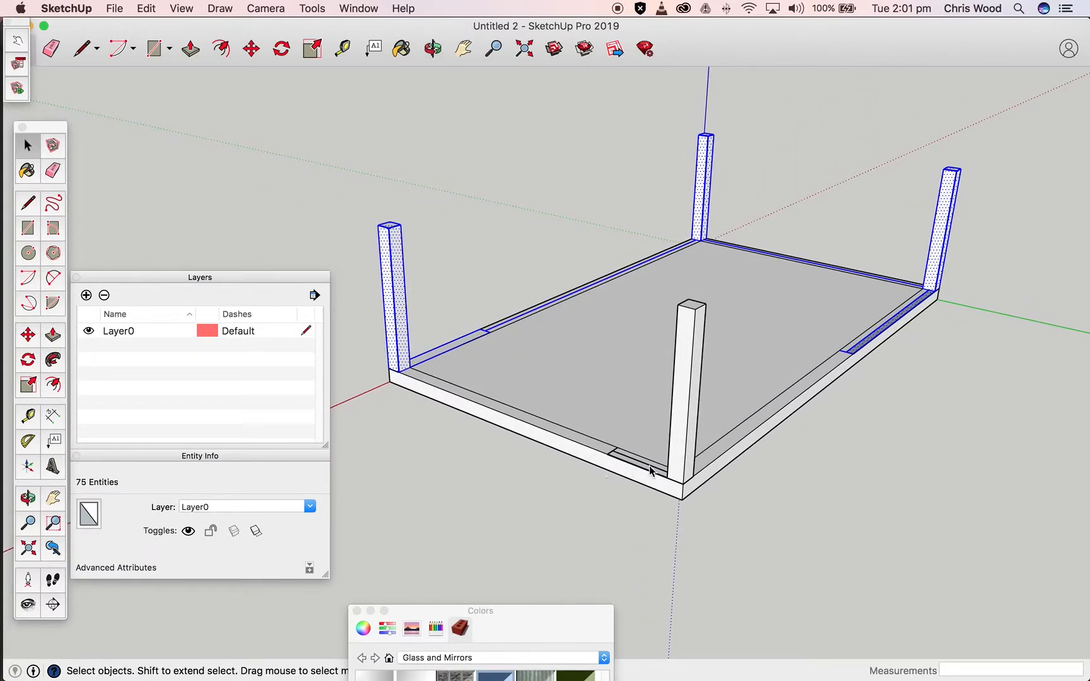
double_click(680, 395)
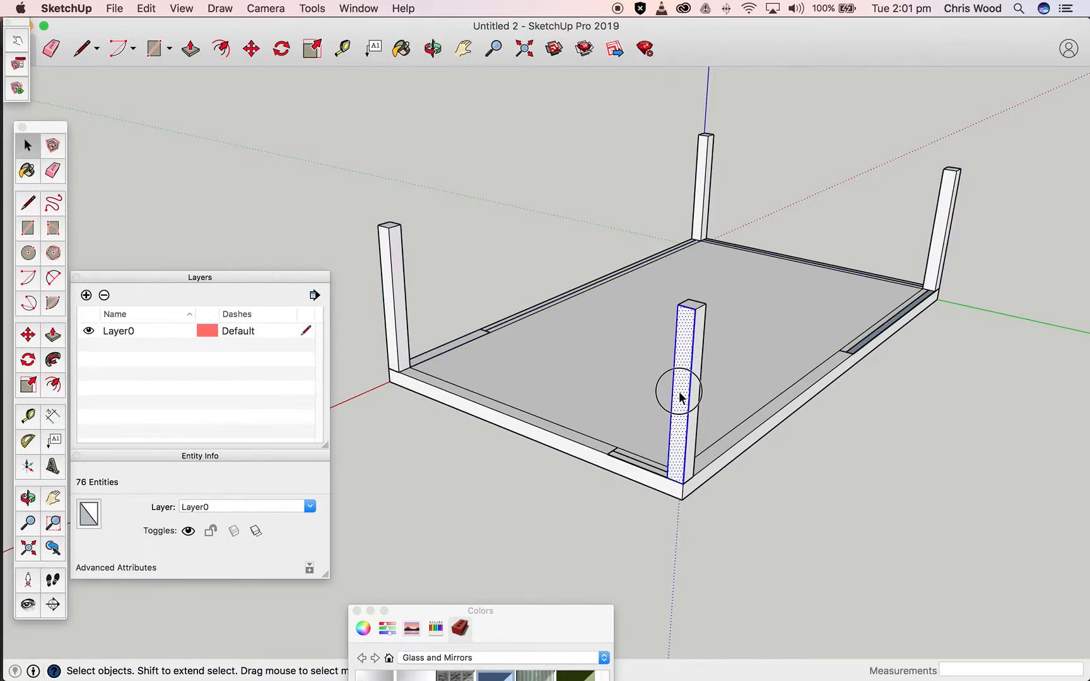
left_click(680, 395)
middle_click_drag(750, 441, 578, 470)
Draw a 5200 mm line along the slab's short edge, from the red-axis column's outer base corner to the end of the 1200 mm line
left_click(17, 206)
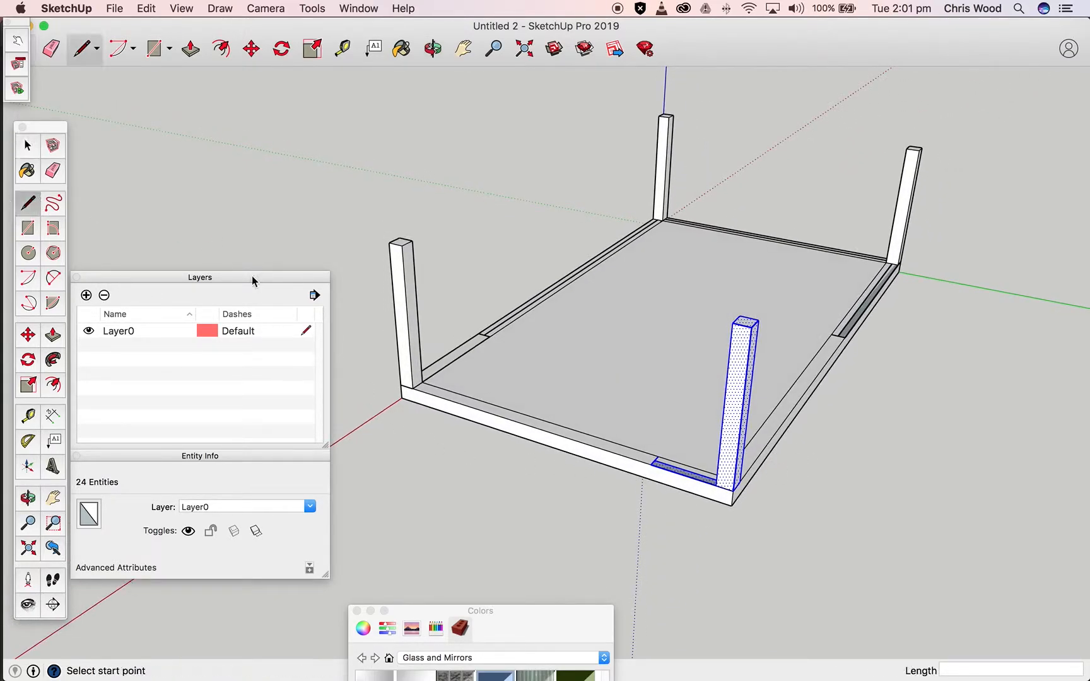
left_click(419, 388)
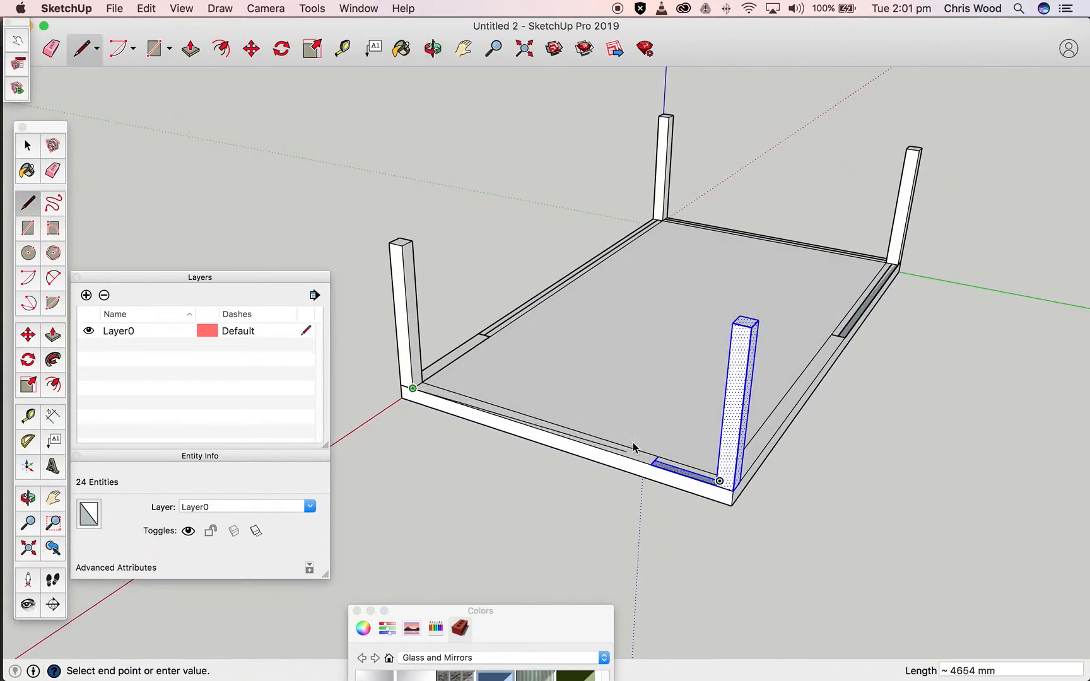
left_click(658, 471)
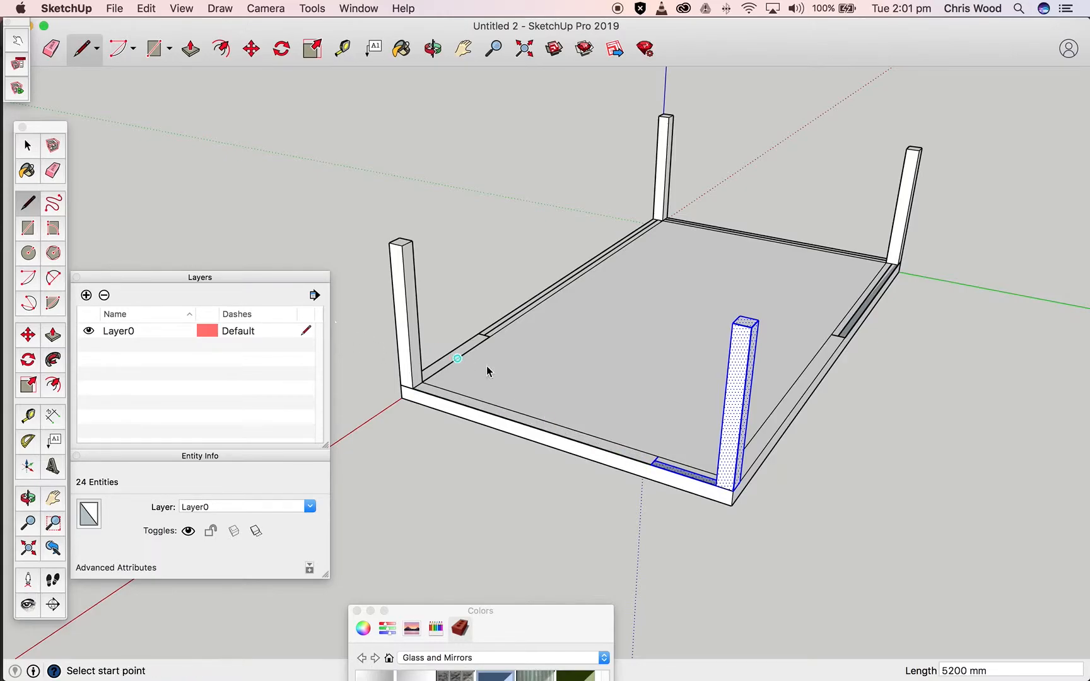
Select all four columns with their connected wall outlines and make them one group
left_click(27, 146)
left_click(304, 195)
left_click(409, 332)
triple_click(407, 328)
mouse_move(381, 355)
middle_mouse_down()
mouse_move(502, 345)
mouse_move(385, 336)
middle_mouse_up()
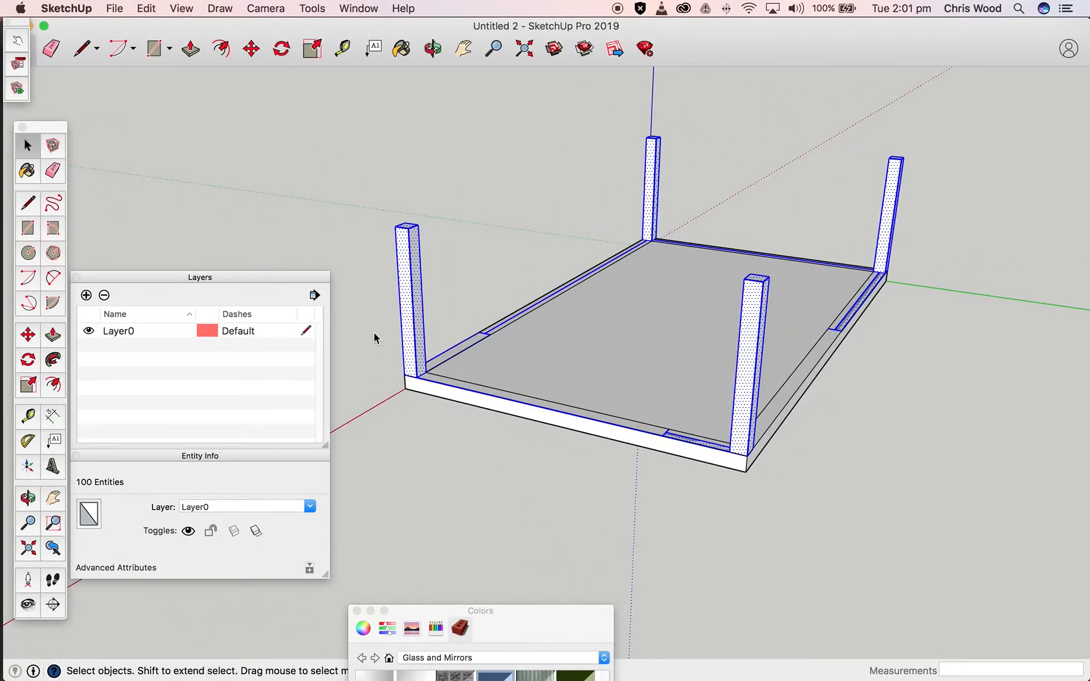
left_click(150, 7)
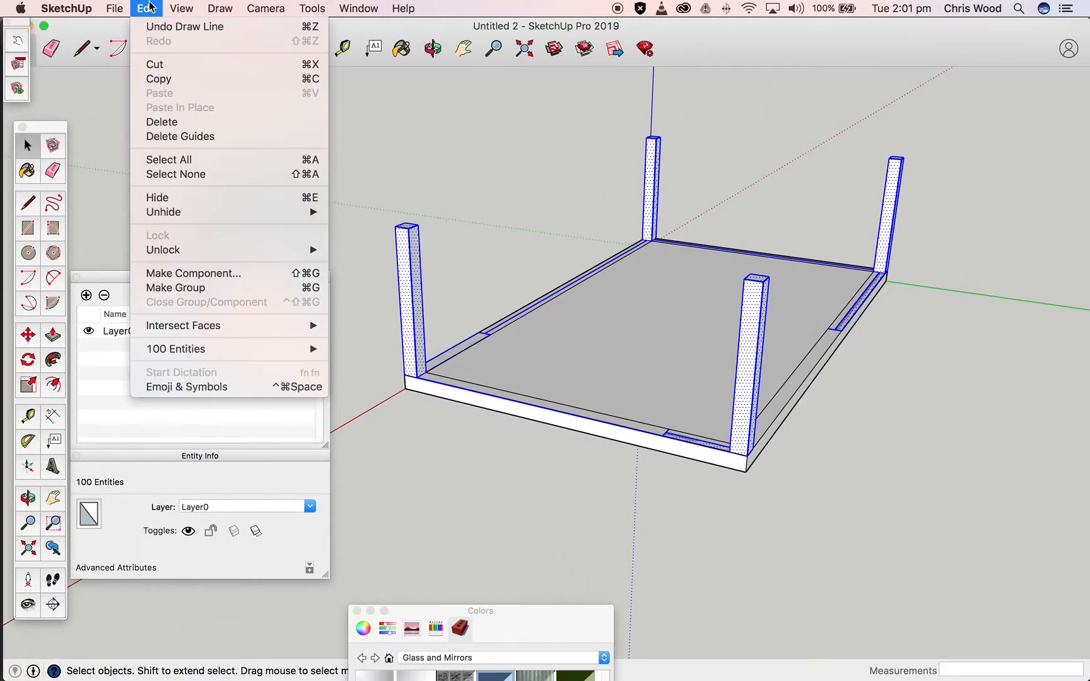
left_click(179, 288)
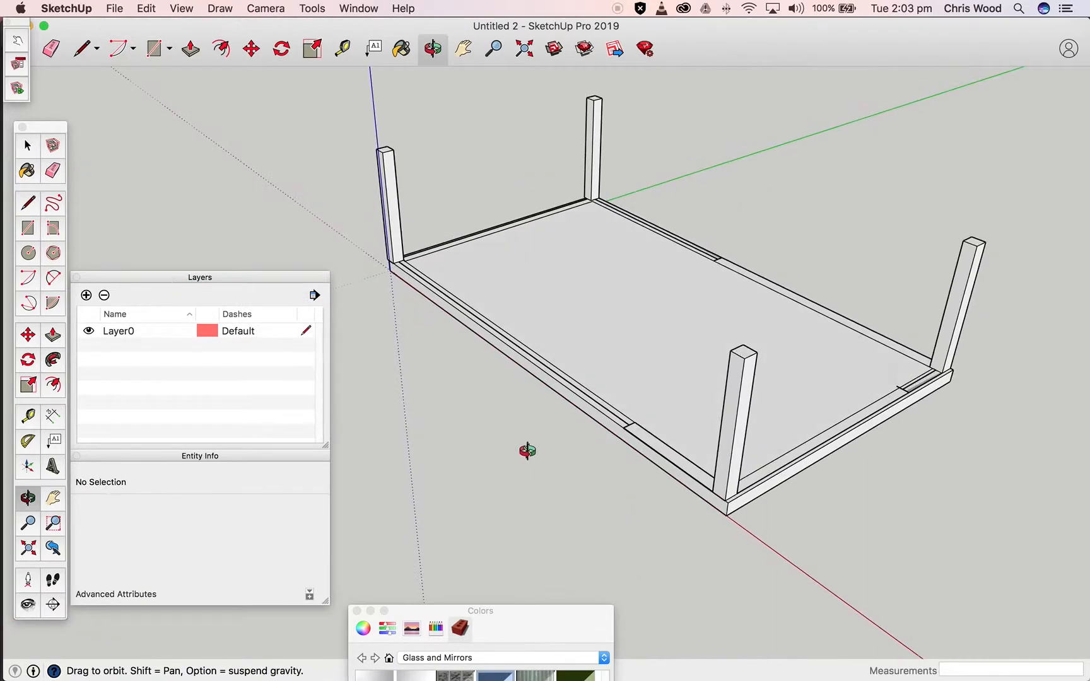
Examine the columns group and the slab group by selecting each in turn from several angles
middle_click_drag(528, 450, 466, 428)
left_click(689, 397)
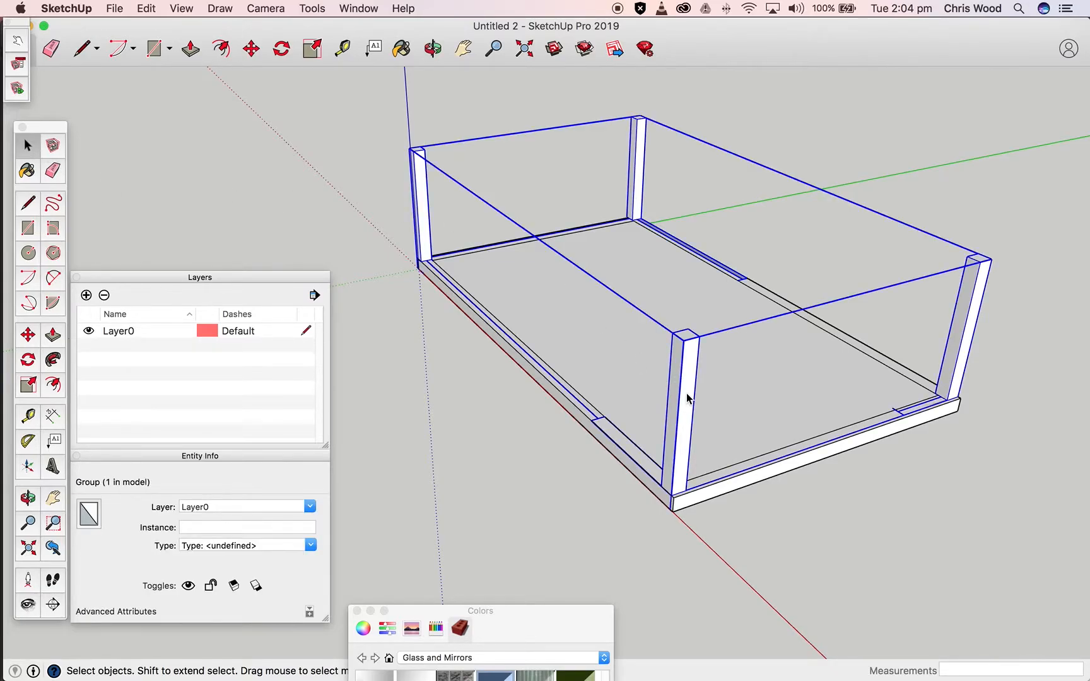
middle_click_drag(828, 520, 861, 467)
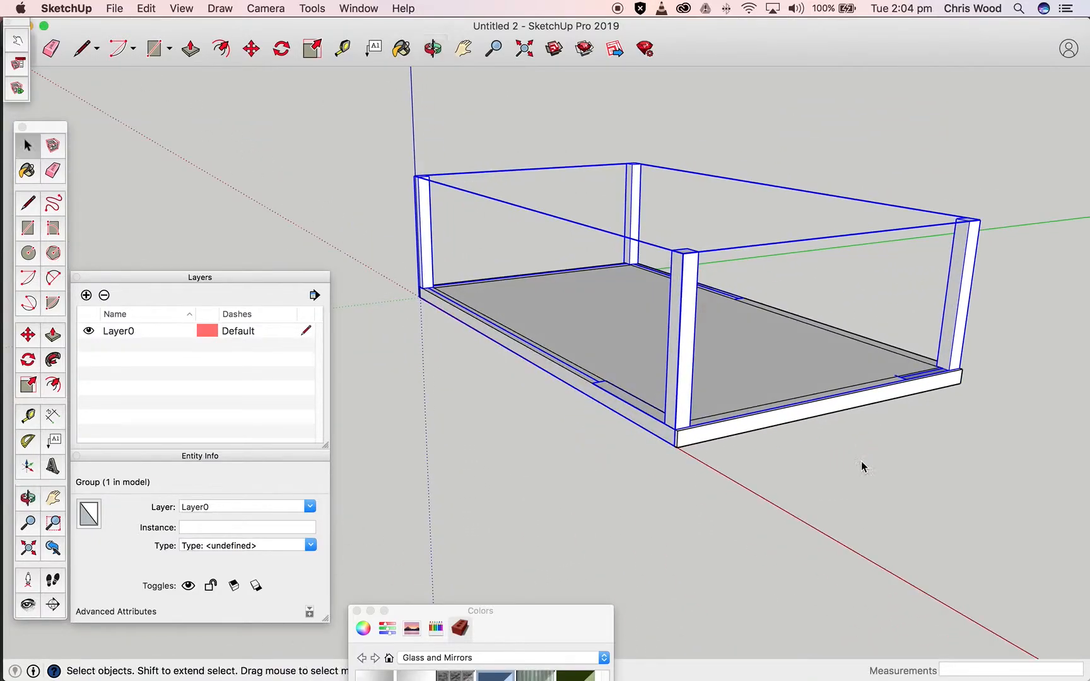
middle_click_drag(552, 484, 752, 441)
left_click(768, 403)
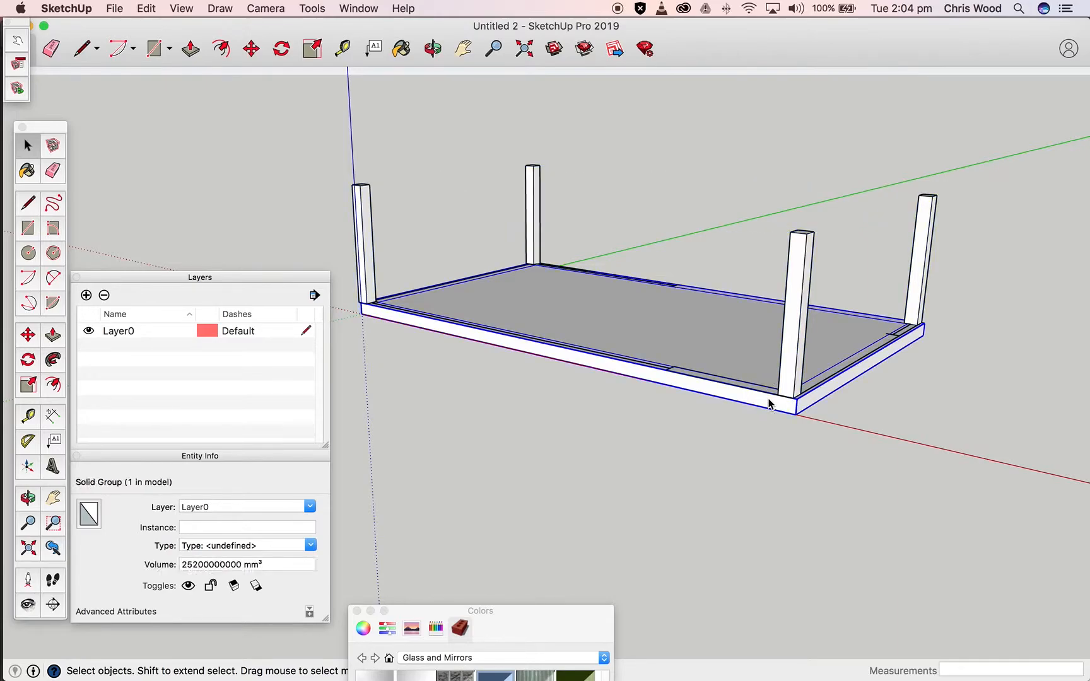
middle_click_drag(817, 468, 805, 552)
left_click(732, 498)
left_click(667, 399)
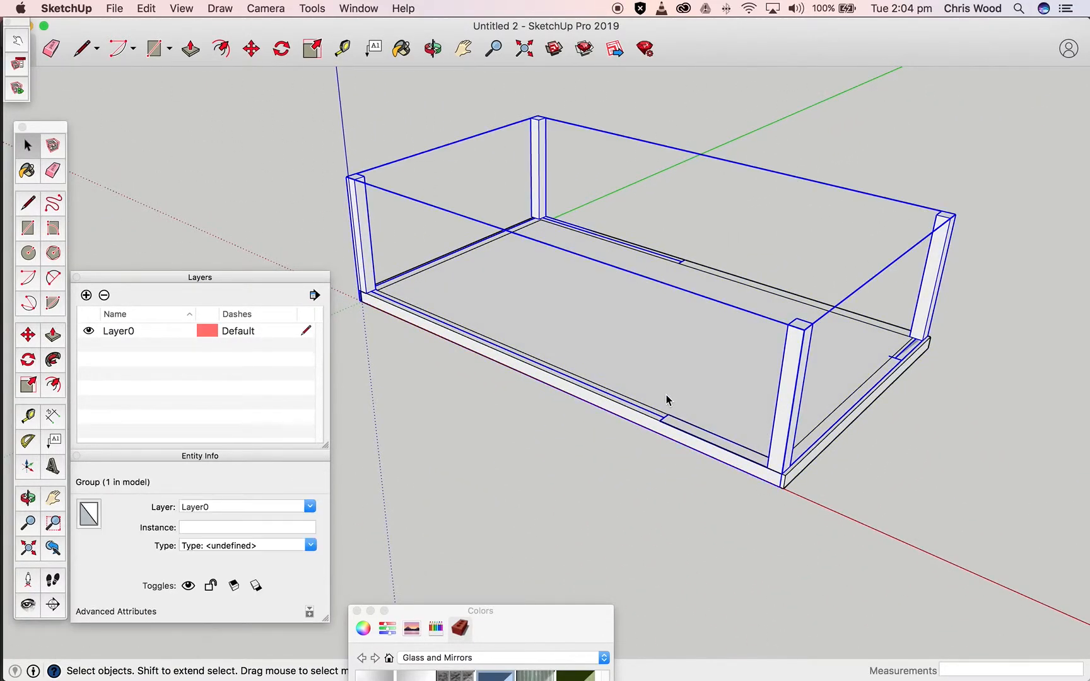
Try to move the group of columns and wall outlines off the slab, and undo the move
left_click(251, 49)
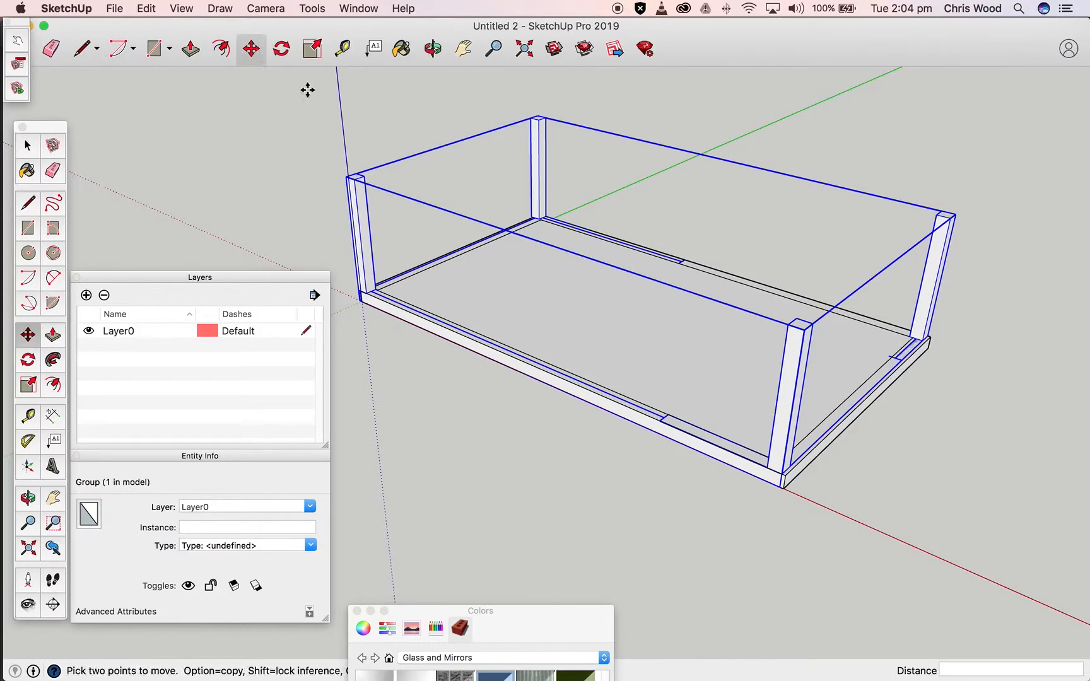
left_click(807, 337)
key("super+z")
left_click(463, 401)
key("Escape")
Add a layer named steelwork
left_click_drag(215, 277, 205, 84)
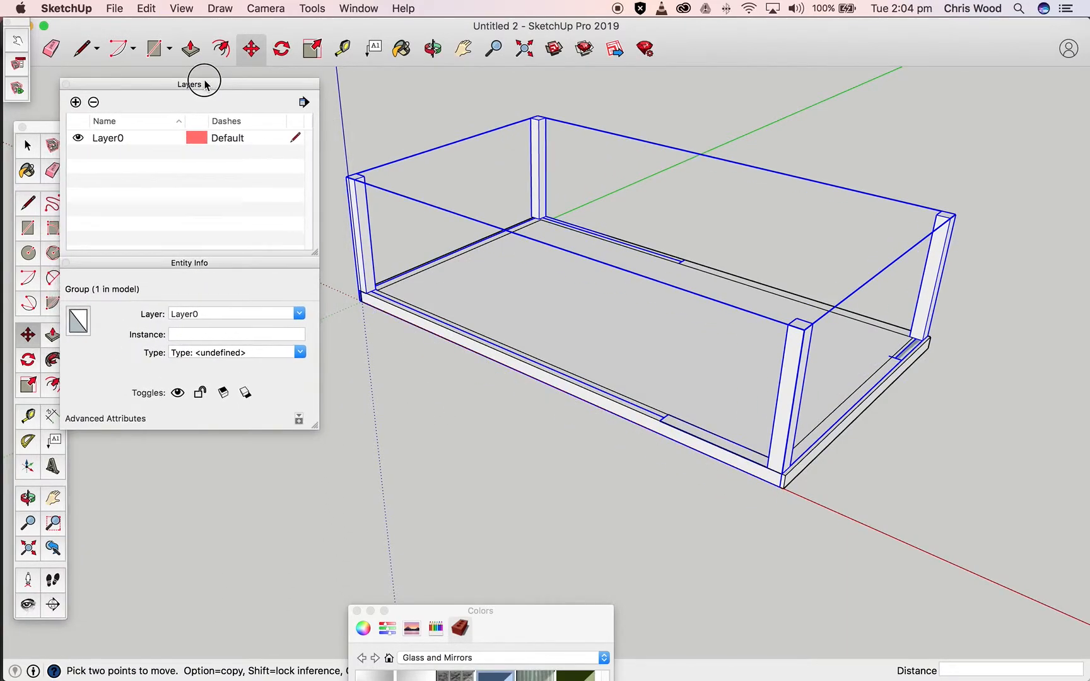
left_click(76, 102)
type("steelwork")
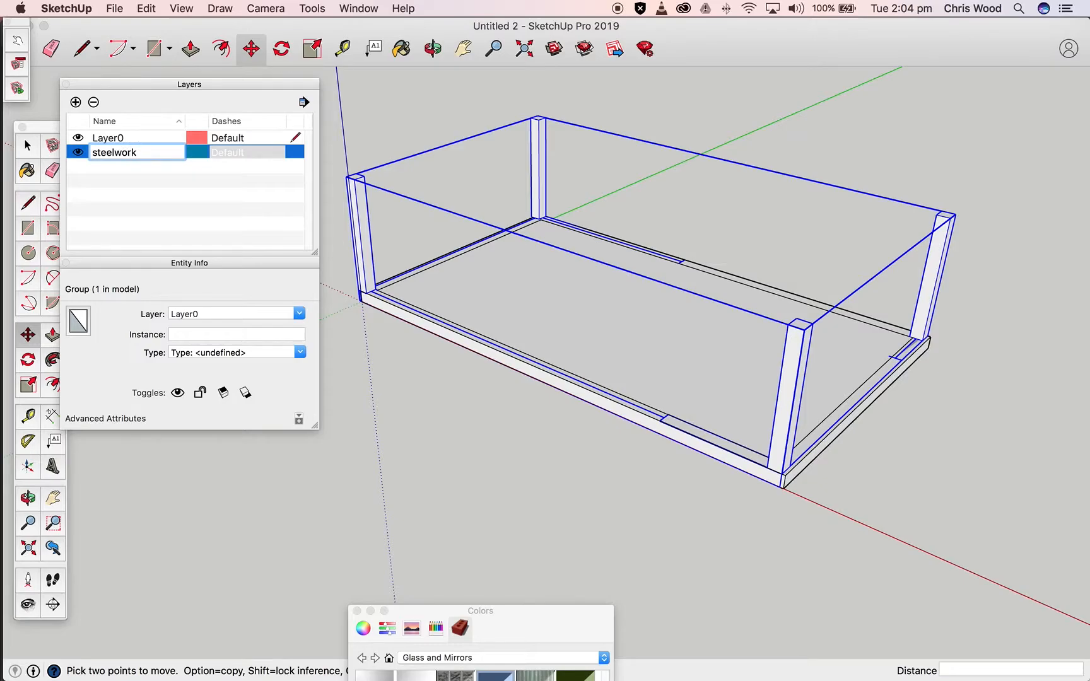
key("Return")
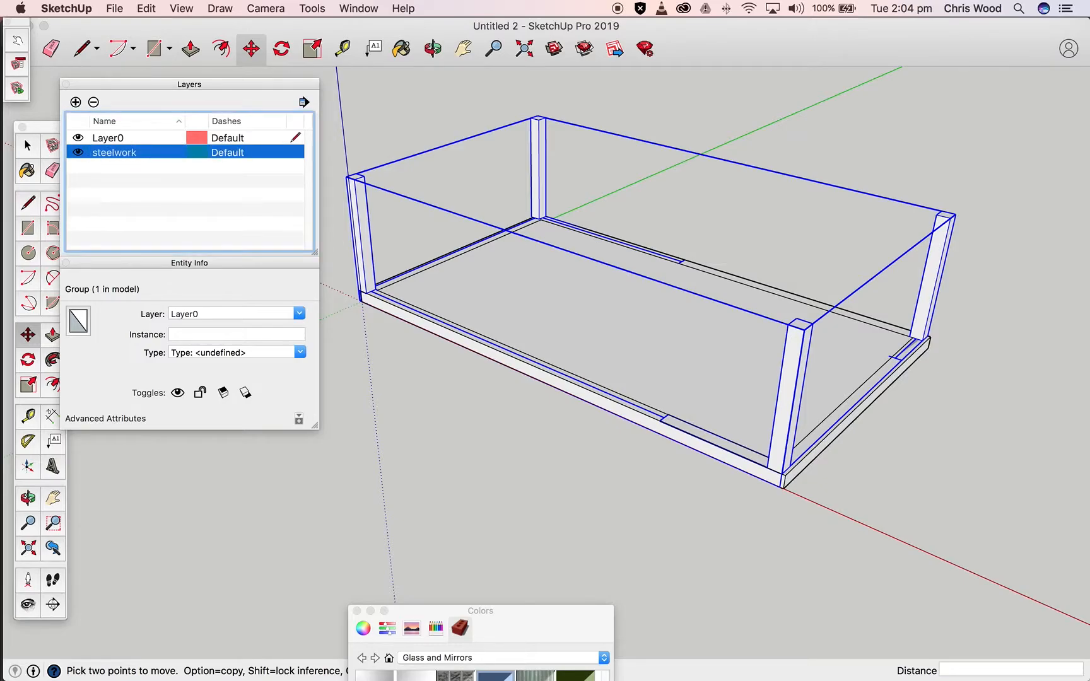
left_click(104, 138)
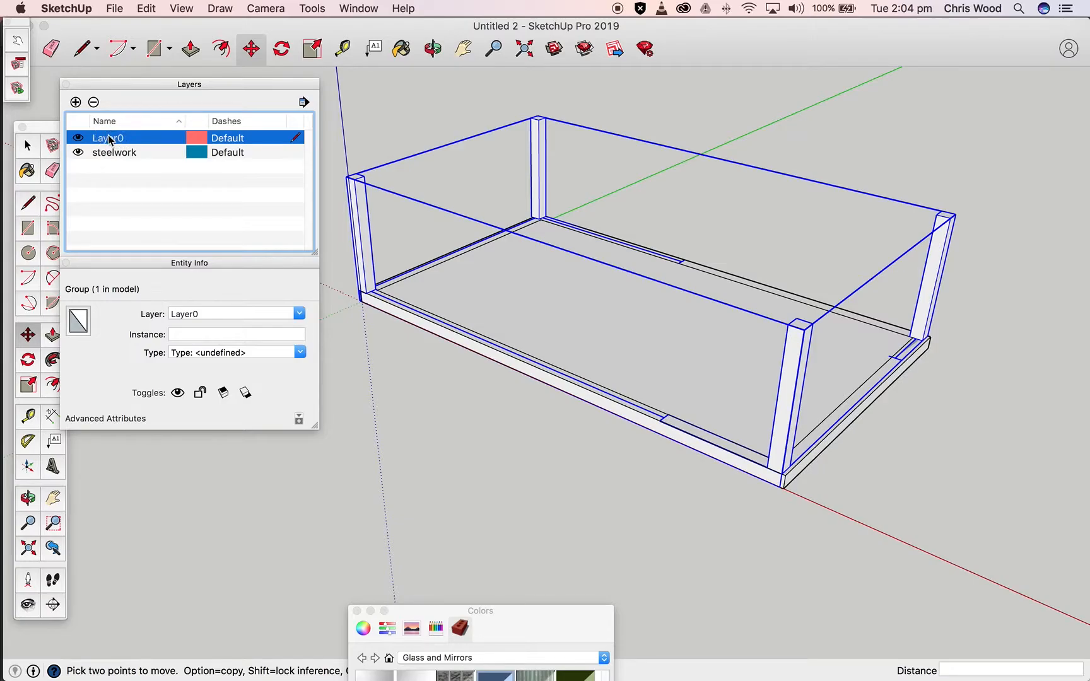
Add a layer named floor slab
left_click(76, 103)
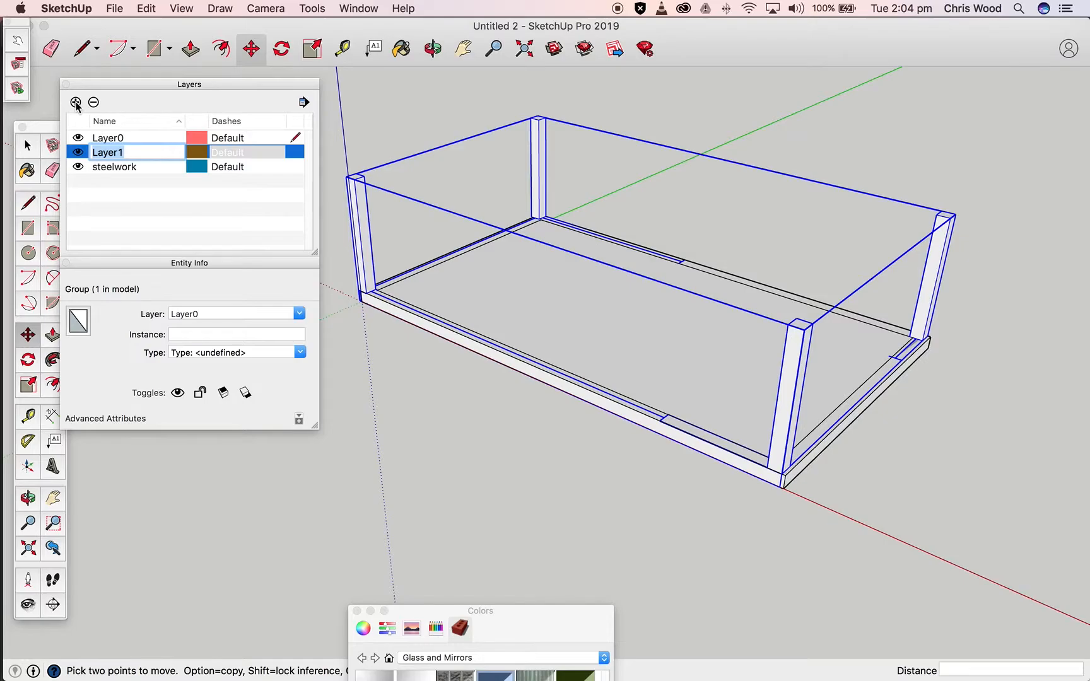
type("floor slab")
key("Return")
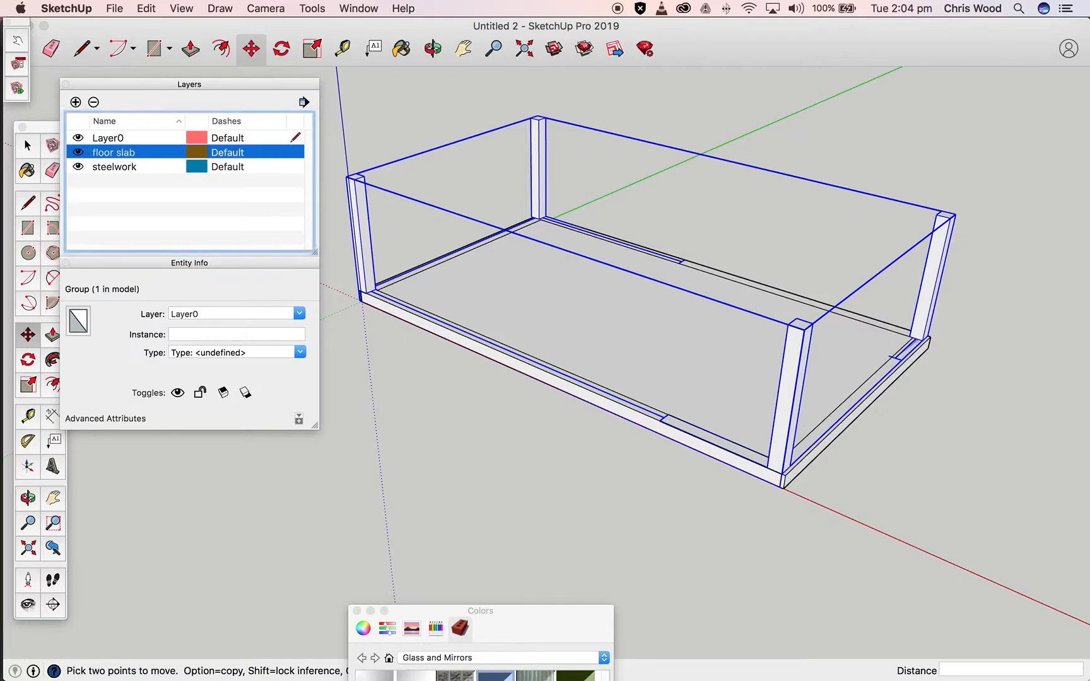
left_click(112, 188)
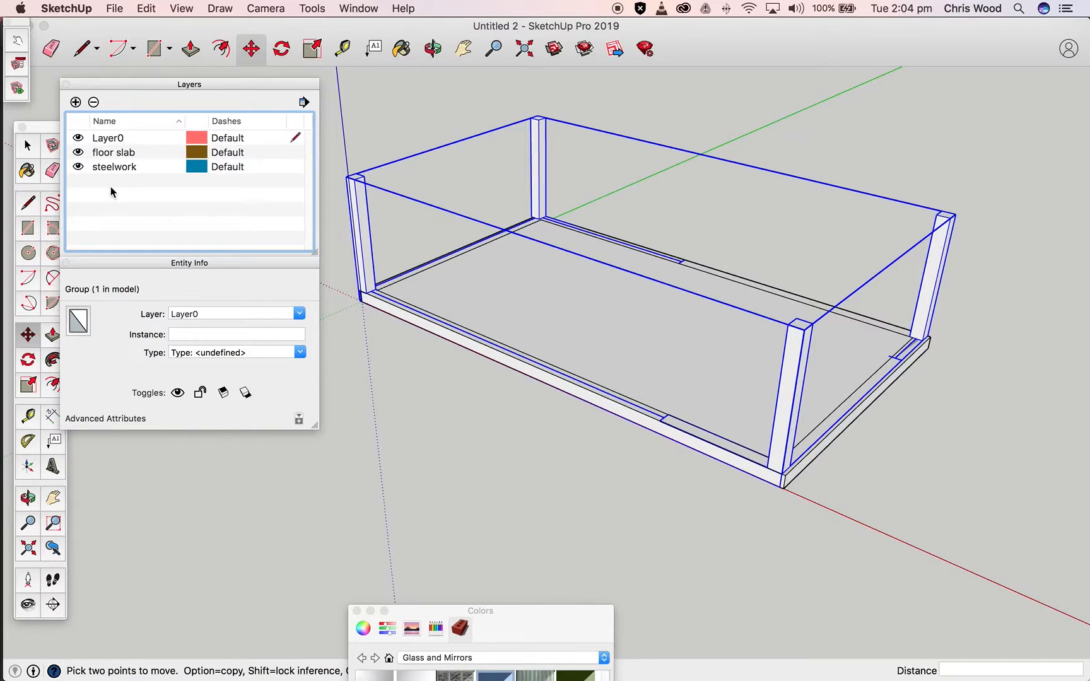
Add a layer named windows
left_click(75, 102)
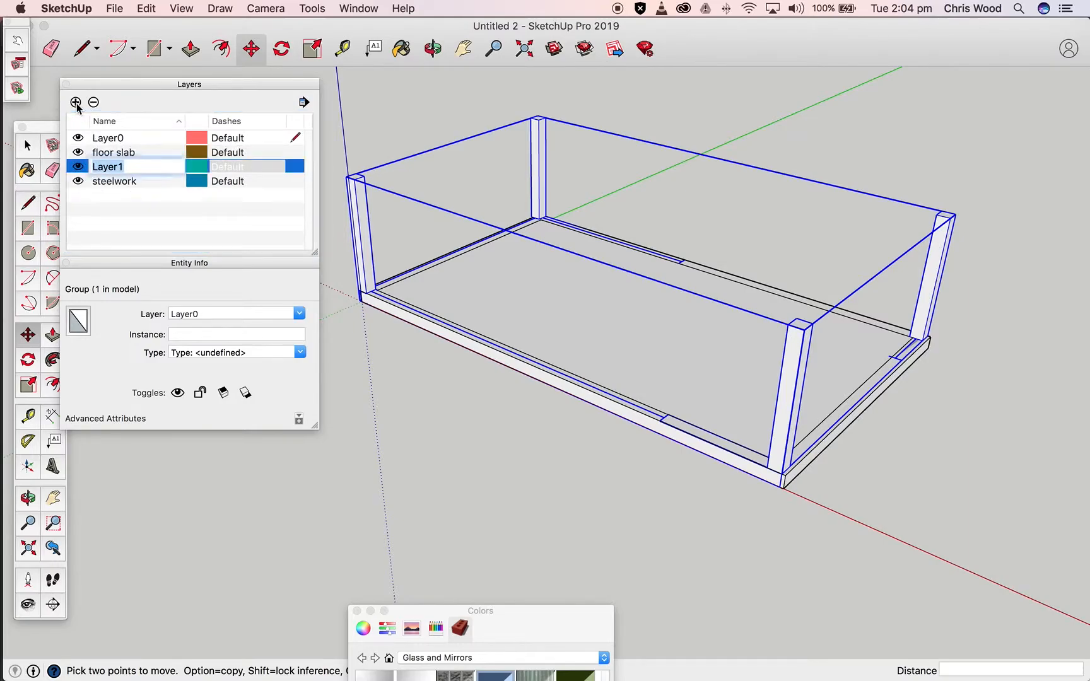
type("win")
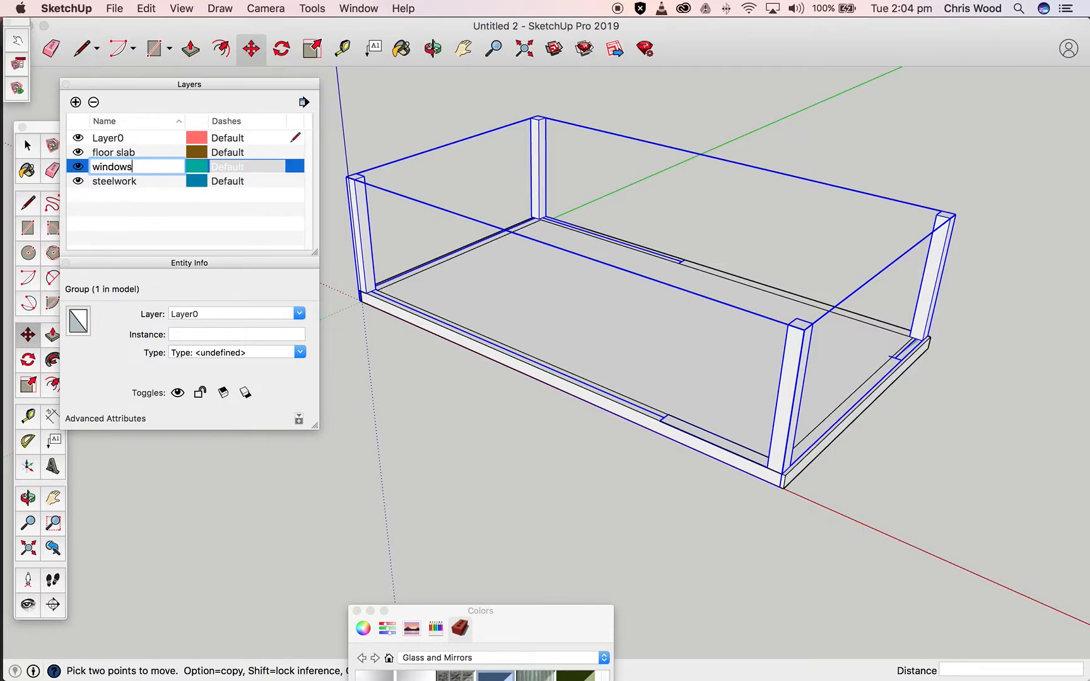
type("dows")
key("Return")
left_click(123, 214)
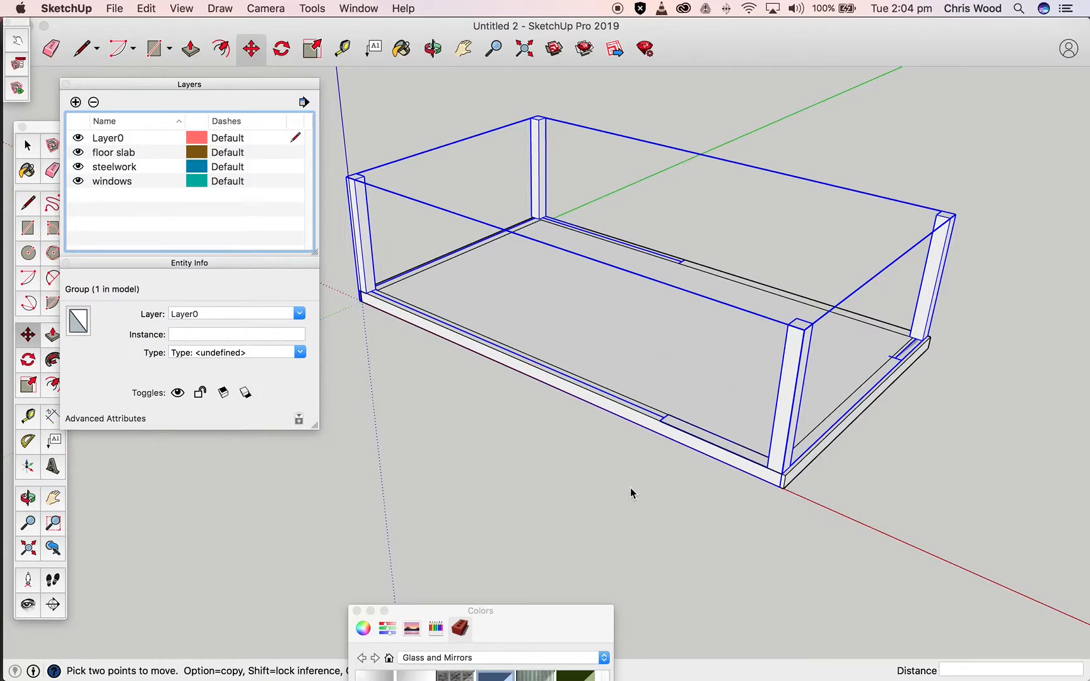
Assign the slab group to the floor slab layer
left_click(26, 145)
left_click(512, 367)
left_click(514, 368)
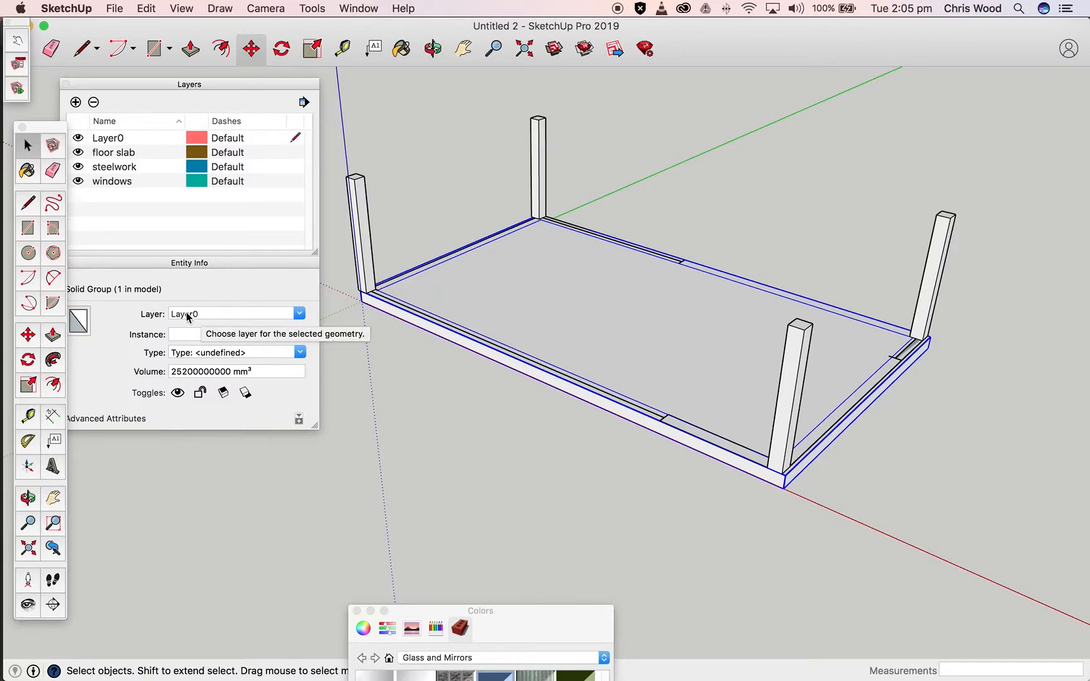
left_click(301, 317)
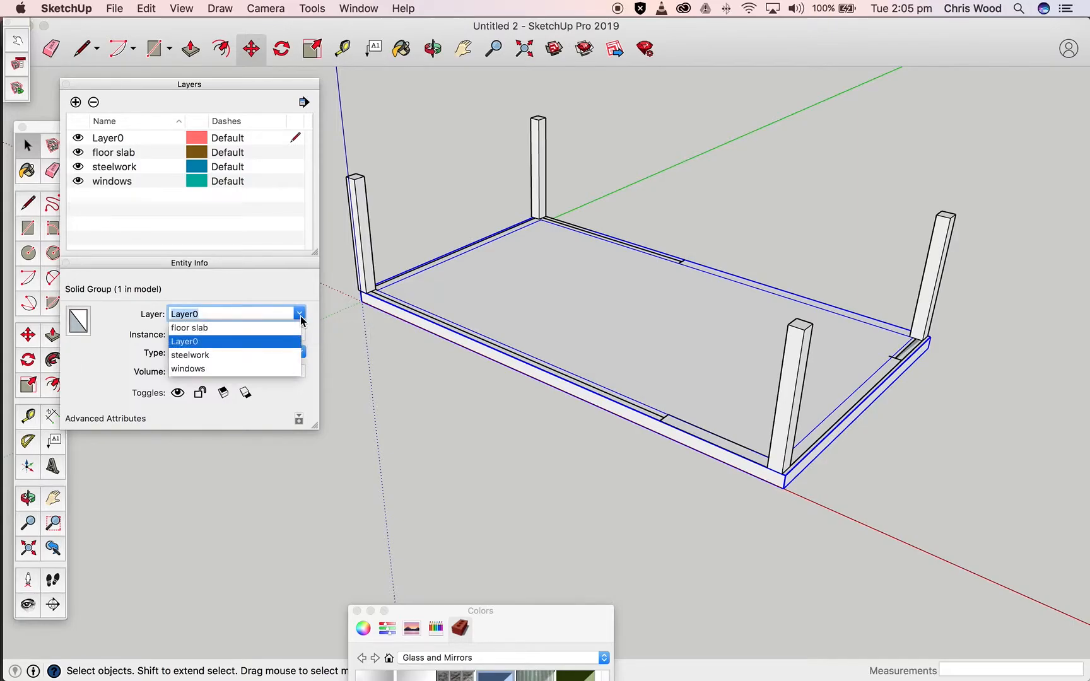
left_click(260, 330)
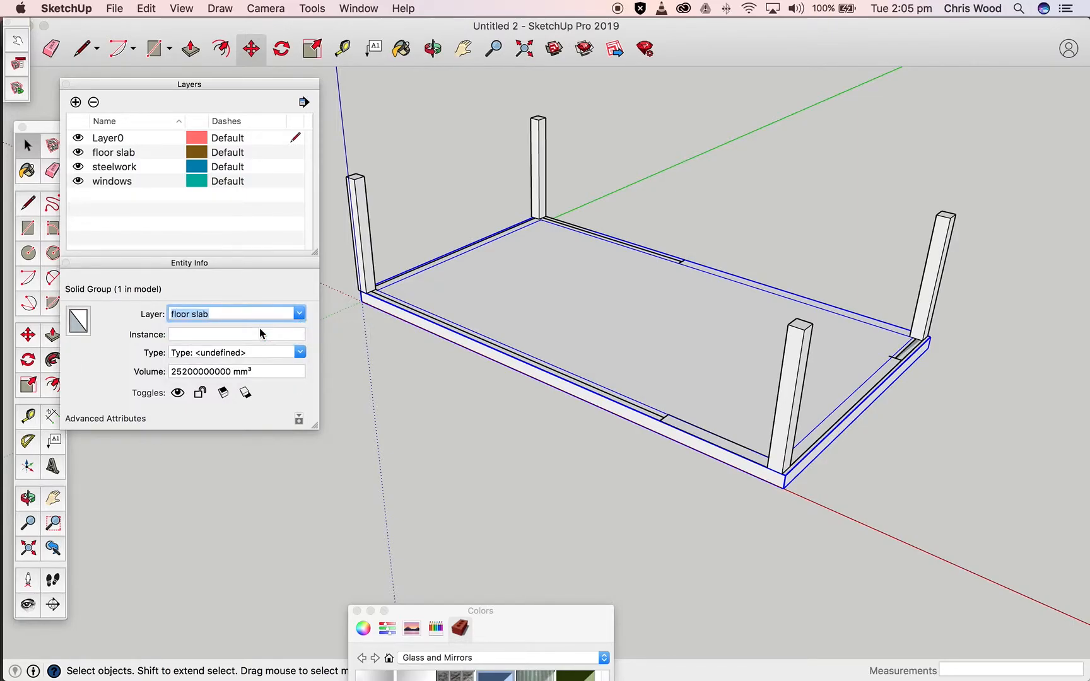
Assign the group of four corner columns to the steelwork layer
left_click(380, 403)
left_click(365, 263)
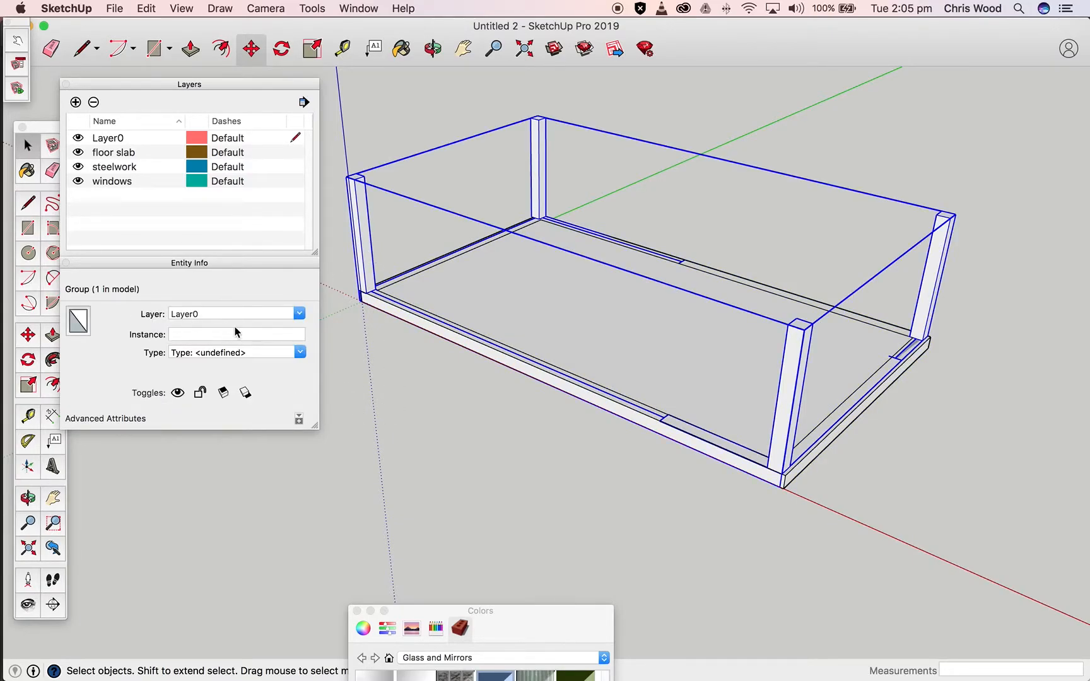
left_click(295, 315)
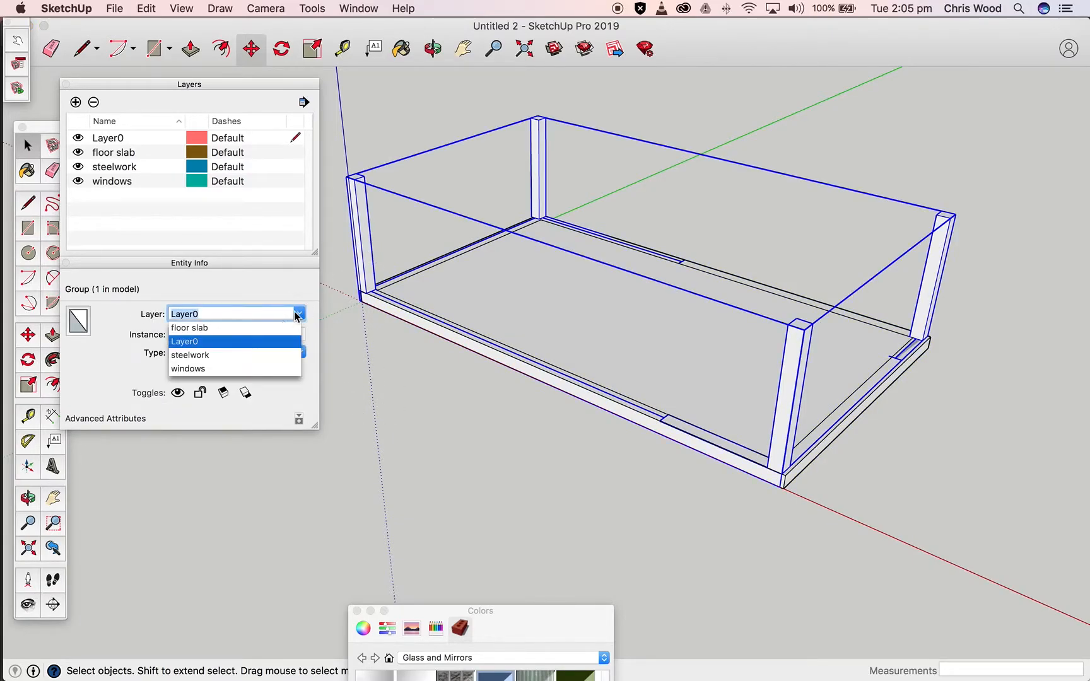
left_click(231, 355)
left_click(404, 405)
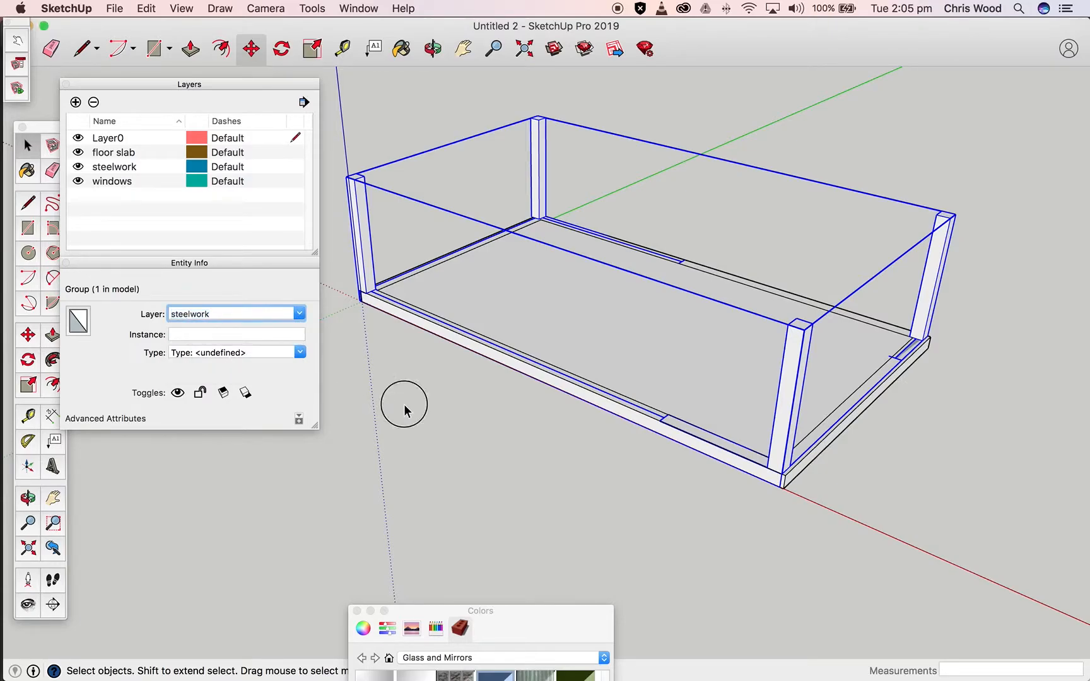
Check the layer assignment by hiding the steelwork layer and showing it again, with the slab group selected
left_click(378, 293)
left_click(386, 316)
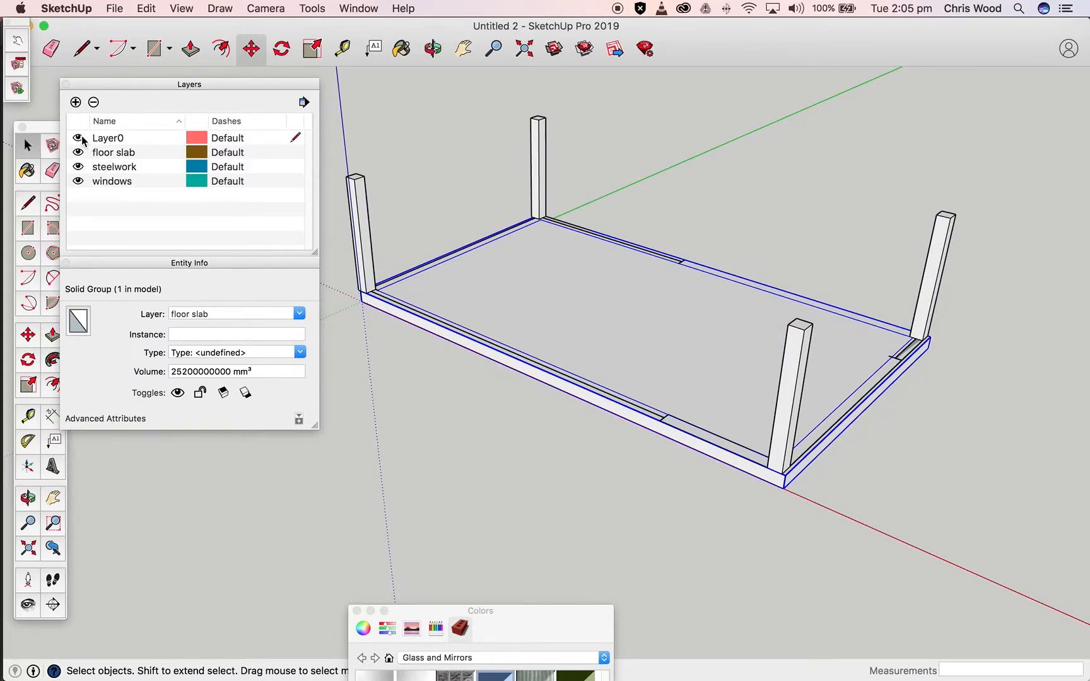
left_click(78, 168)
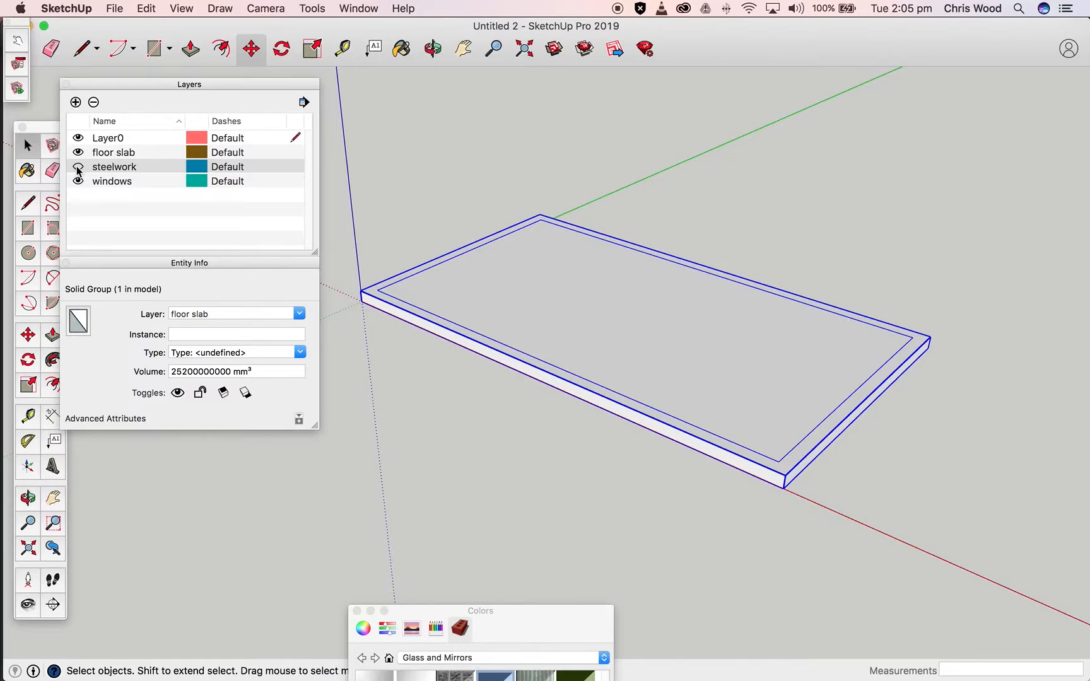
left_click(78, 168)
left_click(78, 168)
left_click(79, 168)
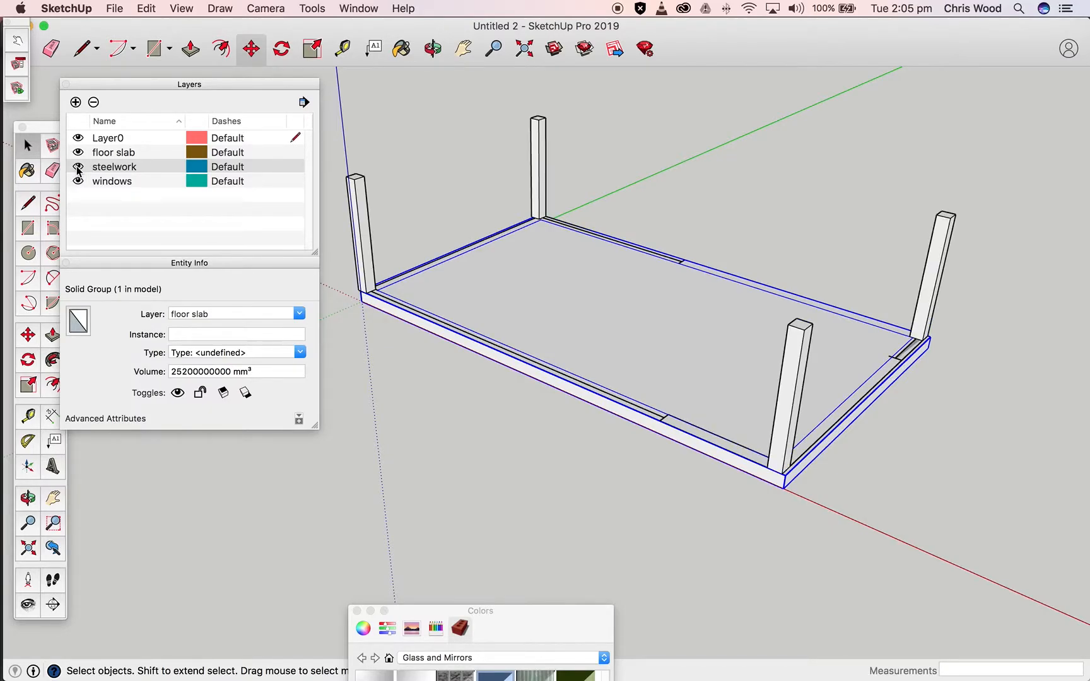
left_click(466, 415)
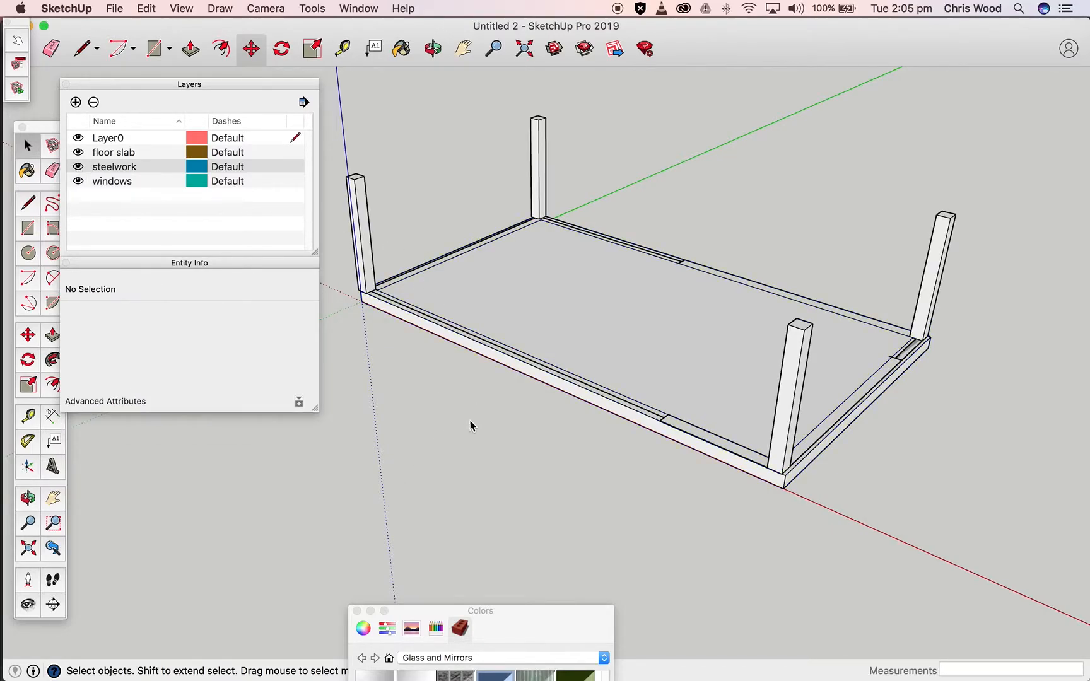
Move the steelwork group by the base corner of the column at the origin onto the slab's top corner
key("o")
left_click_drag(769, 452, 324, 453)
key("space")
key("o")
middle_click_drag(705, 467, 851, 623)
scroll(863, 594, "down", 2)
scroll(864, 594, "up", 5)
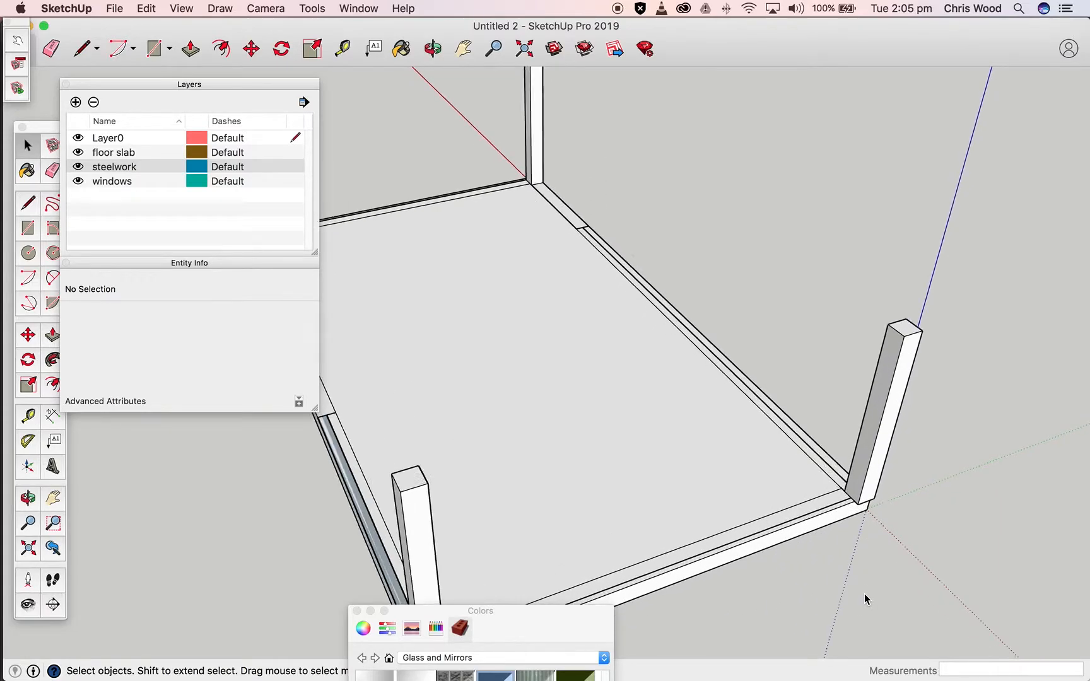
middle_click_drag(876, 555, 594, 480)
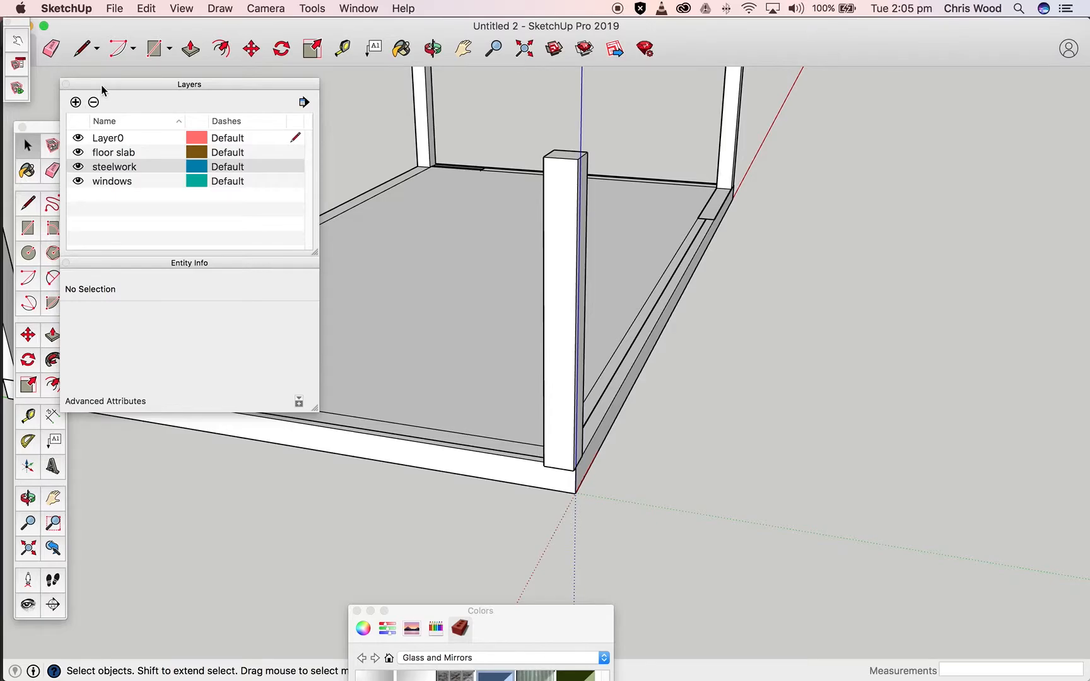
left_click(27, 148)
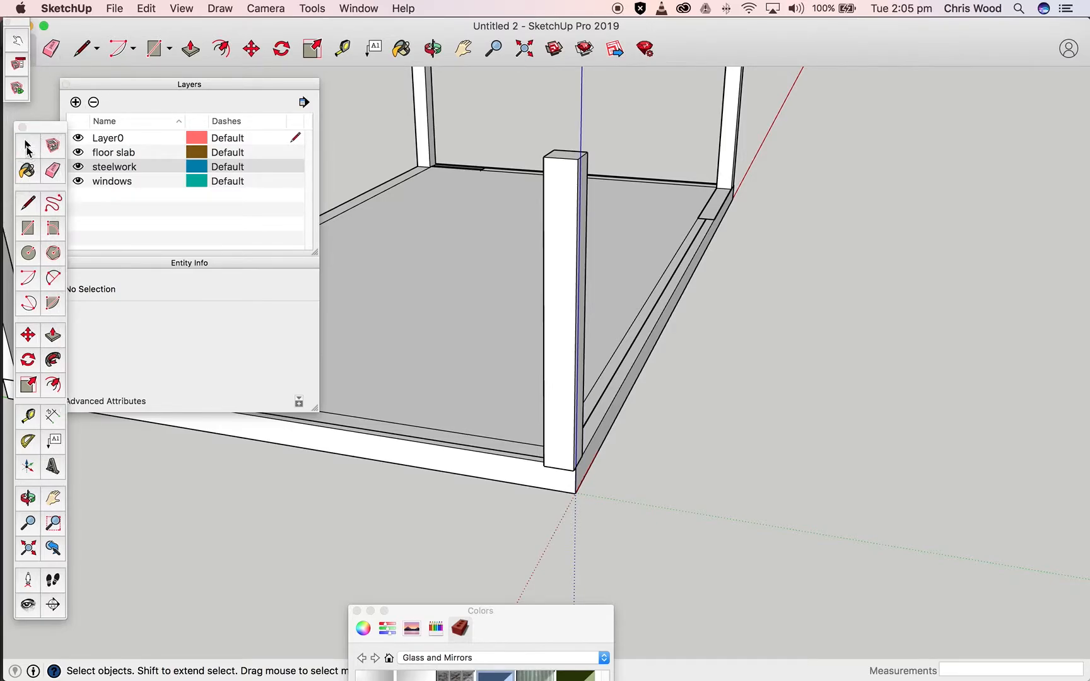
left_click(252, 49)
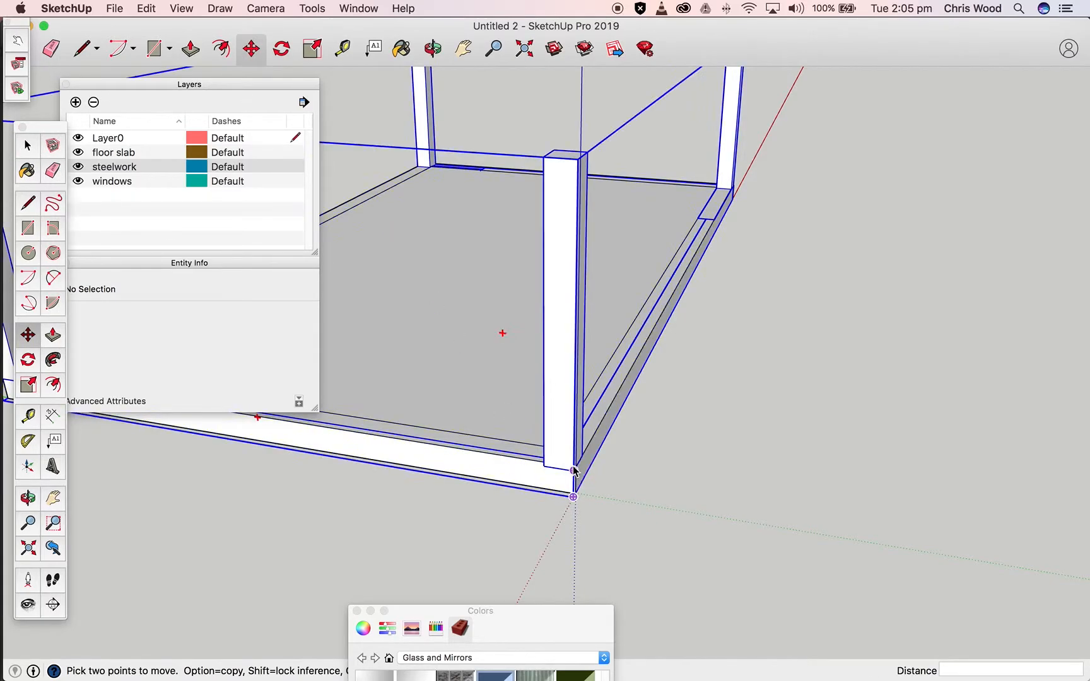
scroll(584, 508, "down", 2)
scroll(584, 507, "up", 10)
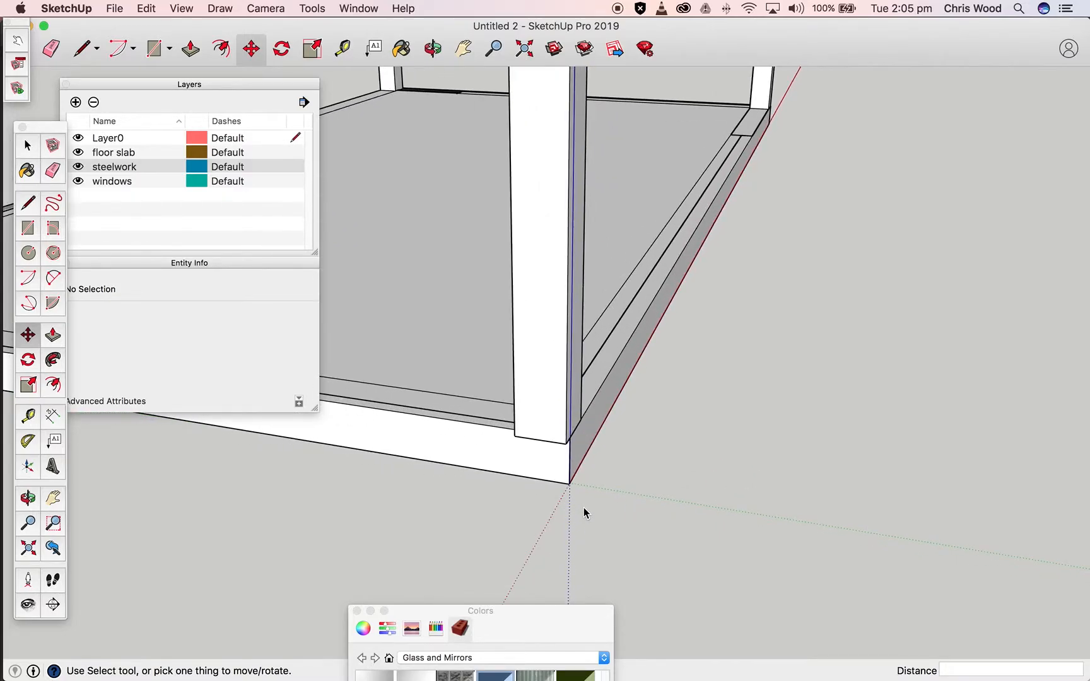
left_click(28, 146)
left_click(509, 278)
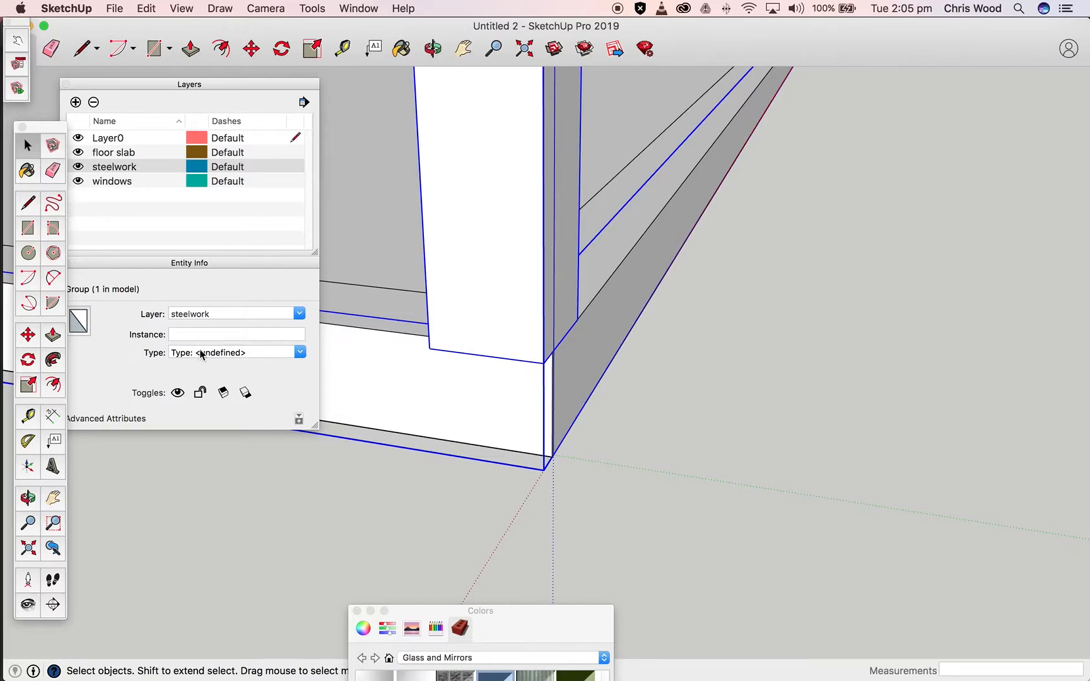
left_click(251, 48)
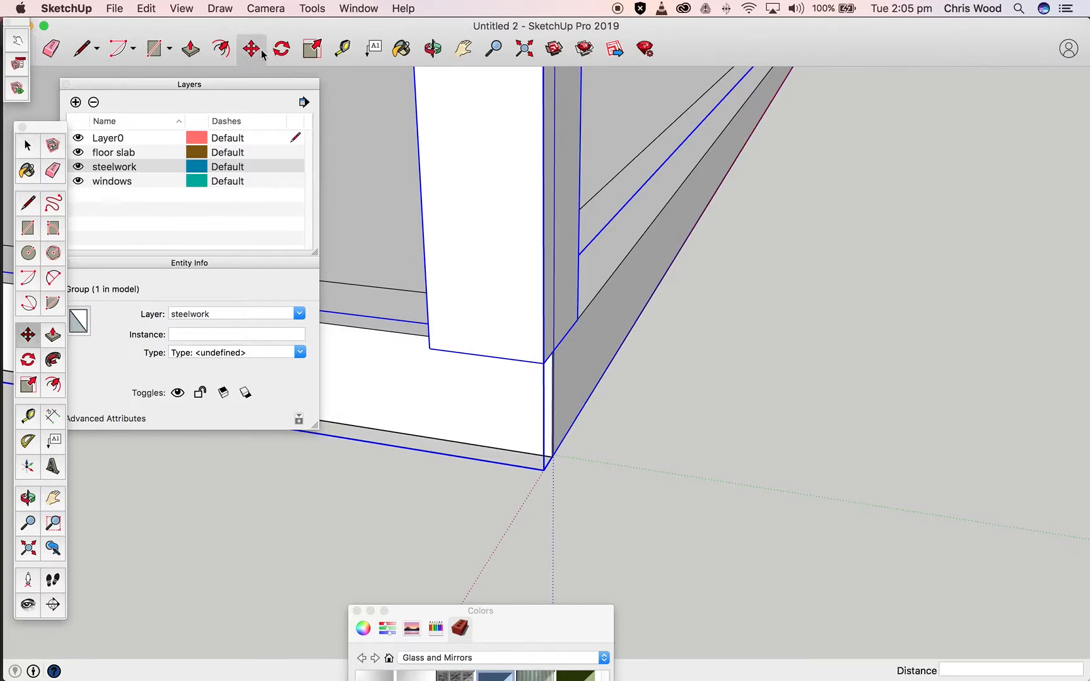
left_click(544, 363)
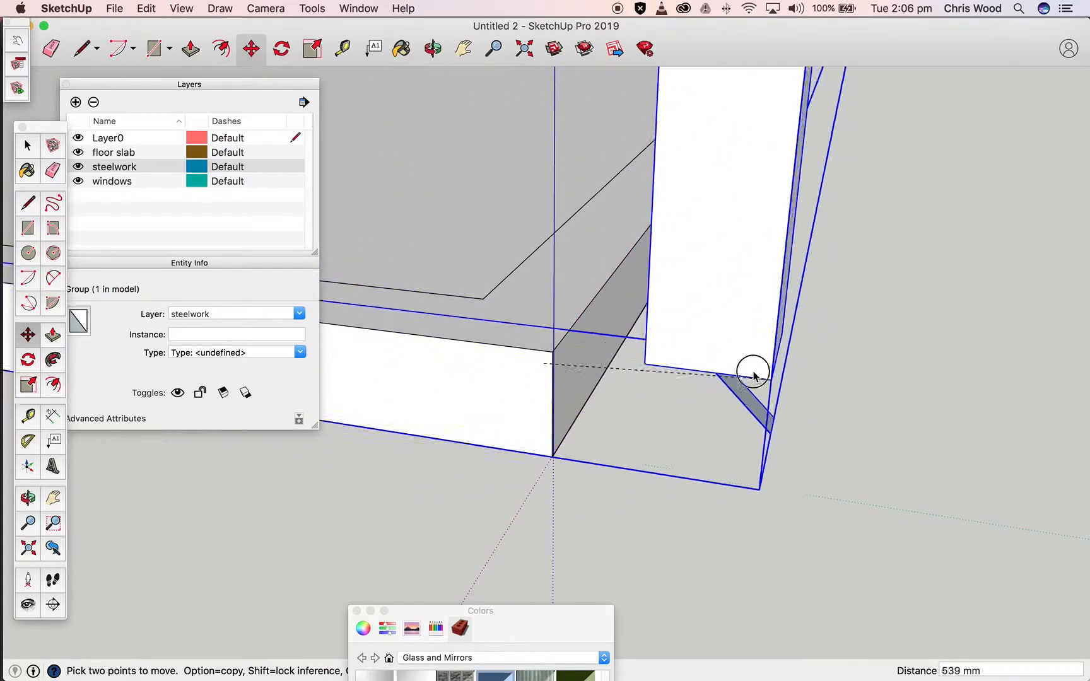
left_click(553, 351)
Clear the selection and examine how the columns sit on the slab's corners from several angles
scroll(688, 406, "down", 4)
scroll(511, 428, "down", 4)
middle_click_drag(511, 428, 802, 538)
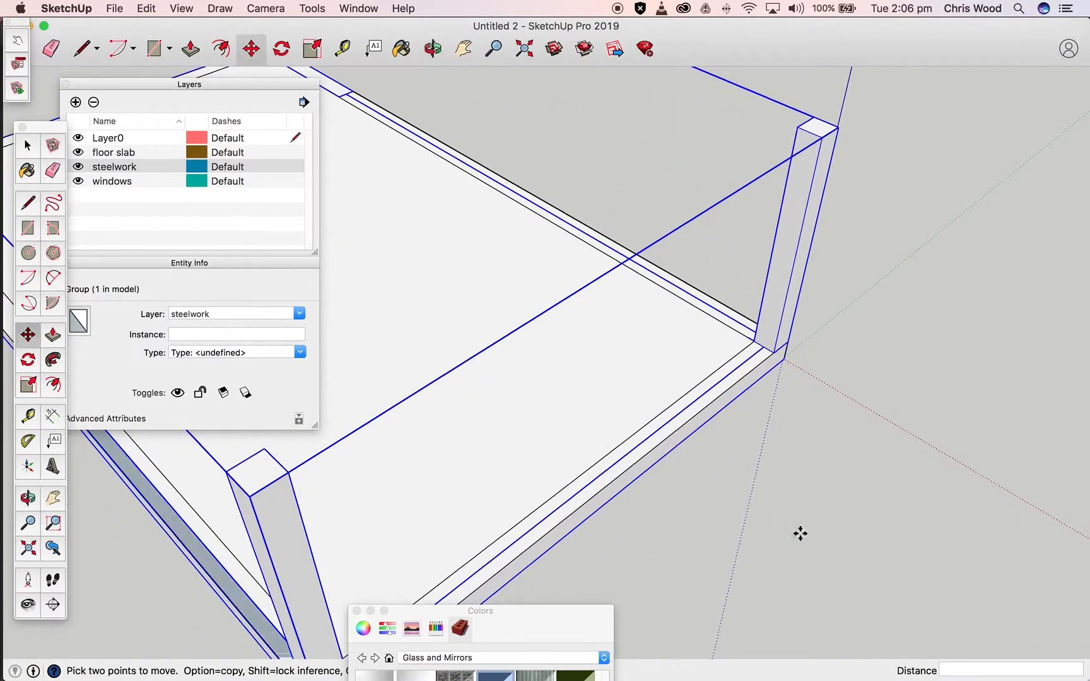
middle_click_drag(703, 536, 768, 499)
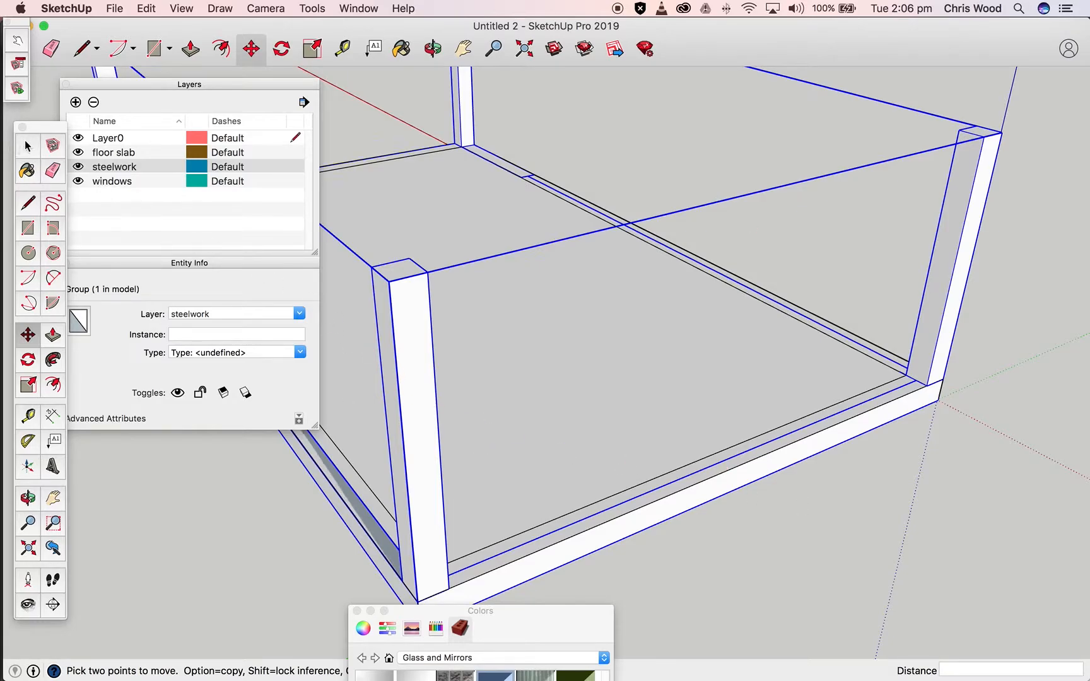
key("space")
left_click(896, 521)
middle_click_drag(901, 527, 956, 556)
middle_click_drag(931, 496, 427, 333)
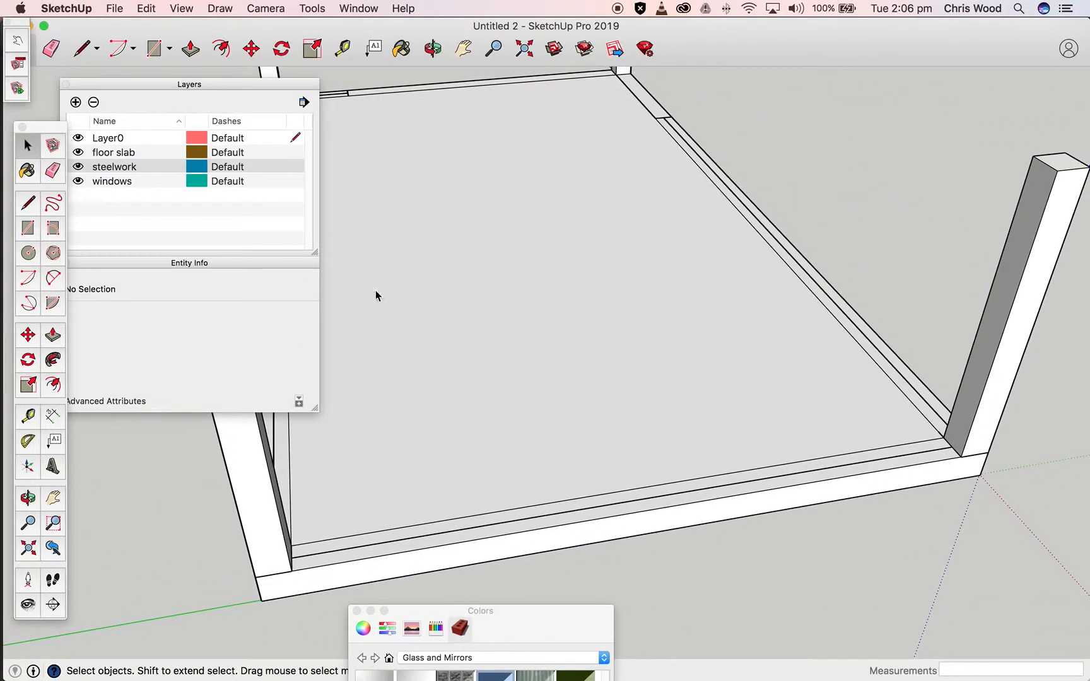
Draw 6400 mm horizontal lines between the two columns at the pavilion's short end, at column-top and slab level
left_click_drag(100, 90, 111, 617)
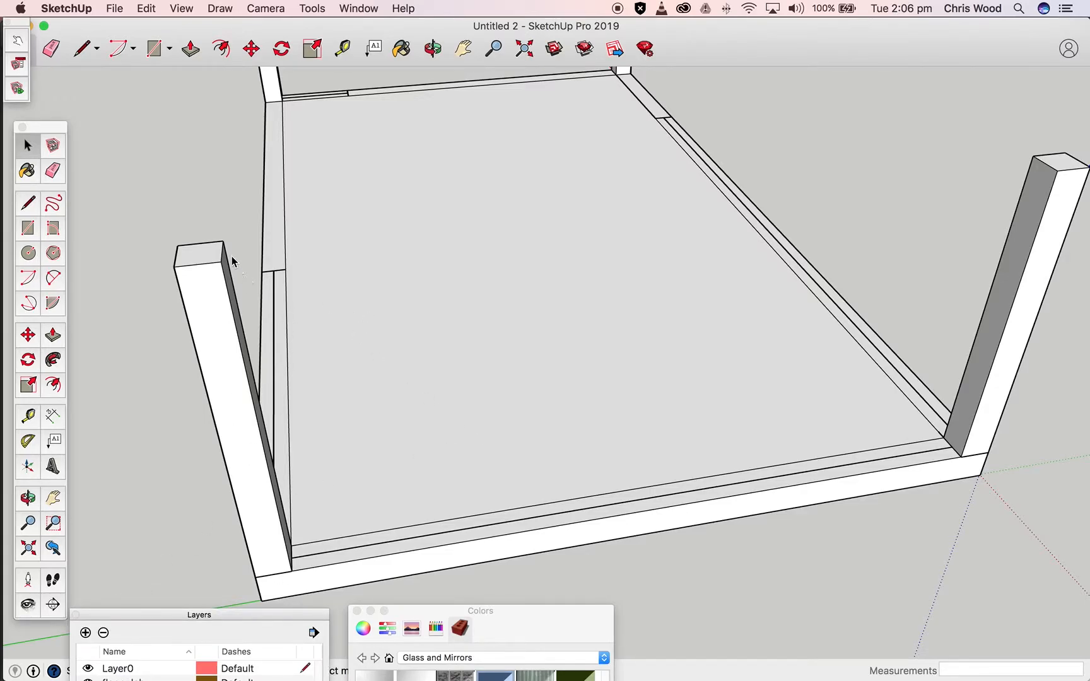
left_click(20, 201)
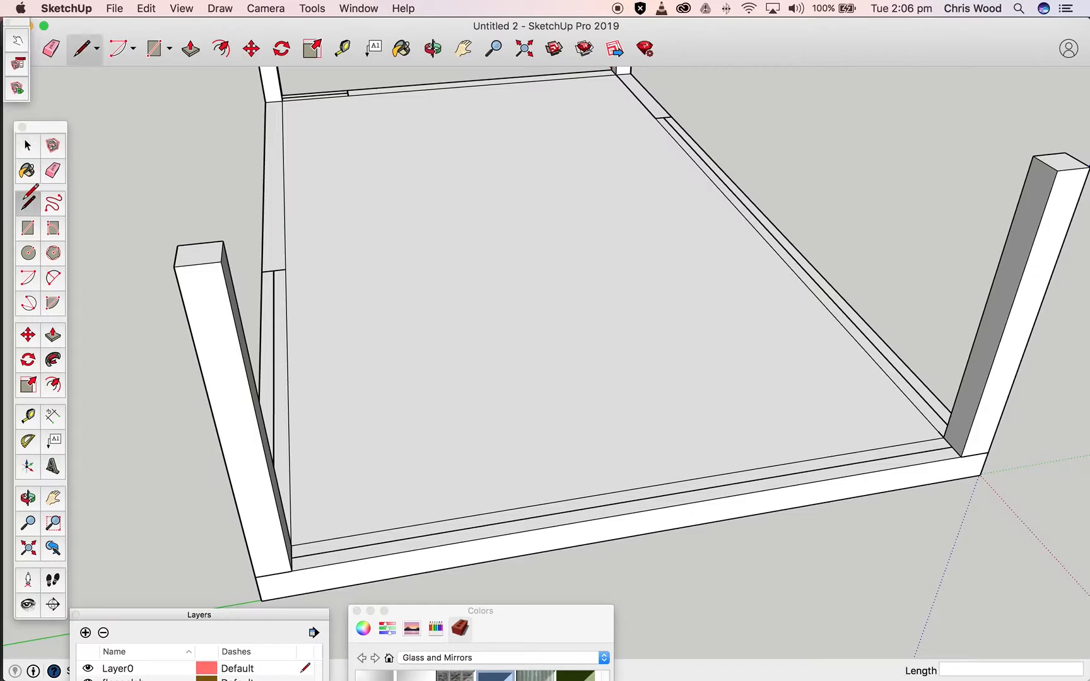
left_click(222, 251)
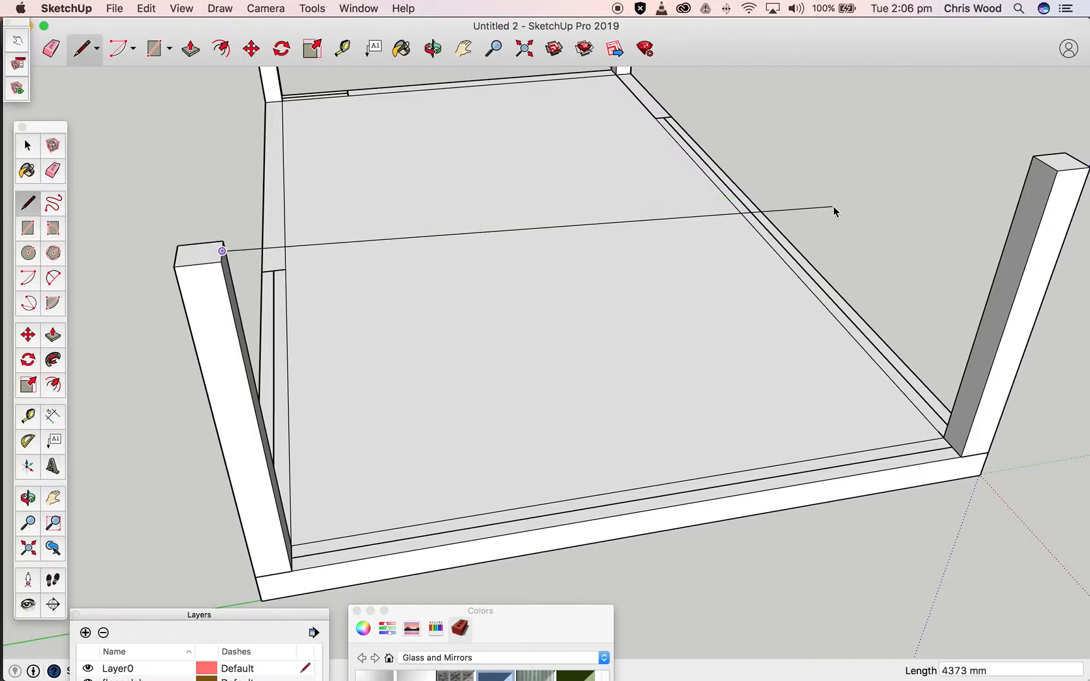
left_click(1045, 163)
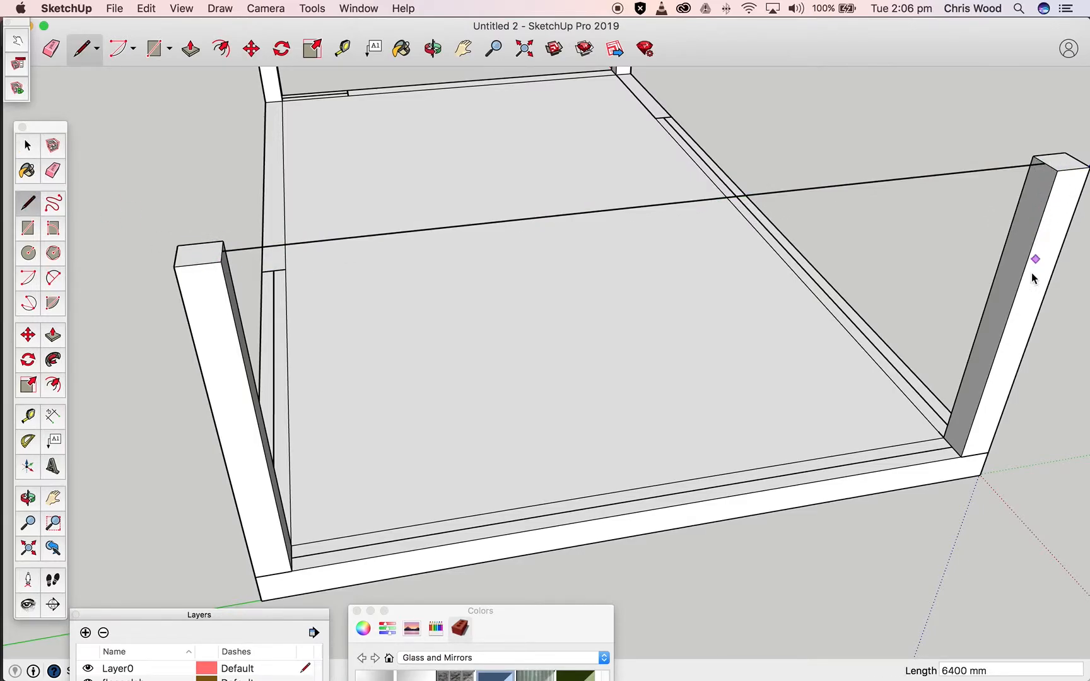
left_click(952, 447)
left_click(292, 558)
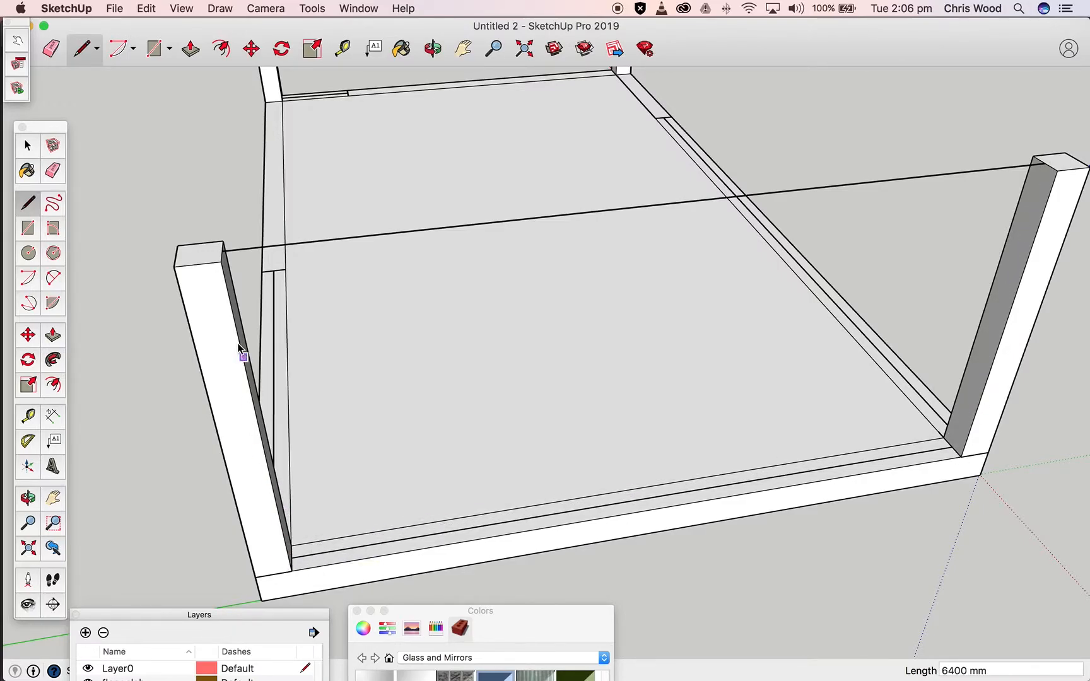
Draw 3000 mm vertical lines on the inner faces of both end columns to close the wall outline
left_click(225, 252)
middle_click_drag(694, 446, 486, 441)
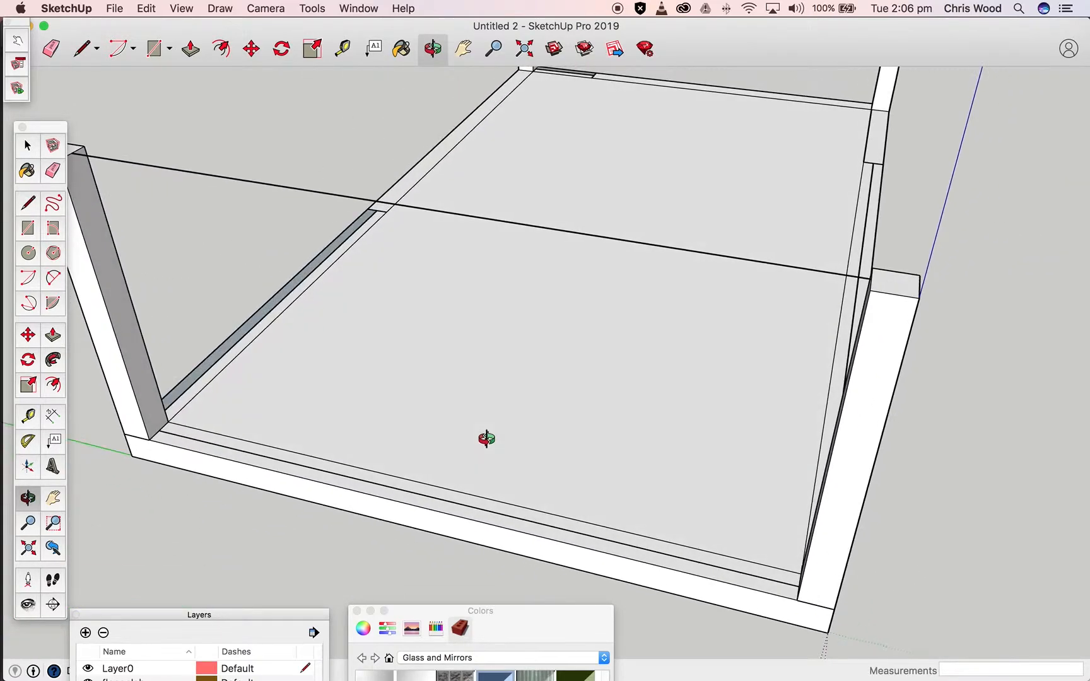
left_click(160, 434)
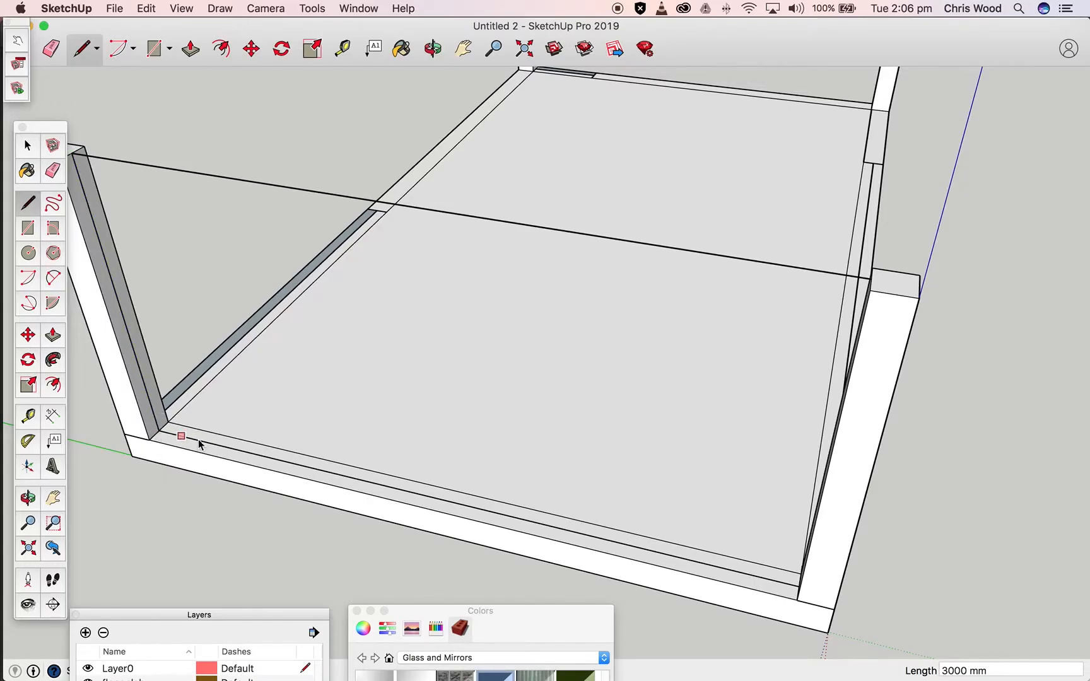
middle_click_drag(446, 483, 681, 518)
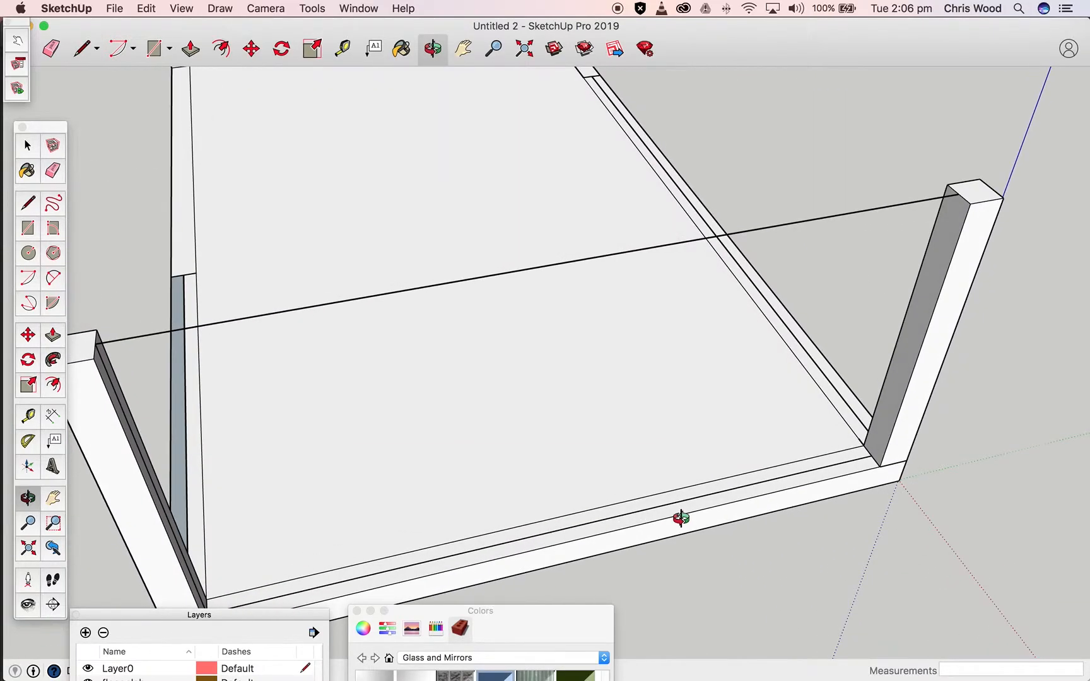
left_click(872, 456)
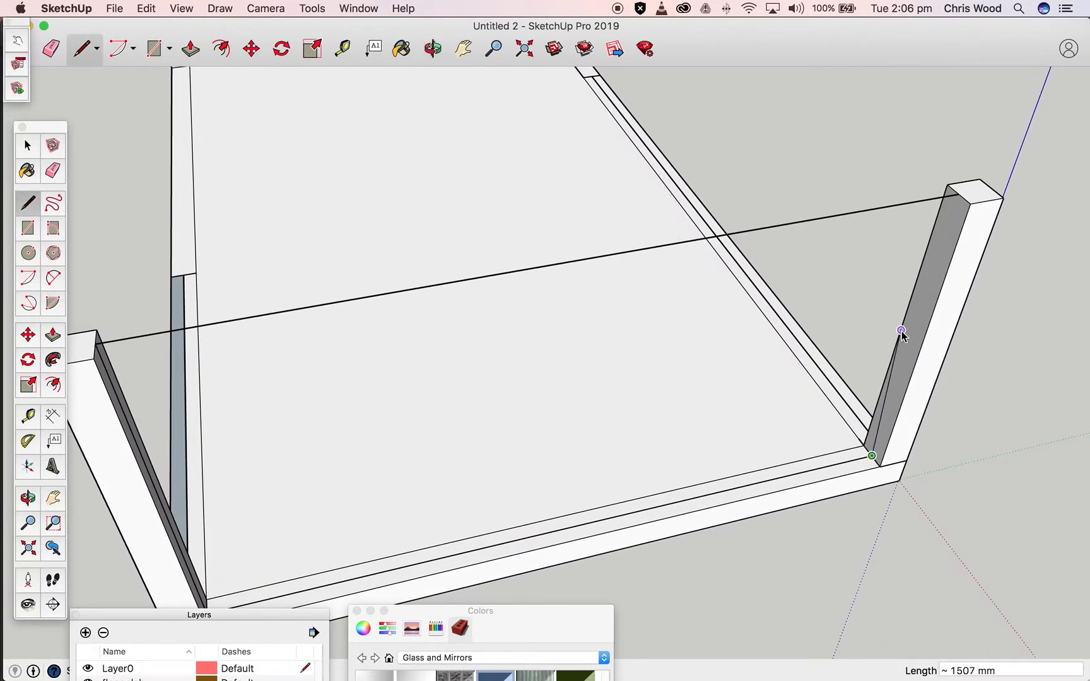
left_click(958, 195)
Select the new end wall face together with its bounding edges
middle_click_drag(891, 395, 818, 318)
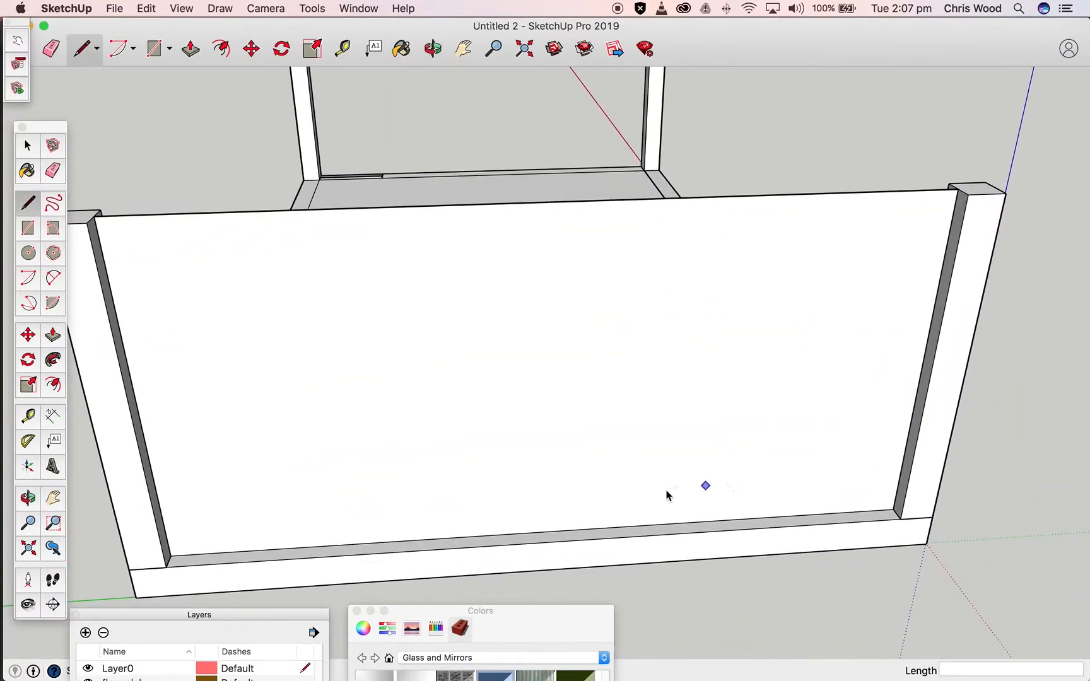
scroll(584, 494, "up", 3)
scroll(584, 494, "down", 3)
middle_click_drag(584, 494, 685, 409)
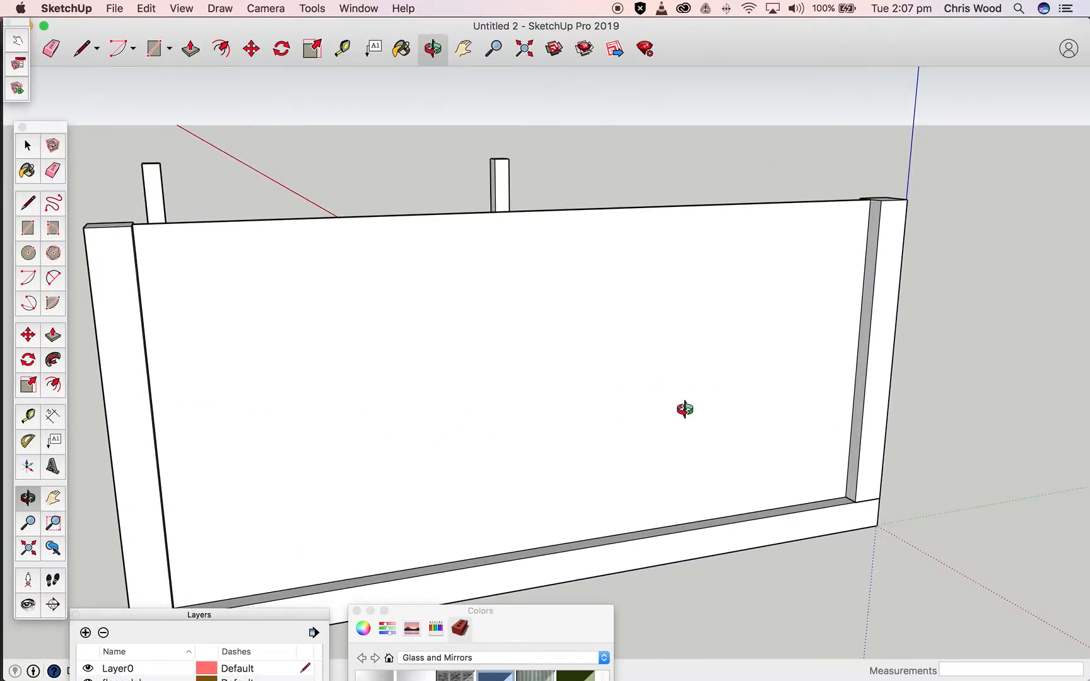
key("l")
left_click(27, 145)
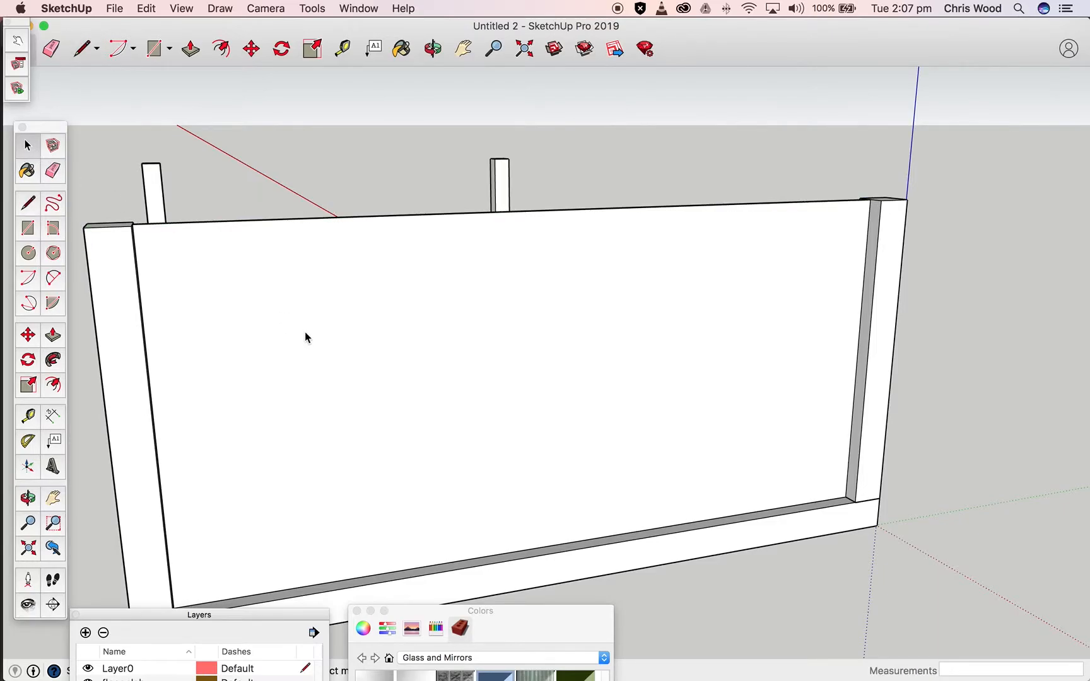
left_click(301, 327)
middle_click_drag(667, 348, 353, 325)
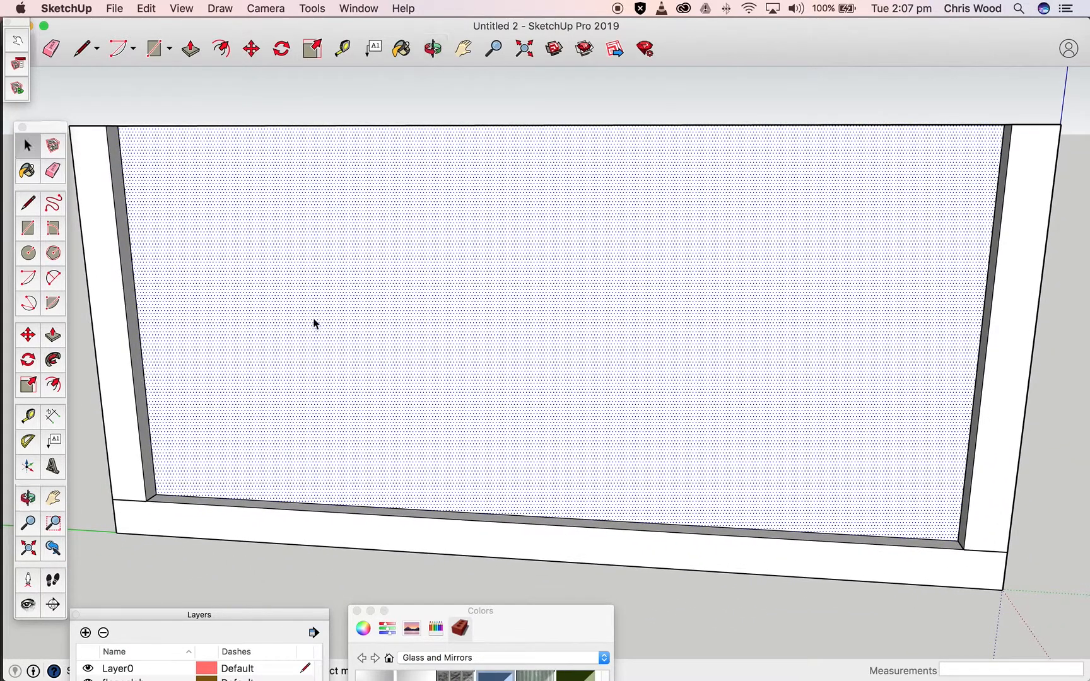
left_click(53, 384)
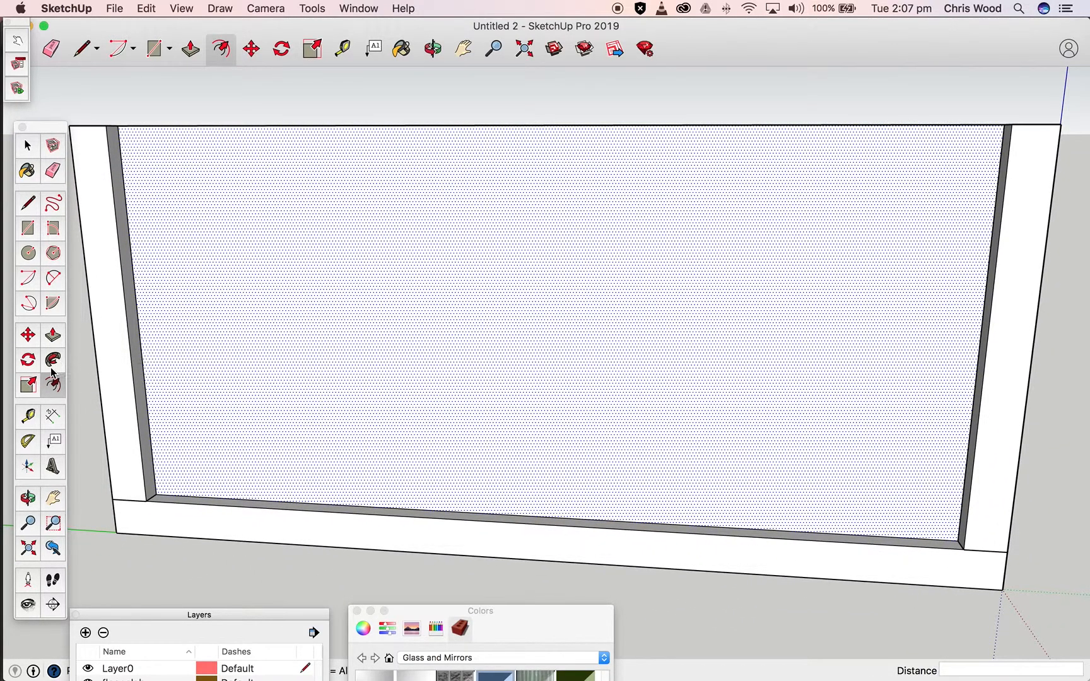
left_click(27, 145)
left_click(254, 230)
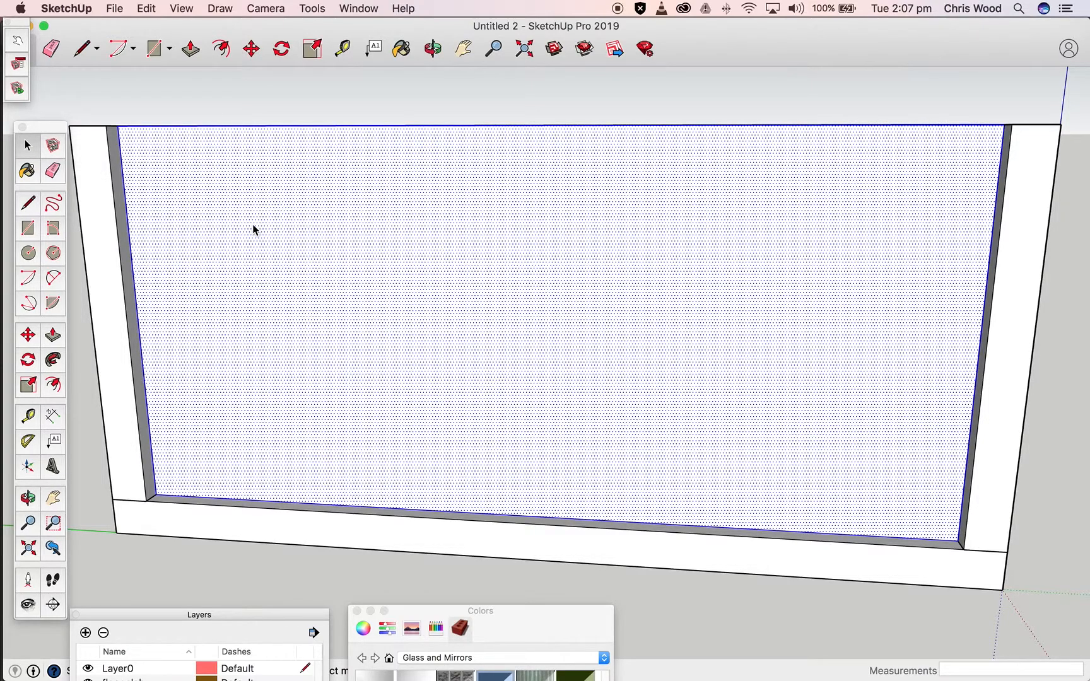
Paint the selected end wall face with the dark grey Iron colour
left_click_drag(409, 612, 609, 521)
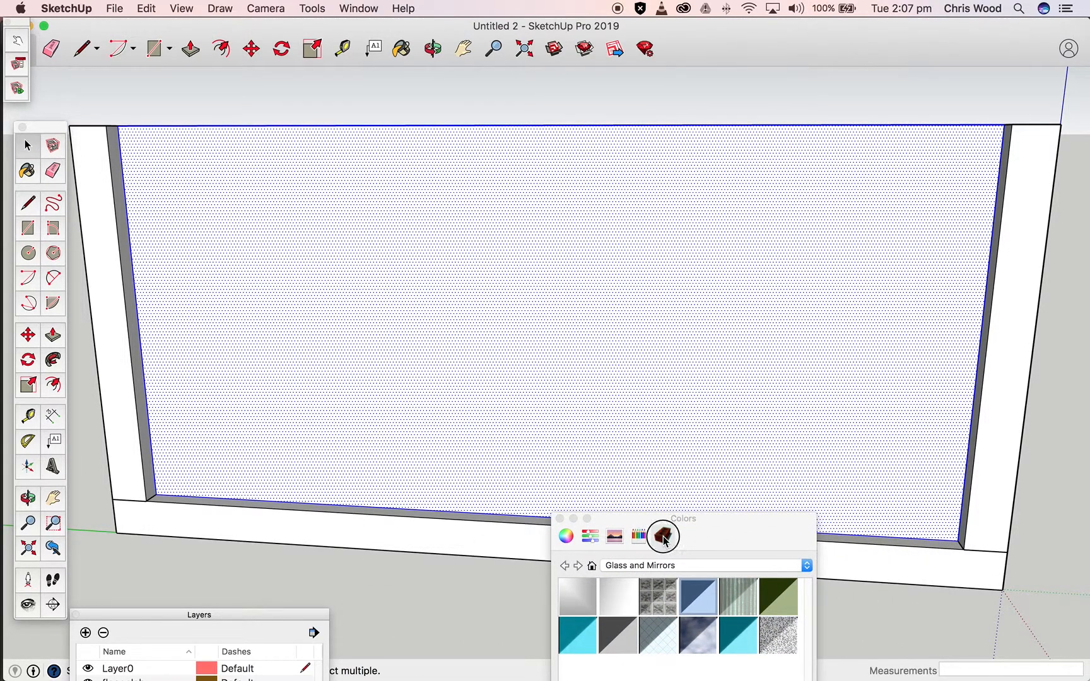
left_click(638, 536)
mouse_move(618, 516)
left_mouse_down()
mouse_move(537, 549)
mouse_move(375, 388)
left_mouse_up()
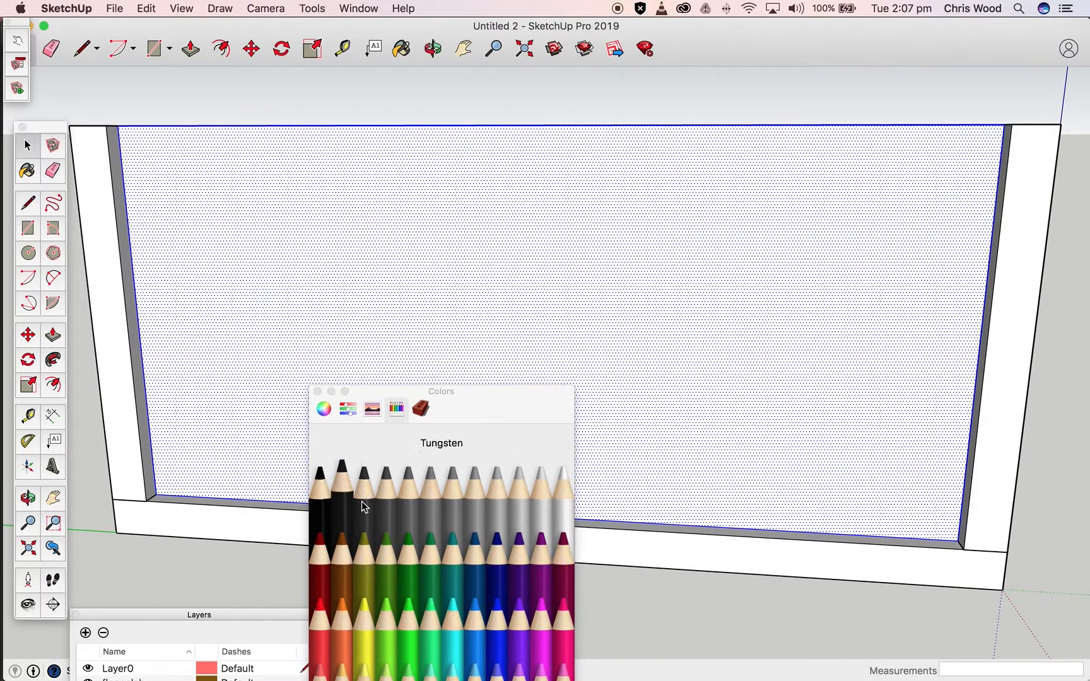
left_click(385, 470)
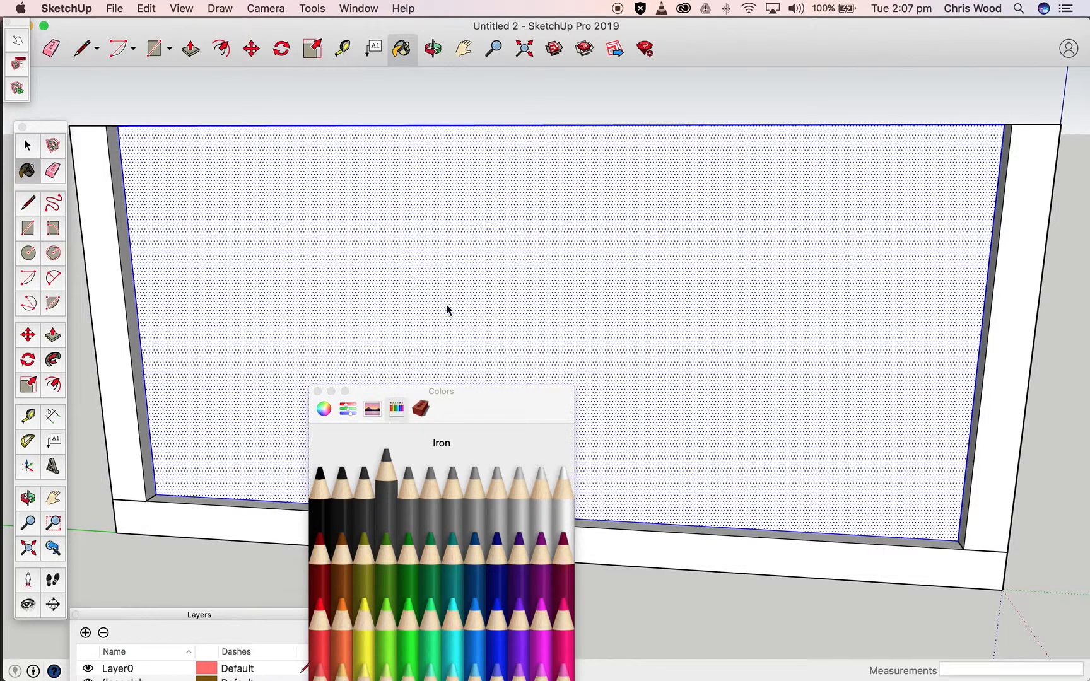
left_click(448, 310)
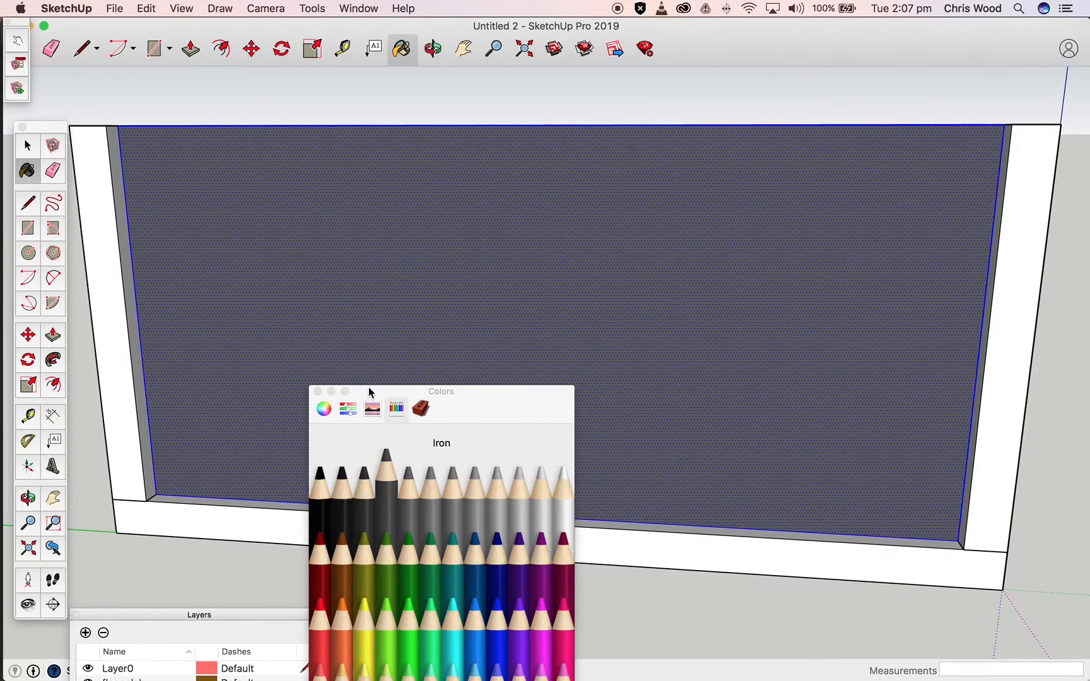
left_click_drag(394, 391, 456, 595)
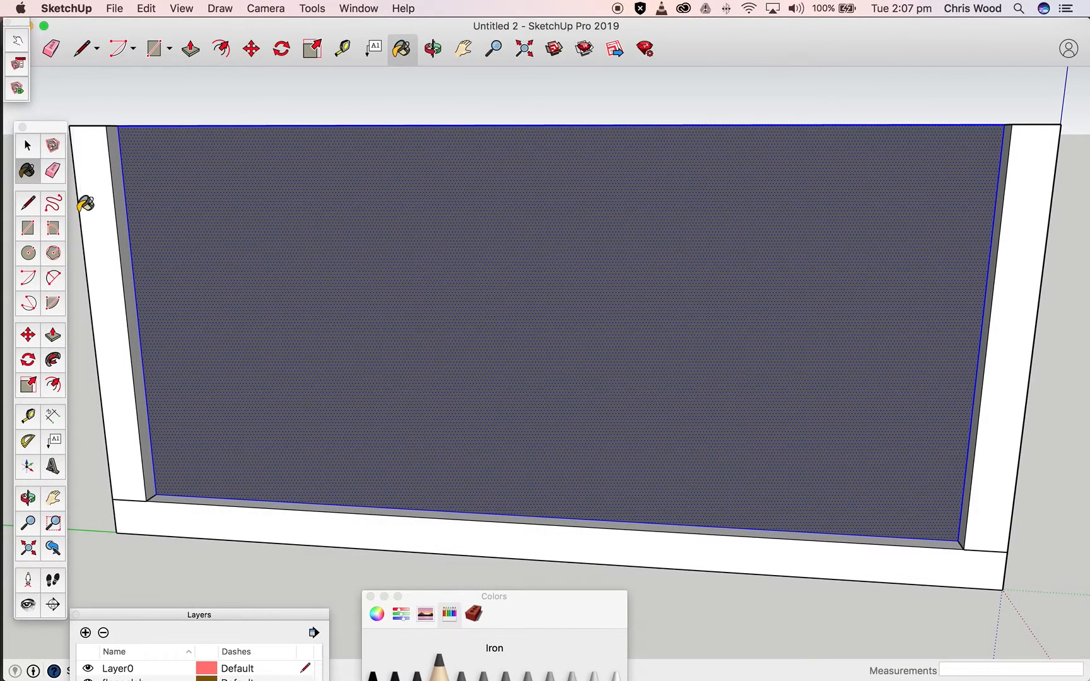
Offset the end wall face's outline inward by 50 mm to form the outer window frame
left_click(53, 384)
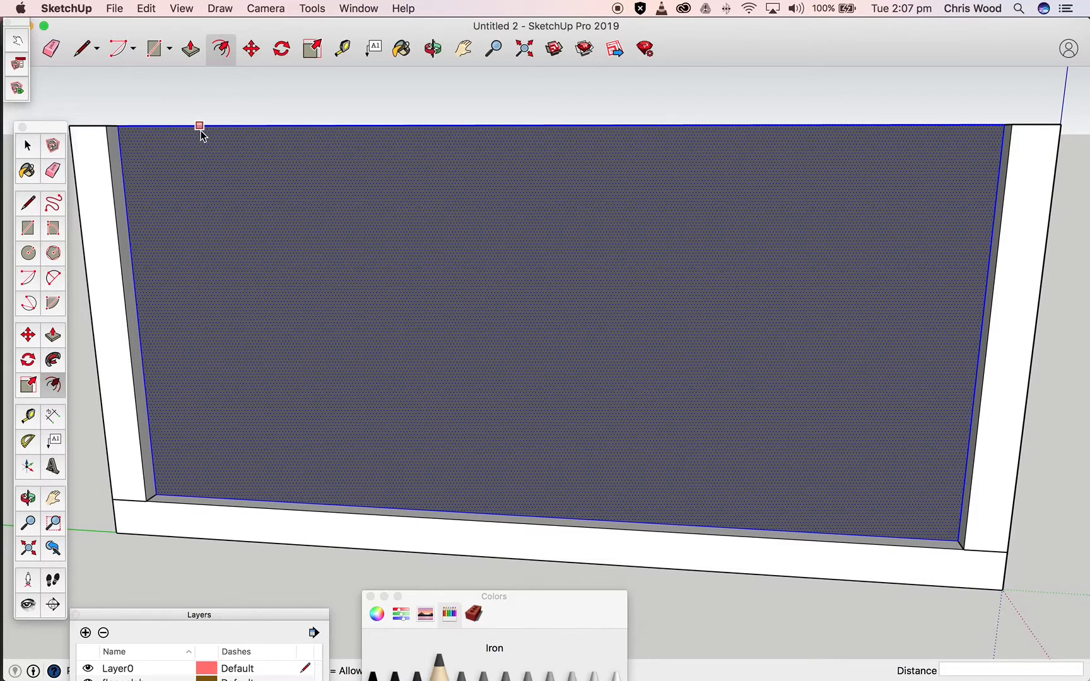
left_click(200, 128)
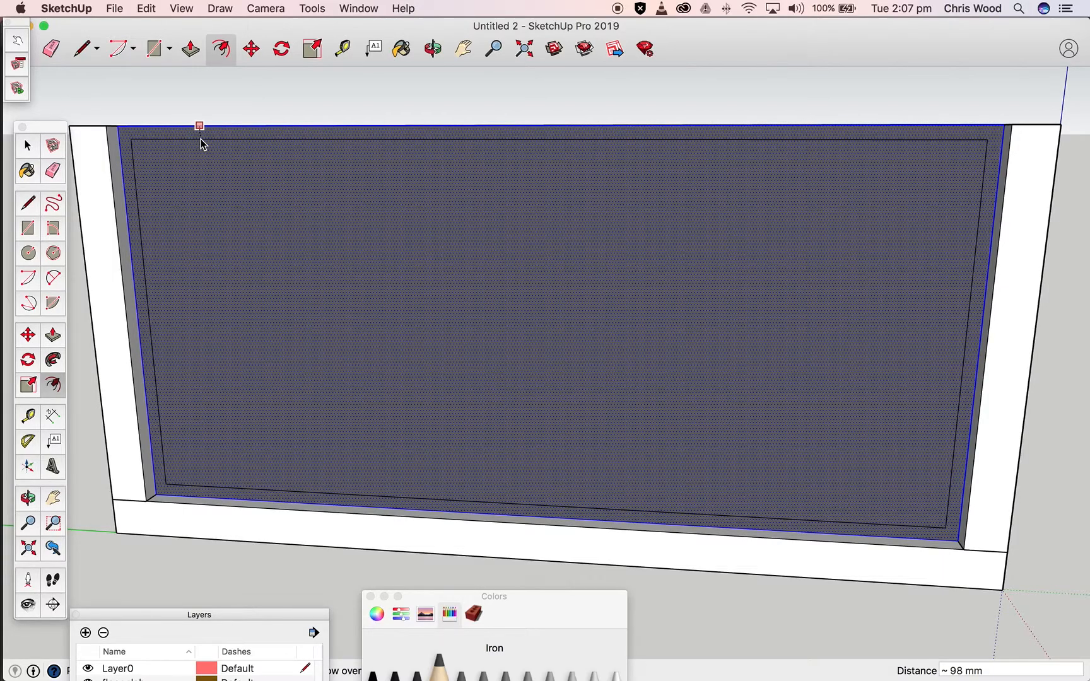
type("50")
key("Return")
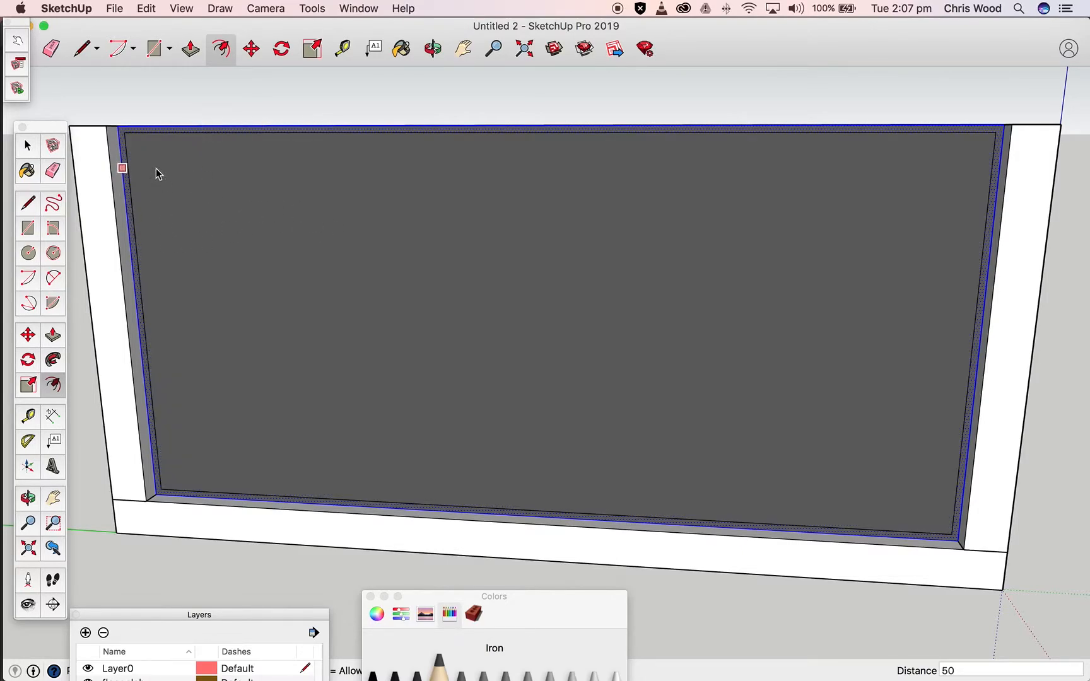
Divide the upper edge of the inner frame outline into 6 equal segments
mouse_move(761, 206)
middle_mouse_down()
mouse_move(686, 297)
mouse_move(528, 267)
mouse_move(503, 248)
mouse_move(510, 291)
middle_mouse_up()
left_click(27, 145)
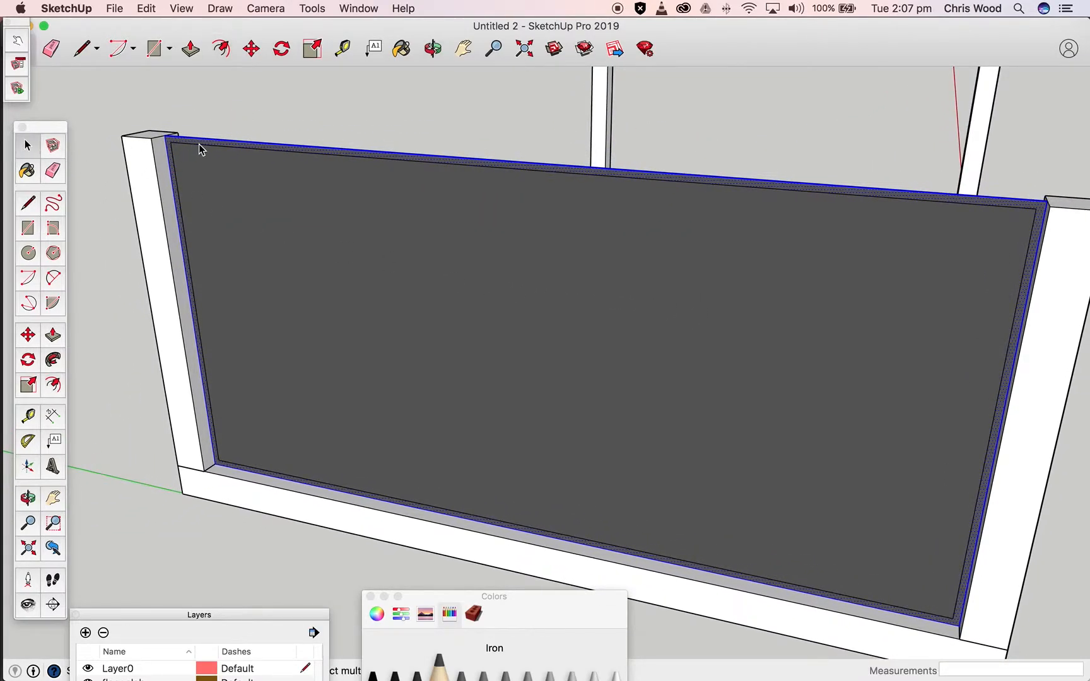
right_click(199, 144)
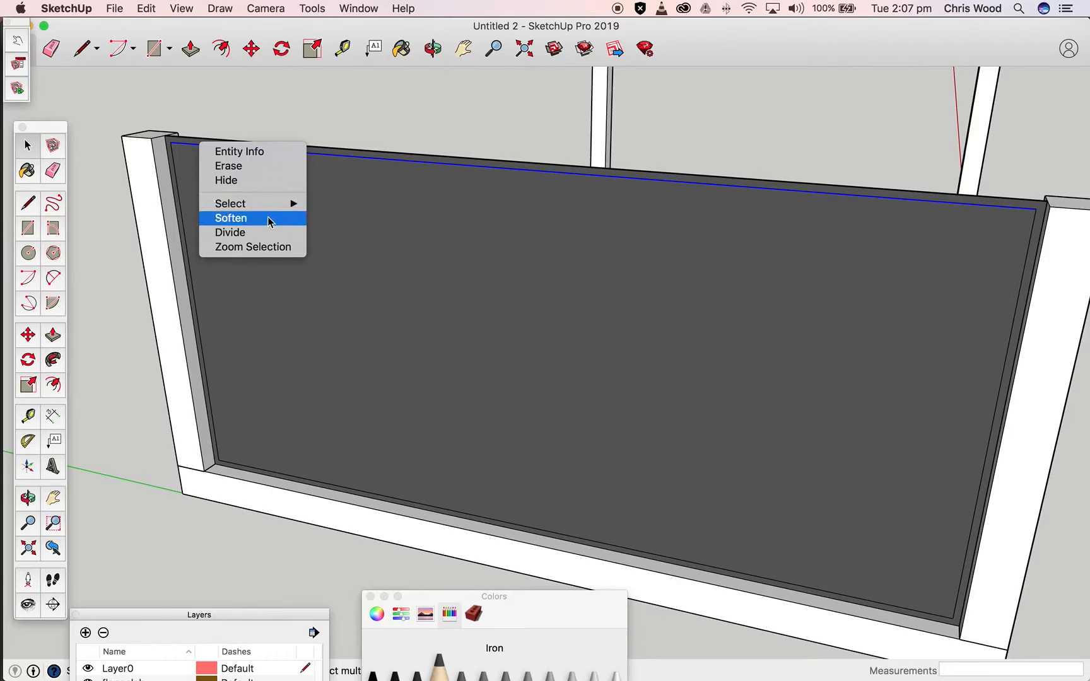
left_click(346, 116)
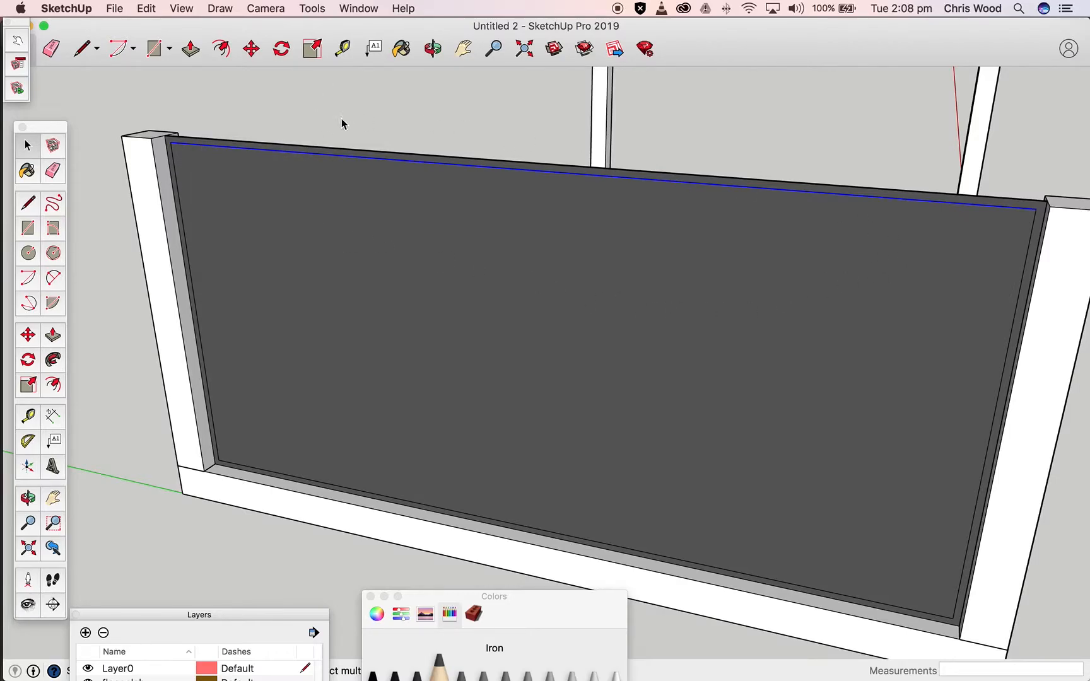
right_click(327, 159)
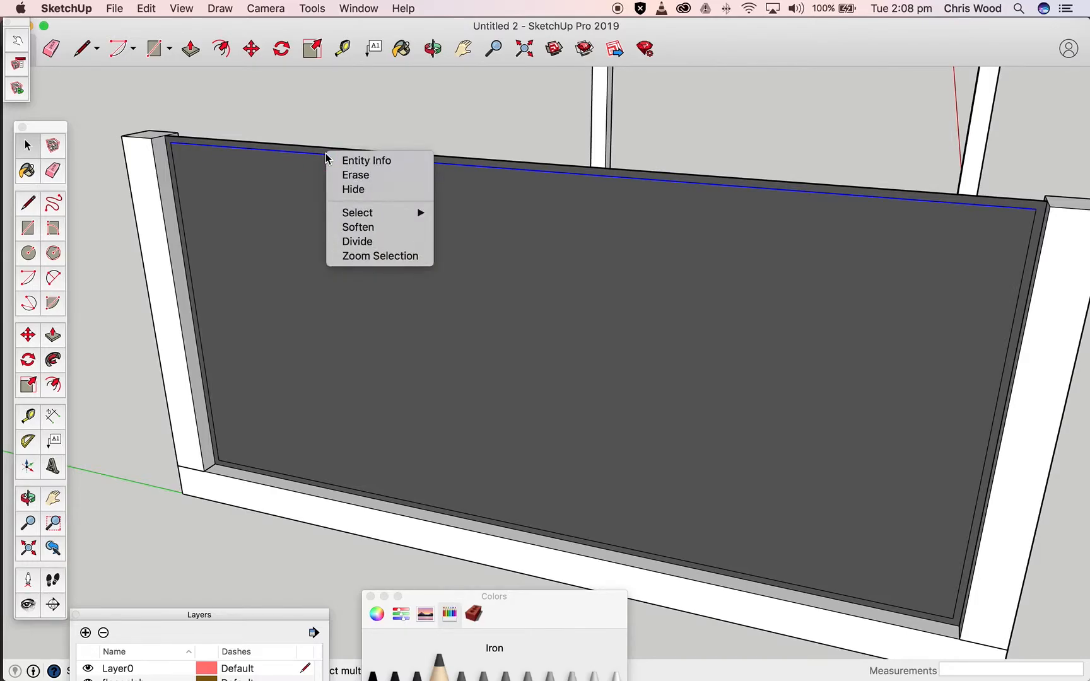
left_click(365, 243)
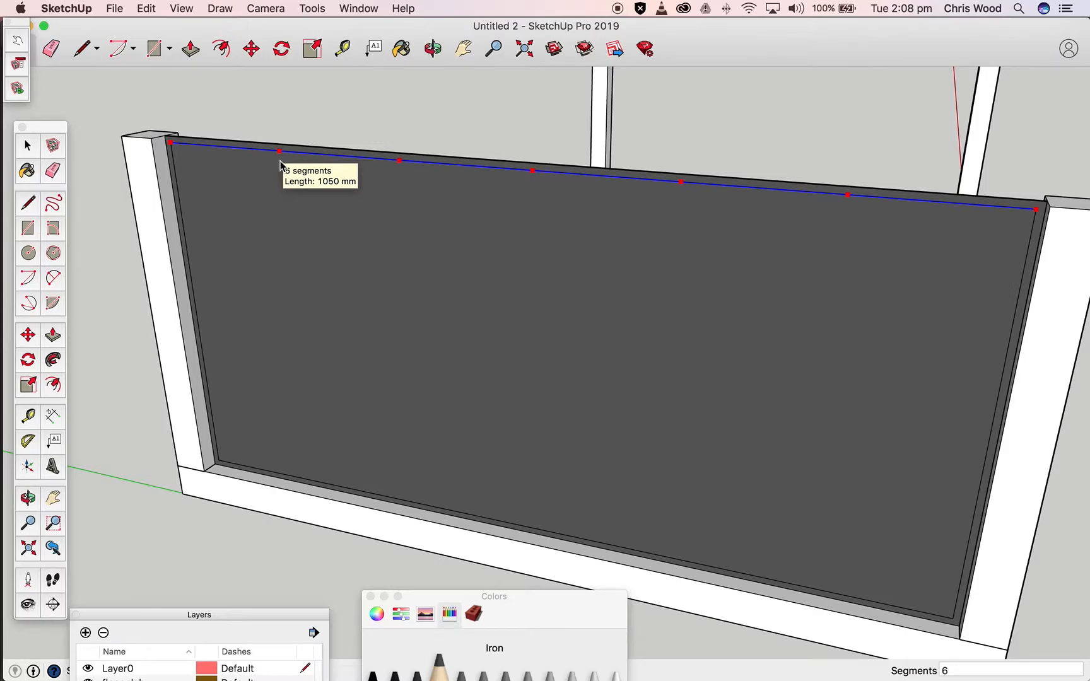
left_click(281, 162)
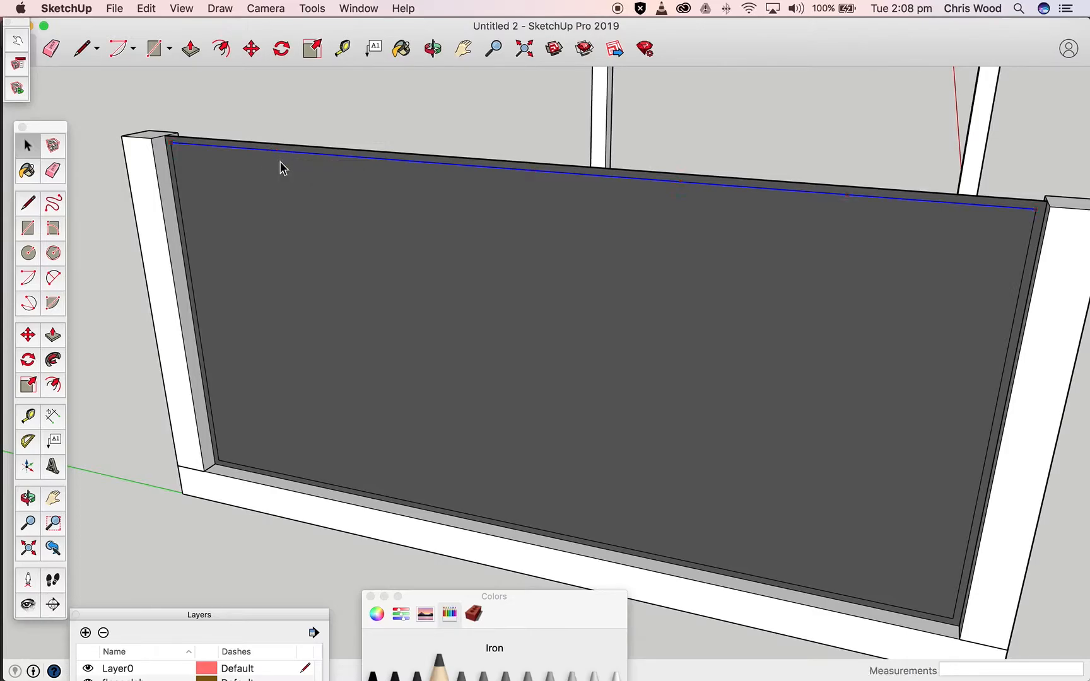
Draw a 2900 mm vertical line from the upper edge's first division point down to the frame's lower inner edge
left_click(29, 205)
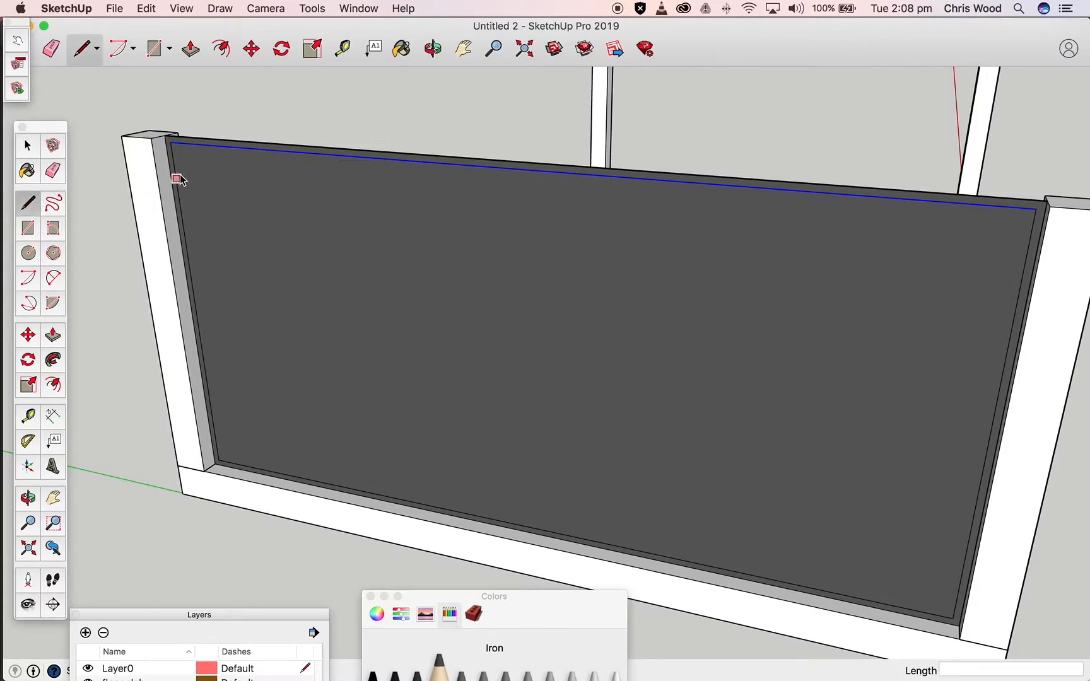
left_click(279, 150)
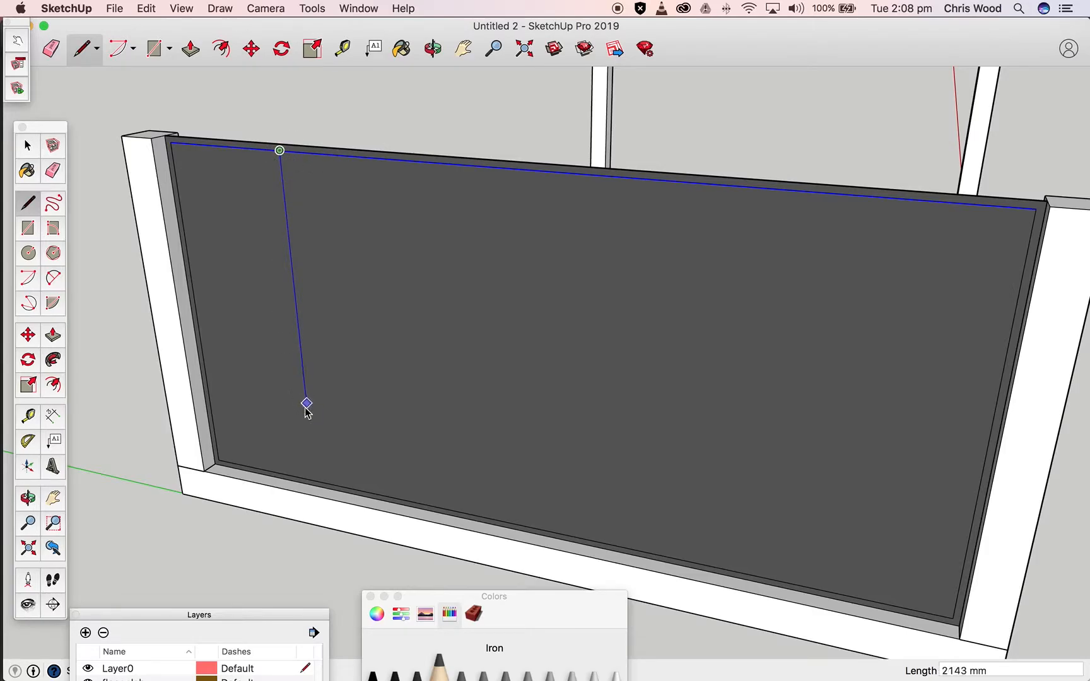
left_click(314, 474)
left_click(464, 164)
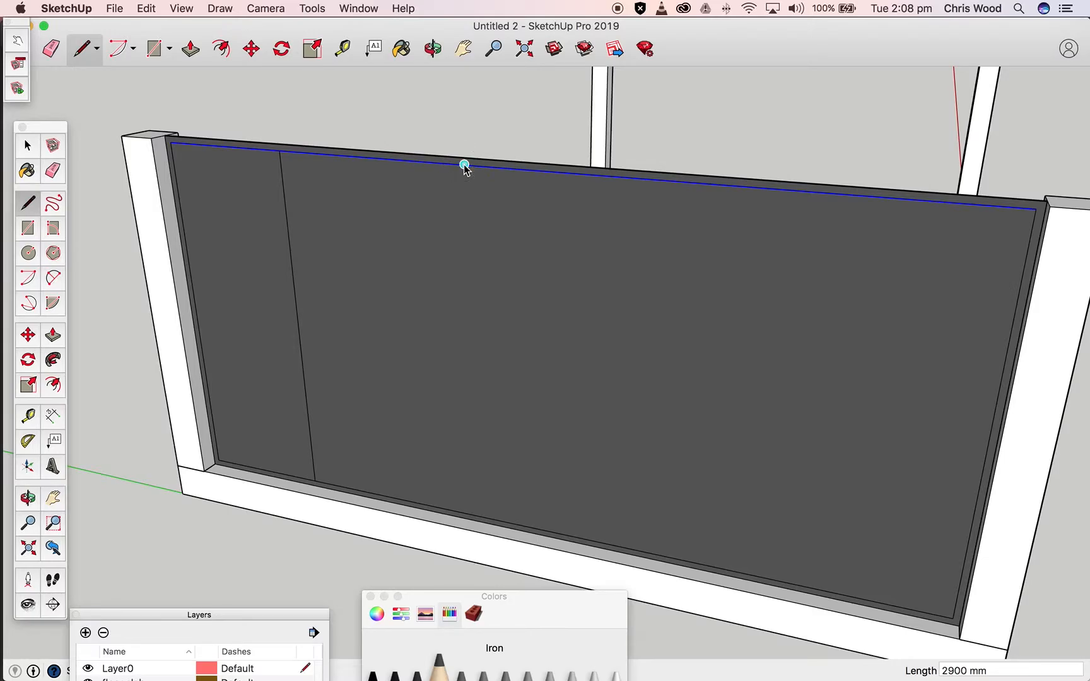
left_click(469, 358)
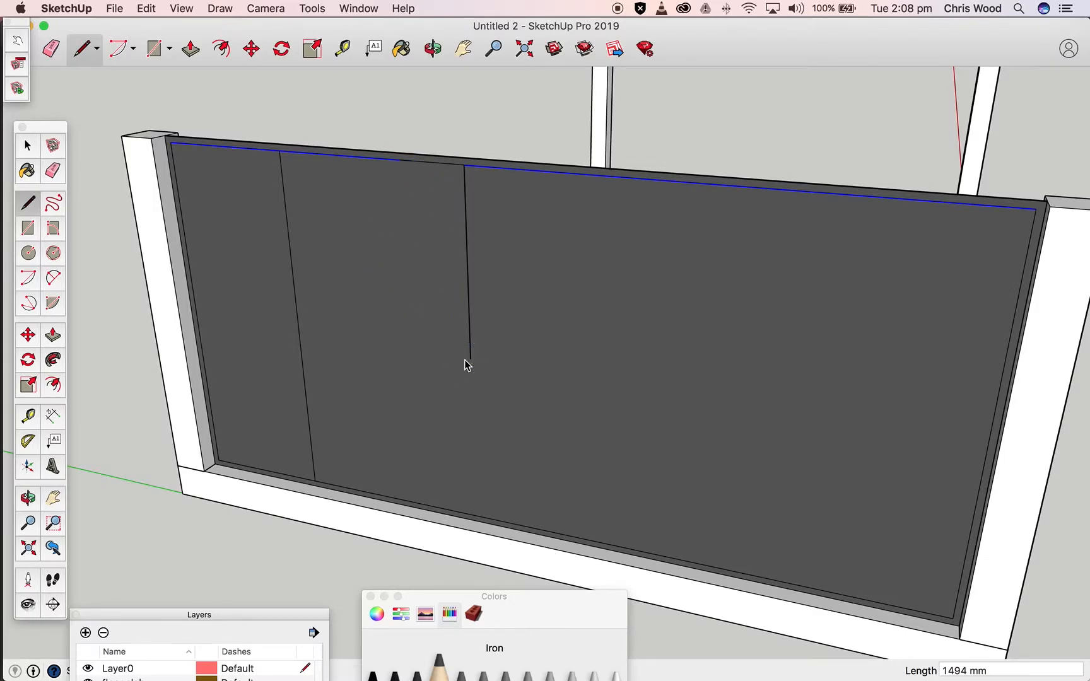
key("super+z")
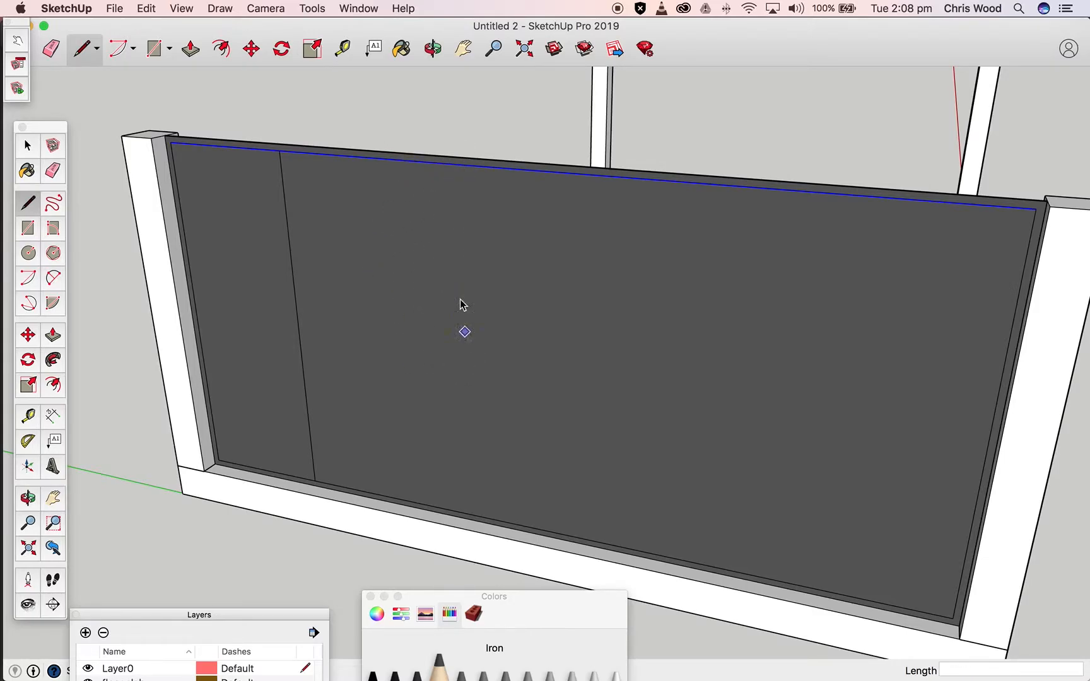
Draw 2900 mm vertical lines from the remaining four division points down to the lower inner edge, splitting the wall into six panels
left_click(400, 160)
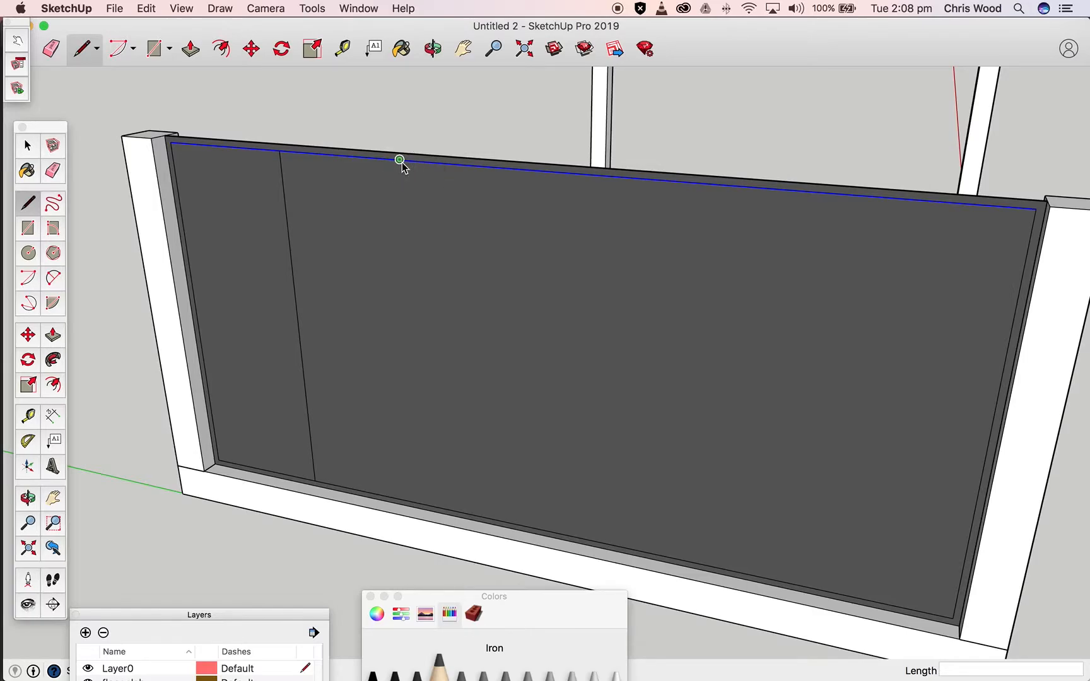
left_click(418, 502)
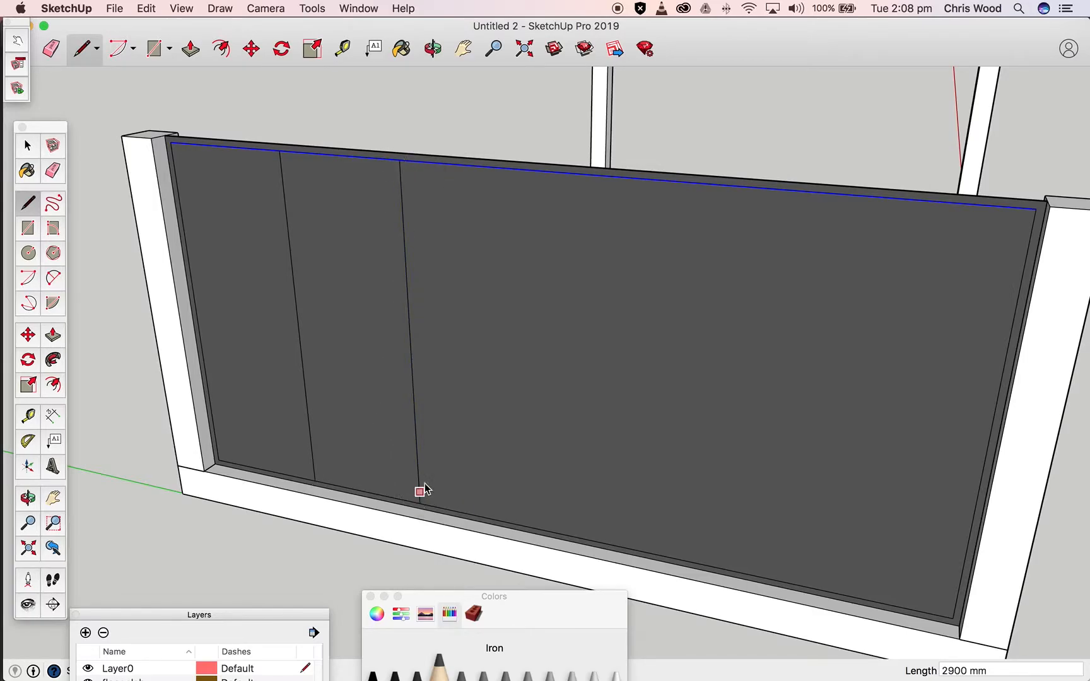
left_click(532, 170)
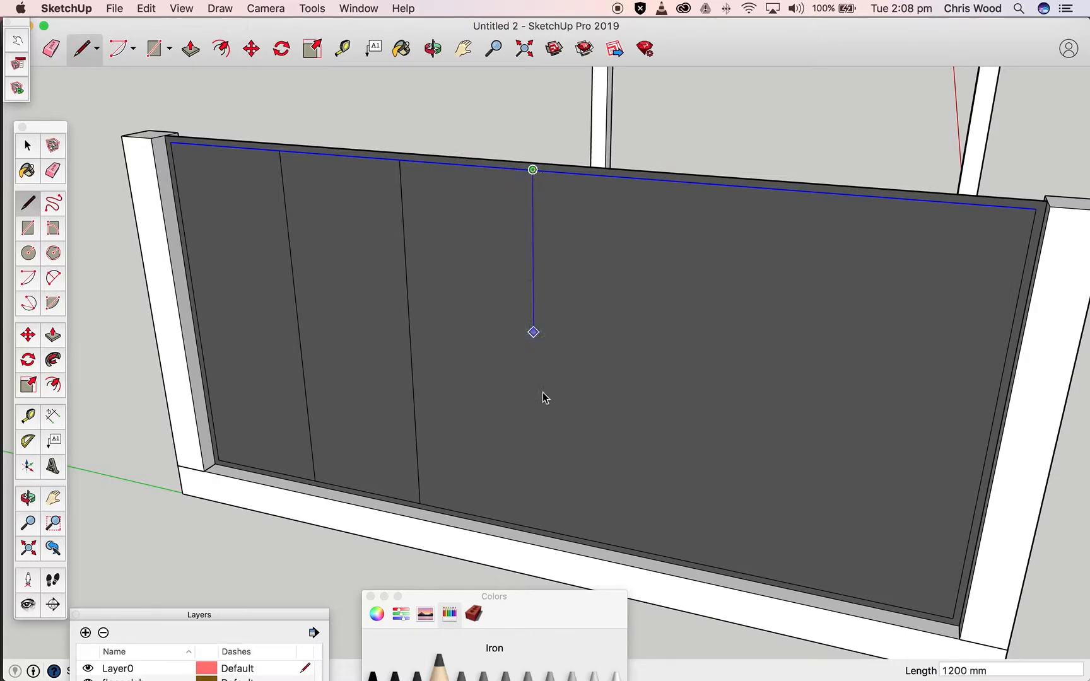
left_click(536, 524)
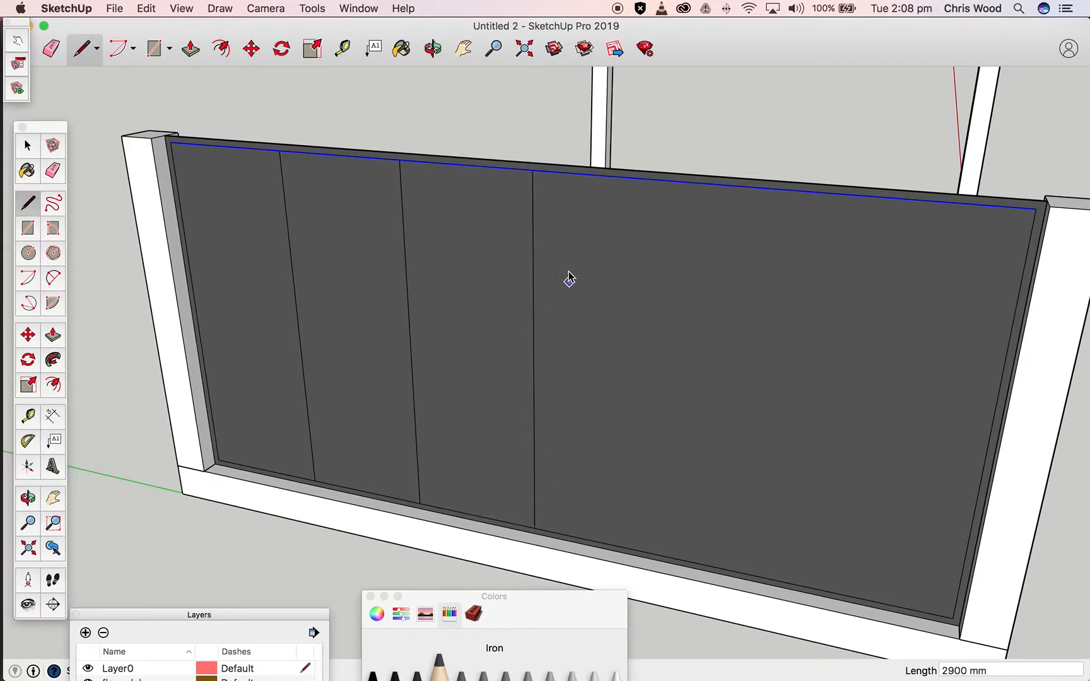
left_click(682, 183)
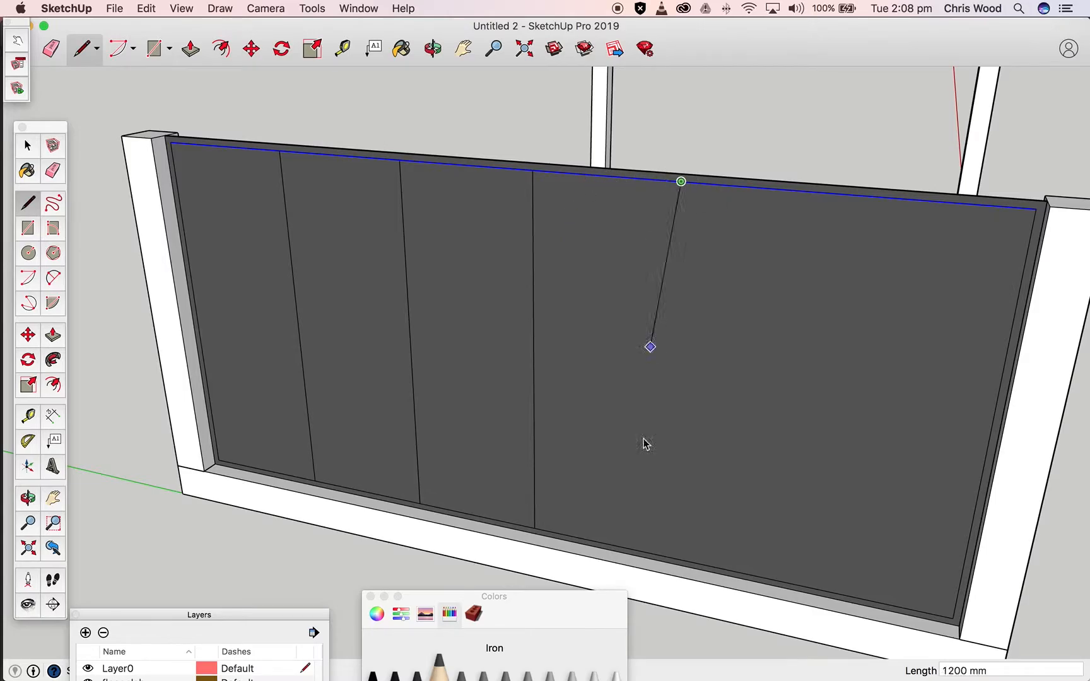
left_click(660, 546)
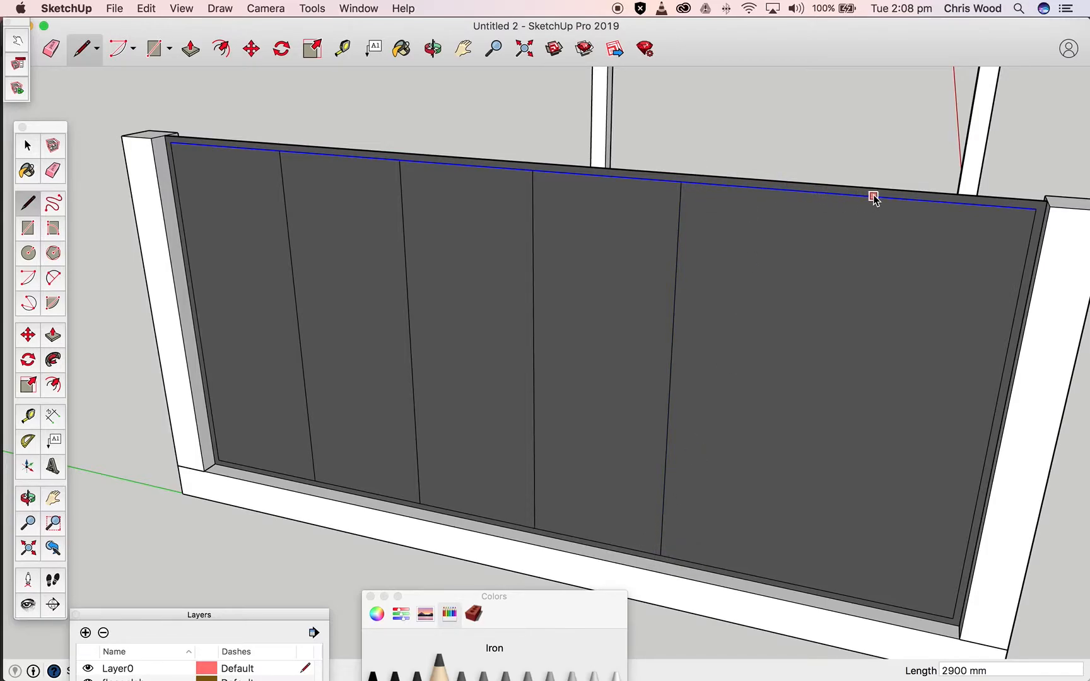
left_click(847, 195)
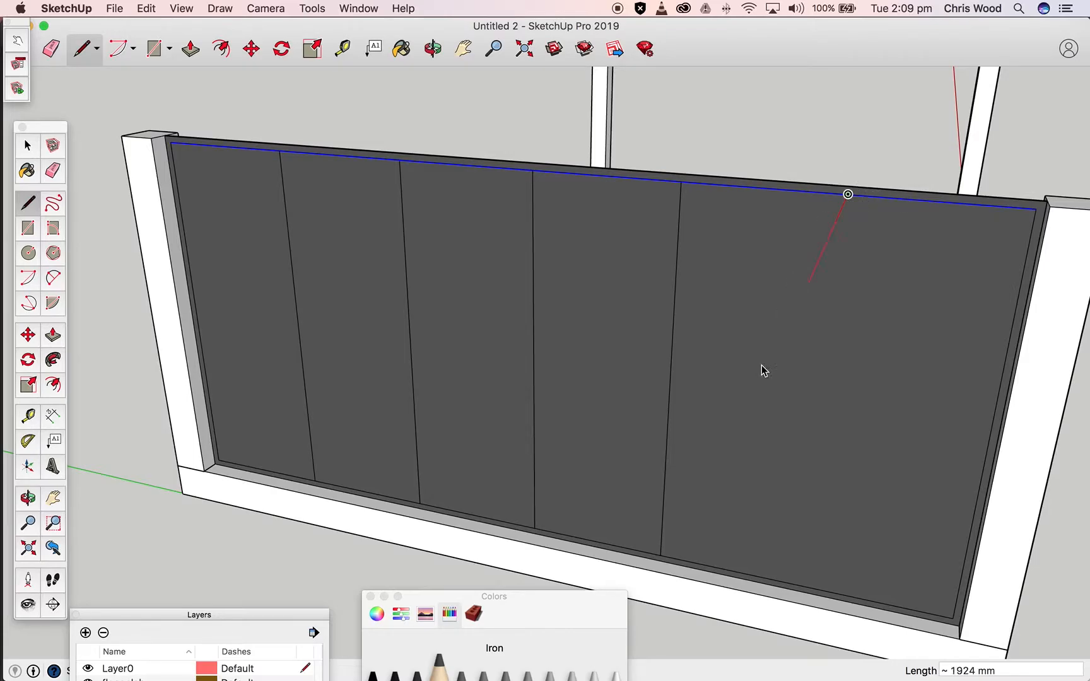
left_click(800, 585)
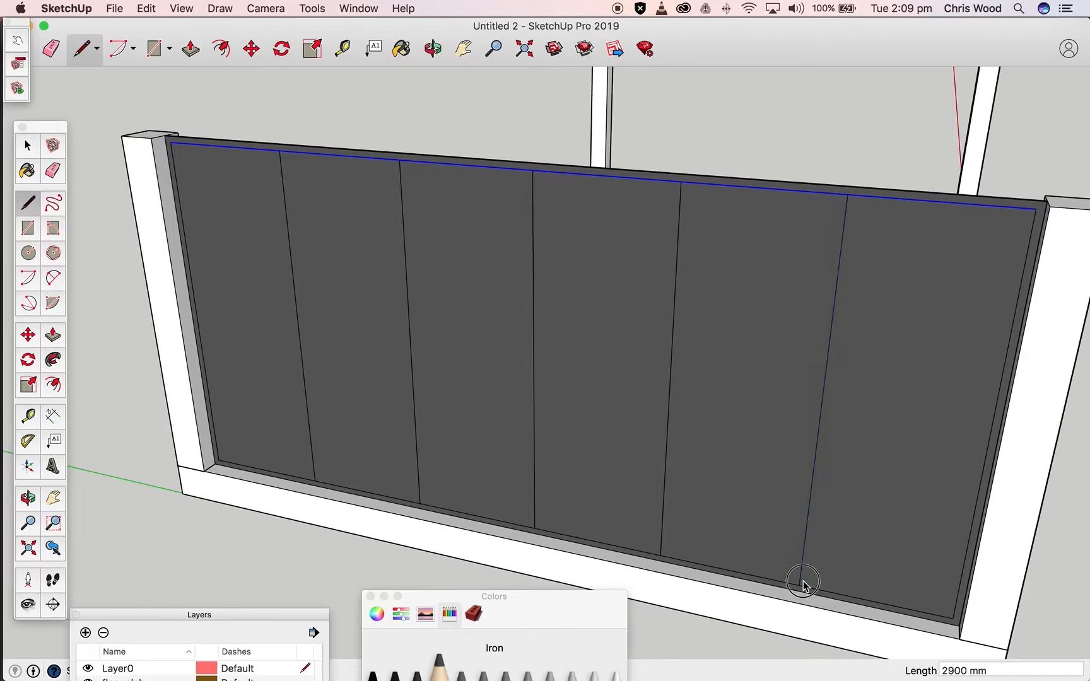
Offset the outline of the first window panel, beside the left column, inward by 50 mm
middle_click_drag(406, 372, 424, 343)
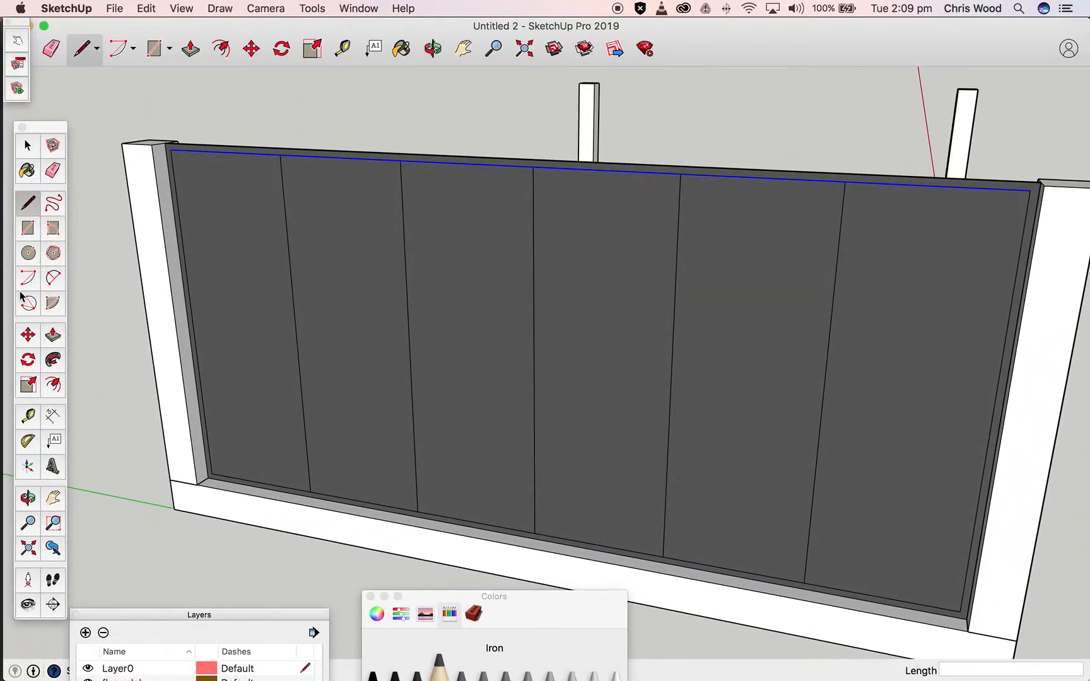
left_click(27, 146)
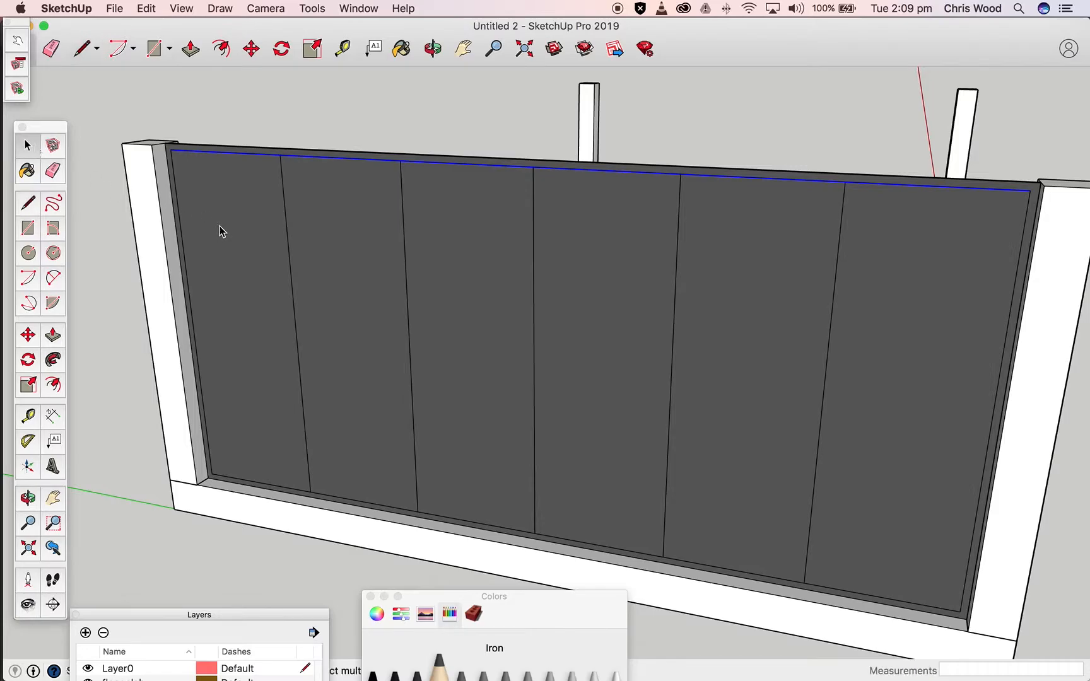
left_click(54, 387)
left_click(288, 296)
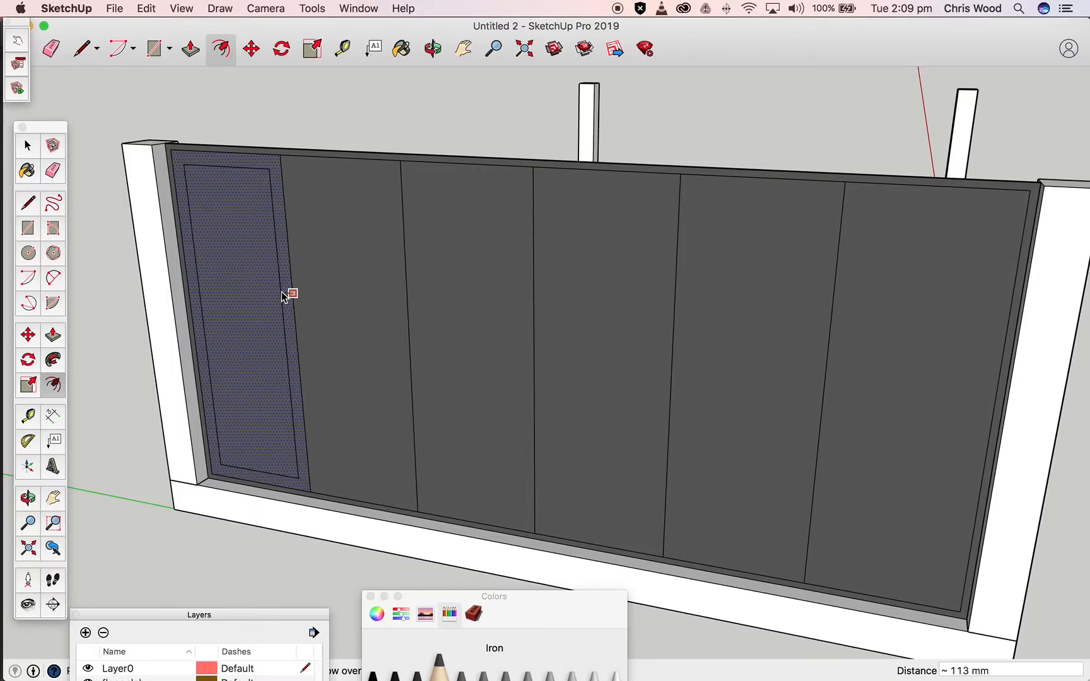
type("50")
key("Return")
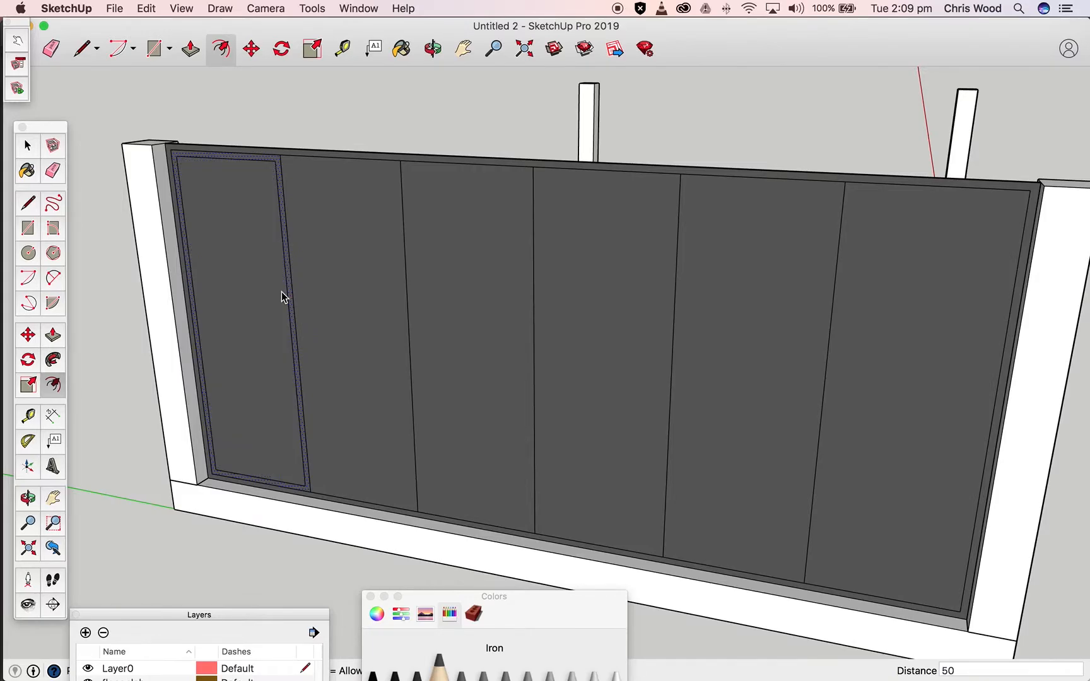
Repeat the 50 mm inward offset on the second window panel
left_click(27, 145)
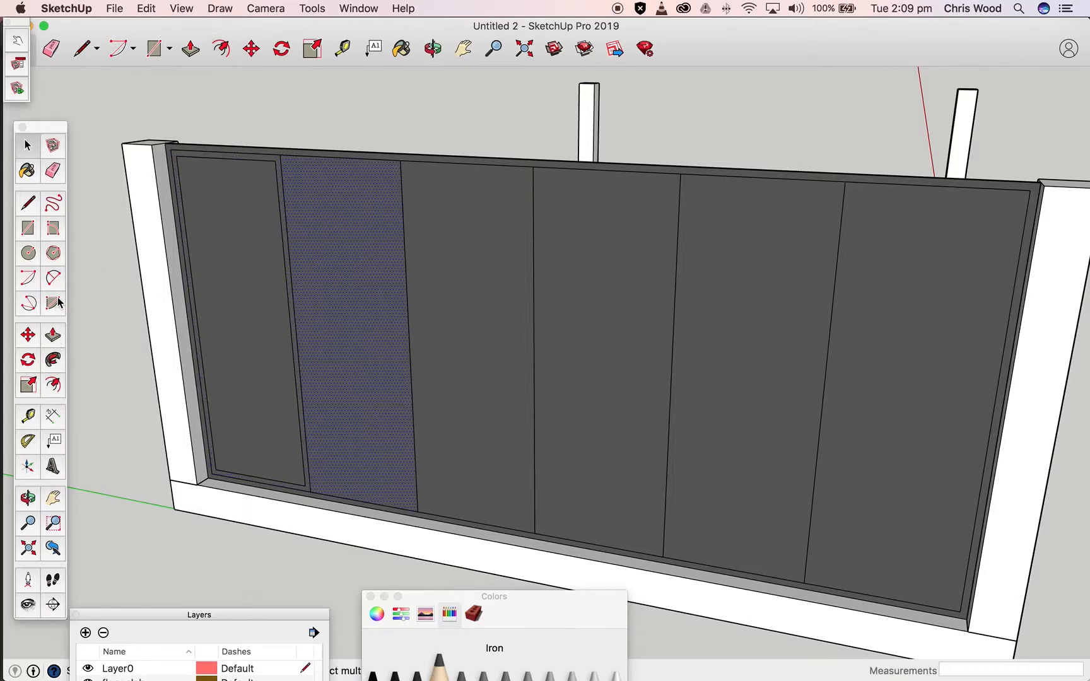
left_click(55, 382)
double_click(335, 293)
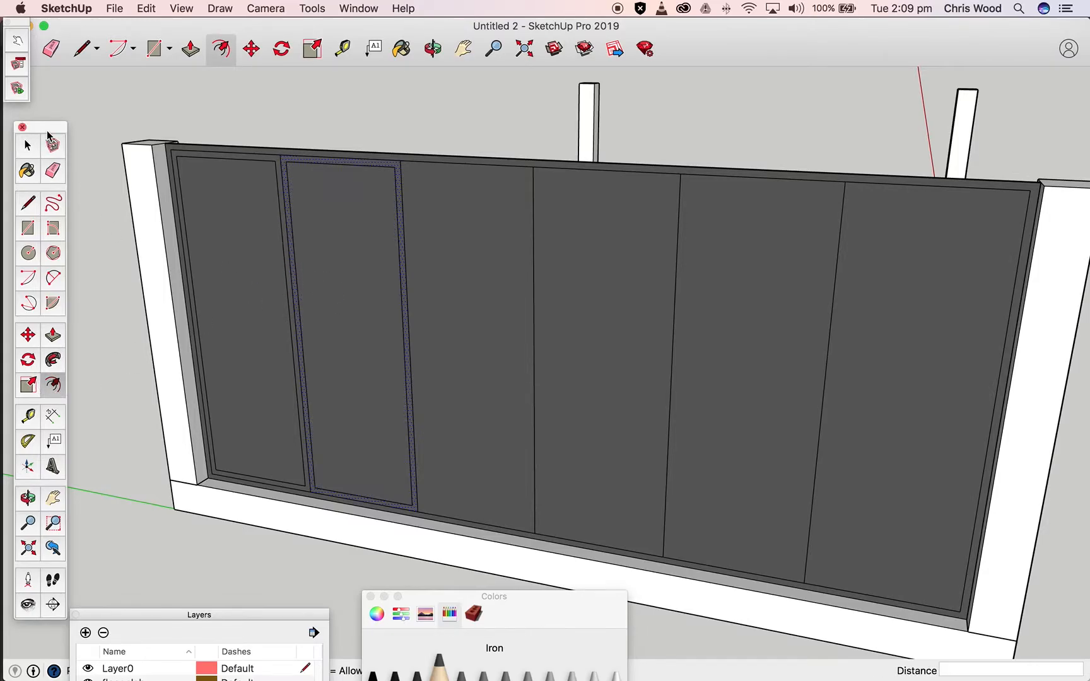
Apply the same 50 mm inward offset to the outline of the third window panel
left_click(28, 146)
left_click(484, 255)
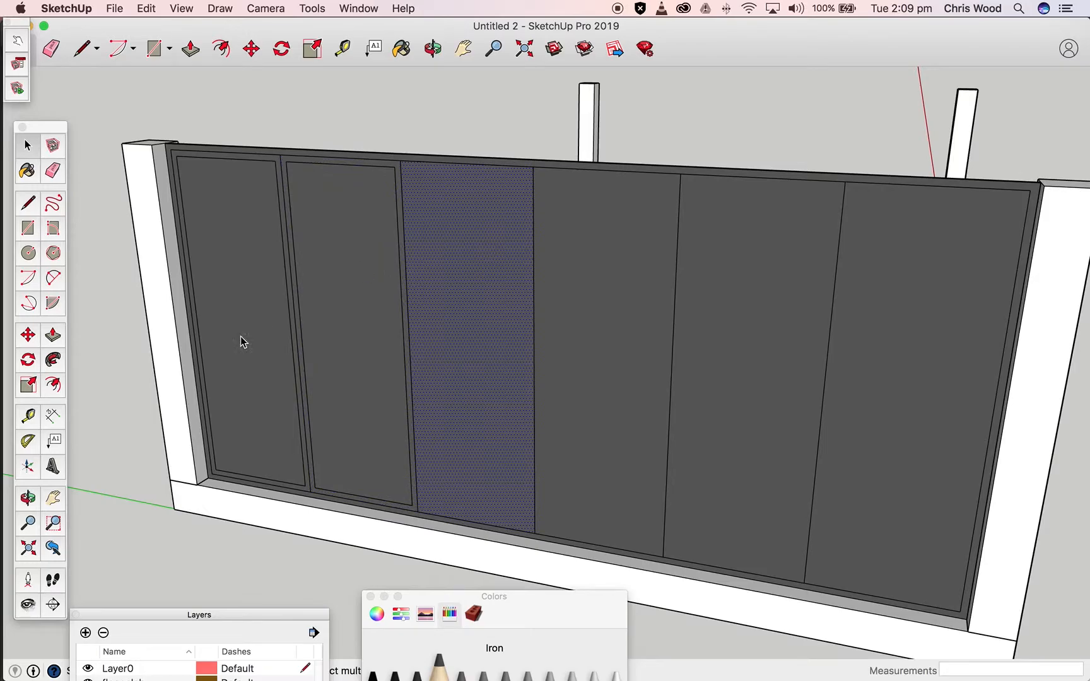
left_click(54, 383)
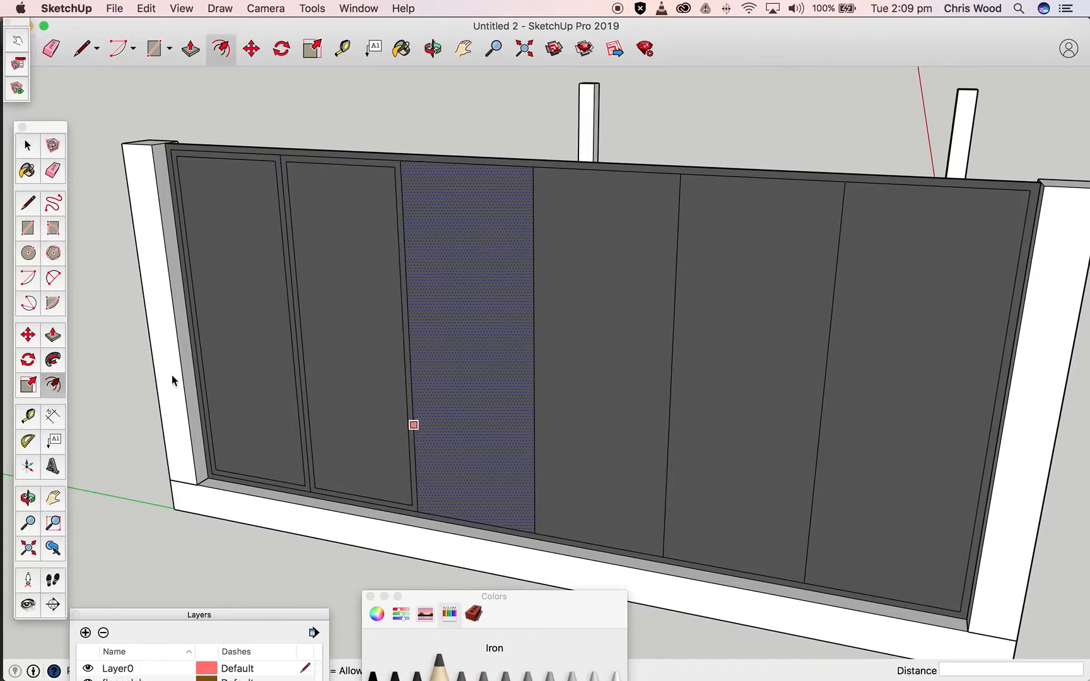
double_click(462, 329)
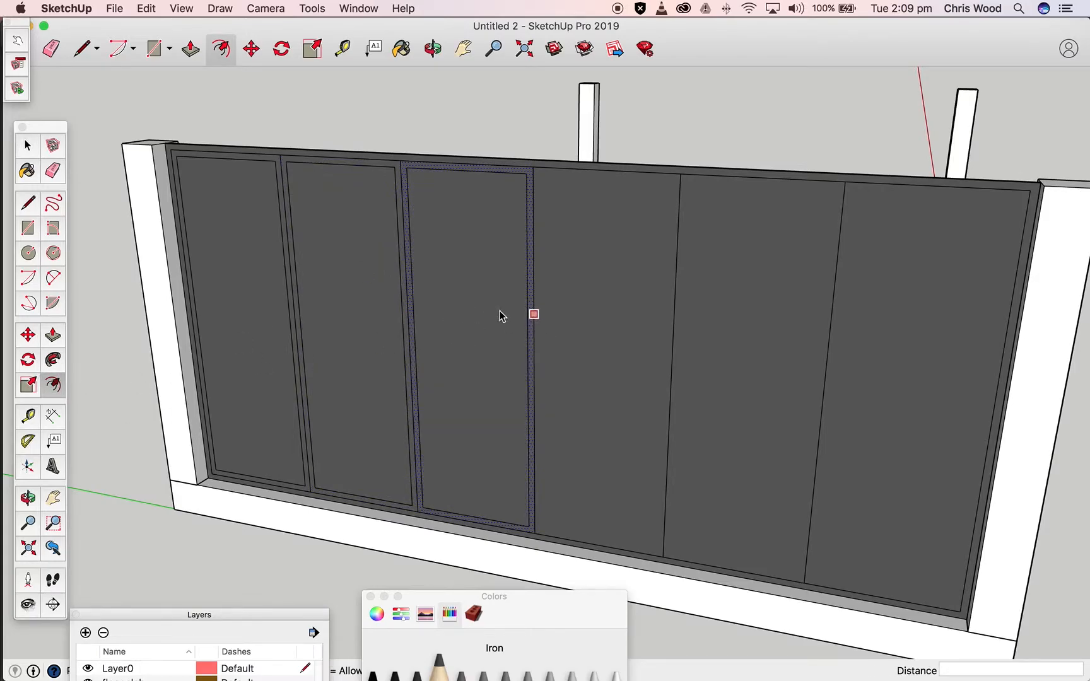
Offset the fourth window panel's outline inward by the same 50 mm
left_click(26, 146)
left_click(557, 265)
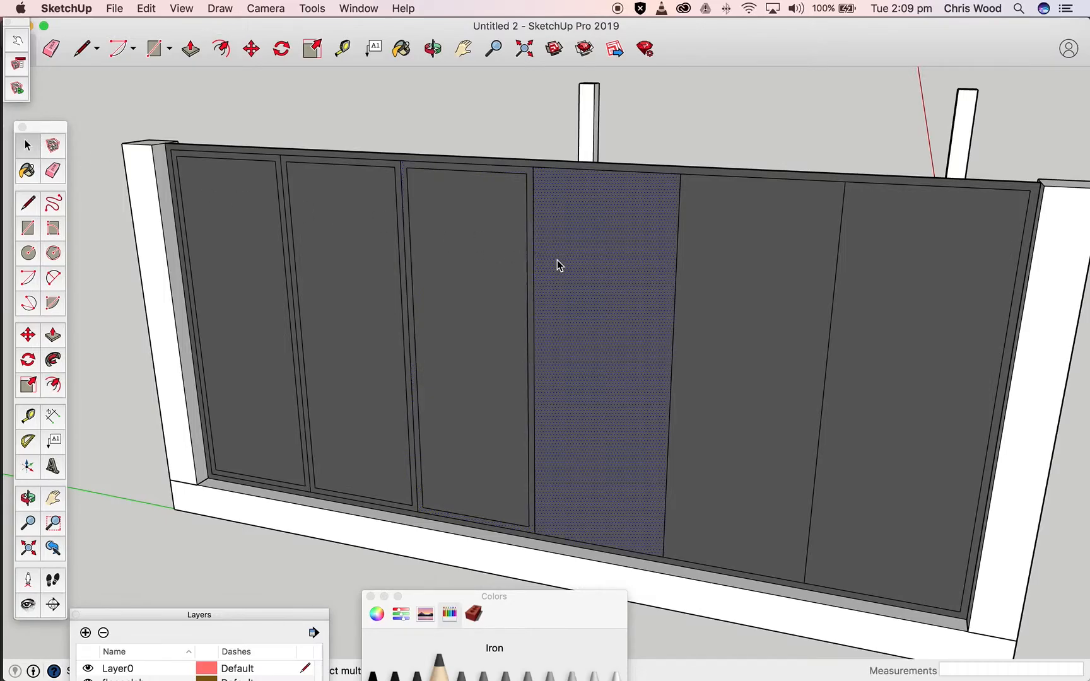
left_click(58, 387)
double_click(654, 325)
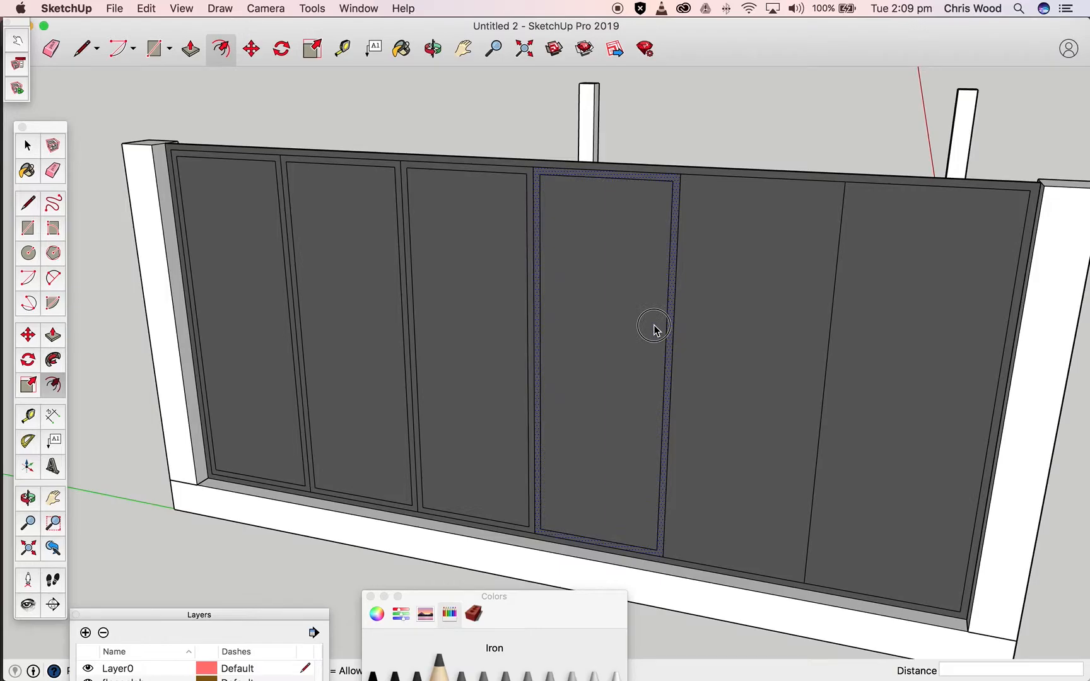
Select the fifth window panel with its edges and offset its outline inward by 50 mm
left_click(28, 148)
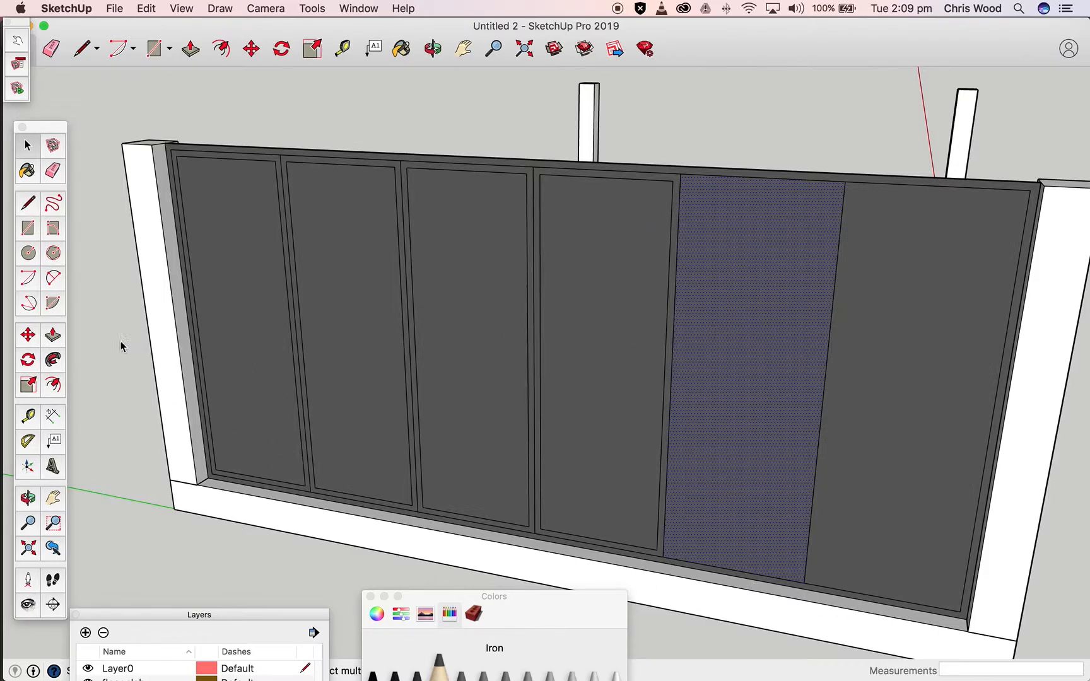
double_click(700, 325)
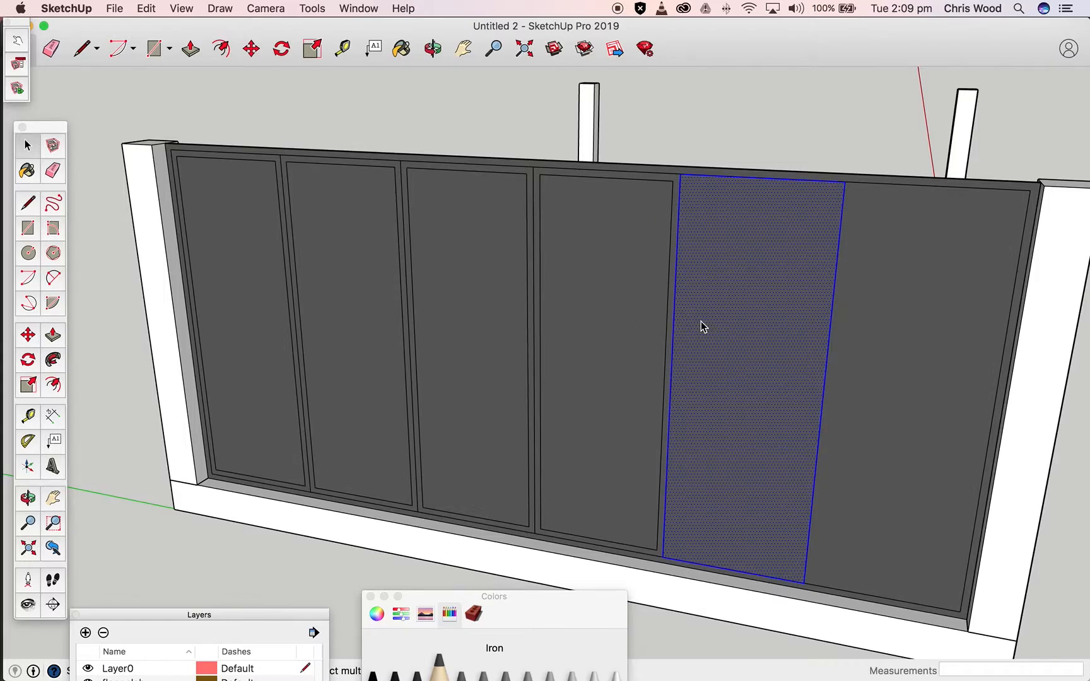
key("super+z")
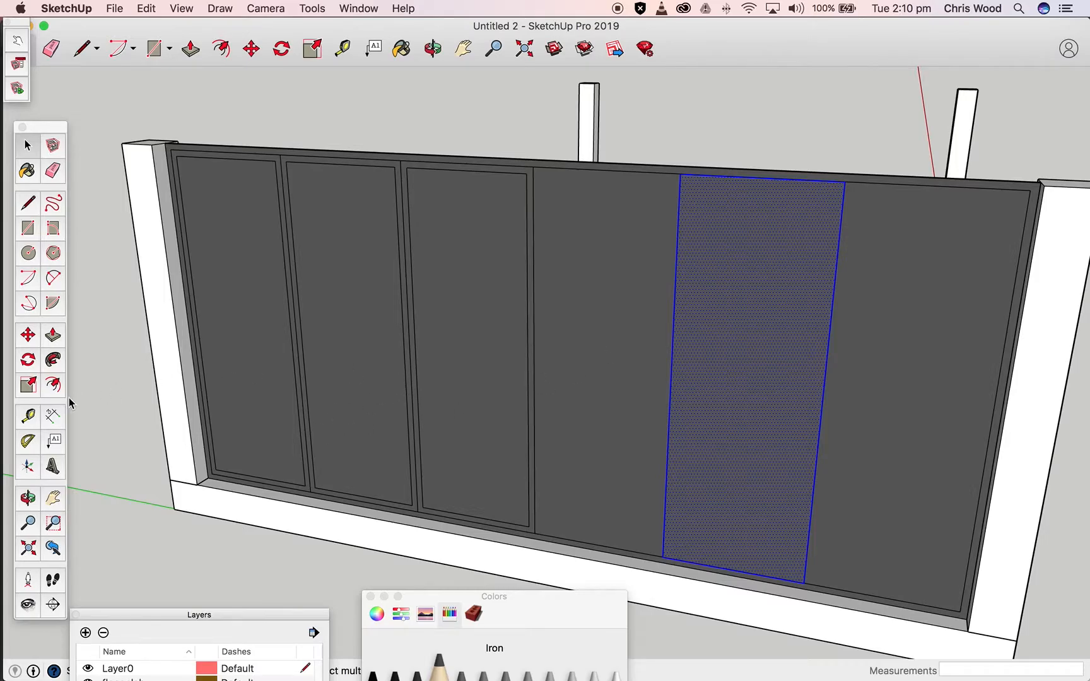
key("shift+super+z")
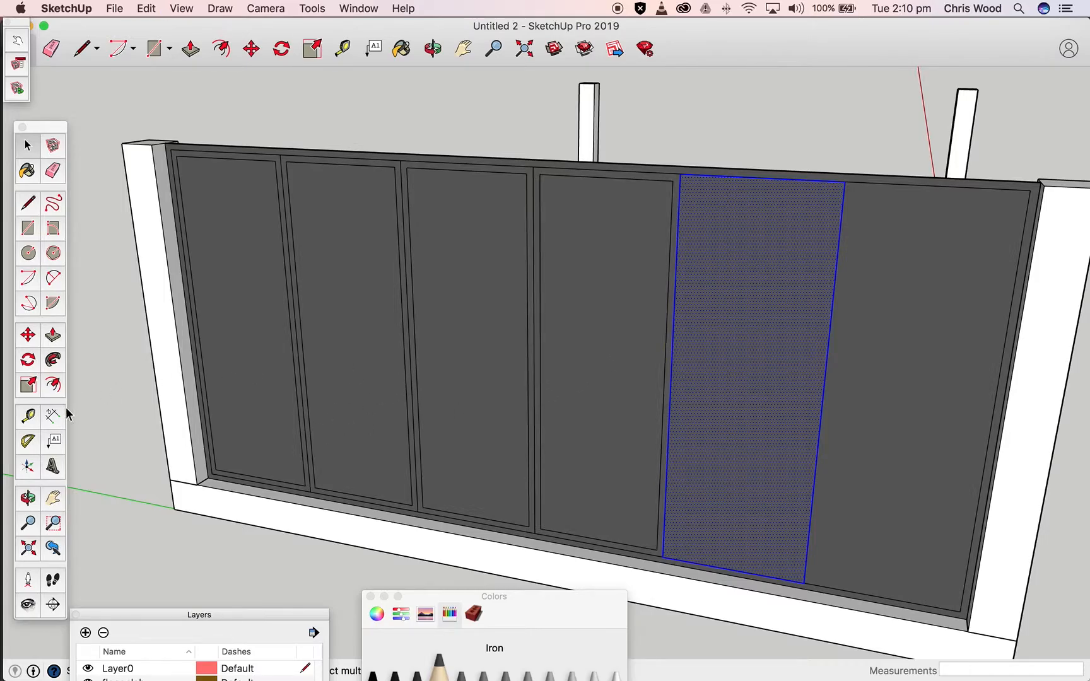
left_click(53, 384)
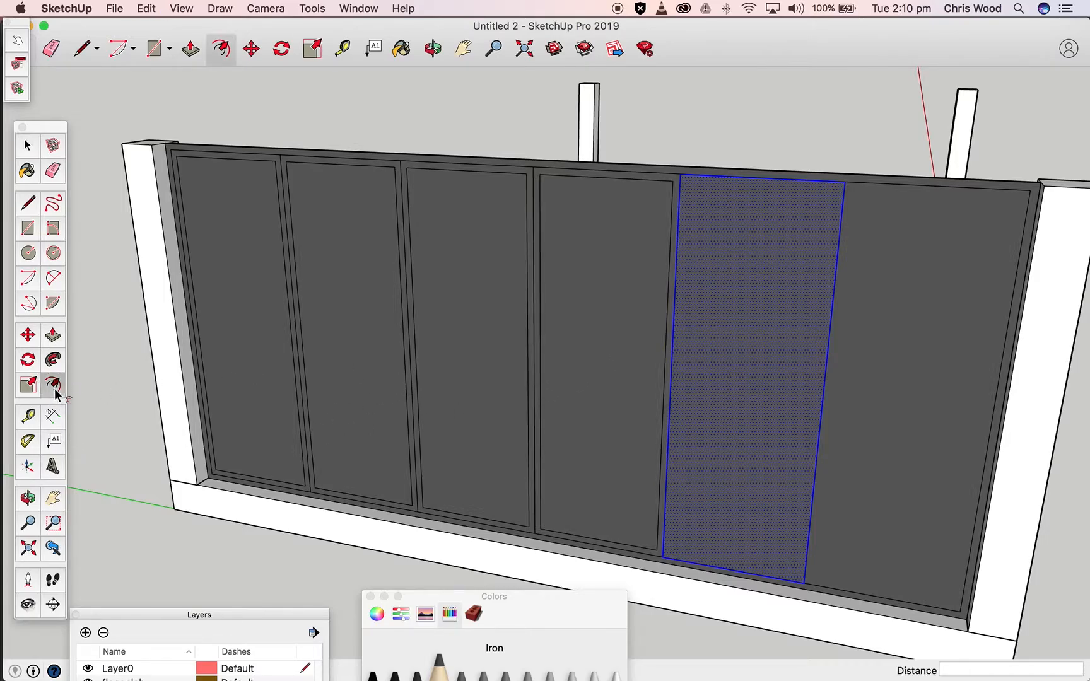
left_click(686, 308)
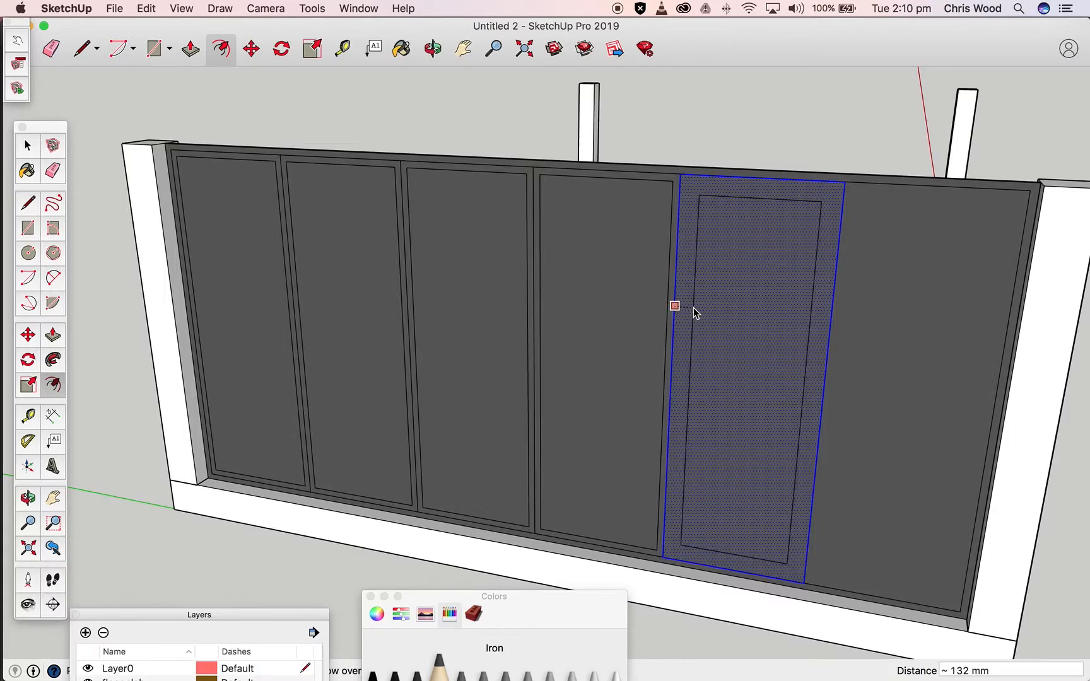
type("50")
key("Return")
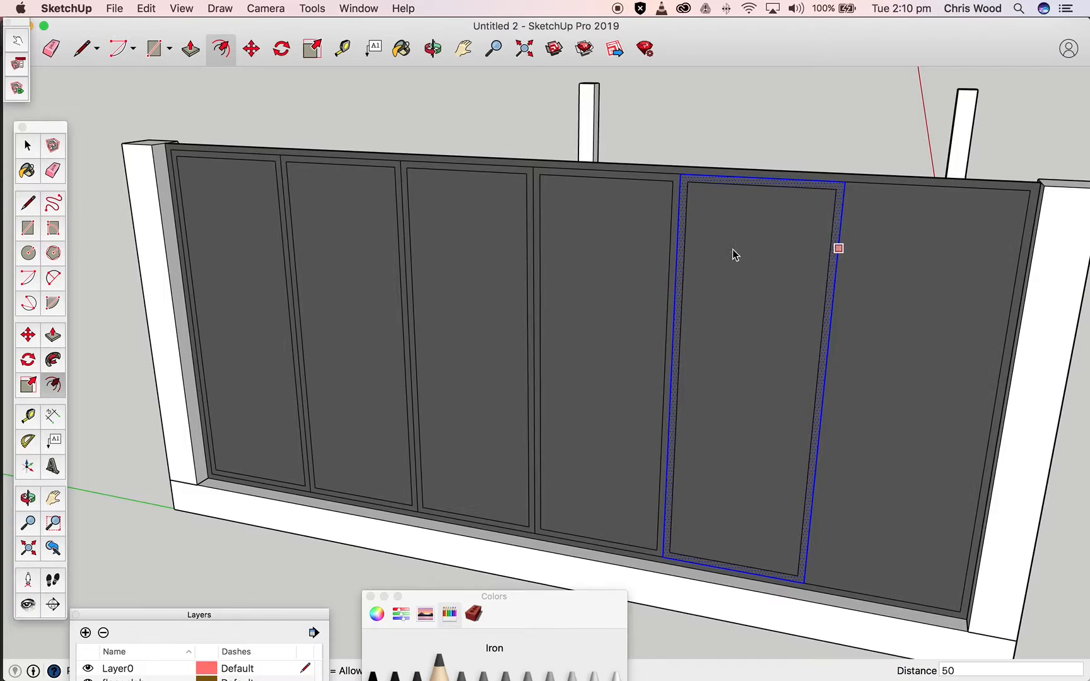
Offset the outline of the sixth and last window panel inward by 50 mm
left_click(27, 146)
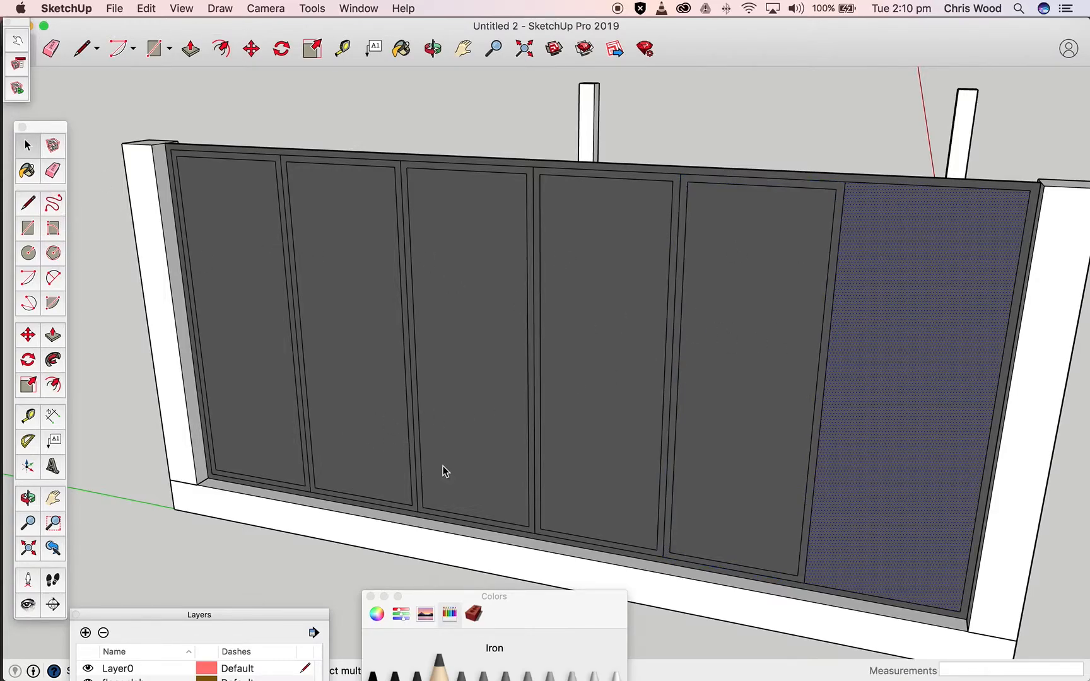
left_click(54, 384)
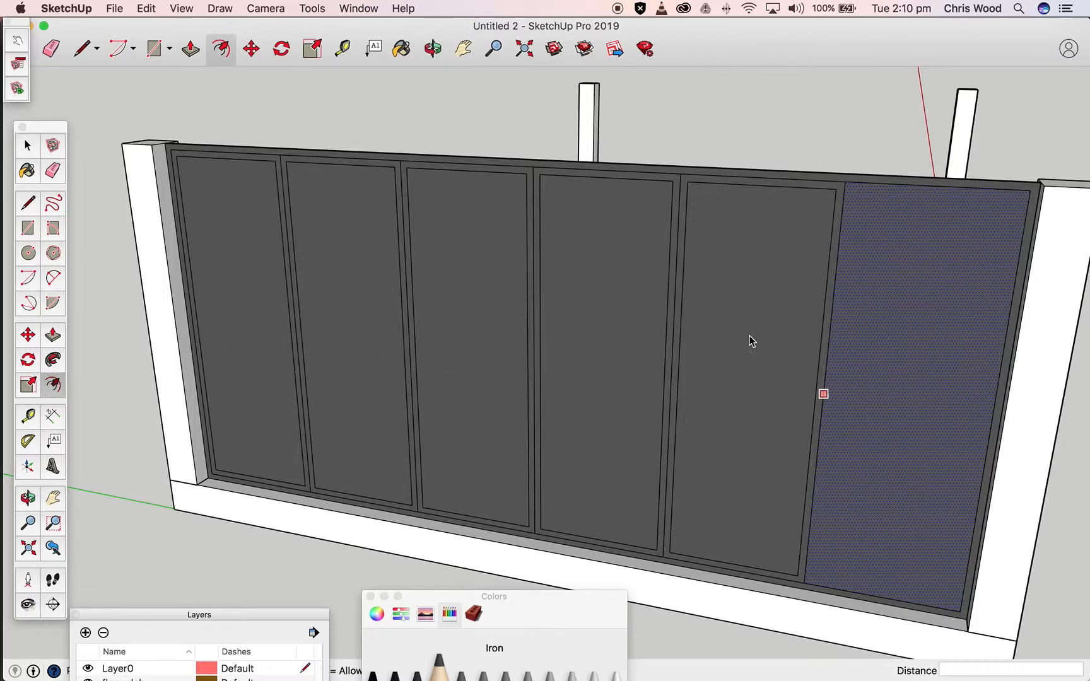
left_click(880, 249)
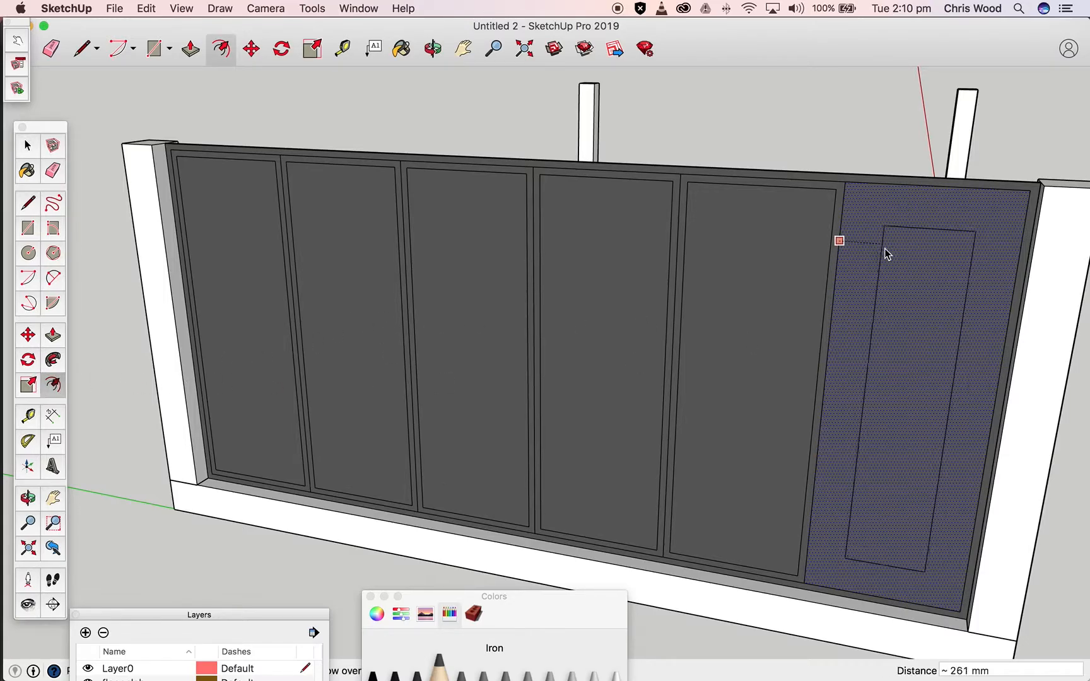
type("50")
key("Return")
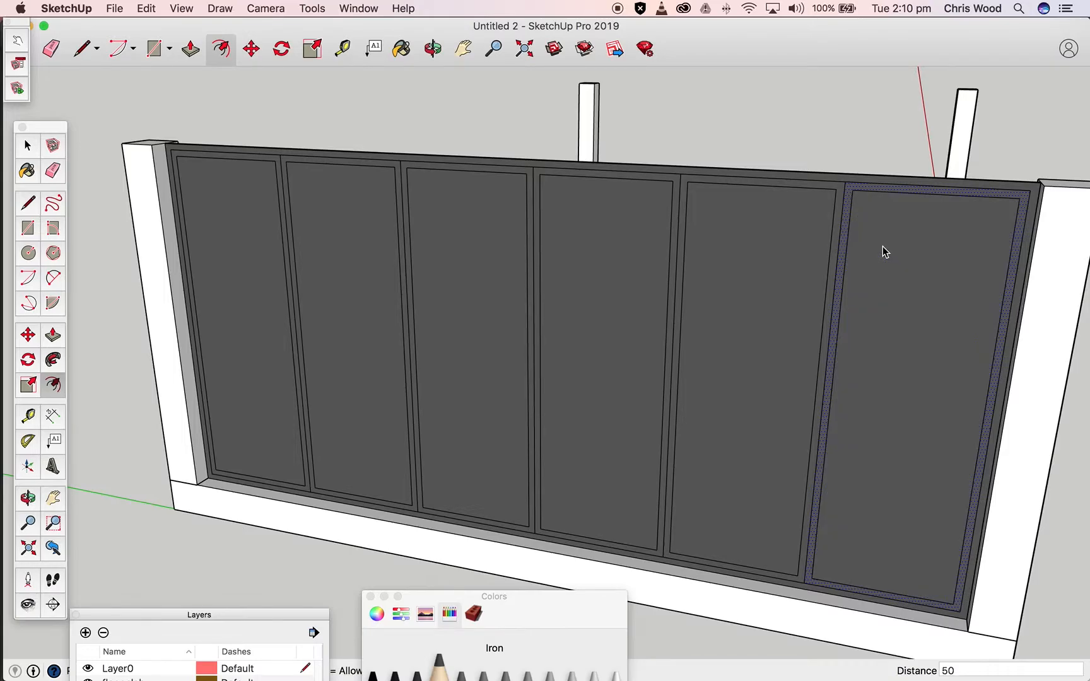
Pick the translucent blue glass from the Glass and Mirrors materials as the paint material
key("o")
left_click_drag(498, 248, 452, 413)
key("f")
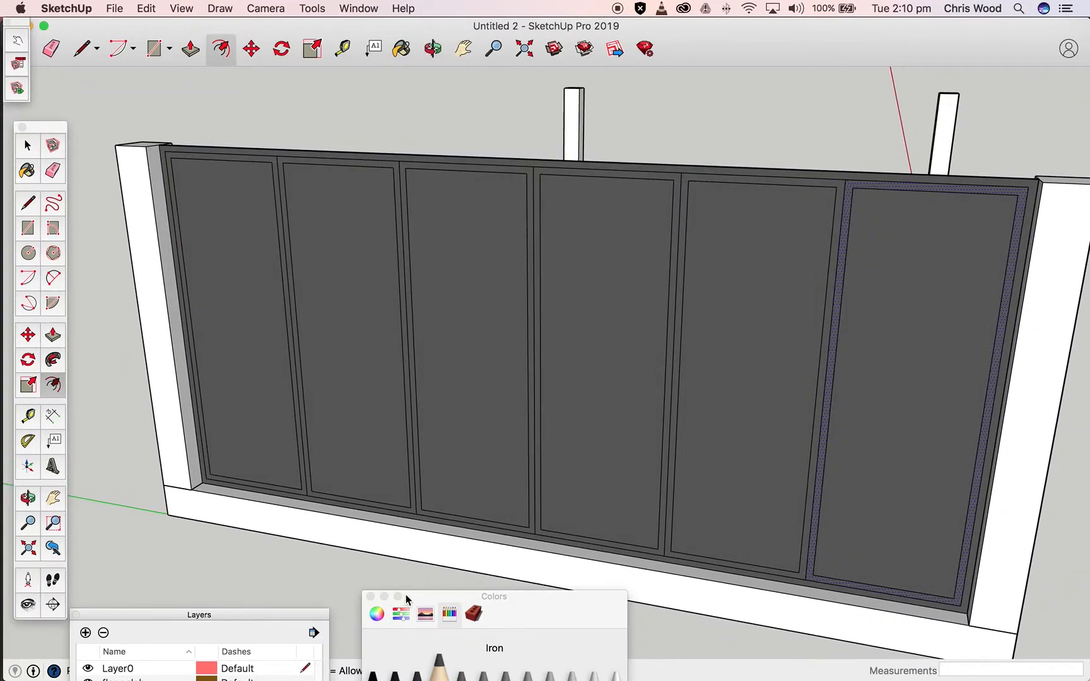
mouse_move(425, 599)
left_mouse_down()
mouse_move(104, 255)
mouse_move(139, 259)
left_mouse_up()
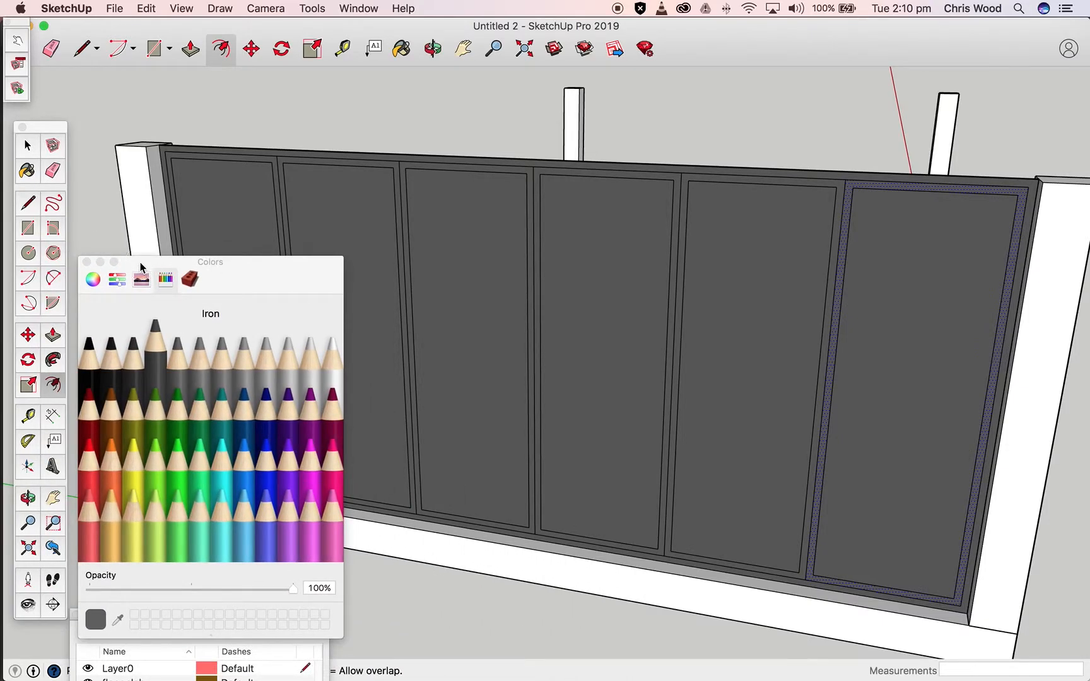
left_click(186, 283)
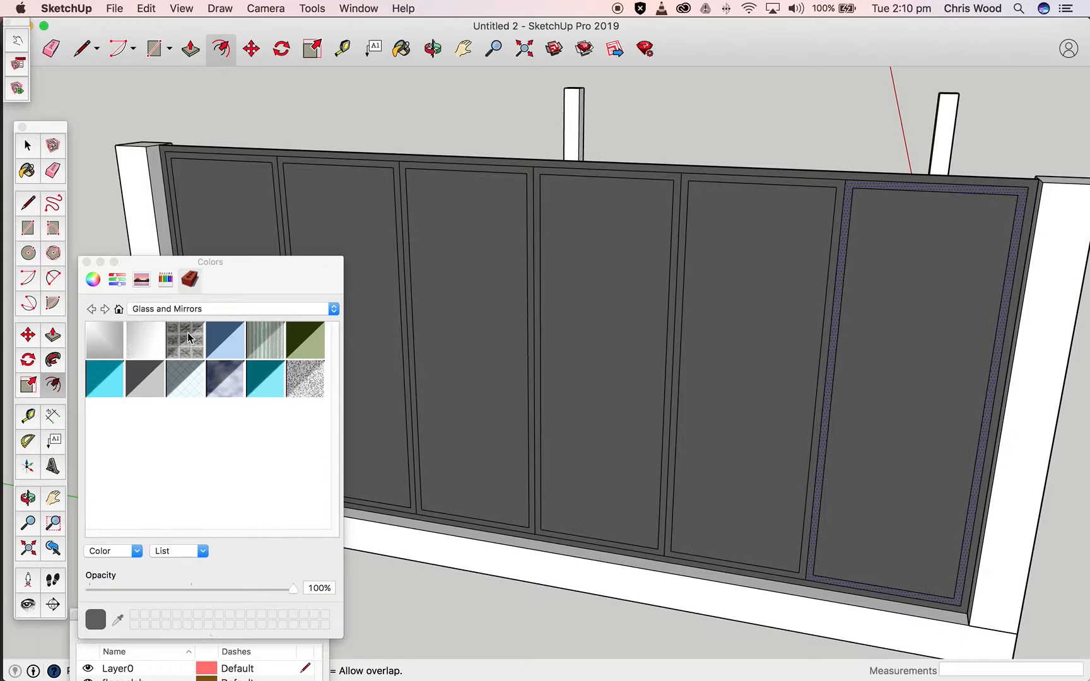
left_click(224, 340)
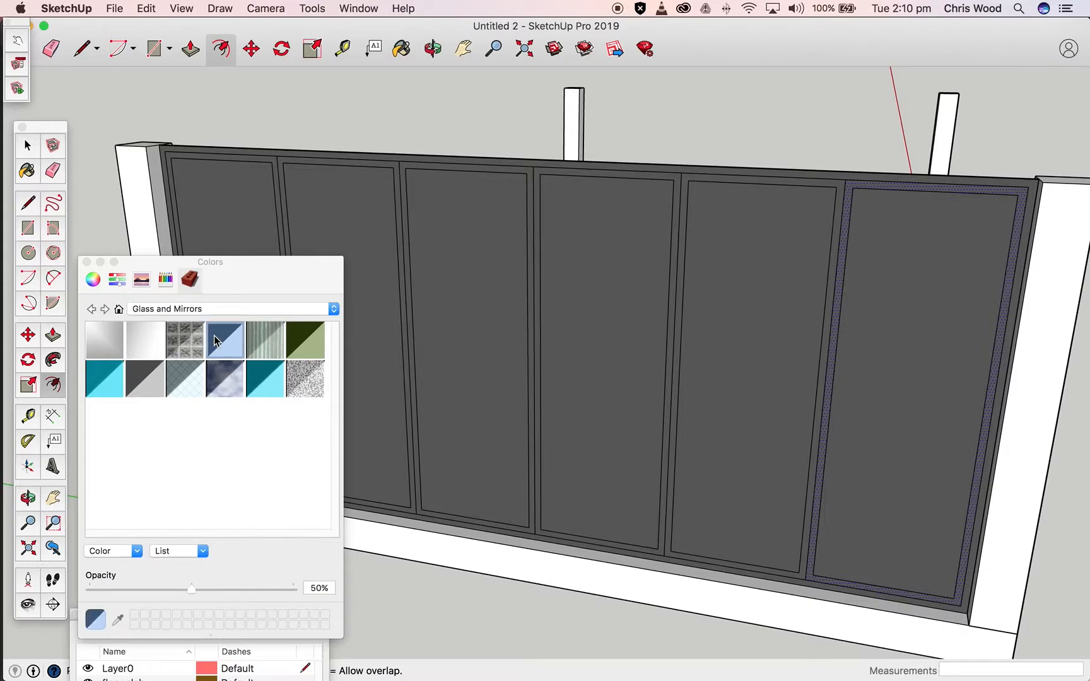
Paint the outer faces of all six window panes with the translucent blue glass, leaving the frames dark
left_click(233, 228)
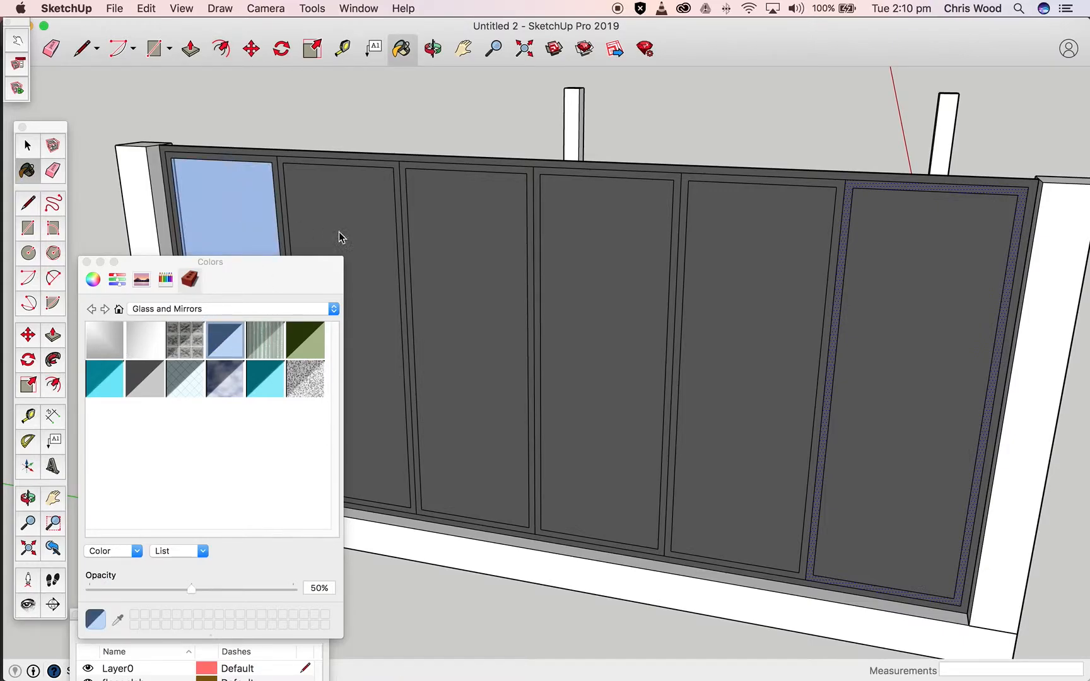
left_click(340, 232)
left_click(463, 255)
left_click(616, 289)
left_click(762, 331)
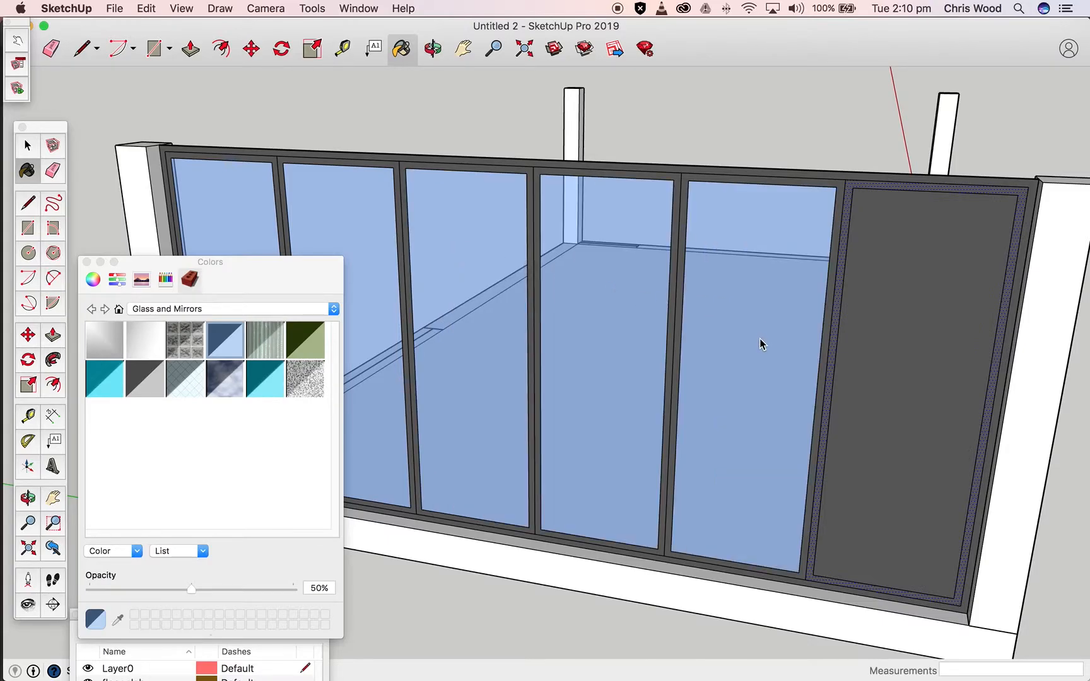
left_click(971, 351)
Paint the inner faces of the six window panes with the same translucent blue glass
mouse_move(971, 350)
middle_mouse_down()
mouse_move(858, 394)
mouse_move(315, 382)
middle_mouse_up()
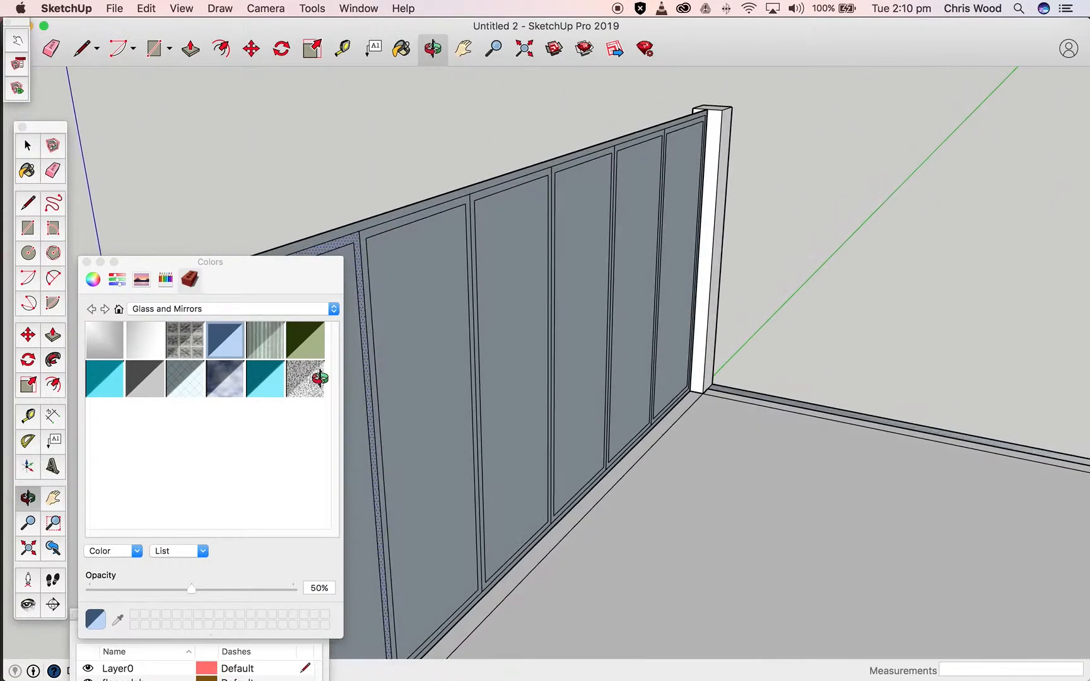
left_click(420, 357)
left_click(520, 321)
left_click(579, 294)
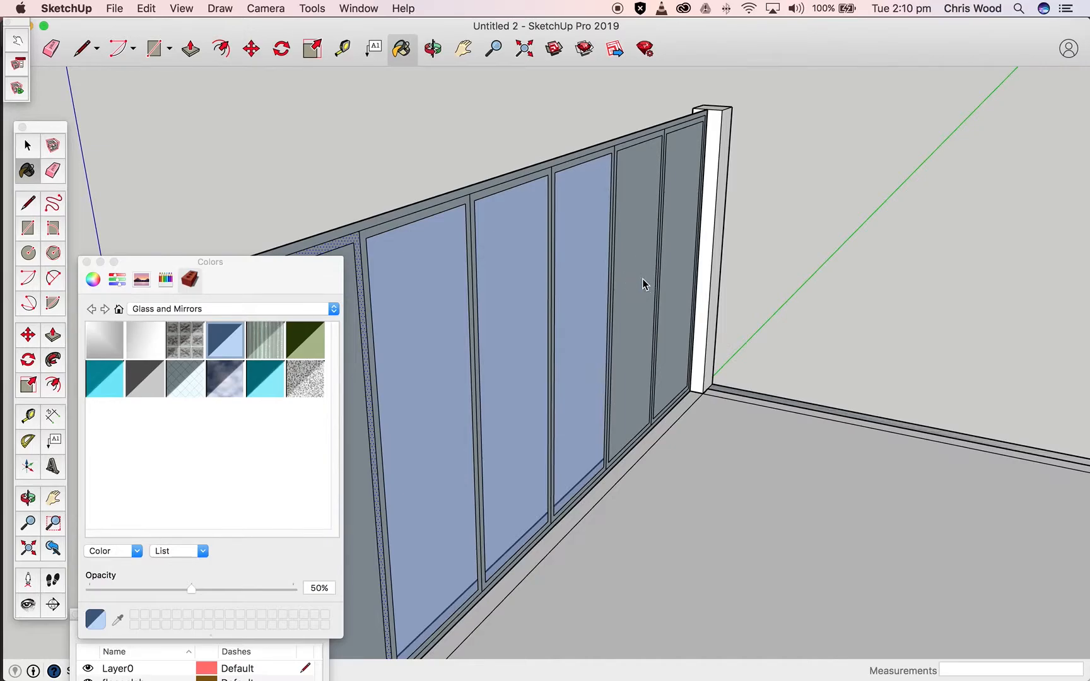
left_click(642, 280)
left_click(684, 272)
scroll(583, 317, "down", 2)
scroll(582, 316, "down", 2)
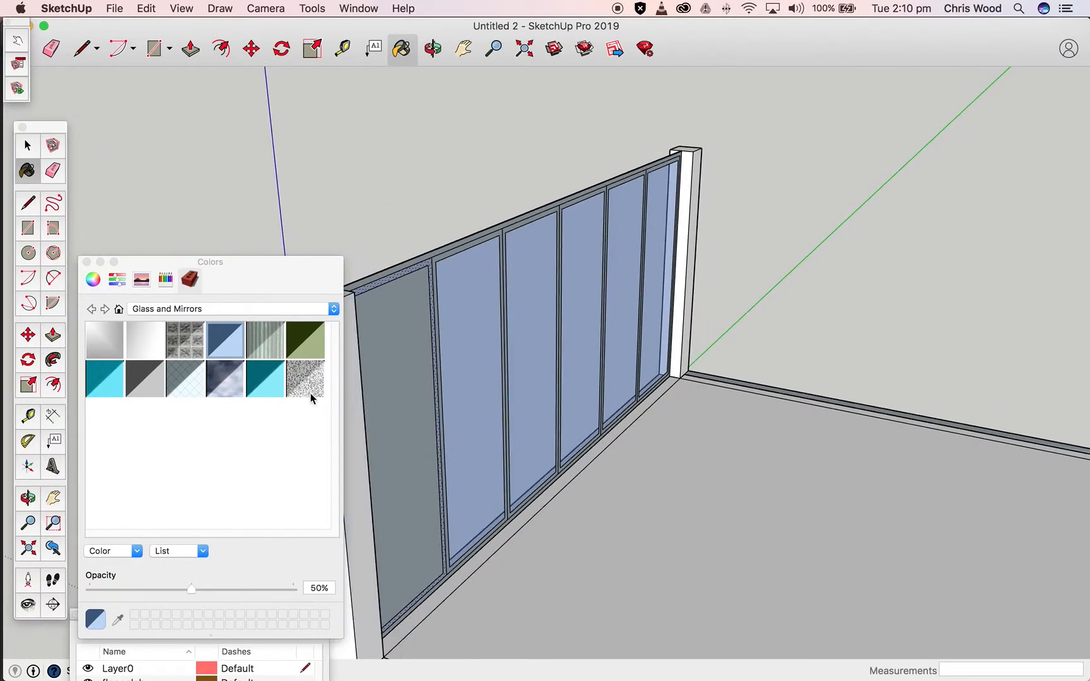
left_click(378, 395)
Select all connected geometry of the glazed wall, frames and panes, and make it a group
mouse_move(378, 396)
middle_mouse_down()
mouse_move(992, 380)
mouse_move(914, 453)
mouse_move(494, 343)
mouse_move(809, 394)
mouse_move(939, 445)
mouse_move(882, 467)
mouse_move(409, 430)
mouse_move(512, 413)
mouse_move(570, 493)
mouse_move(905, 486)
mouse_move(978, 452)
middle_mouse_up()
middle_click_drag(391, 359, 554, 416)
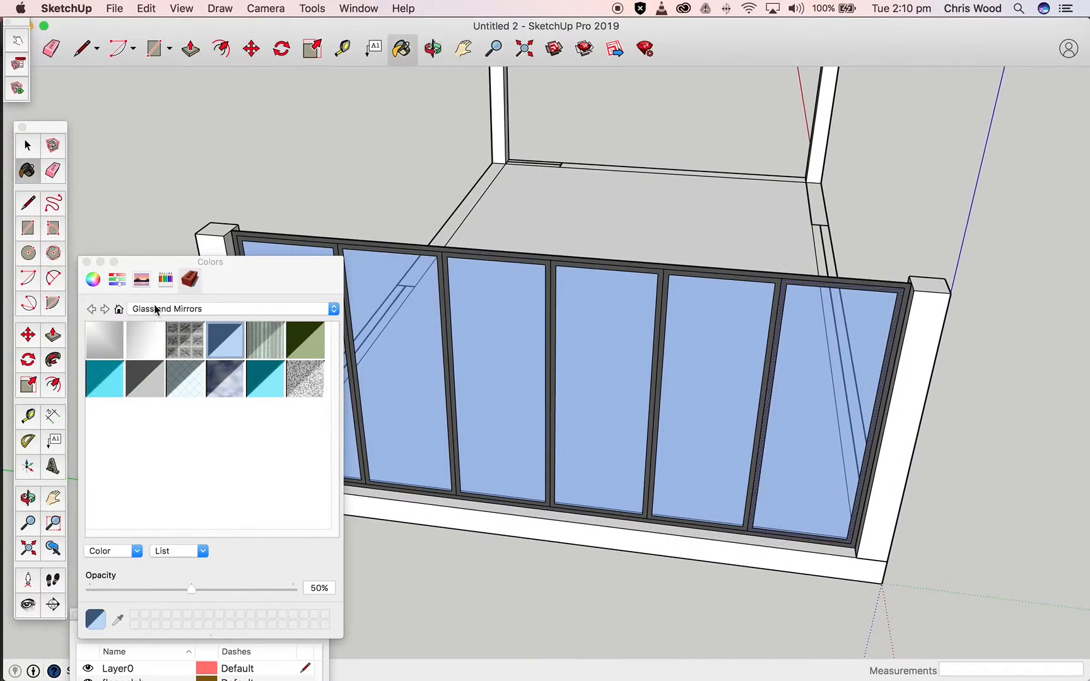
left_click(27, 146)
triple_click(446, 396)
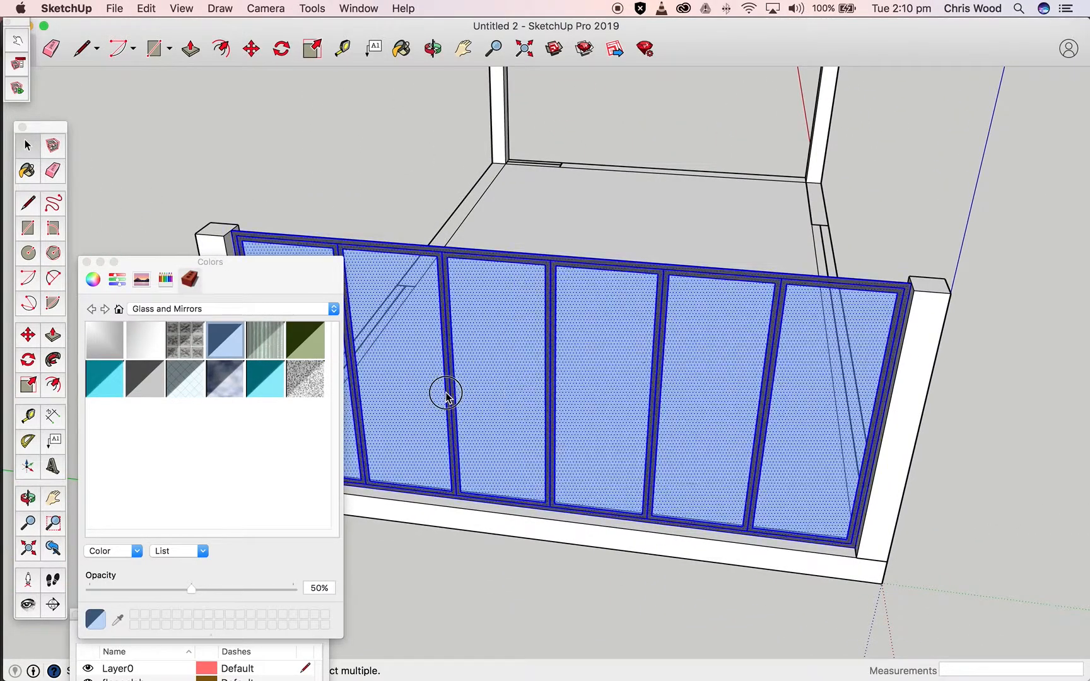
middle_click_drag(504, 379, 379, 329)
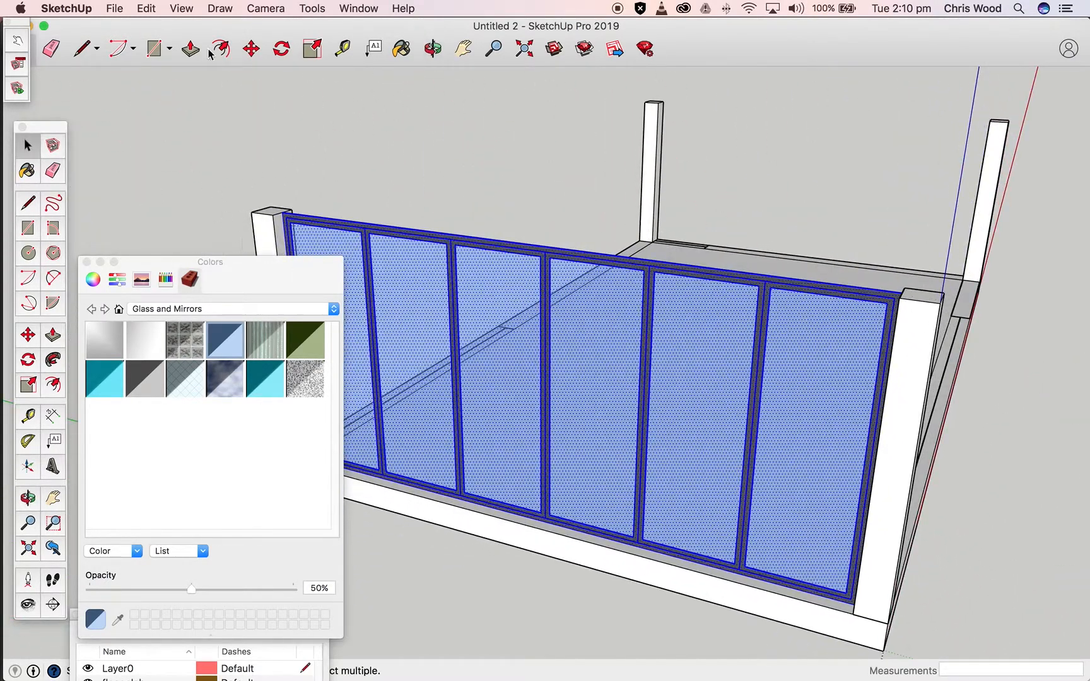
left_click(181, 8)
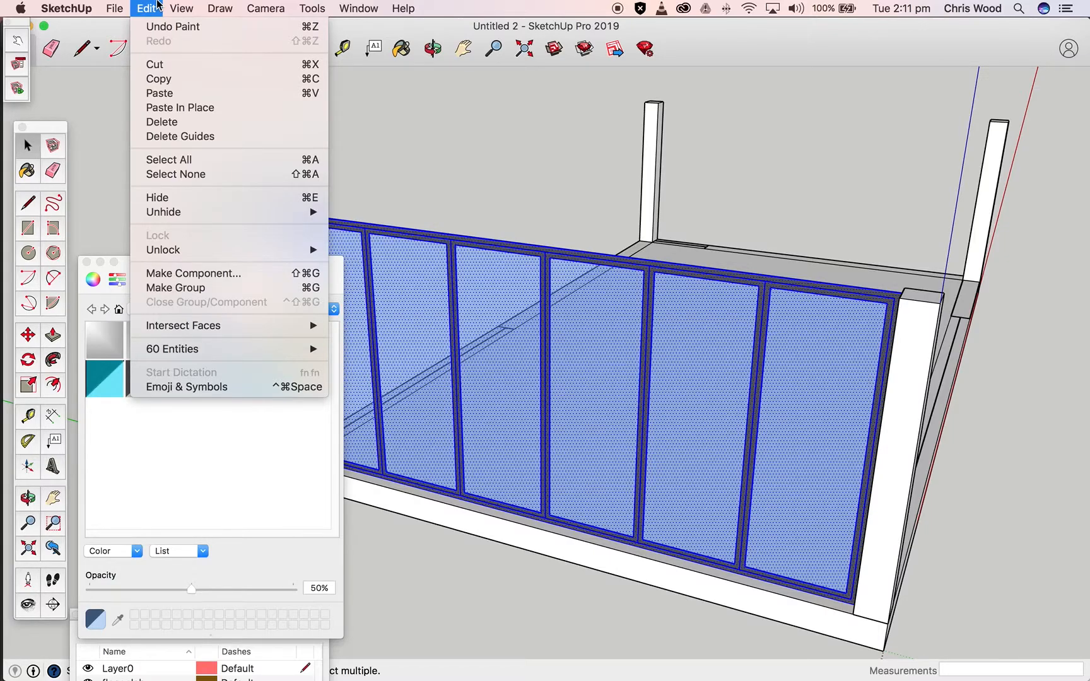
left_click(199, 287)
Assign the window wall group to the windows layer
middle_click_drag(466, 324, 839, 304)
left_click_drag(225, 262, 635, 523)
left_click_drag(243, 618, 255, 208)
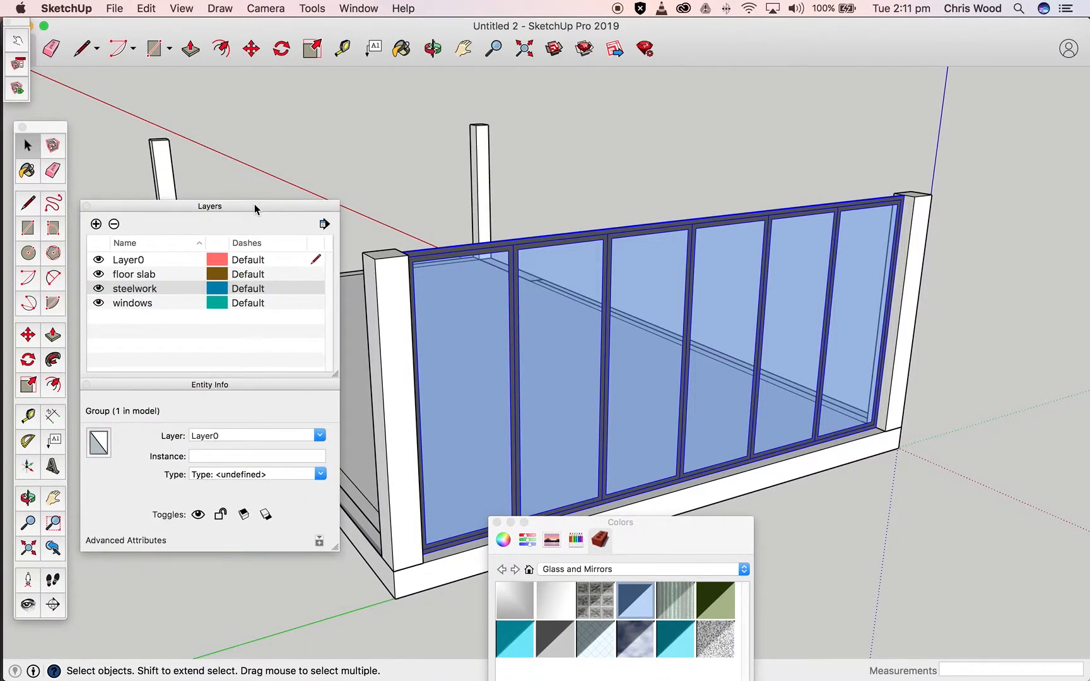
left_click(321, 436)
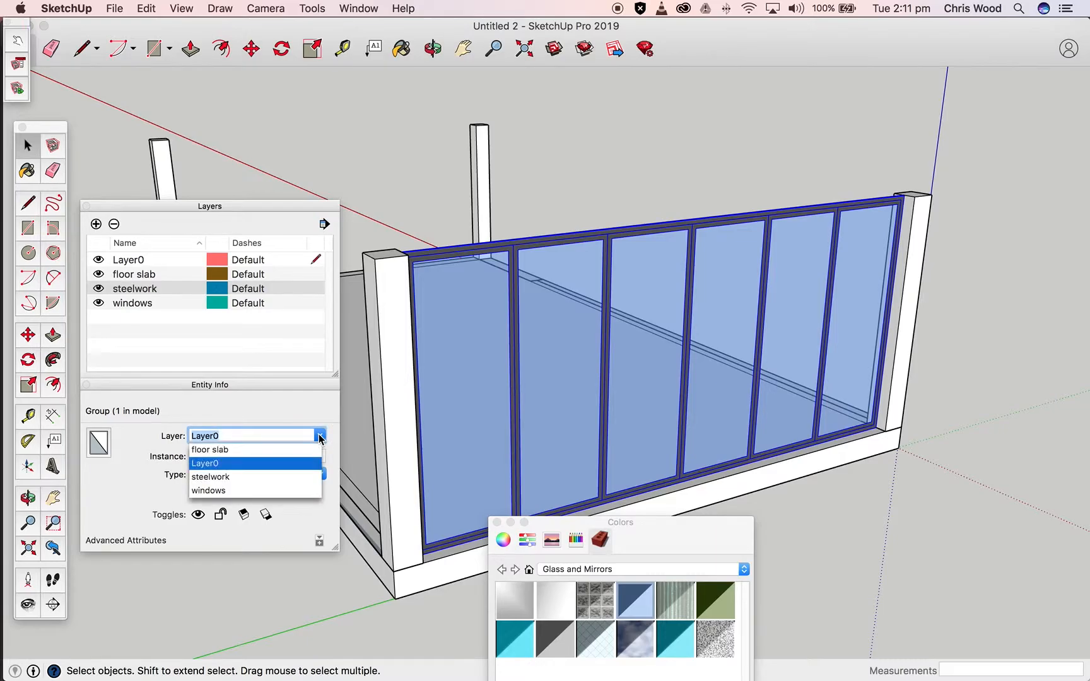
left_click(252, 490)
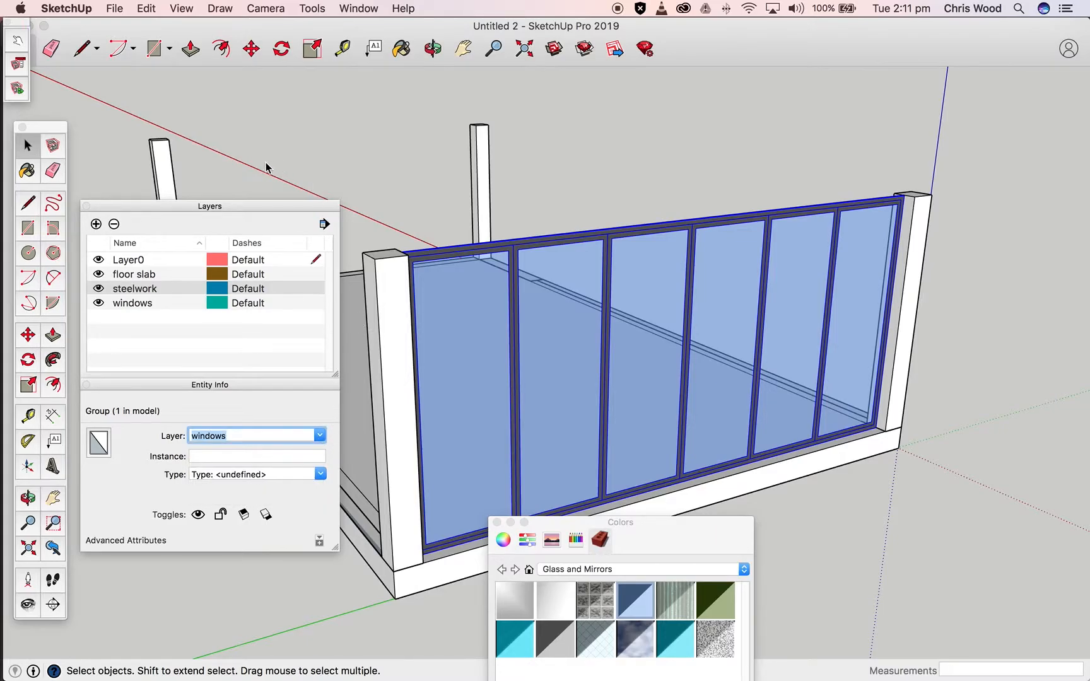
Move the floating Layers and Colors panels clear of the model and deselect the window group
left_click_drag(238, 207, 252, 557)
left_click(242, 485)
middle_click_drag(723, 296, 449, 604)
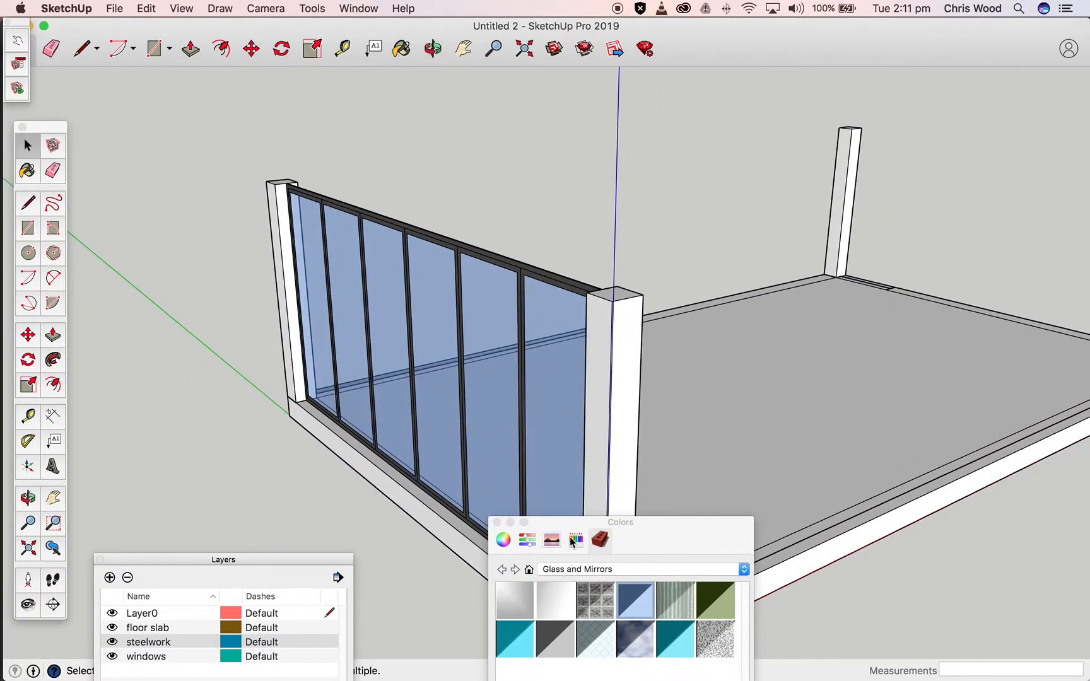
left_click_drag(569, 526, 449, 640)
Examine the pavilion from several sides, checking the glazed wall and the open sides between the remaining columns
scroll(497, 514, "down", 2)
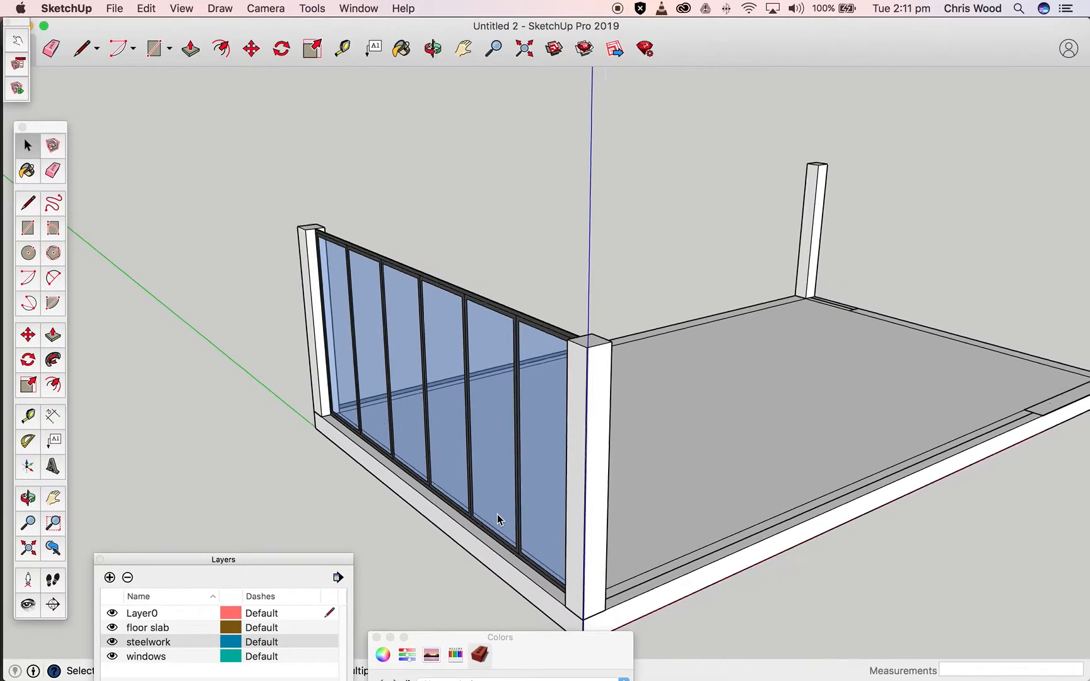
scroll(497, 514, "up", 3)
middle_click_drag(497, 514, 389, 376)
middle_click_drag(639, 405, 351, 443)
scroll(292, 479, "down", 2)
middle_click(338, 468)
scroll(368, 467, "down", 3)
scroll(368, 467, "up", 3)
scroll(367, 471, "up", 2)
scroll(483, 448, "up", 3)
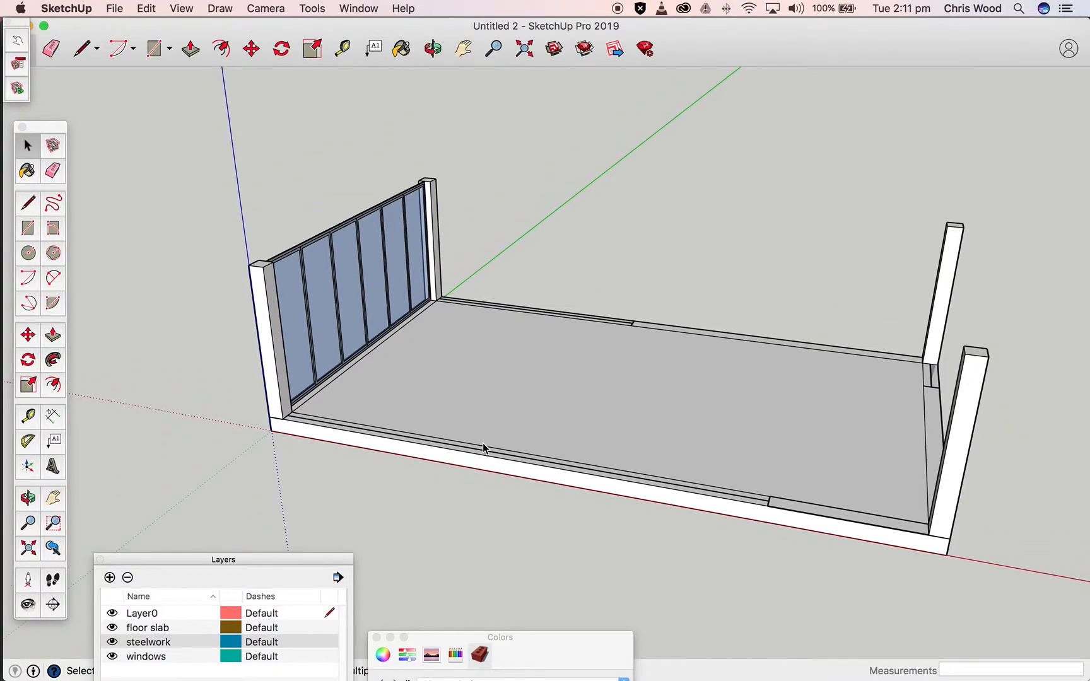
Draw a rectangle about 2411 by 300 mm on the slab's front edge strip, running up to the far corner column
scroll(482, 447, "down", 2)
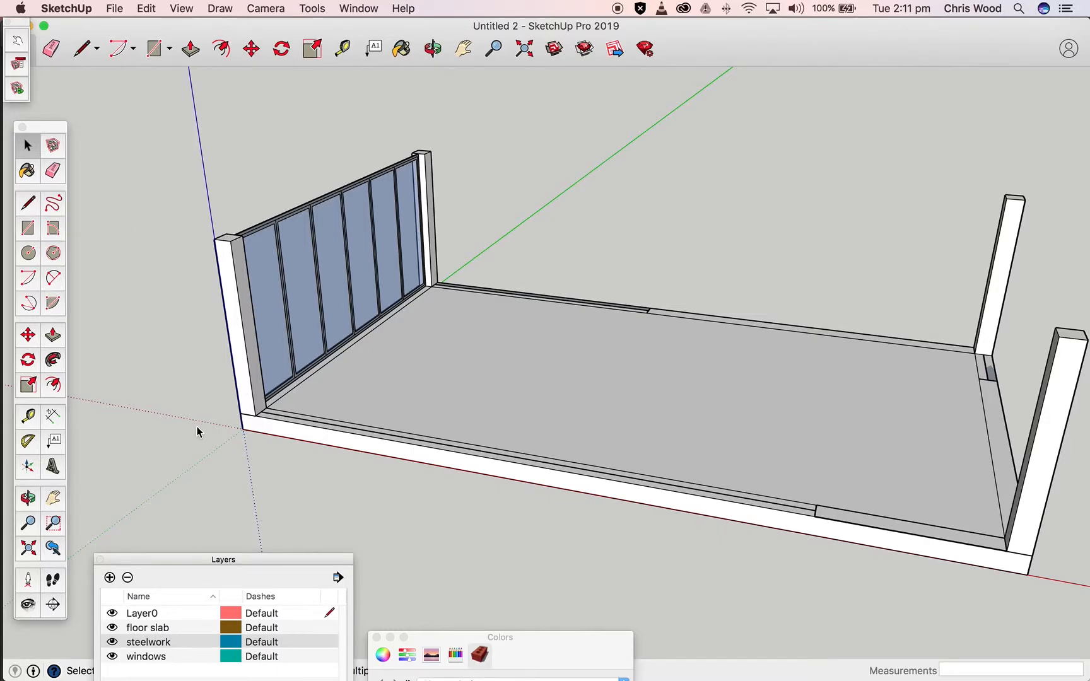
middle_click_drag(659, 425, 591, 466)
scroll(719, 476, "down", 2)
scroll(734, 482, "up", 4)
middle_click_drag(734, 484, 637, 484)
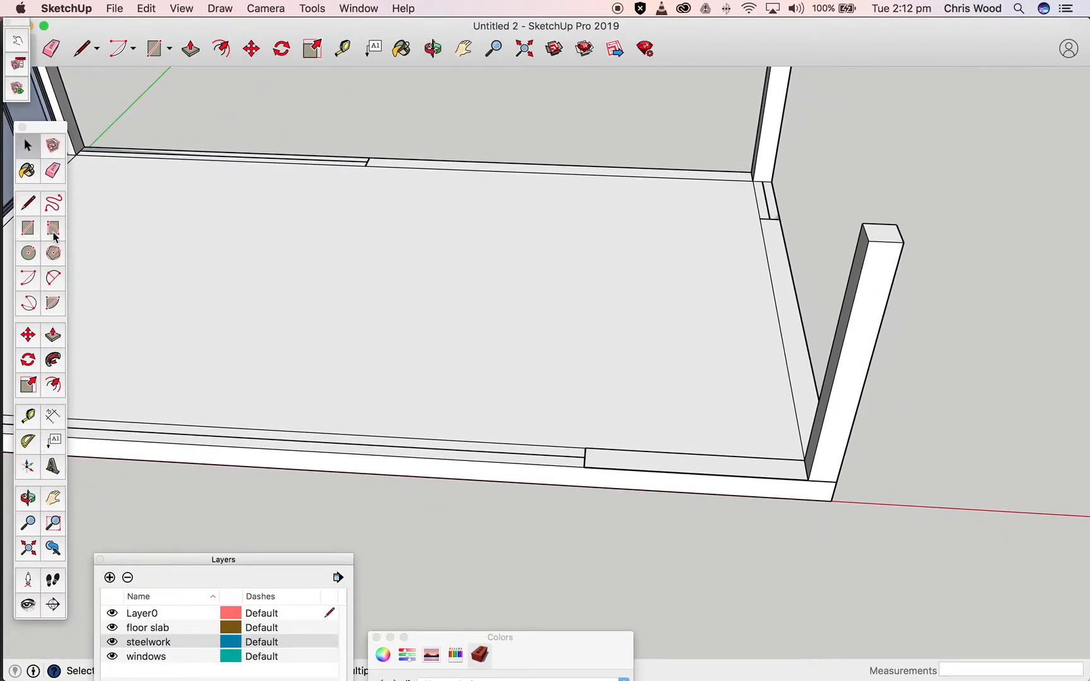
left_click(28, 228)
left_click(585, 447)
left_click(808, 481)
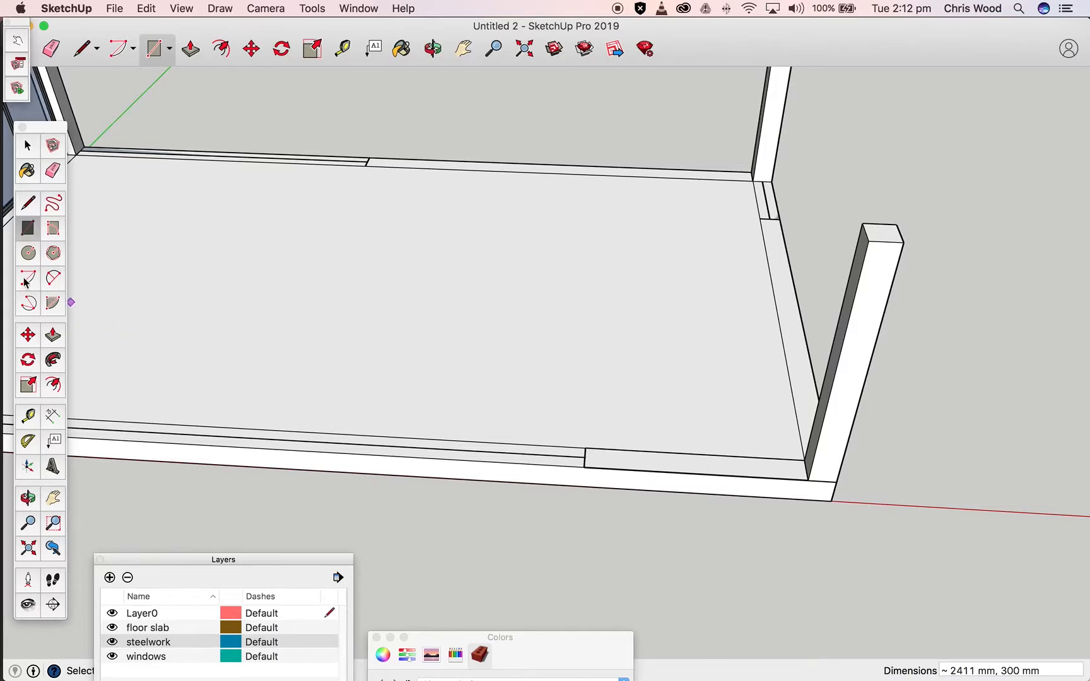
Extrude the rectangle up 3000 mm to form a solid wall level with the adjoining column's top
left_click(53, 334)
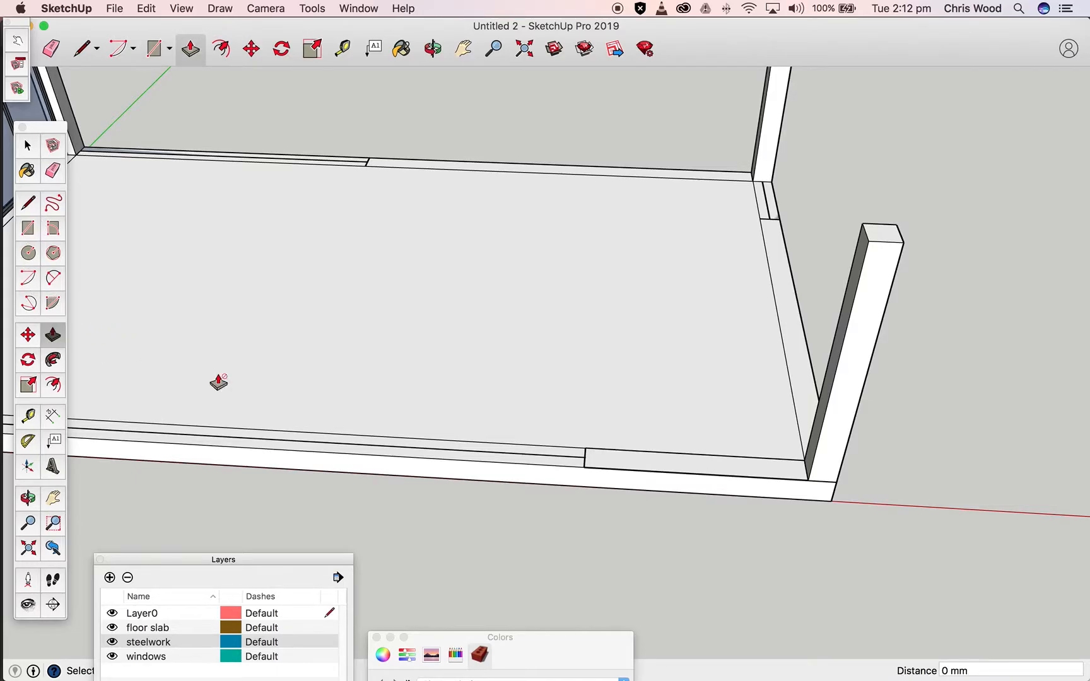
left_click(691, 472)
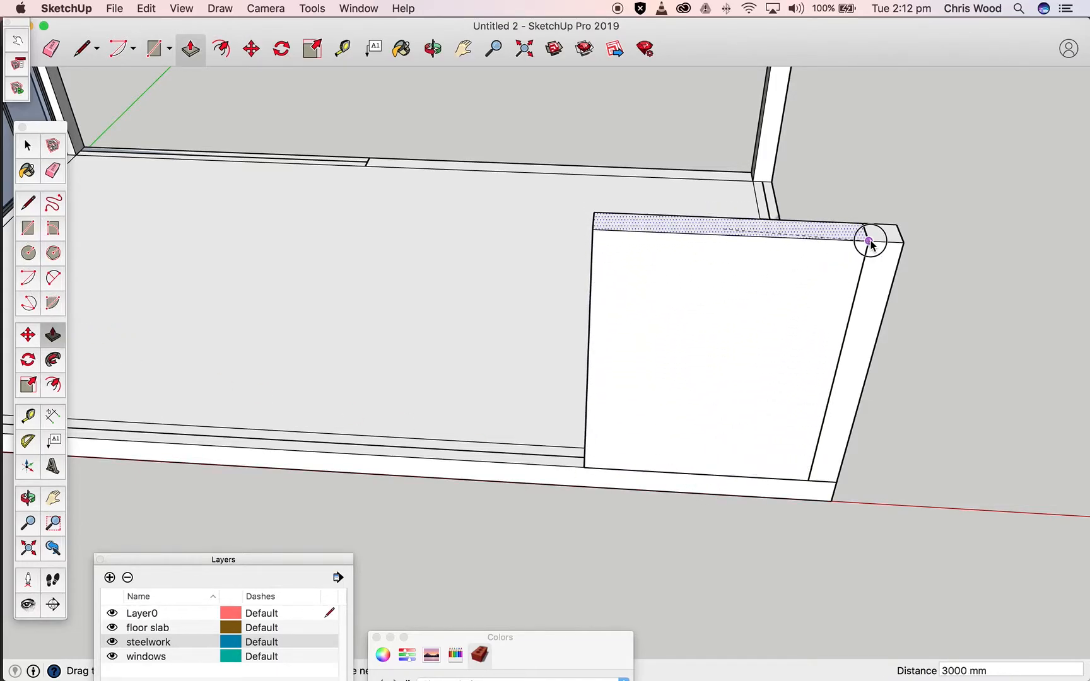
left_click(870, 243)
Bring the Colors panel into fuller view and show its pencil palette
middle_click_drag(888, 382, 1034, 450)
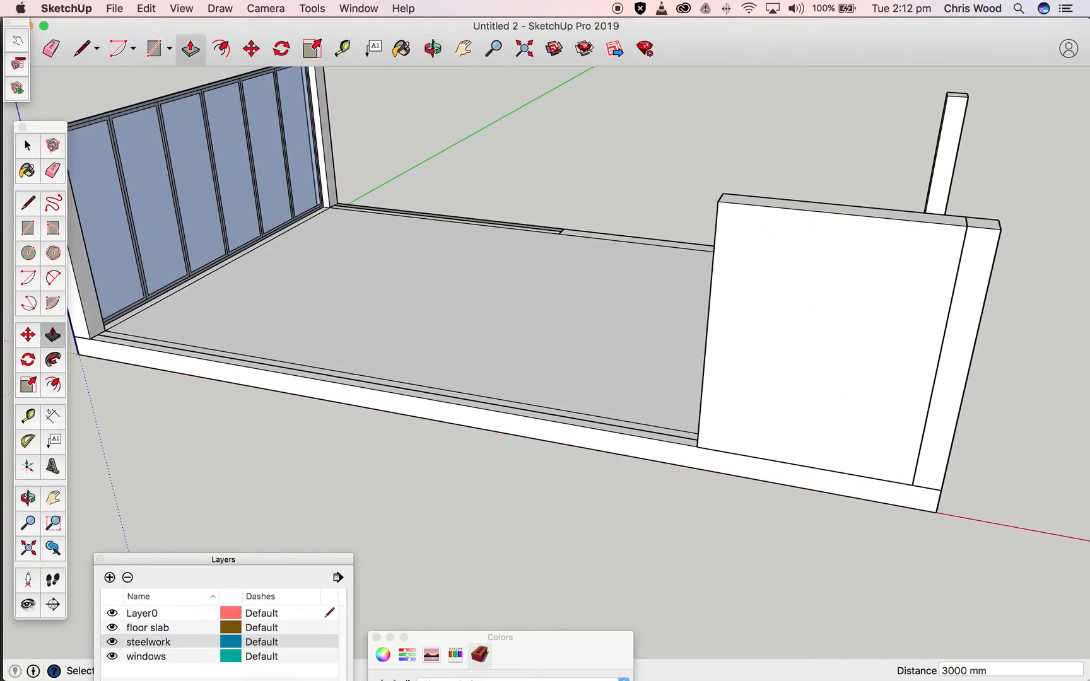
left_click_drag(465, 633, 331, 363)
left_click(455, 385)
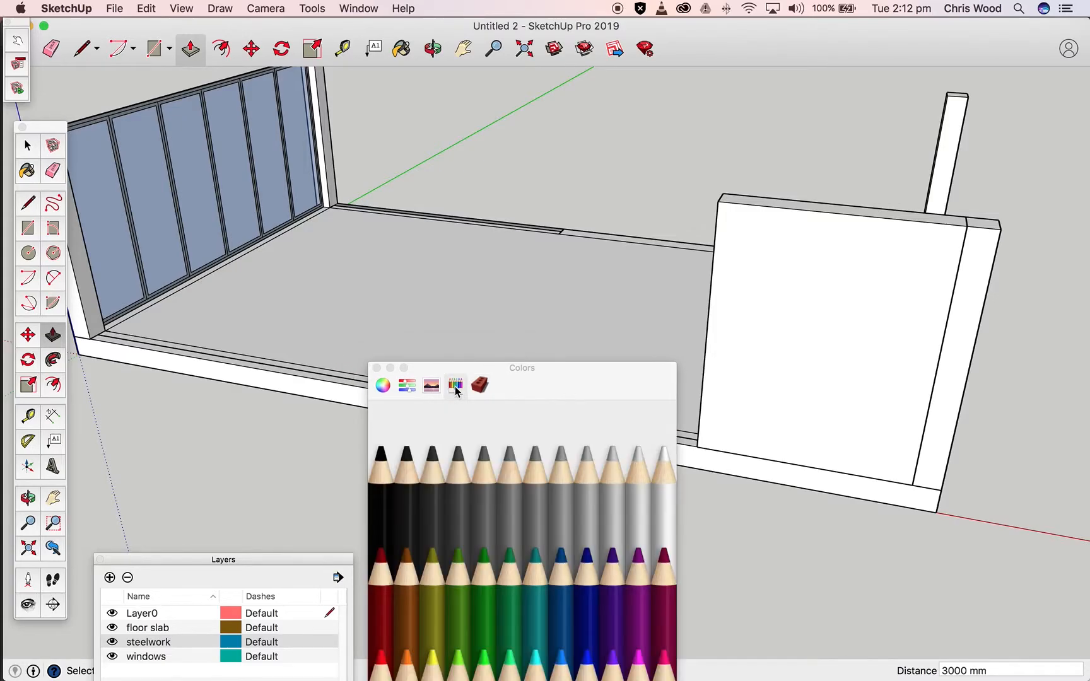
Try Mercury, Snow and a light grey on the solid wall's outer face
left_click(636, 495)
left_click(851, 363)
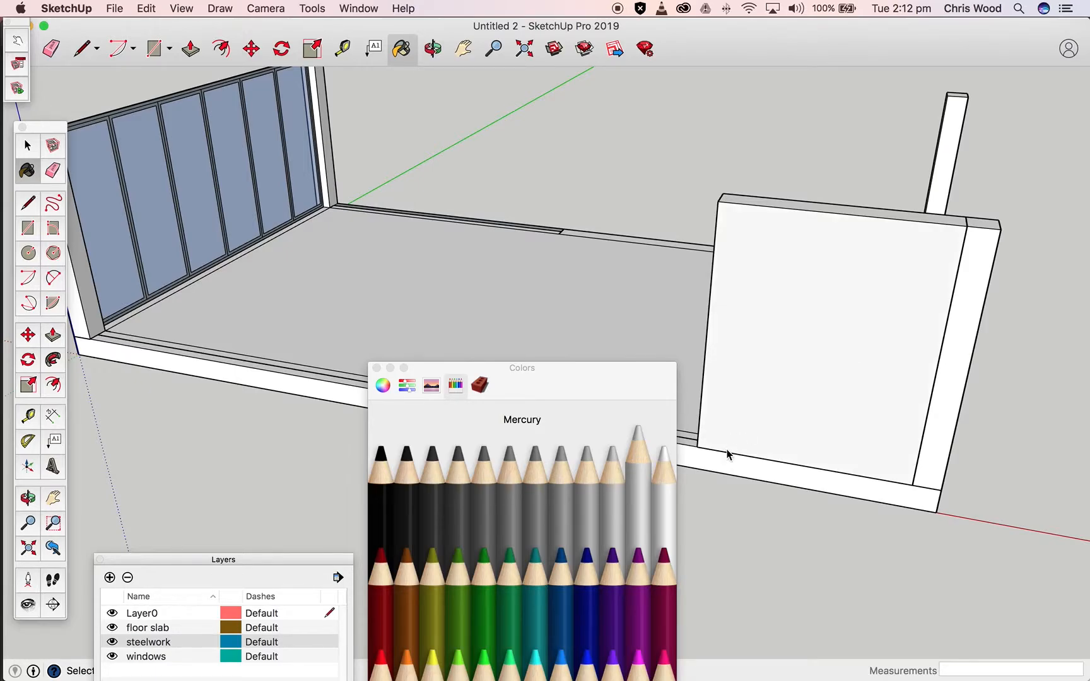
left_click(664, 492)
left_click(823, 348)
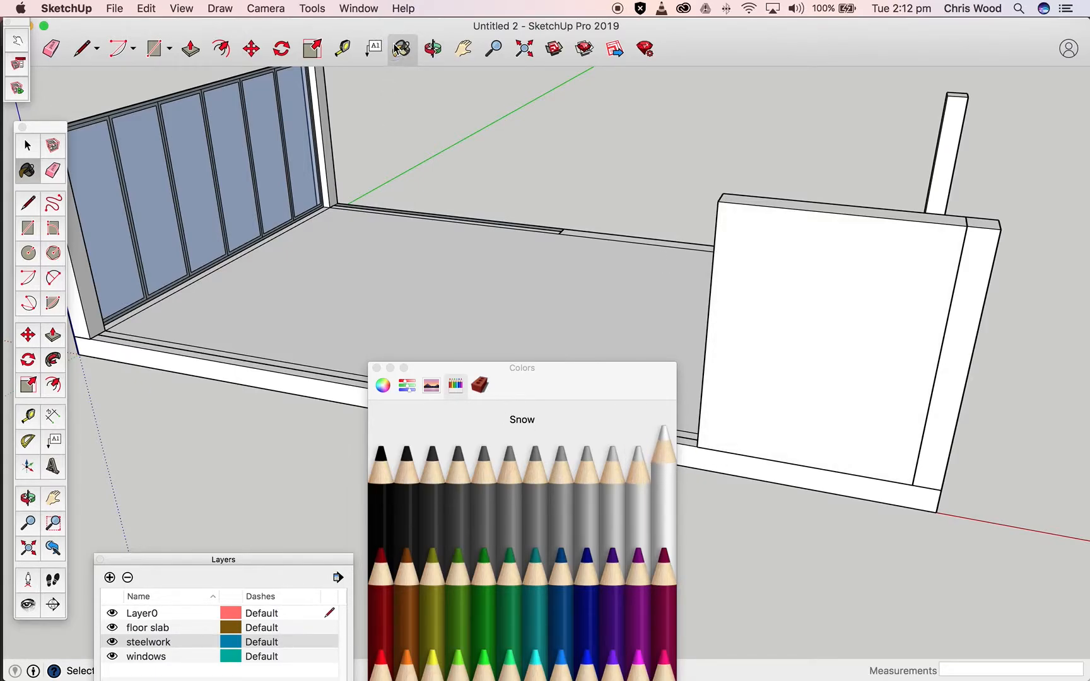
left_click(610, 483)
left_click(769, 402)
mouse_move(787, 400)
middle_mouse_down()
mouse_move(564, 389)
mouse_move(566, 414)
middle_mouse_up()
Paint the solid wall's outer, top and remaining exposed faces in Aluminum
left_click(586, 473)
left_click(563, 488)
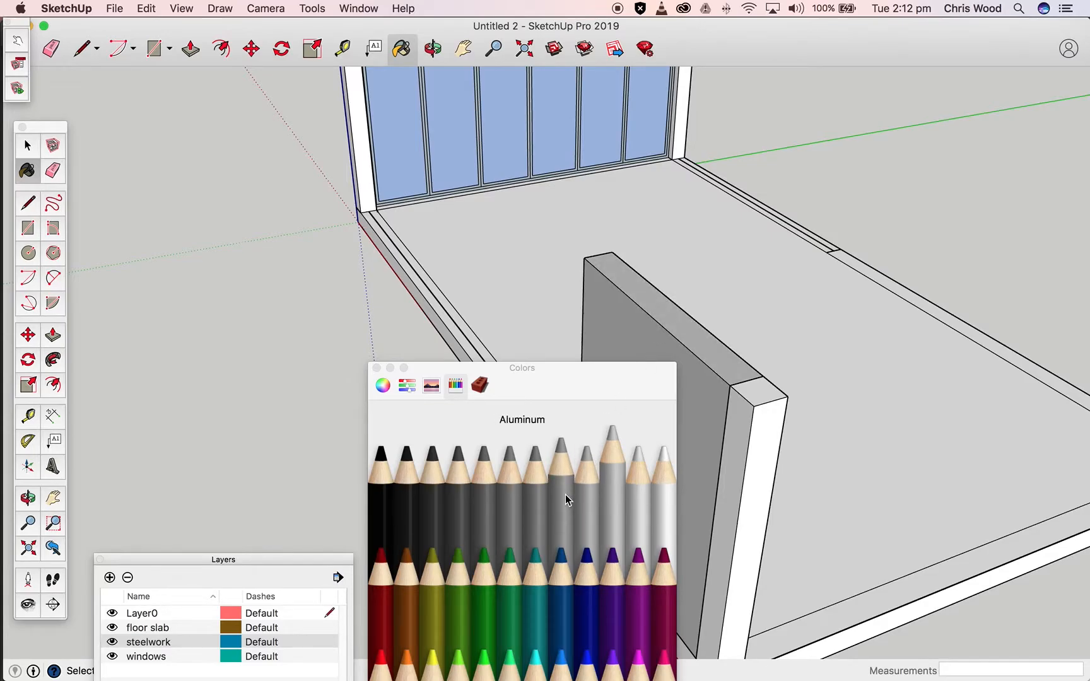
left_click(704, 411)
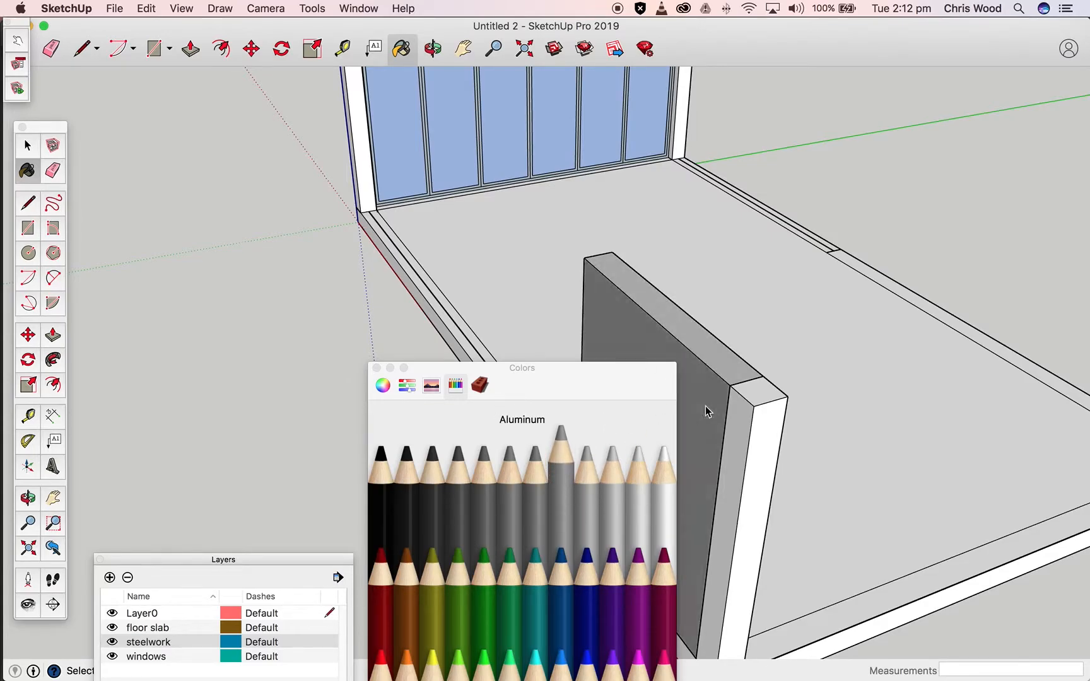
left_click(710, 363)
mouse_move(769, 448)
middle_mouse_down()
mouse_move(737, 377)
mouse_move(554, 329)
mouse_move(864, 347)
mouse_move(727, 333)
middle_mouse_up()
left_click(700, 331)
mouse_move(795, 370)
middle_mouse_down()
mouse_move(613, 403)
mouse_move(49, 311)
middle_mouse_up()
left_click(370, 295)
mouse_move(123, 344)
middle_mouse_down()
mouse_move(457, 423)
mouse_move(944, 474)
mouse_move(840, 425)
mouse_move(846, 414)
middle_mouse_up()
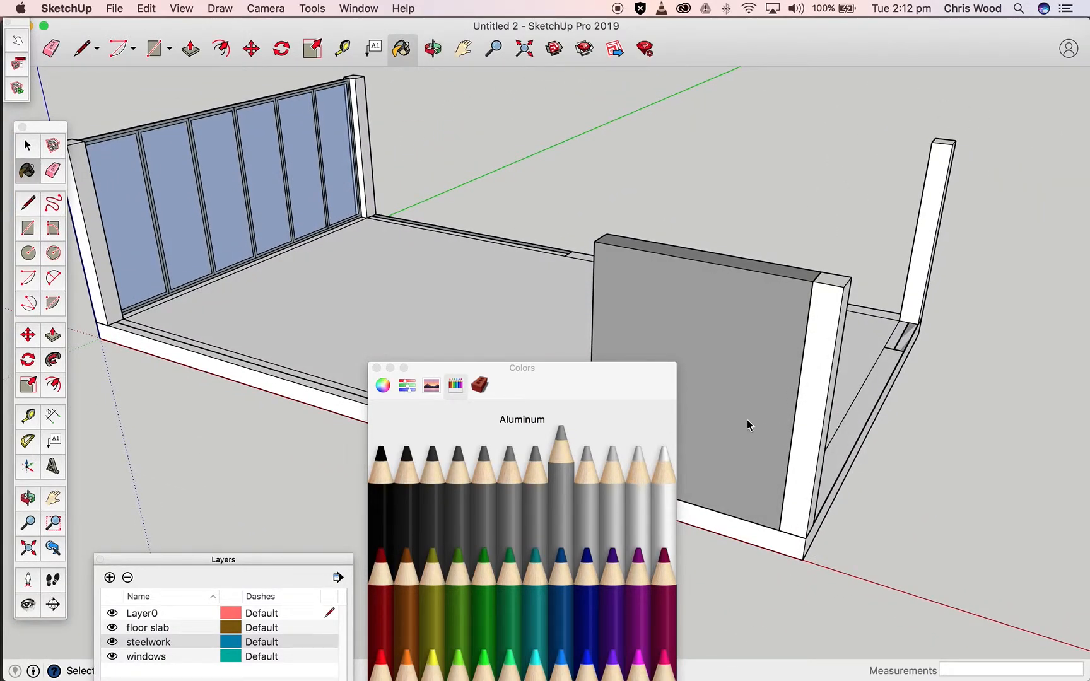
Paint the steelwork group with its columns in Ocean blue
left_click(568, 604)
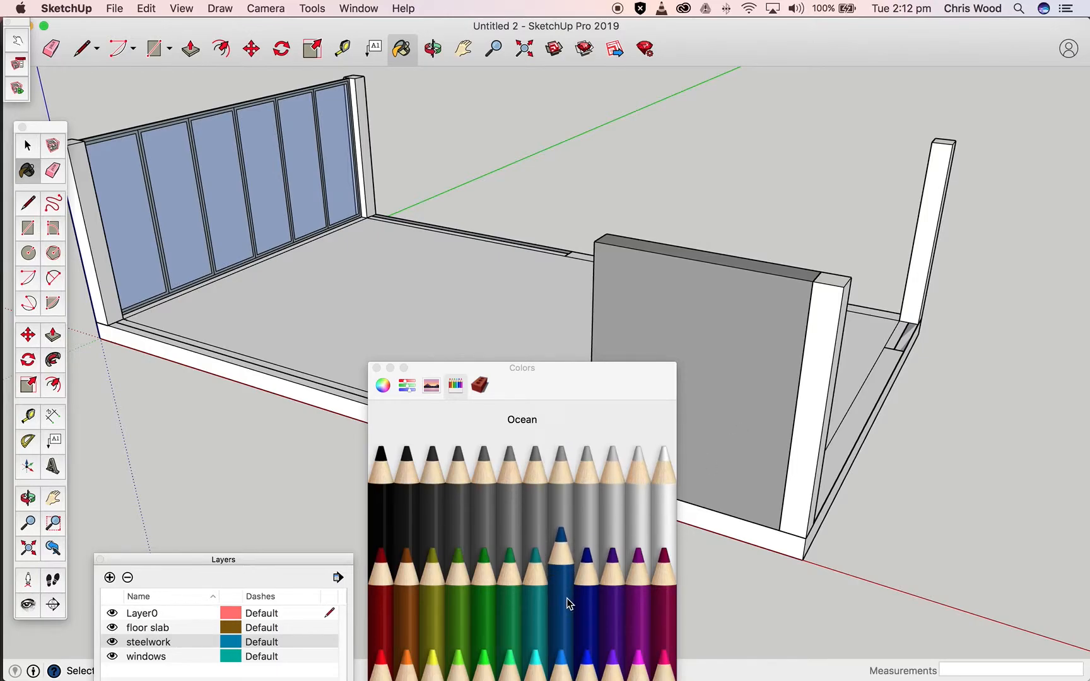
left_click(817, 380)
mouse_move(807, 524)
middle_mouse_down()
mouse_move(530, 451)
mouse_move(81, 418)
mouse_move(980, 464)
mouse_move(326, 333)
mouse_move(292, 311)
mouse_move(458, 316)
mouse_move(315, 383)
mouse_move(615, 227)
middle_mouse_up()
mouse_move(698, 251)
middle_mouse_down()
mouse_move(593, 314)
mouse_move(740, 307)
mouse_move(790, 333)
middle_mouse_up()
scroll(830, 371, "up", 3)
scroll(830, 371, "down", 2)
mouse_move(830, 371)
middle_mouse_down("shift")
mouse_move(683, 267)
mouse_move(516, 263)
mouse_move(503, 287)
middle_mouse_up("shift")
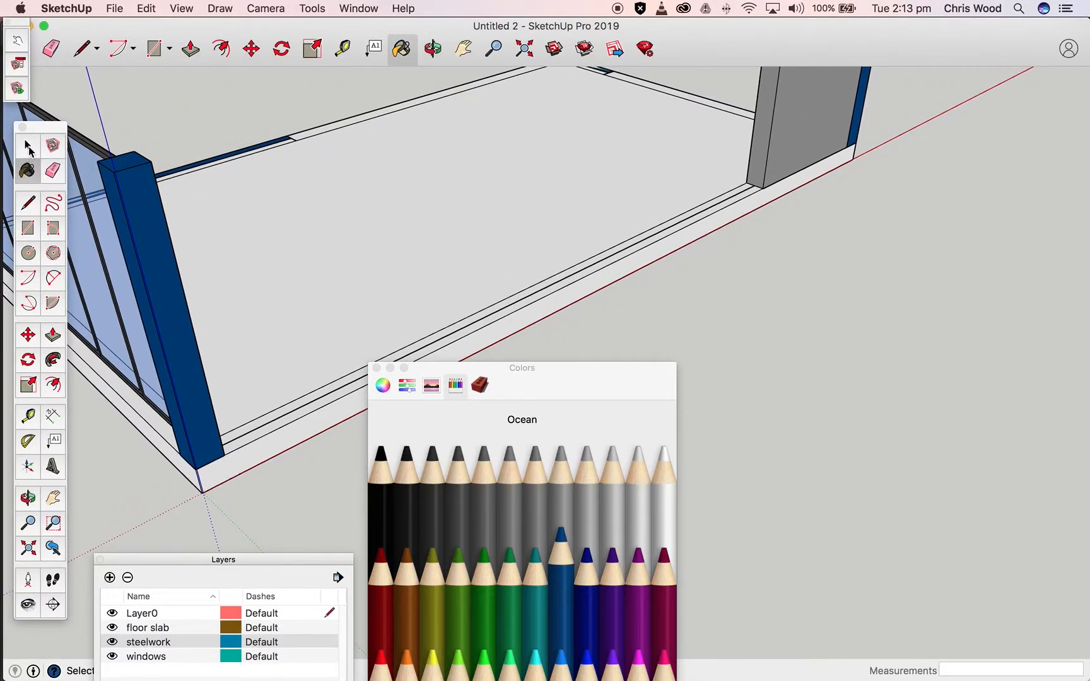
Open the steelwork group for editing and select all geometry of the corner column at the origin
left_click(27, 146)
left_click(151, 231)
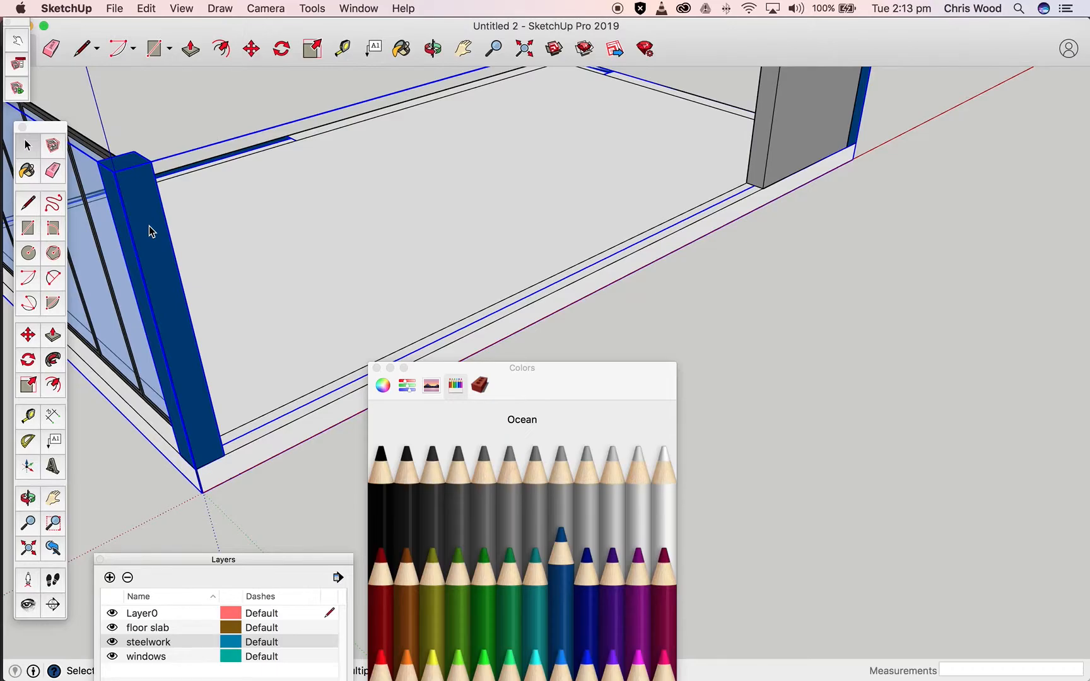
double_click(151, 231)
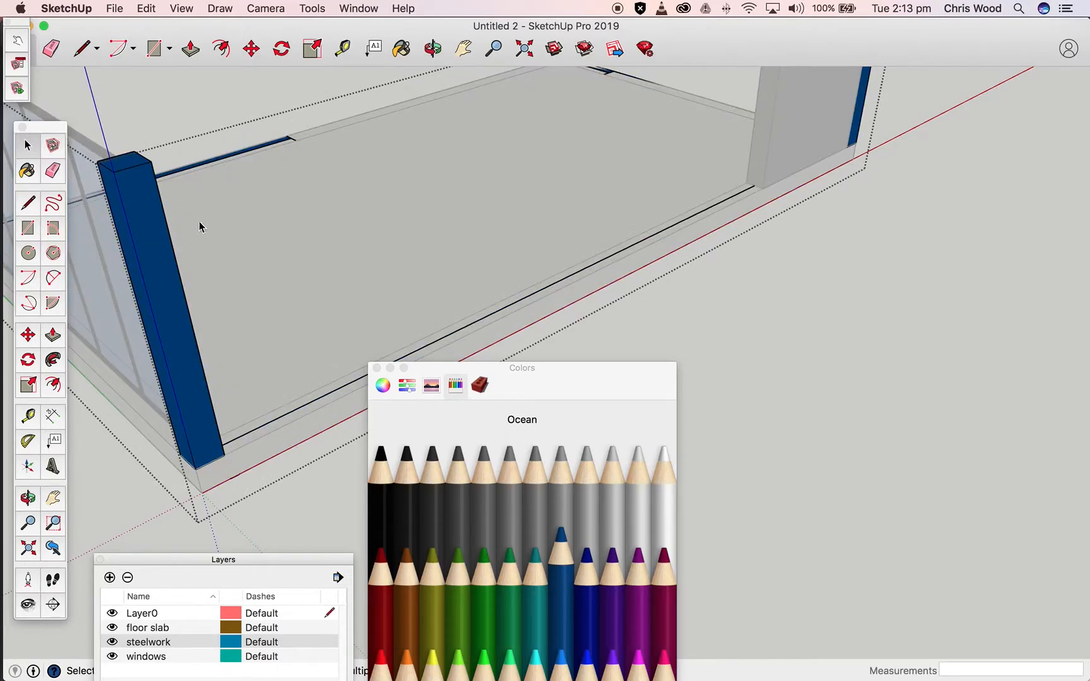
left_click(146, 206)
triple_click(146, 206)
left_click(228, 231)
middle_click_drag(481, 313, 584, 371)
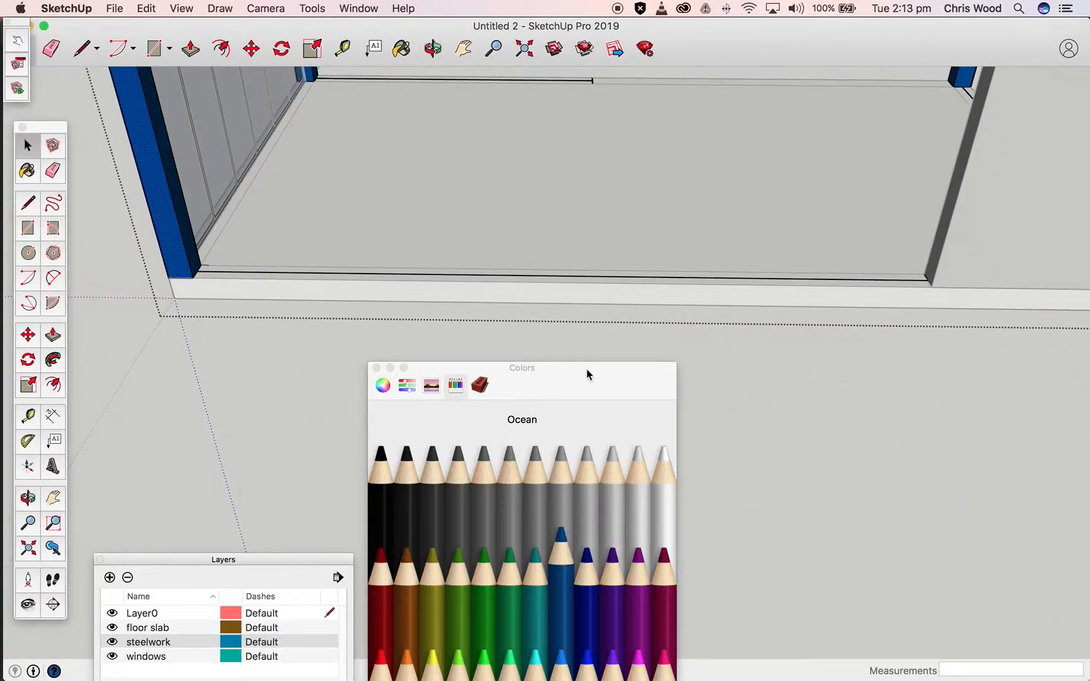
Draw an edge from the corner column's base about 4500 mm along the slab's front side and extend it by 300 mm
left_click(28, 209)
left_click(194, 278)
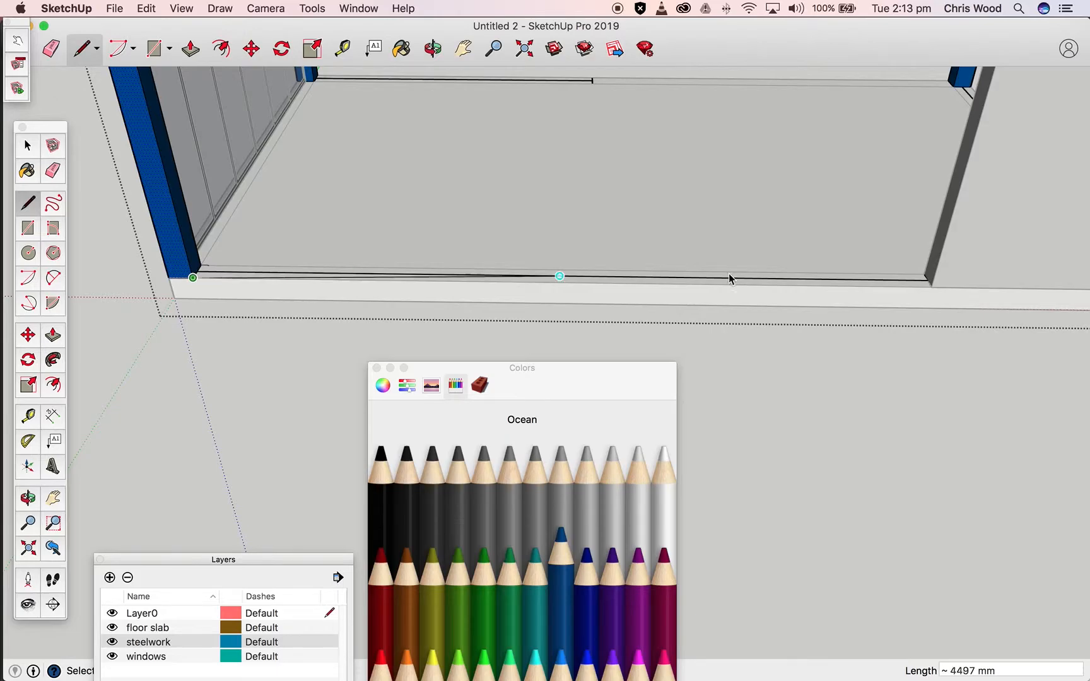
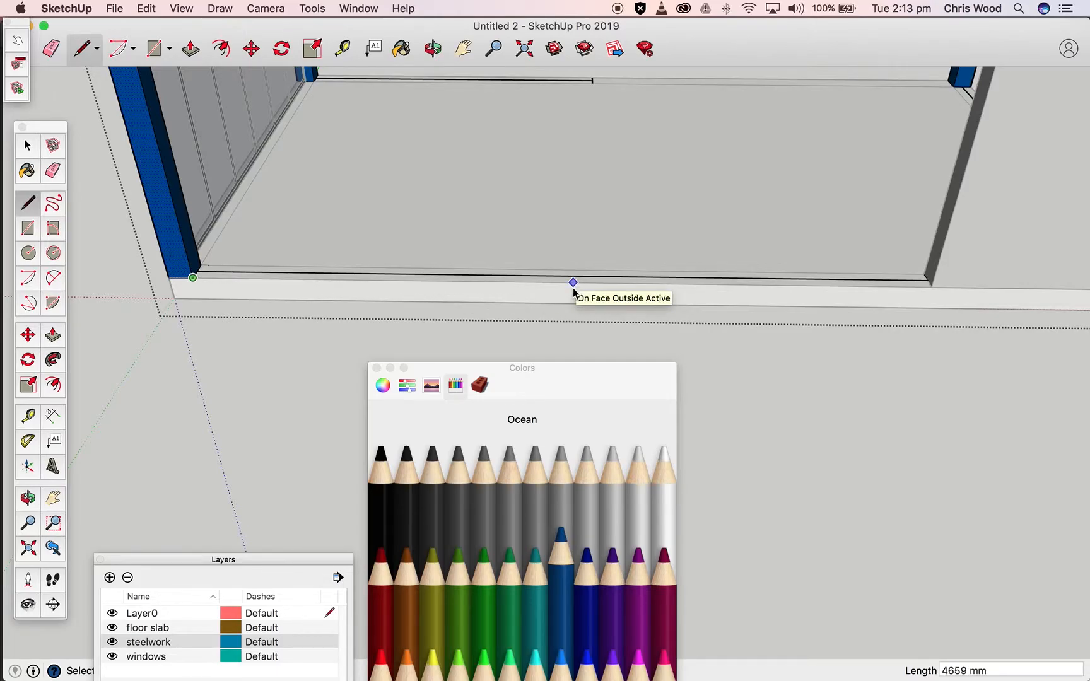
key("Return")
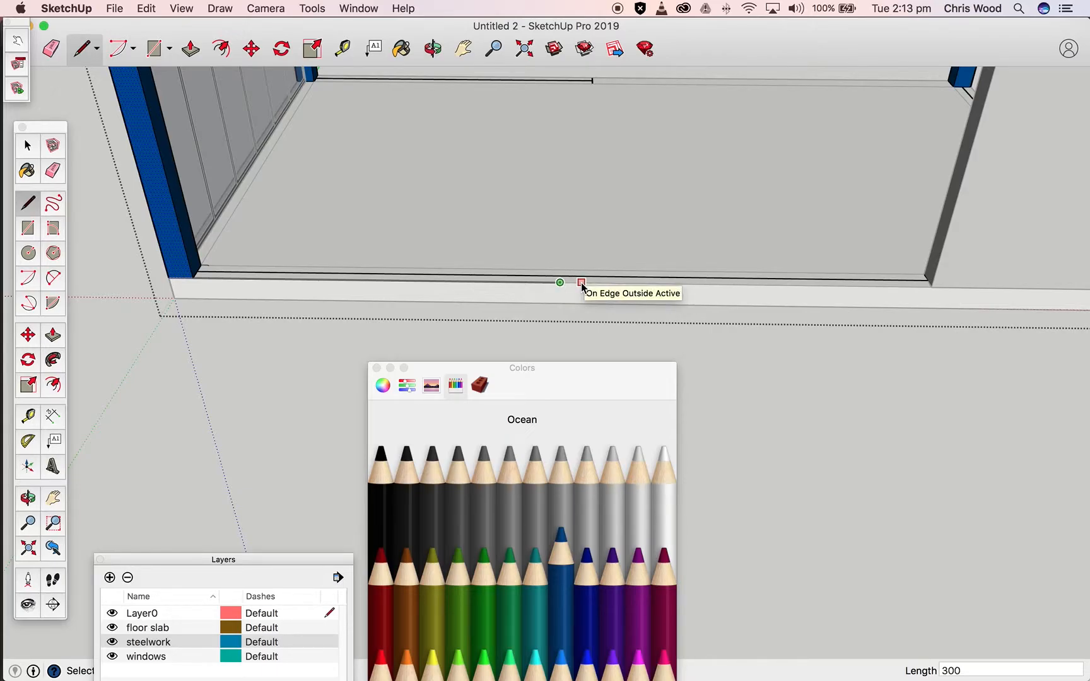
scroll(581, 287, "down", 2)
scroll(581, 287, "up", 10)
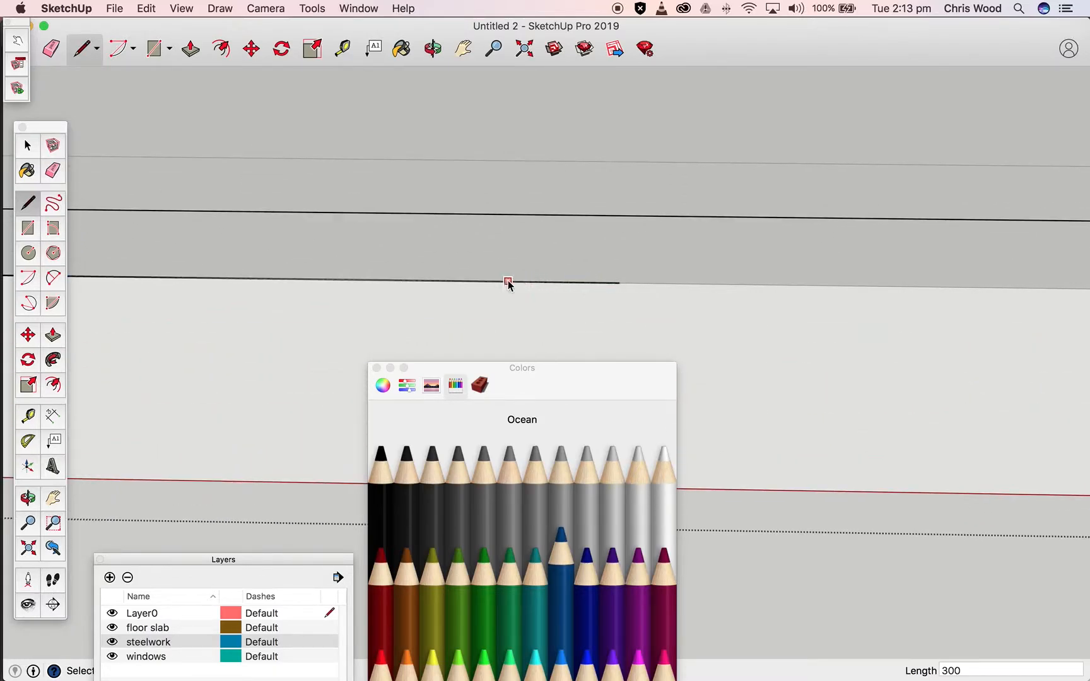
Close off a post footprint 300 mm long and 150 mm deep at the end of the new edge
left_click(619, 283)
left_click(619, 216)
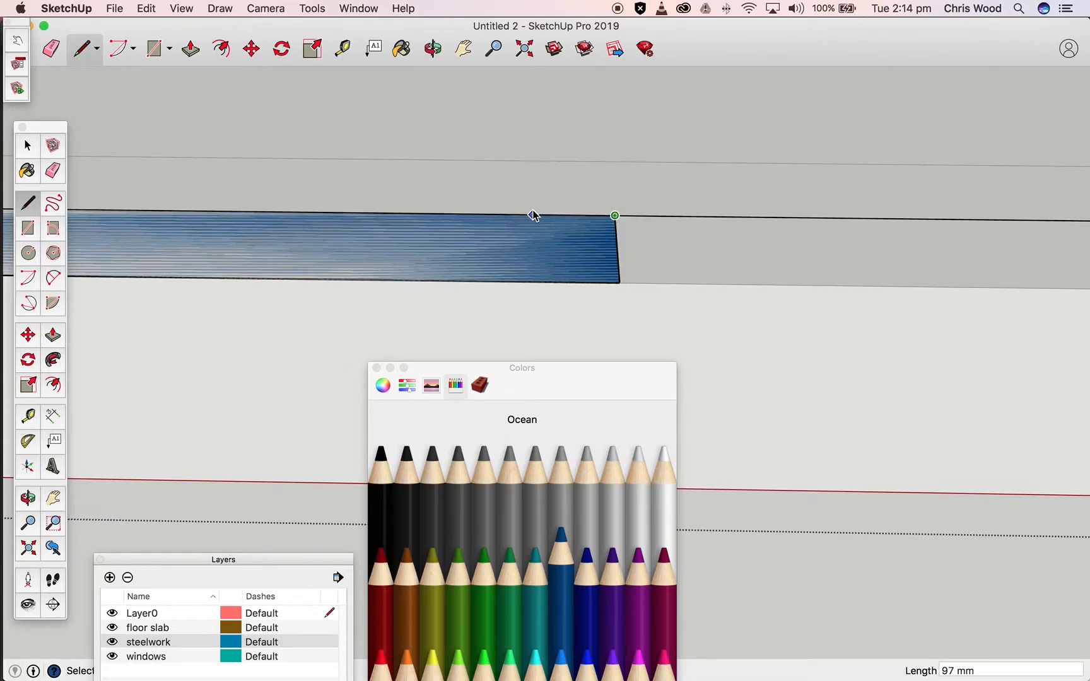
type("00")
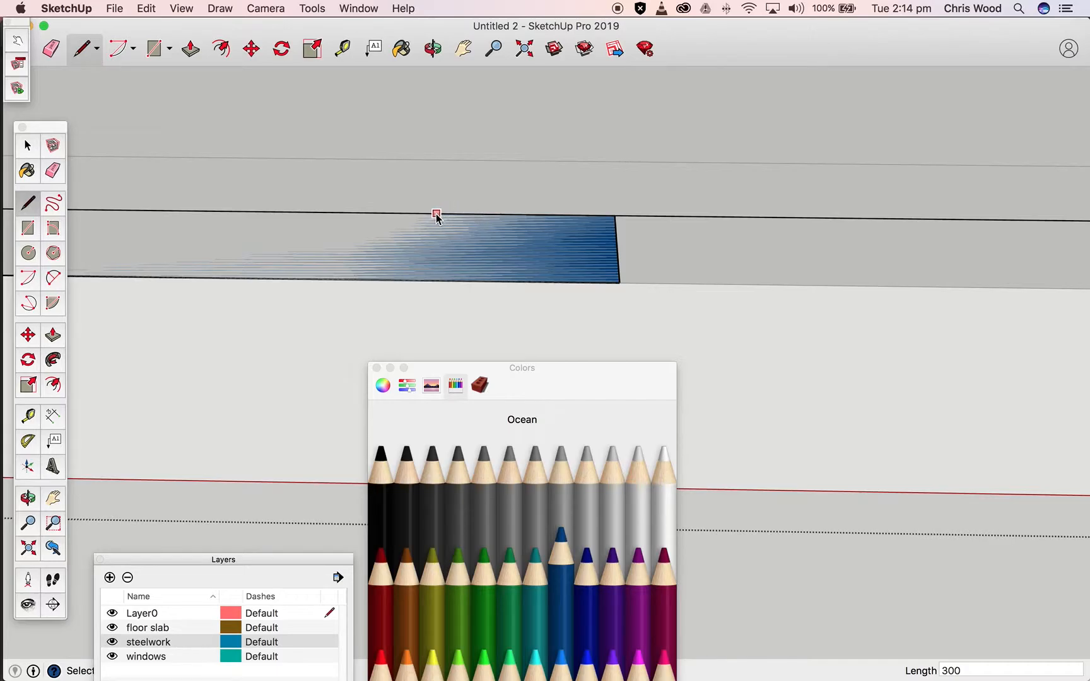
left_click(362, 214)
middle_click_drag(403, 262, 504, 227)
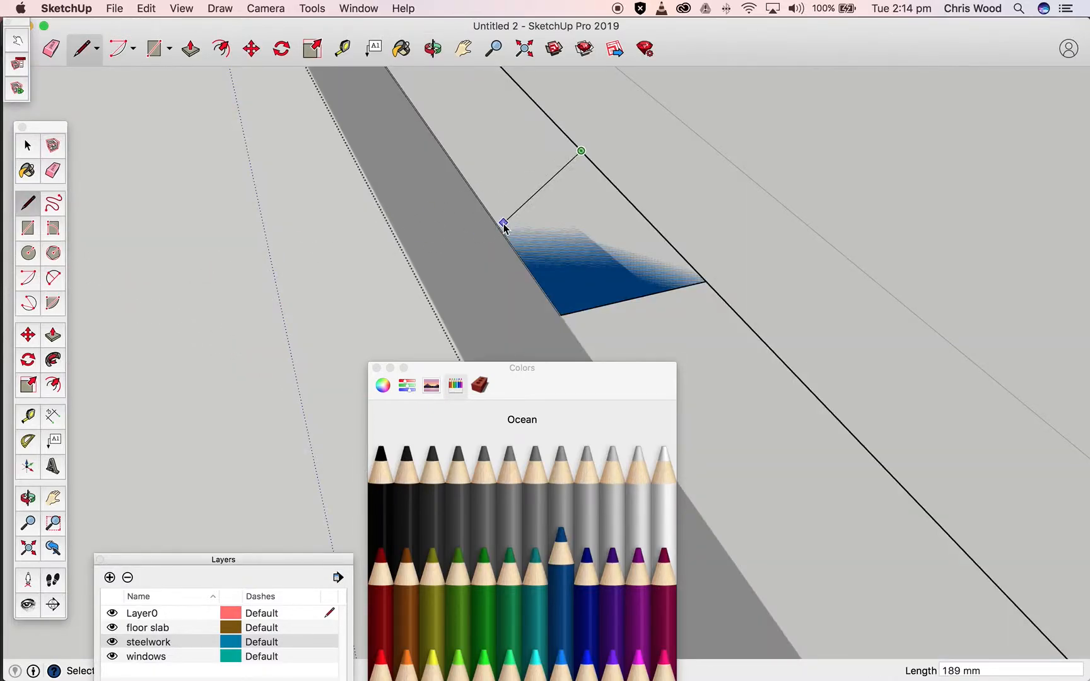
left_click(461, 171)
scroll(524, 243, "down", 5)
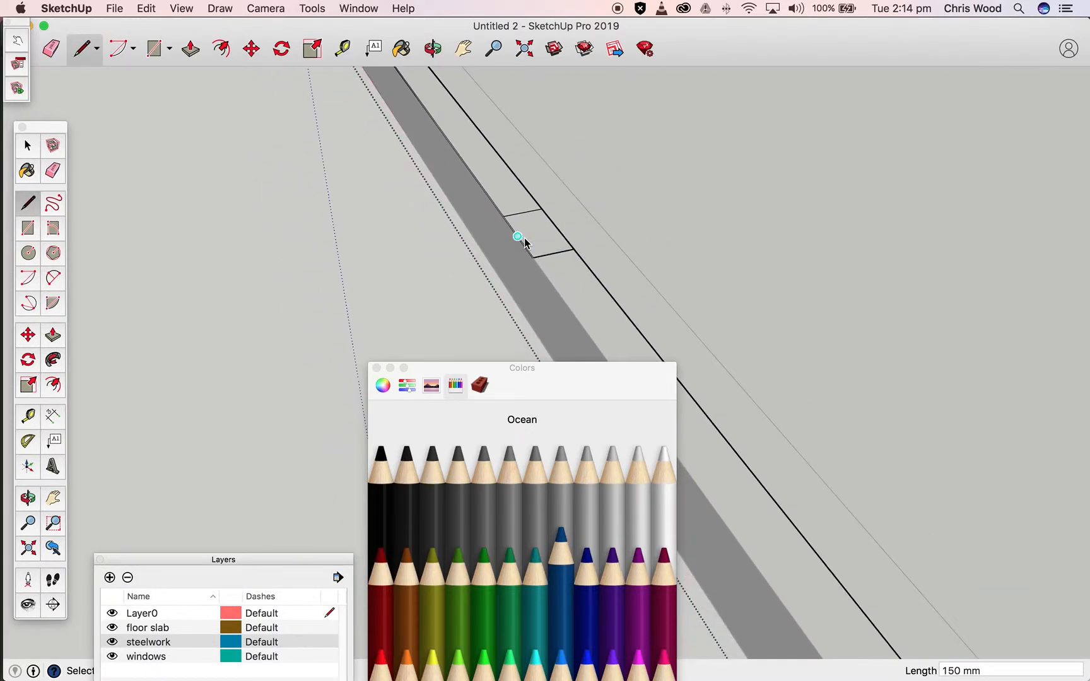
Extrude the post footprint up 3000 mm to the height of the solid wall
scroll(527, 246, "up", 4)
scroll(522, 240, "down", 4)
middle_click_drag(527, 255, 229, 248)
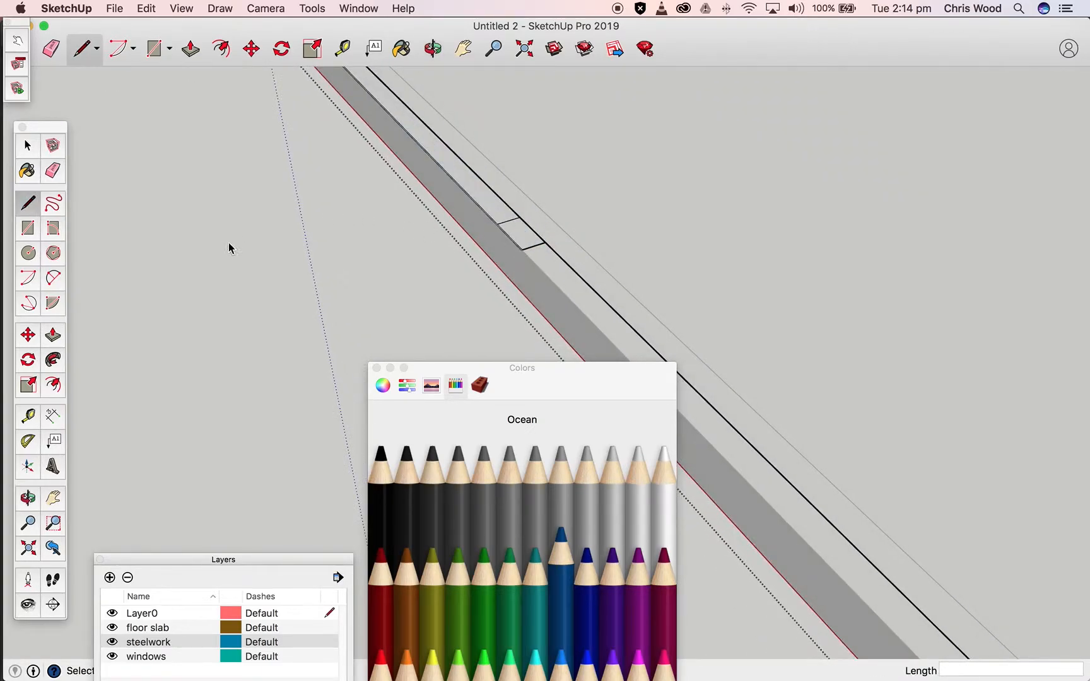
left_click(49, 331)
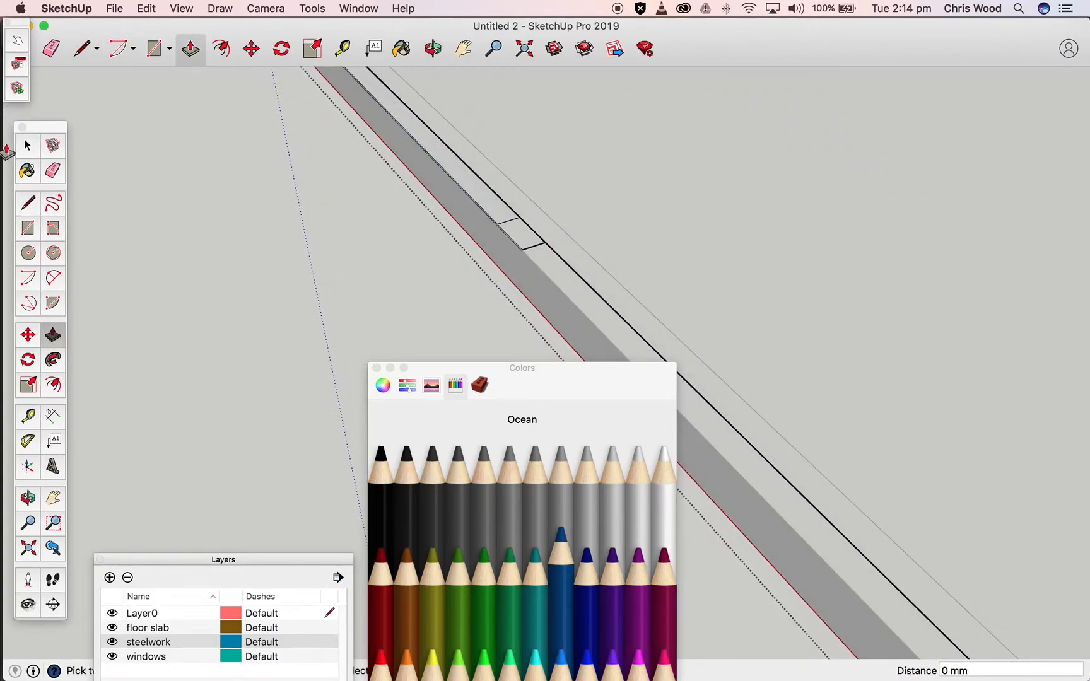
left_click(27, 145)
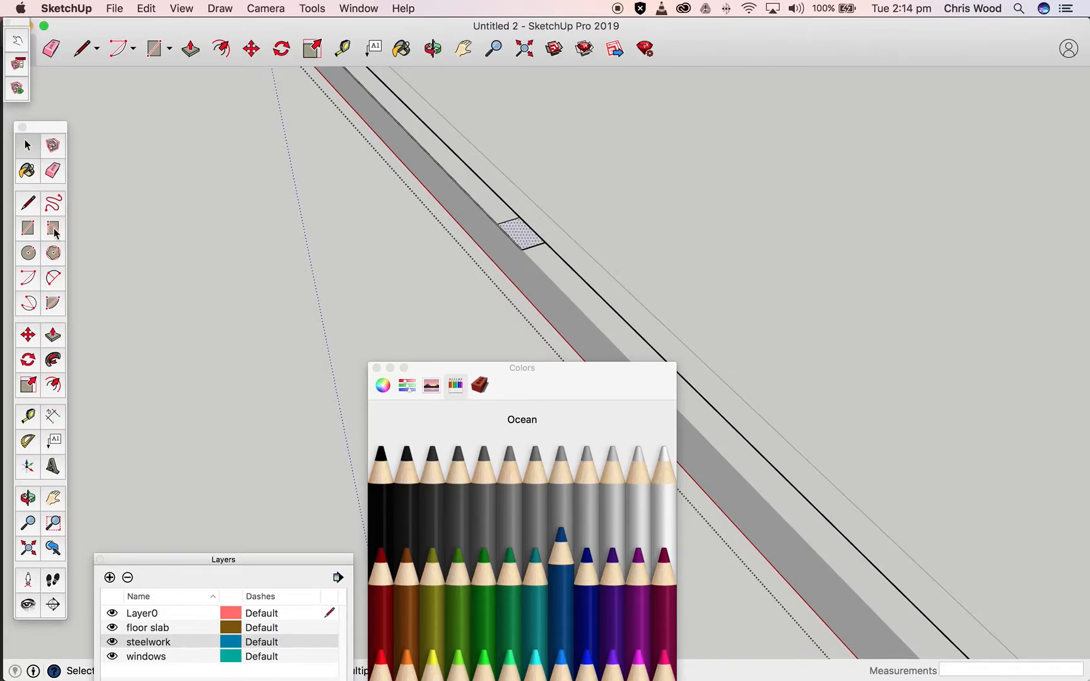
left_click(53, 334)
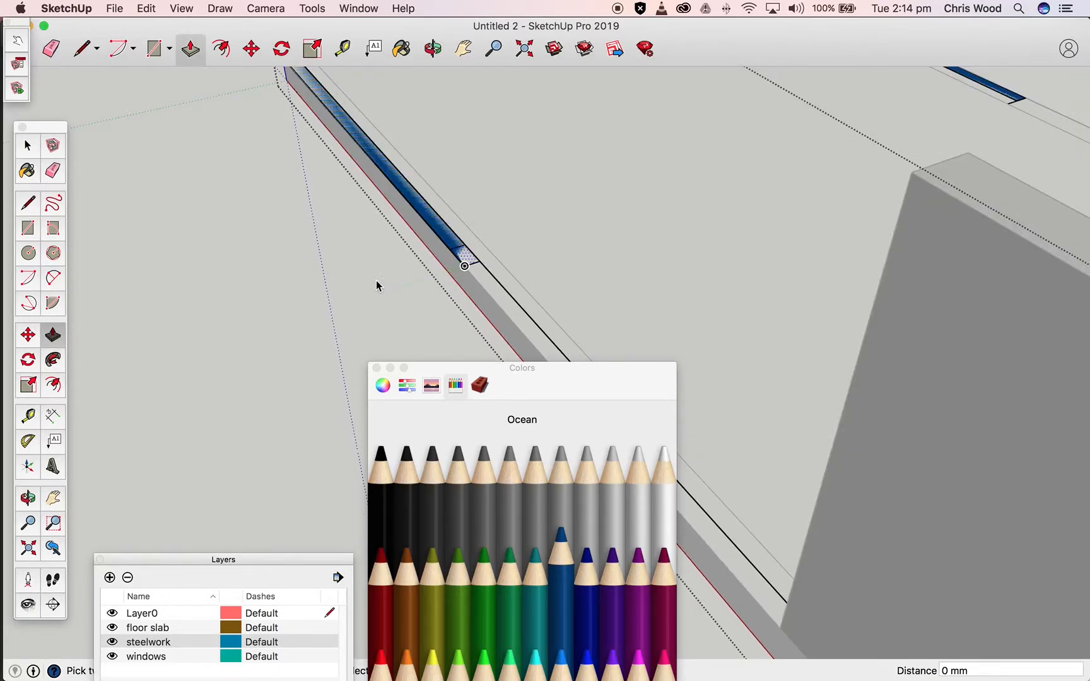
left_click(466, 255)
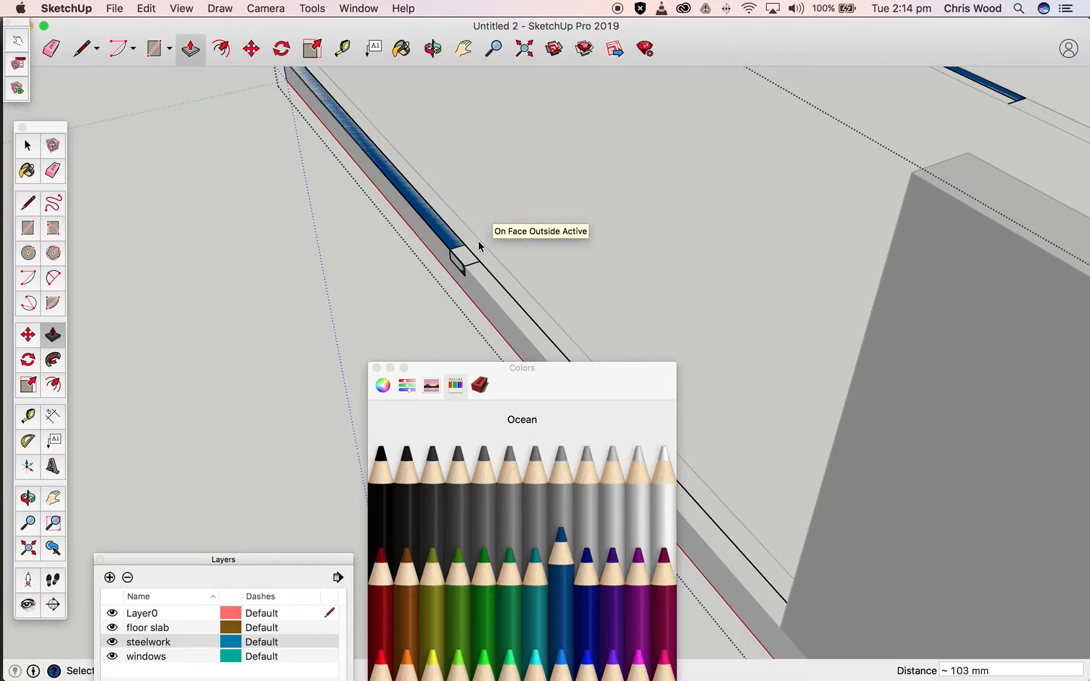
left_click_drag(476, 255, 915, 175)
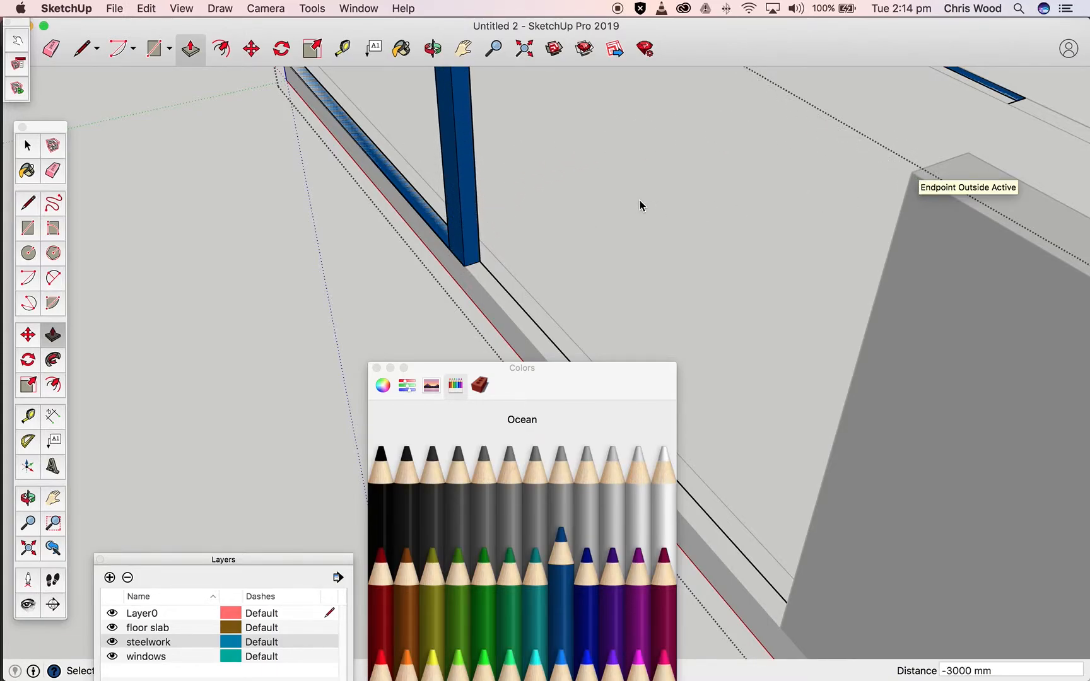
Delete the leftover blue face on the slab between the corner column and the new intermediate post
scroll(639, 205, "down", 3)
scroll(640, 205, "down", 3)
middle_click_drag(571, 221, 1074, 177)
scroll(389, 163, "down", 2)
scroll(389, 162, "up", 5)
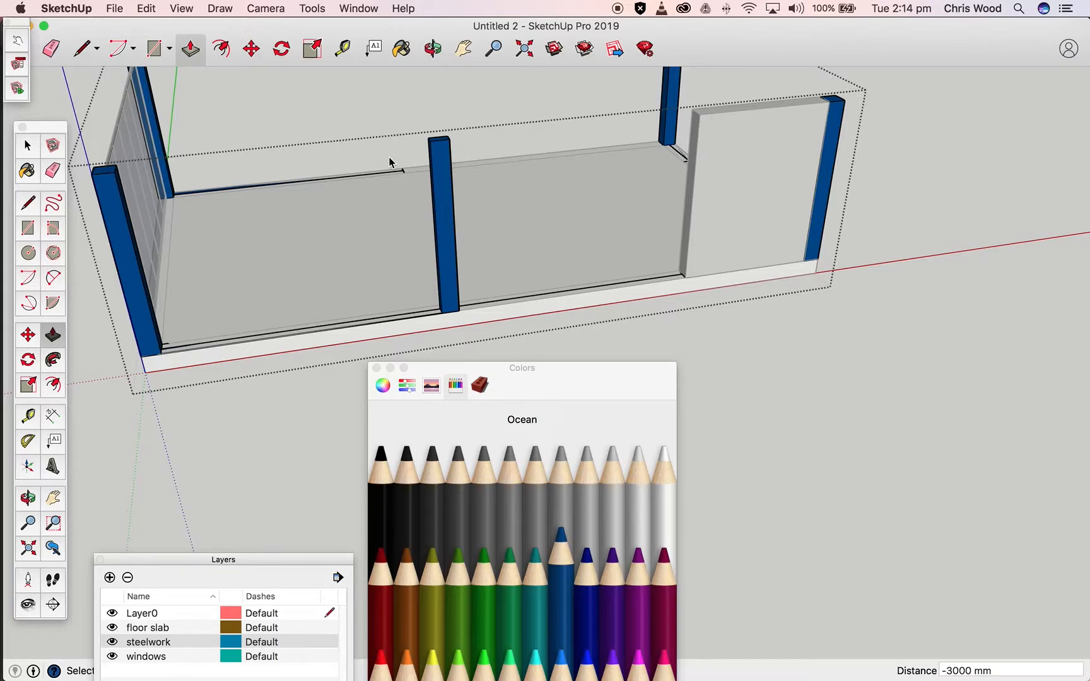
middle_click_drag(321, 193, 368, 228)
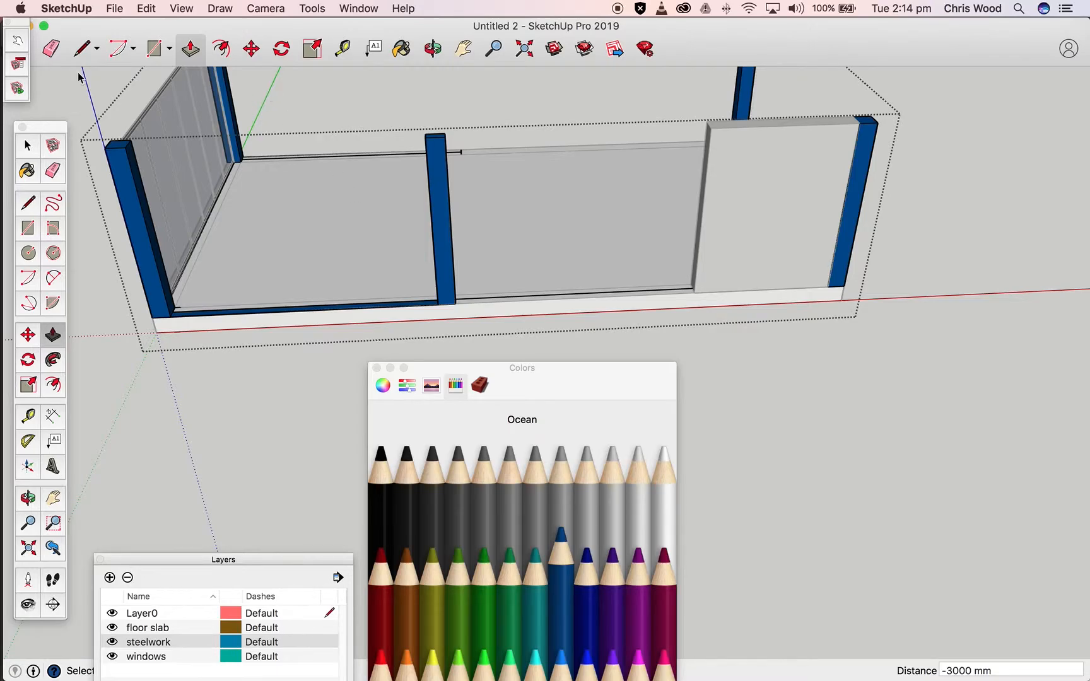
left_click(26, 146)
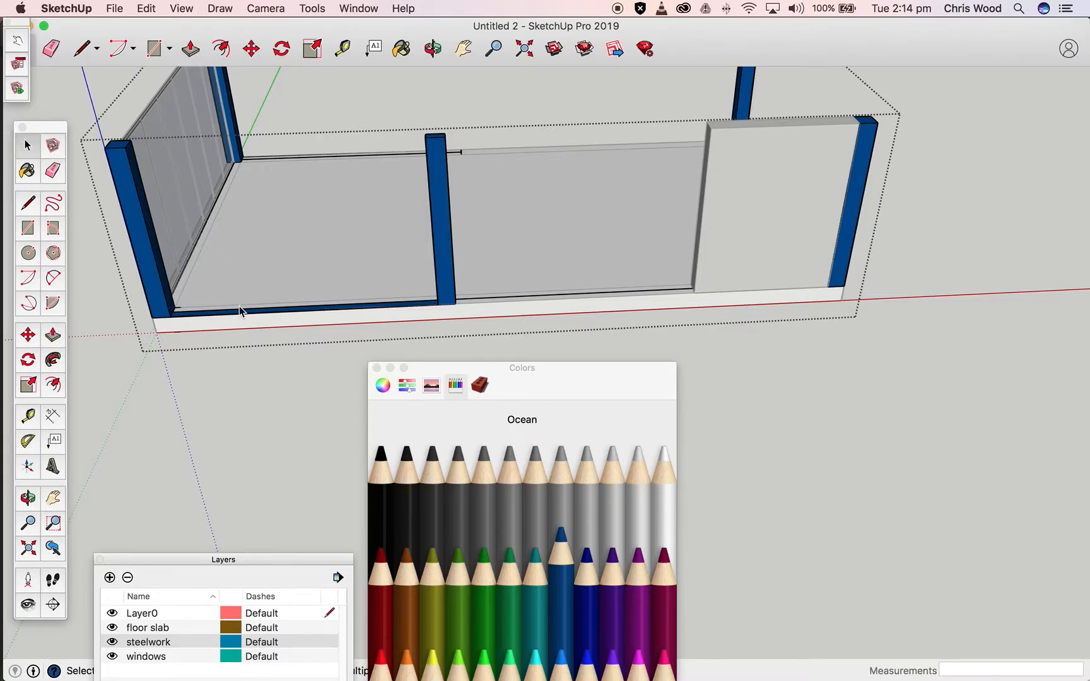
key("Delete")
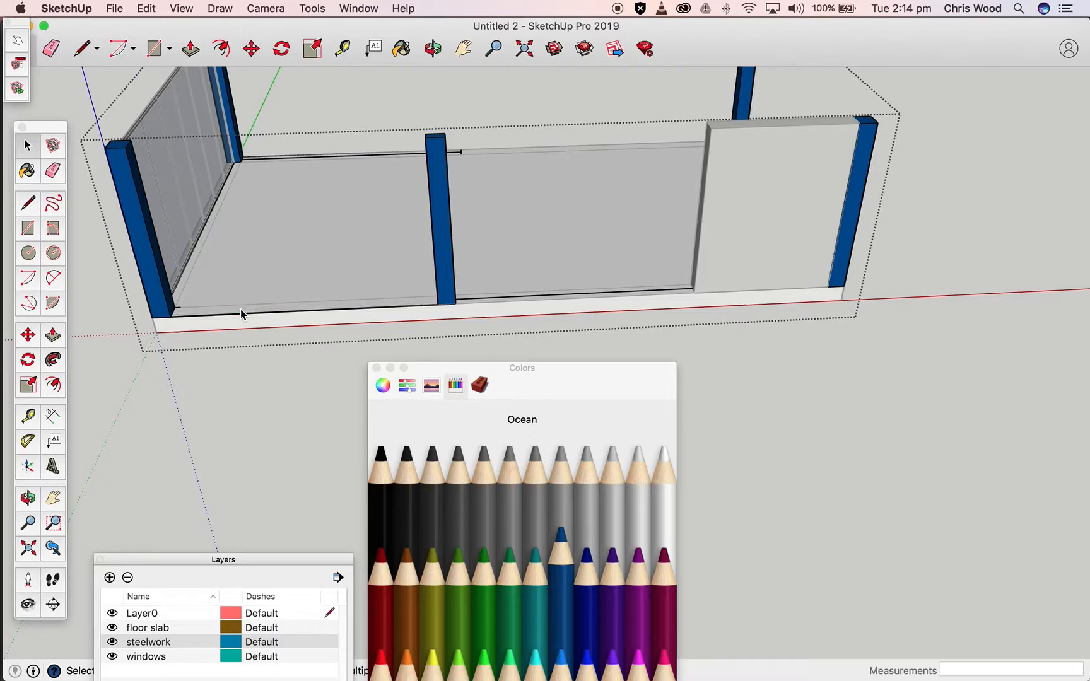
Delete the leftover edge on the slab between the corner column and the intermediate post
left_click(248, 308)
key("Delete")
middle_click_drag(482, 315, 170, 265)
middle_click_drag(755, 323, 623, 279)
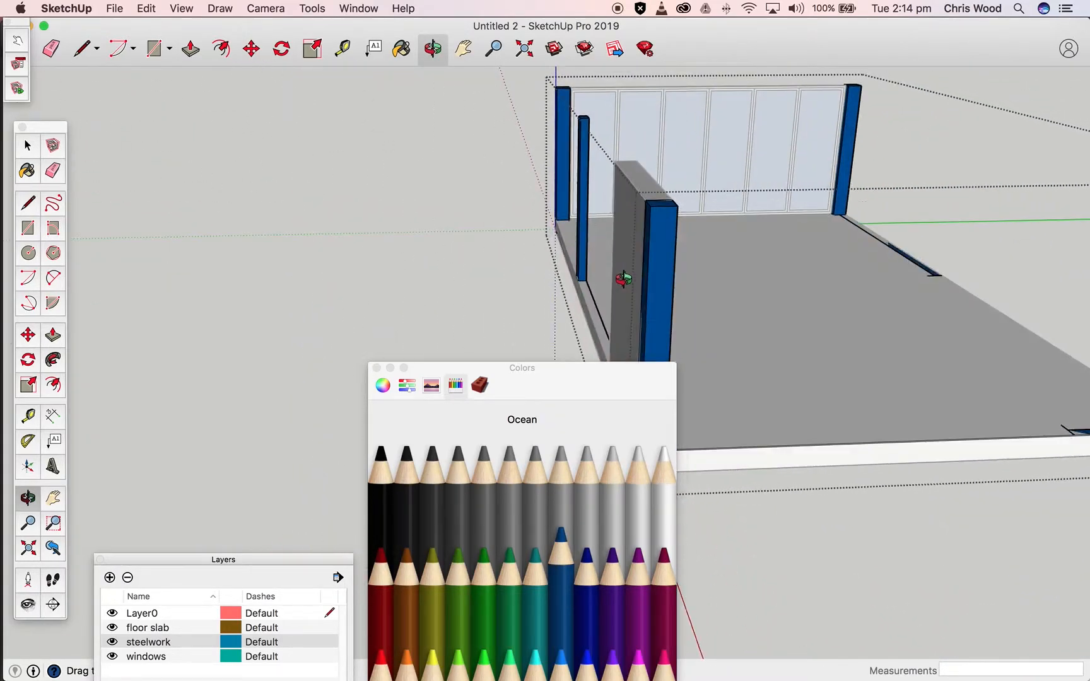
Leave the steelwork group and make all the connected geometry of the solid grey wall into a group
scroll(824, 318, "down", 2)
middle_click_drag(832, 361, 767, 311)
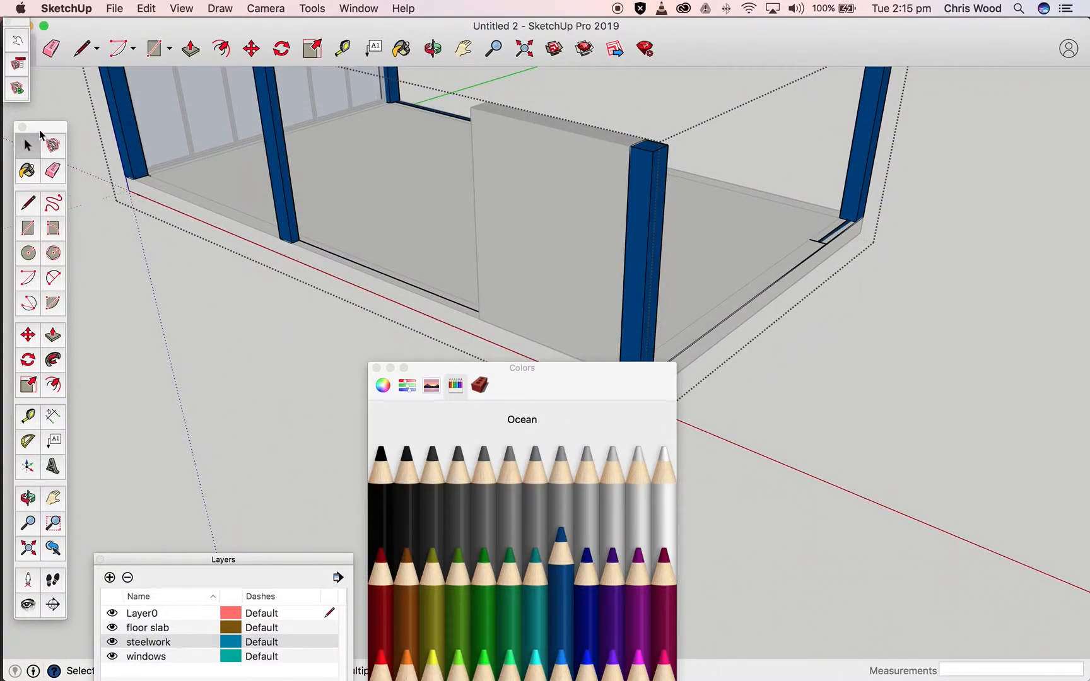
left_click(543, 214)
double_click(543, 215)
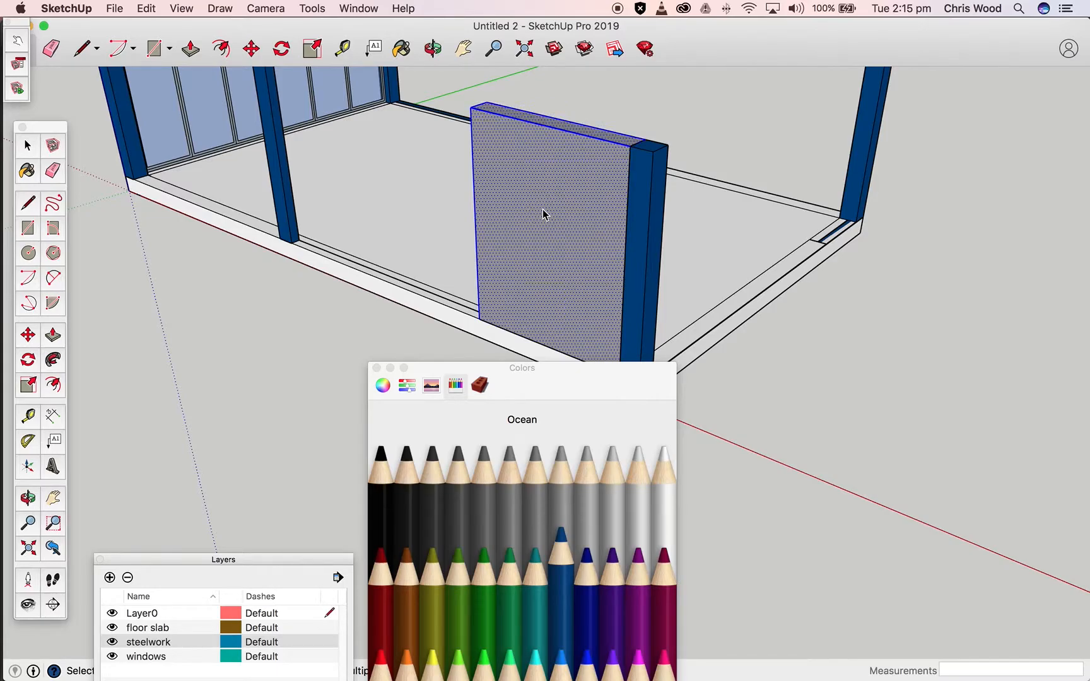
left_click(147, 7)
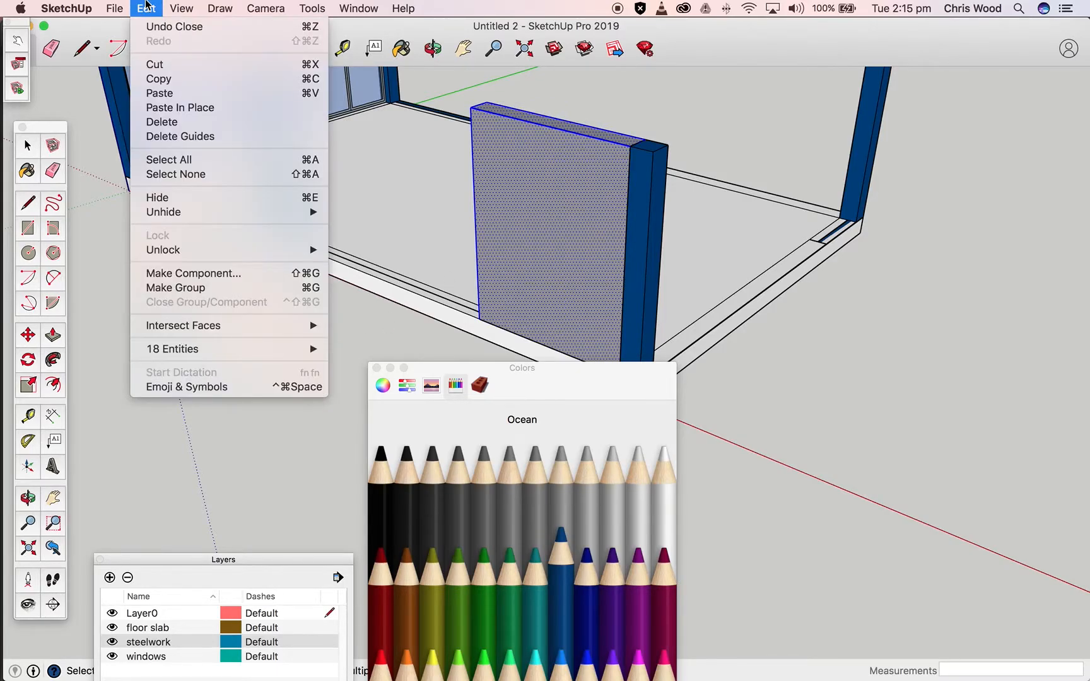
left_click(170, 297)
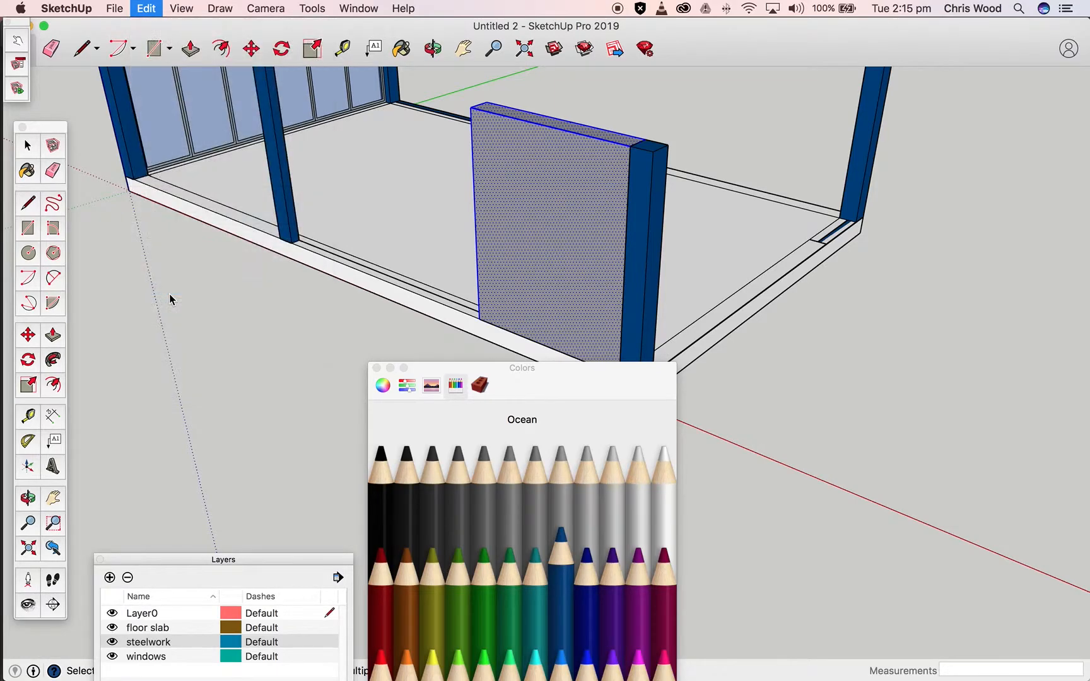
Add a layer named "block wall" and assign the grey wall group to it
middle_click_drag(286, 263, 309, 255)
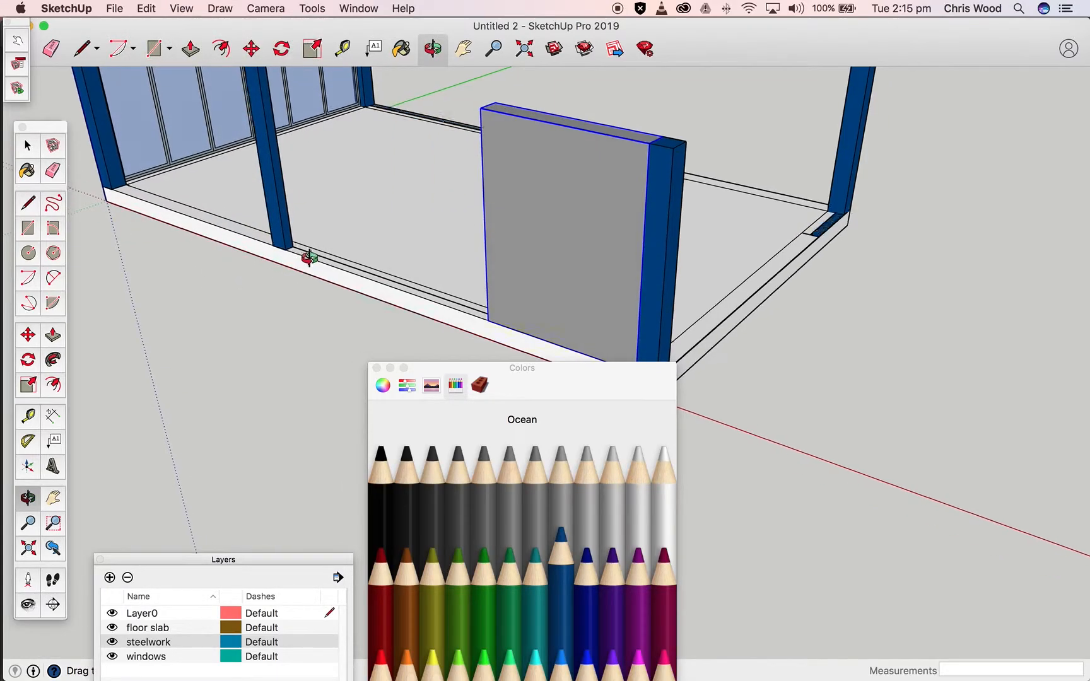
scroll(309, 256, "up", 2)
left_click_drag(145, 566, 153, 324)
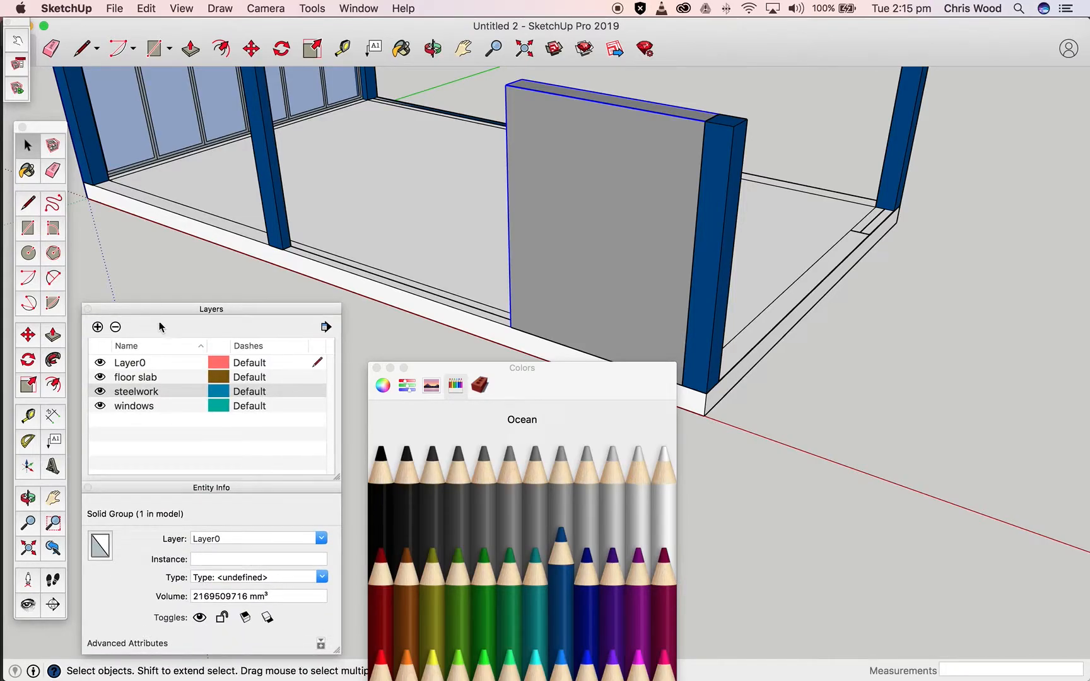
left_click(97, 326)
type("block wall")
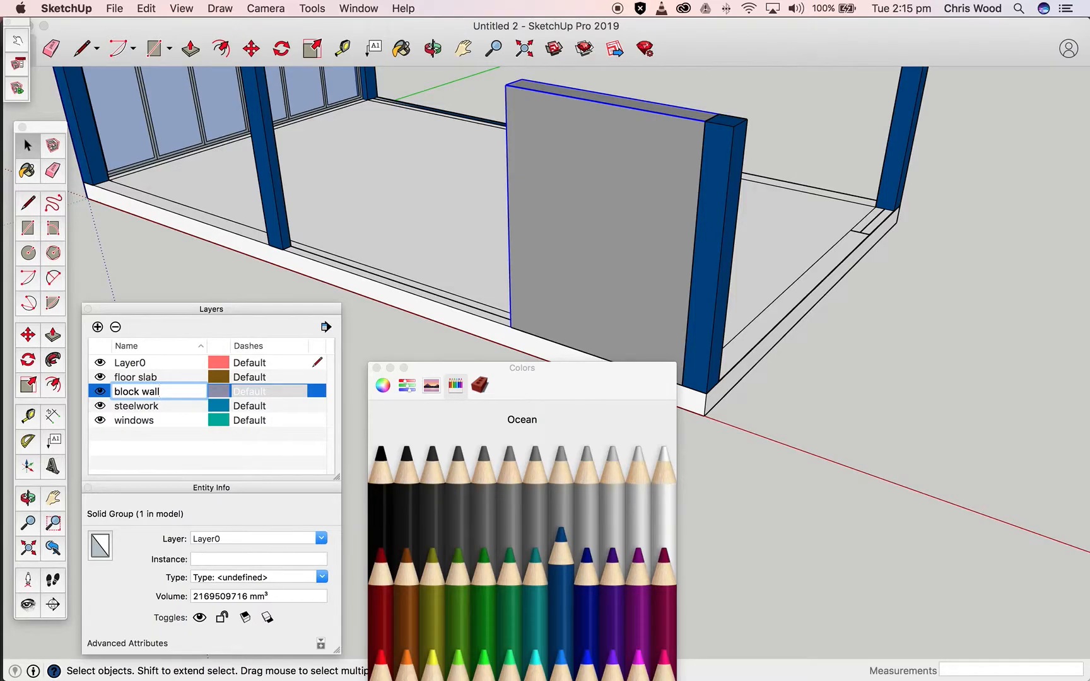
key("Return")
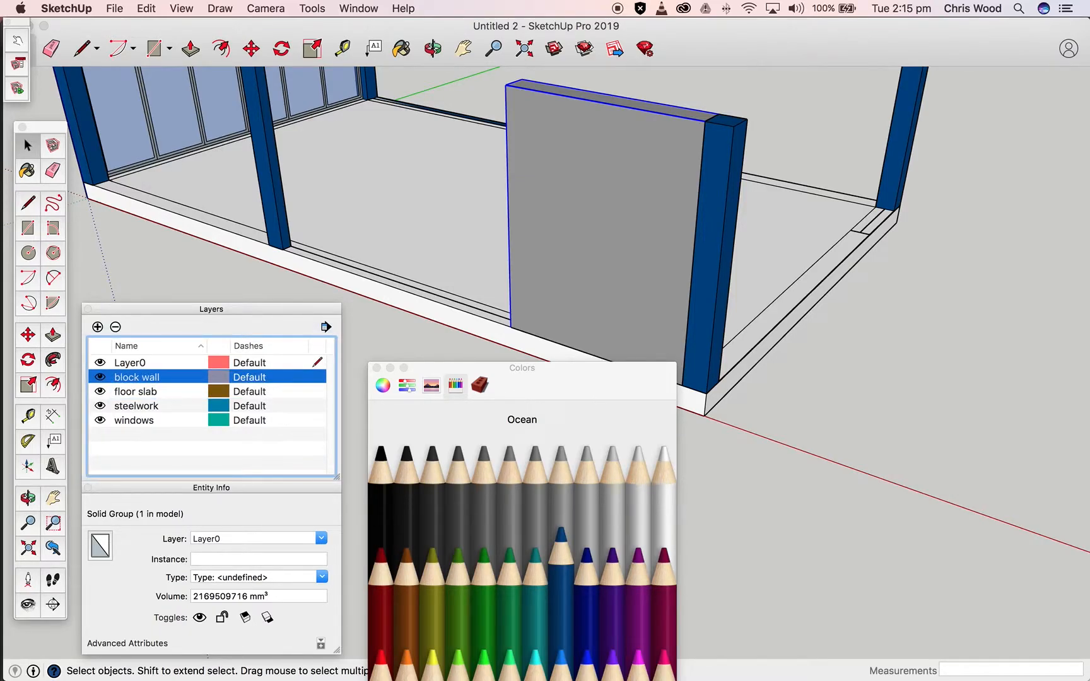
left_click(320, 539)
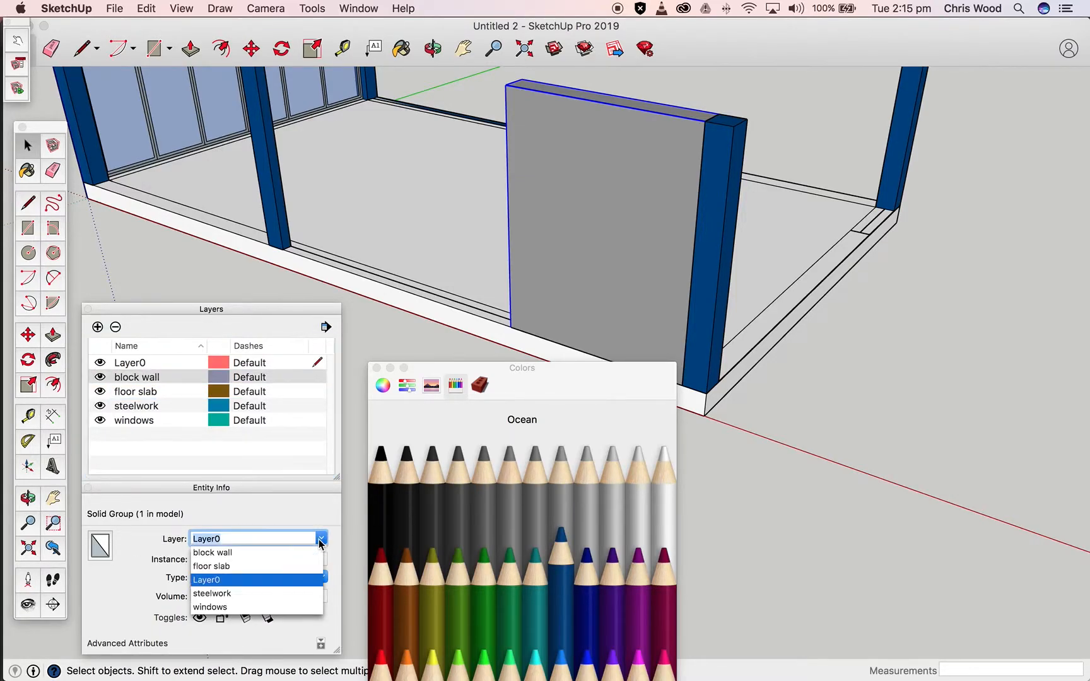
left_click(280, 554)
left_click_drag(247, 306, 265, 589)
Inside the wall group, draw a 5200 by 300 mm rectangle from the wall's base corner along the slab's adjoining side
middle_click_drag(778, 428, 735, 455)
key("space")
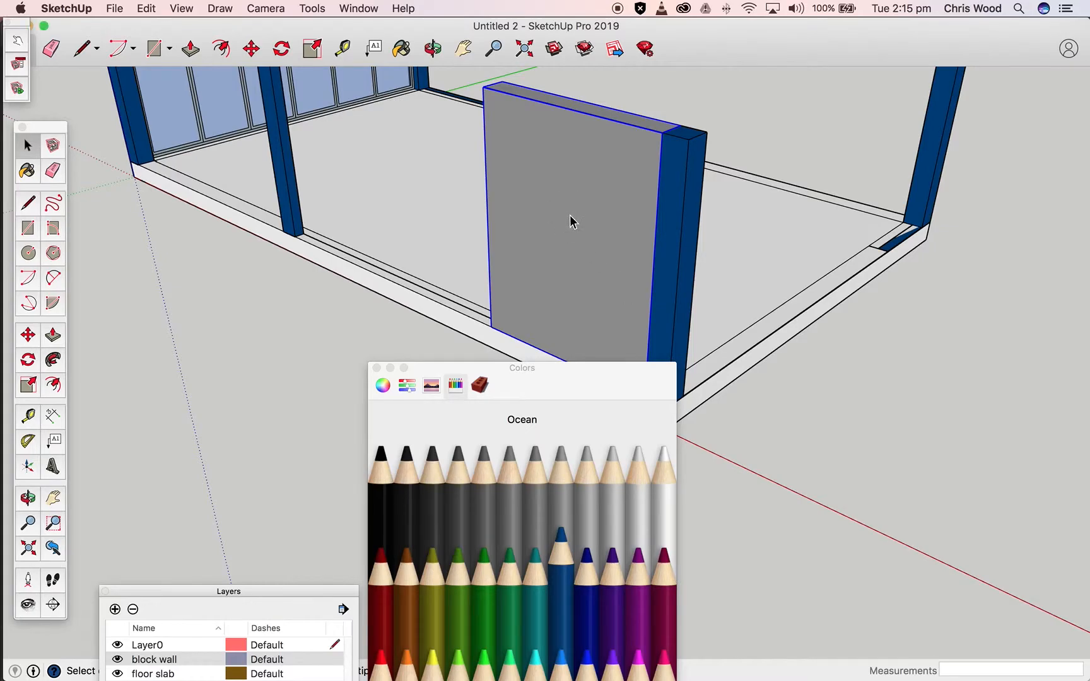
left_click(571, 220)
middle_click_drag(569, 224, 140, 242)
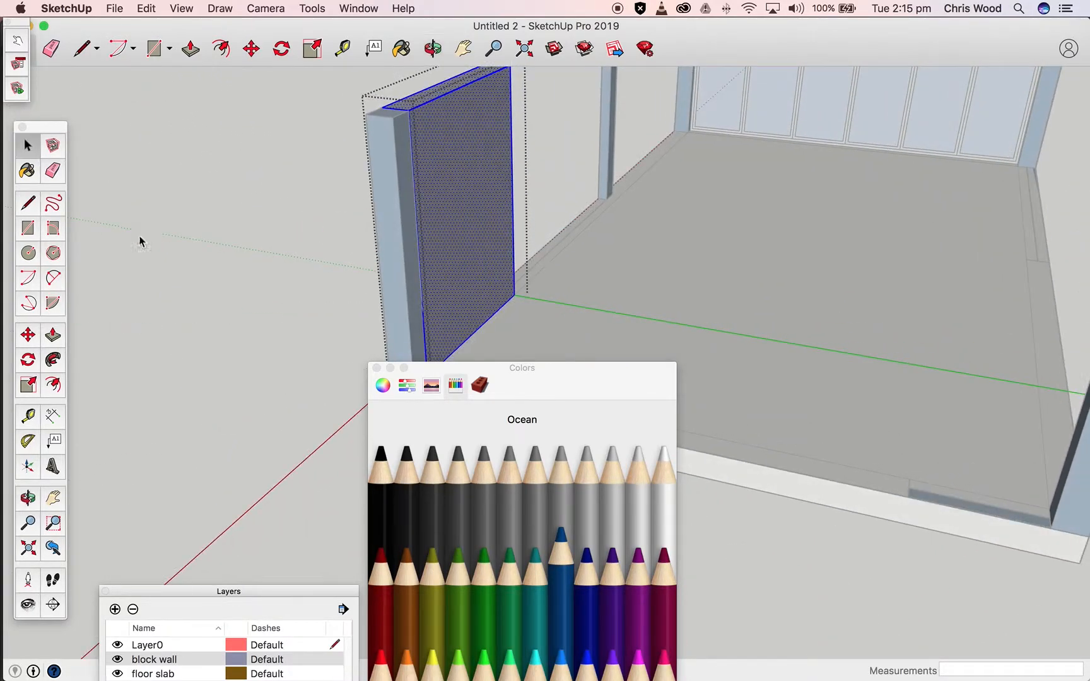
left_click_drag(453, 368, 529, 644)
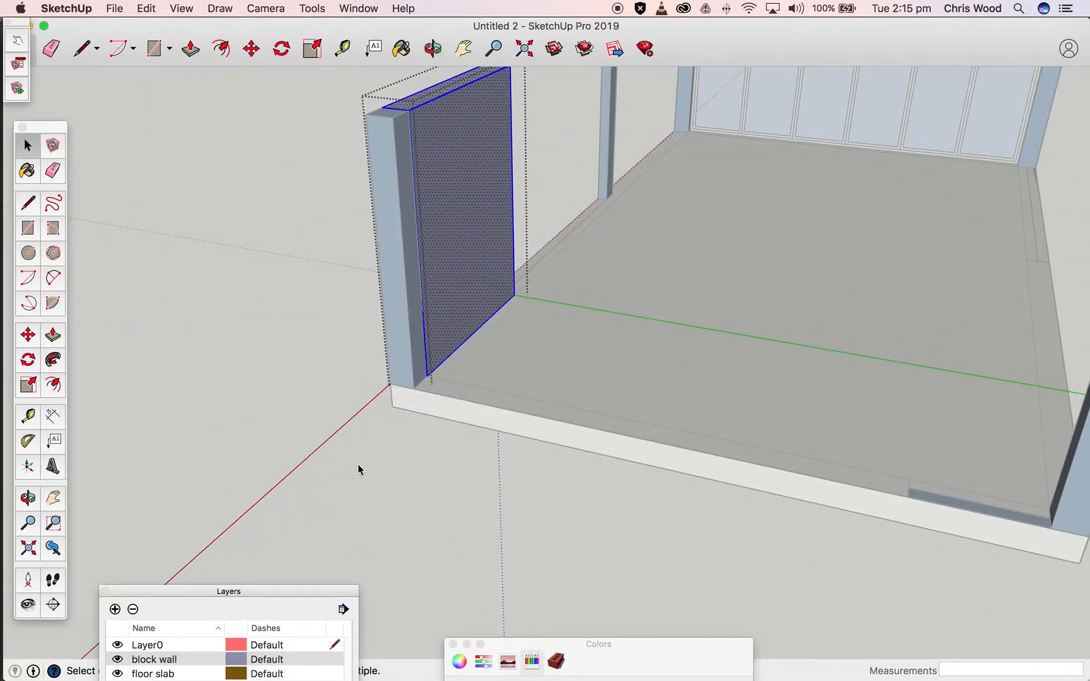
left_click(32, 235)
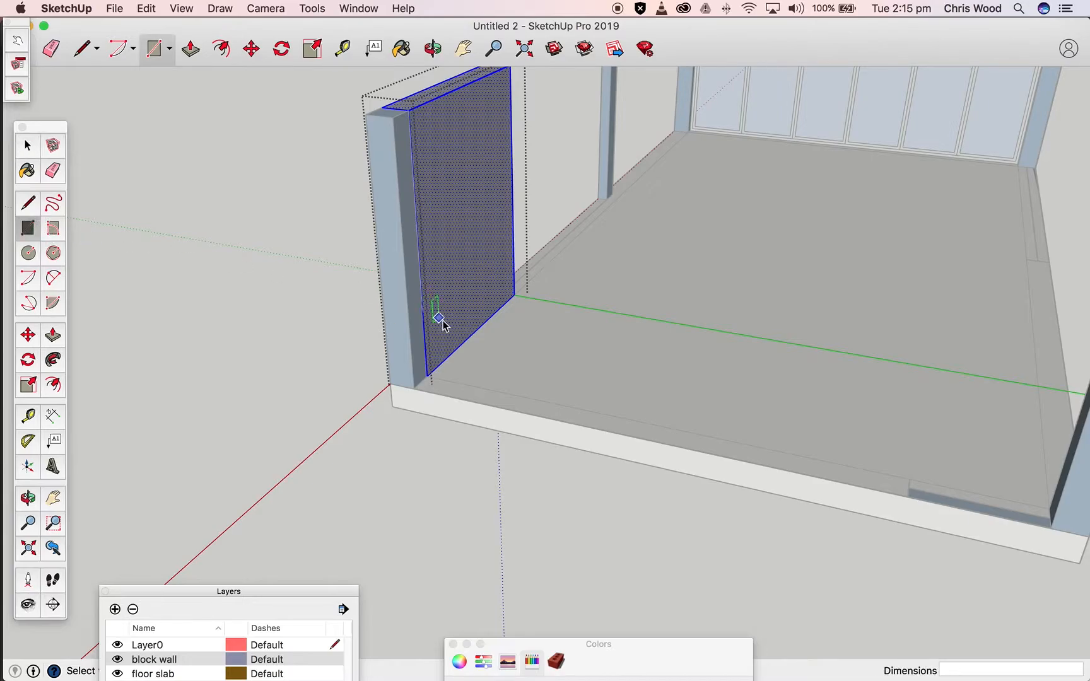
left_click(427, 376)
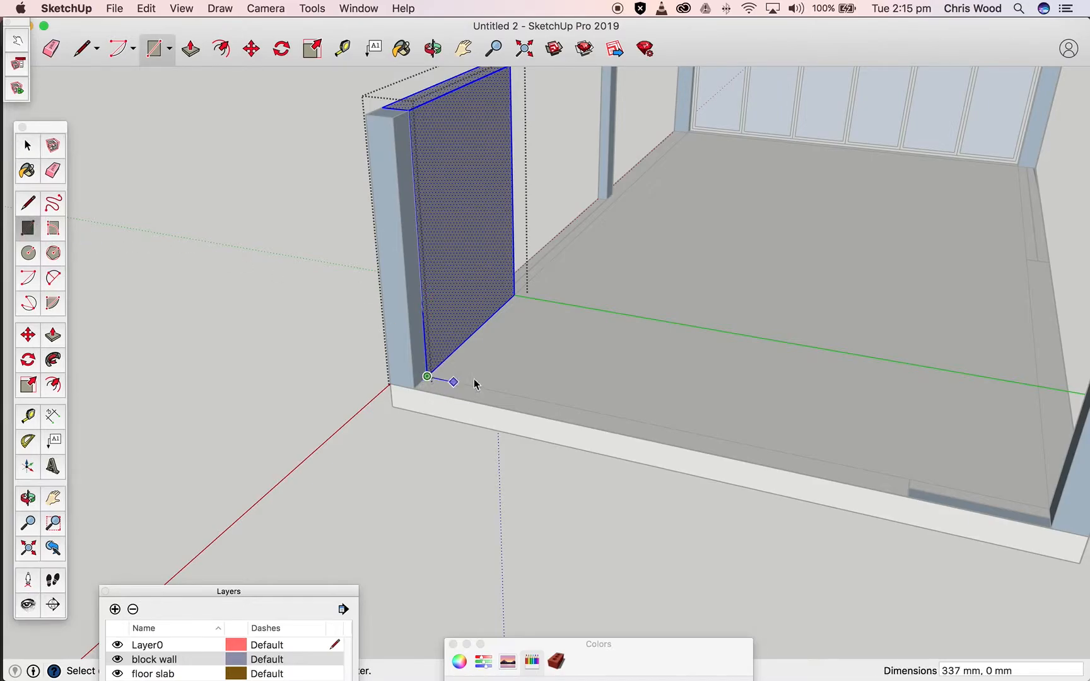
left_click(912, 500)
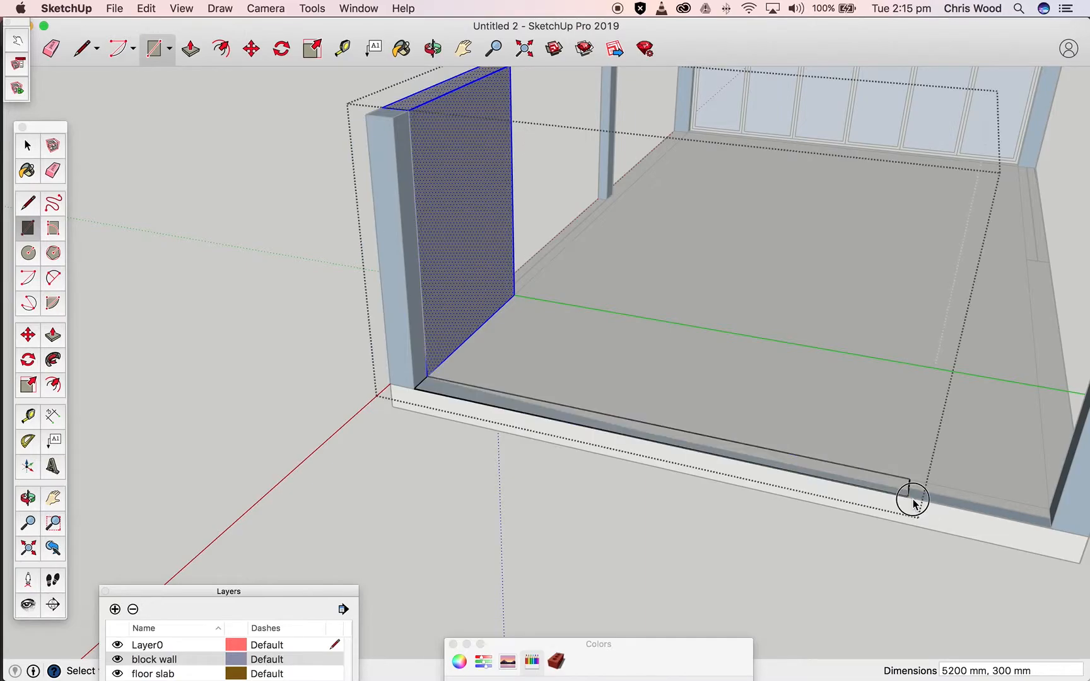
Extrude the new wall footprint up 3000 mm to the top of the existing wall
left_click(53, 335)
left_click(479, 396)
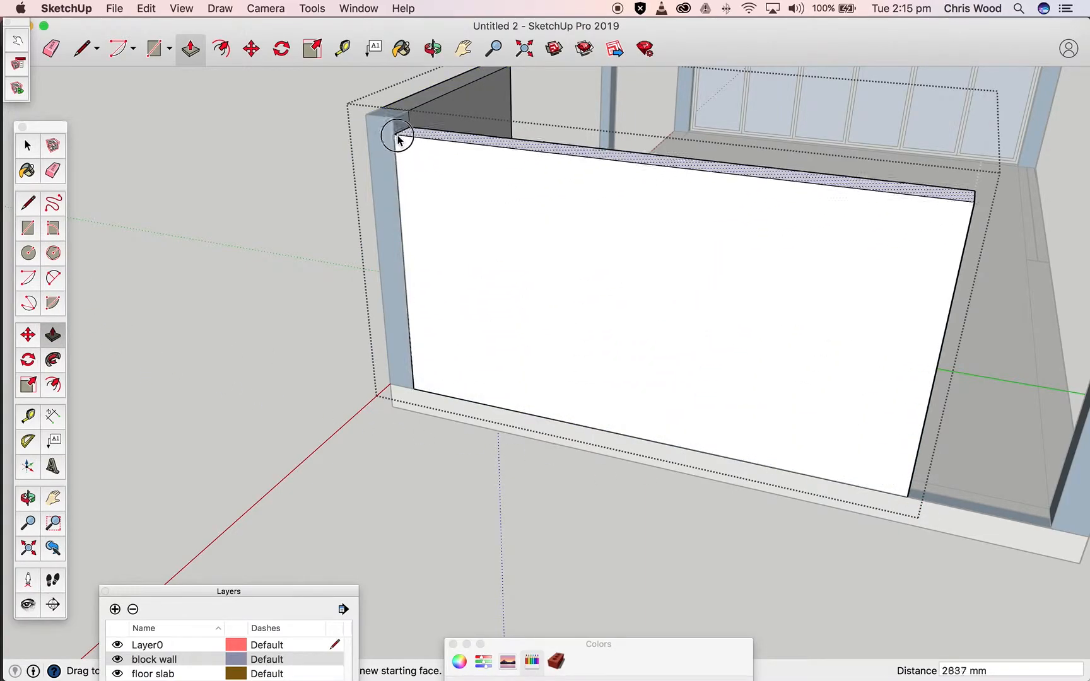
left_click(388, 120)
Paint the inner, top, end and outer faces of the new side wall with the Aluminum grey
middle_click_drag(661, 272, 165, 306)
left_click(560, 638)
mouse_move(532, 645)
left_mouse_down()
mouse_move(66, 24)
mouse_move(100, 58)
left_mouse_up()
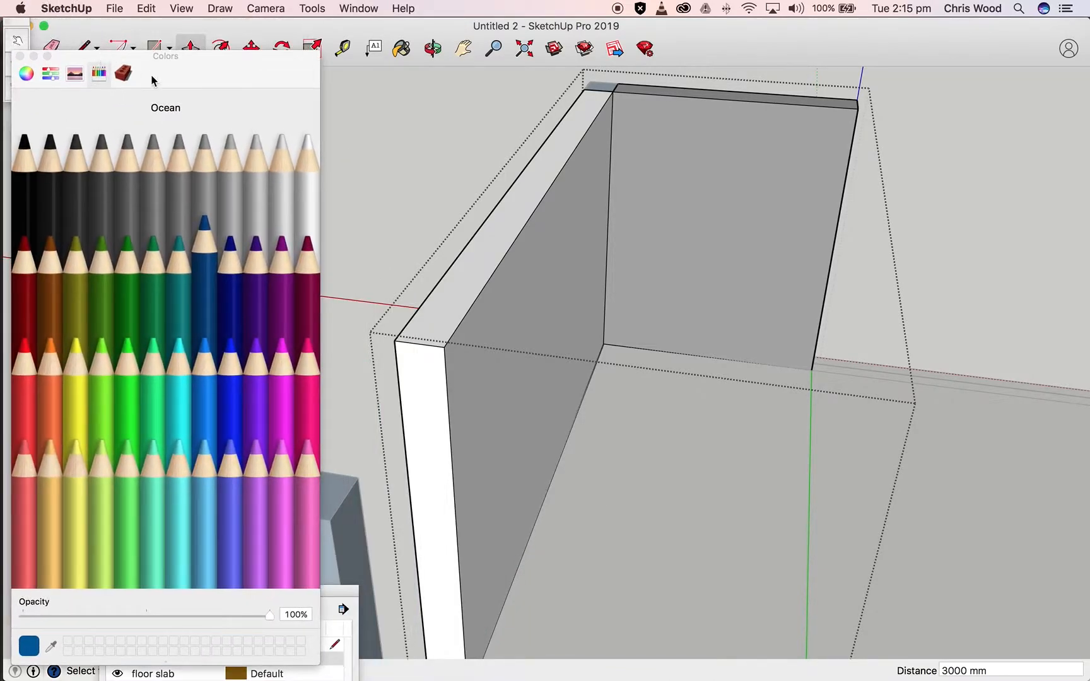
left_click(210, 181)
left_click(489, 339)
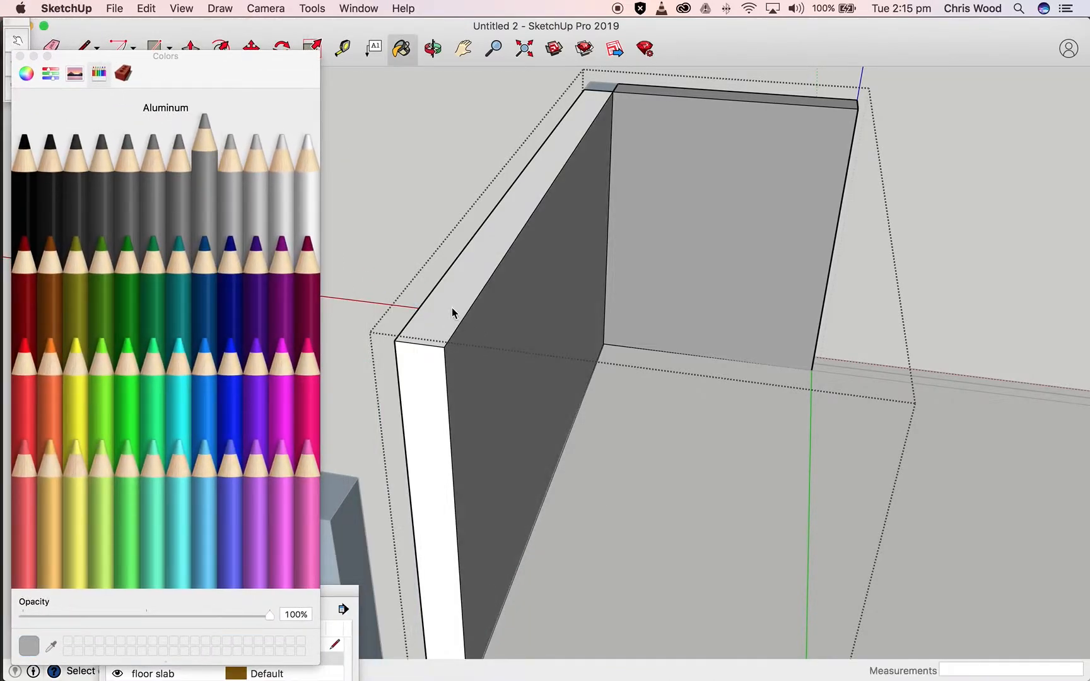
left_click(452, 311)
left_click(435, 372)
mouse_move(469, 369)
middle_mouse_down()
mouse_move(724, 377)
mouse_move(705, 369)
middle_mouse_up()
left_click(705, 369)
Draw an edge 2400 mm up the far corner column from its base, then a 1200 mm edge across to the new wall's end
mouse_move(582, 353)
middle_mouse_down()
mouse_move(1084, 355)
mouse_move(744, 397)
mouse_move(583, 389)
mouse_move(885, 378)
mouse_move(912, 432)
mouse_move(912, 423)
mouse_move(594, 457)
mouse_move(496, 391)
mouse_move(669, 366)
mouse_move(698, 492)
mouse_move(430, 437)
middle_mouse_up()
scroll(586, 377, "down", 5)
scroll(586, 377, "up", 4)
scroll(554, 438, "up", 4)
mouse_move(556, 438)
middle_mouse_down()
mouse_move(545, 457)
mouse_move(705, 524)
mouse_move(700, 591)
mouse_move(673, 588)
middle_mouse_up()
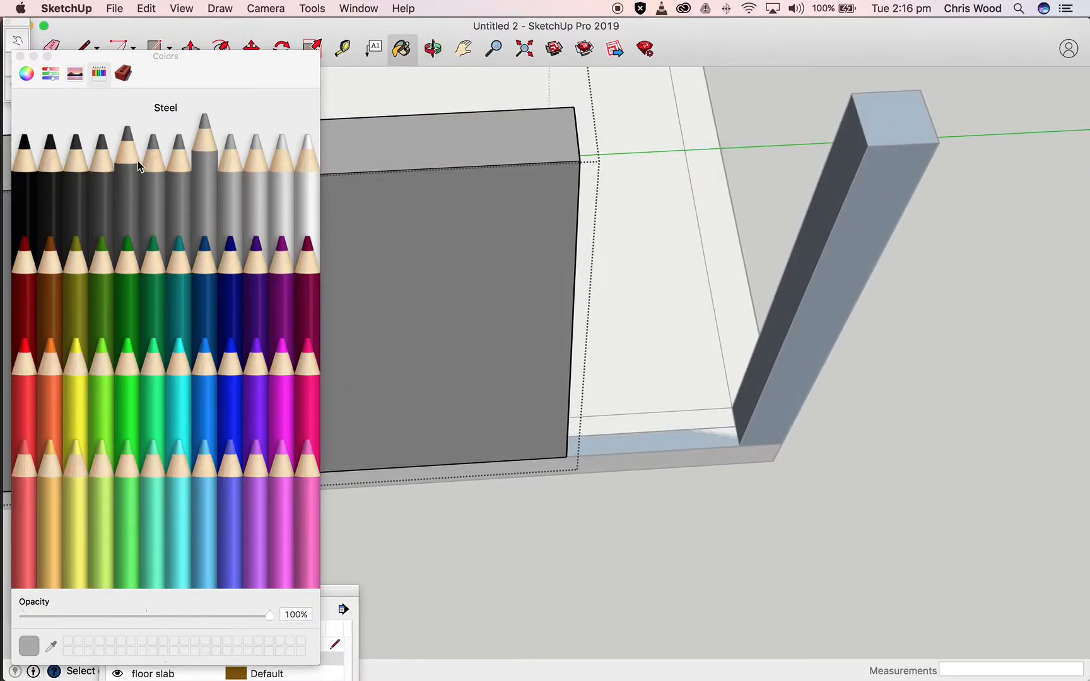
left_click_drag(141, 59, 295, 470)
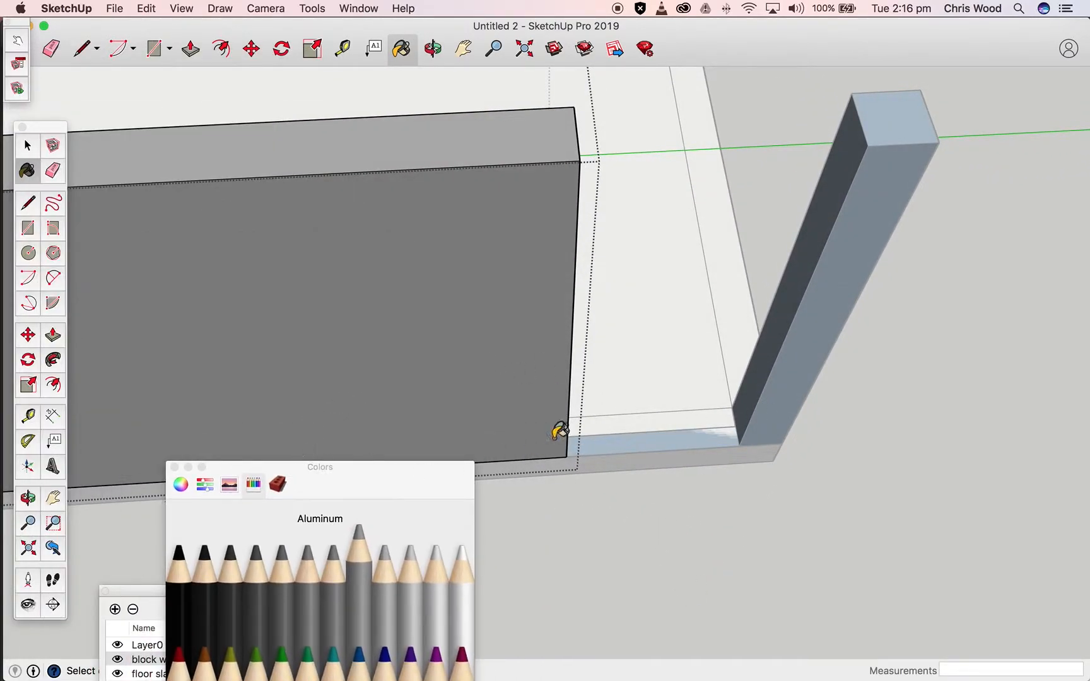
left_click(28, 203)
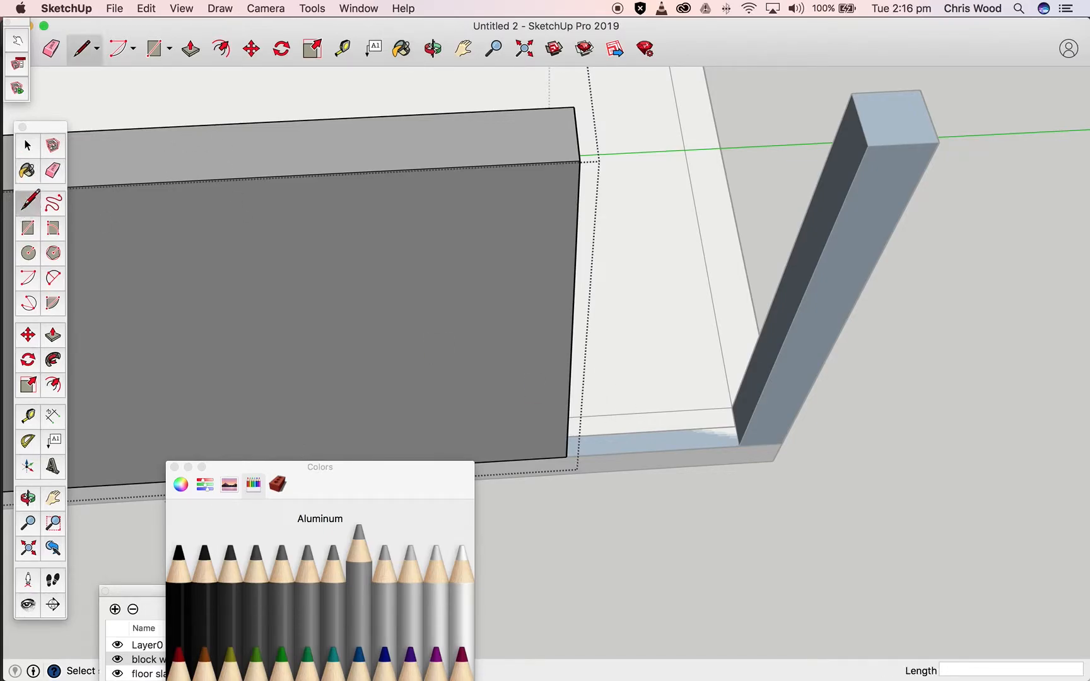
left_click(739, 446)
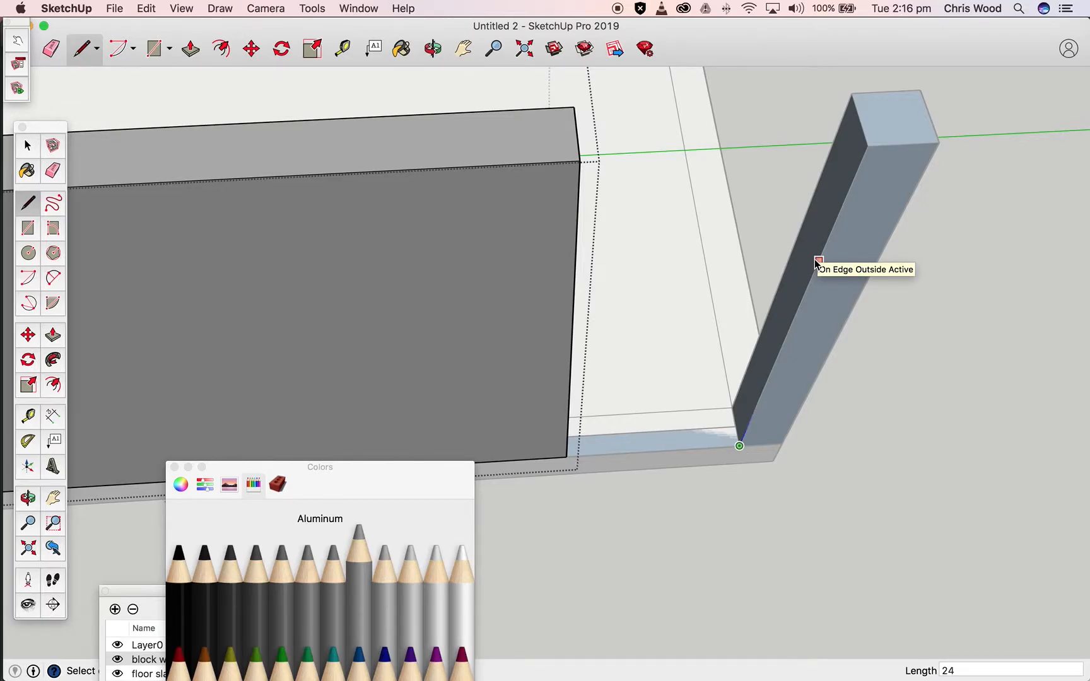
key("Return")
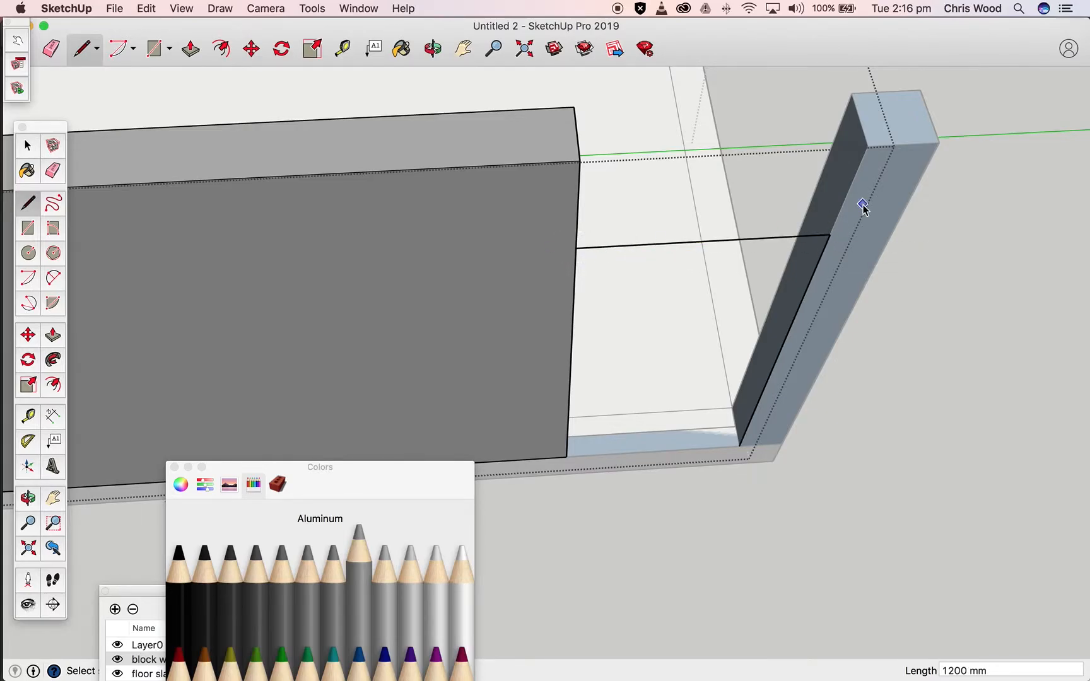
Close off the lintel's underside as a 300 mm deep face between the new wall's end and the corner column
left_click(829, 234)
left_click(819, 191)
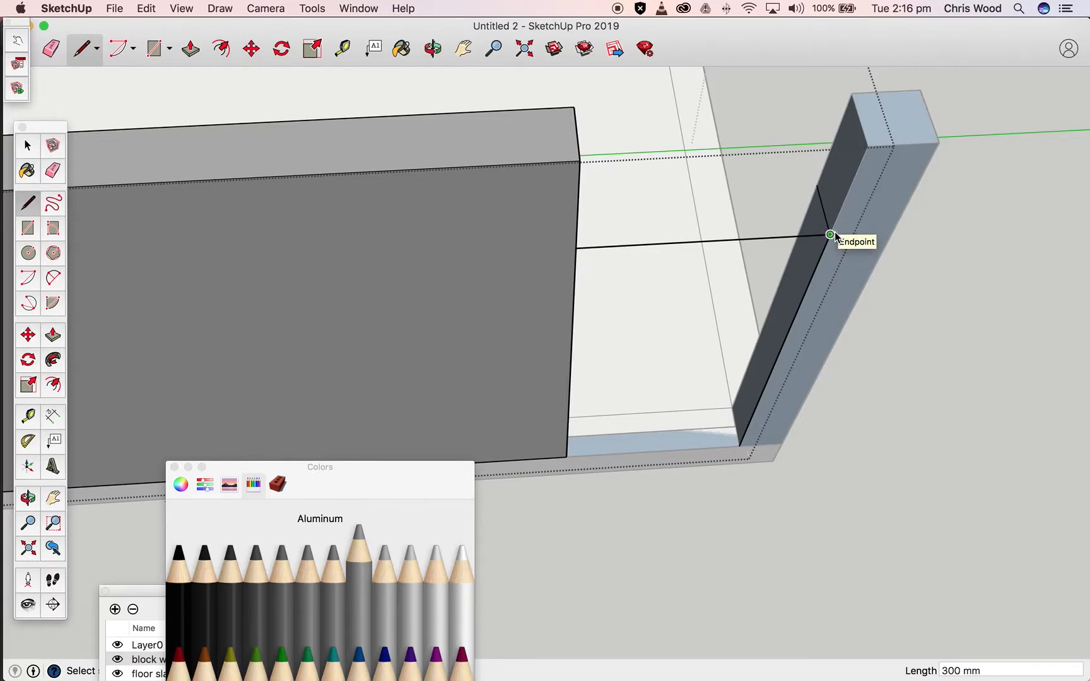
key("o")
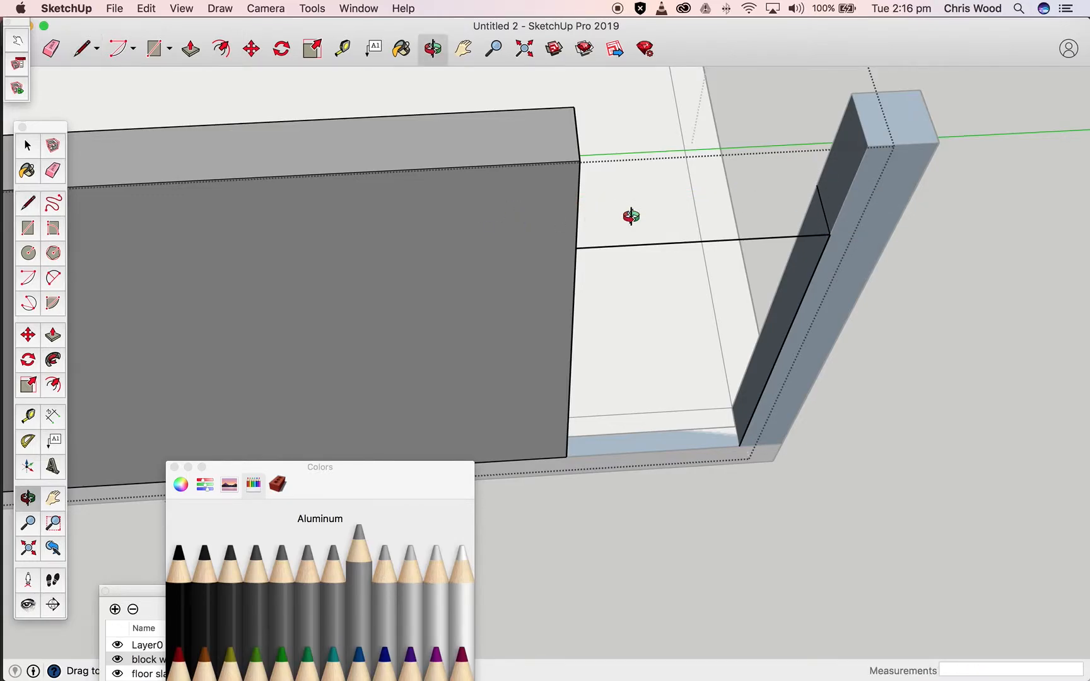
left_click_drag(627, 219, 457, 238)
middle_click_drag(458, 238, 403, 245)
left_click(559, 240)
left_click(508, 276)
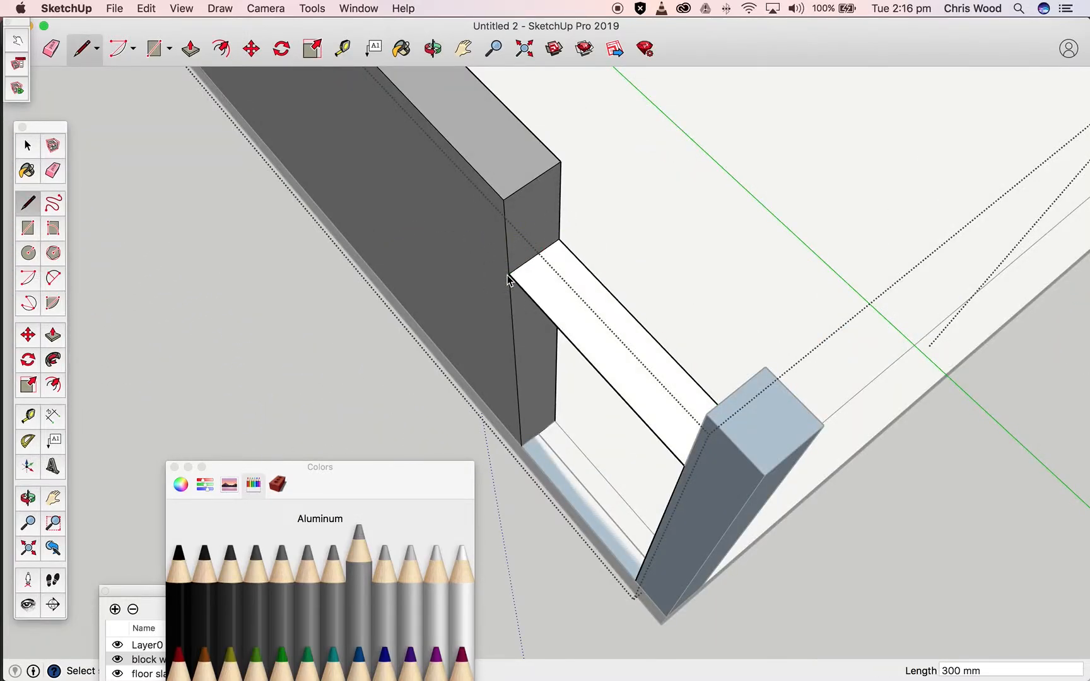
left_click(26, 147)
left_click(252, 281)
double_click(586, 312)
Draw the lintel's two 1200 mm top edges from the new wall's upper end corners to the top of the corner column
middle_click_drag(282, 347, 608, 265)
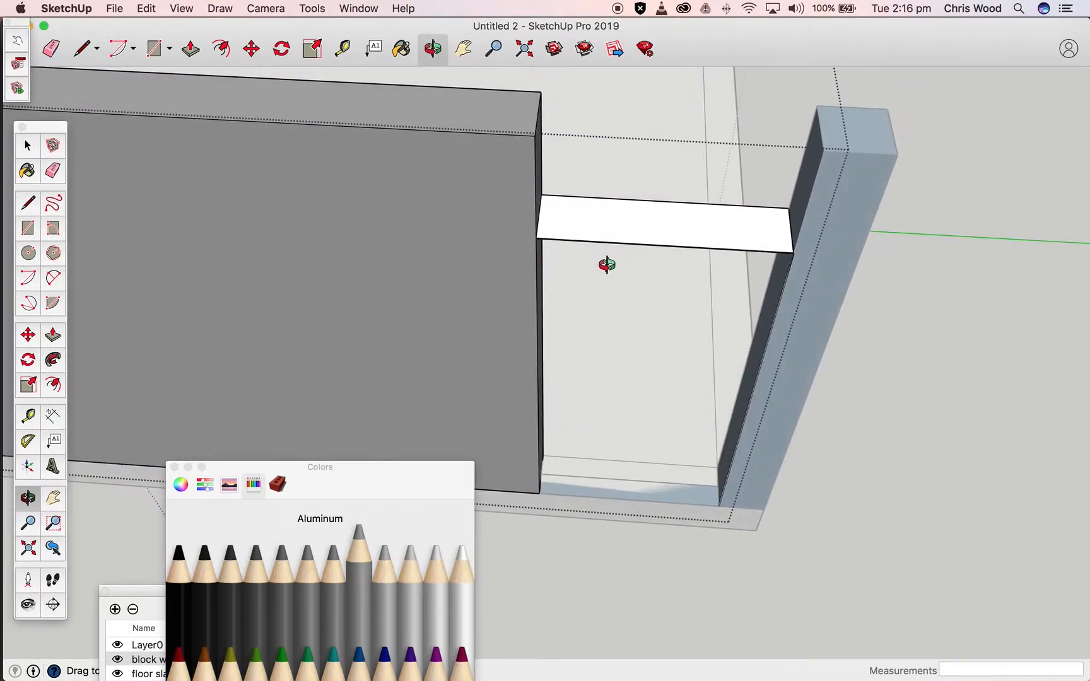
left_click(27, 202)
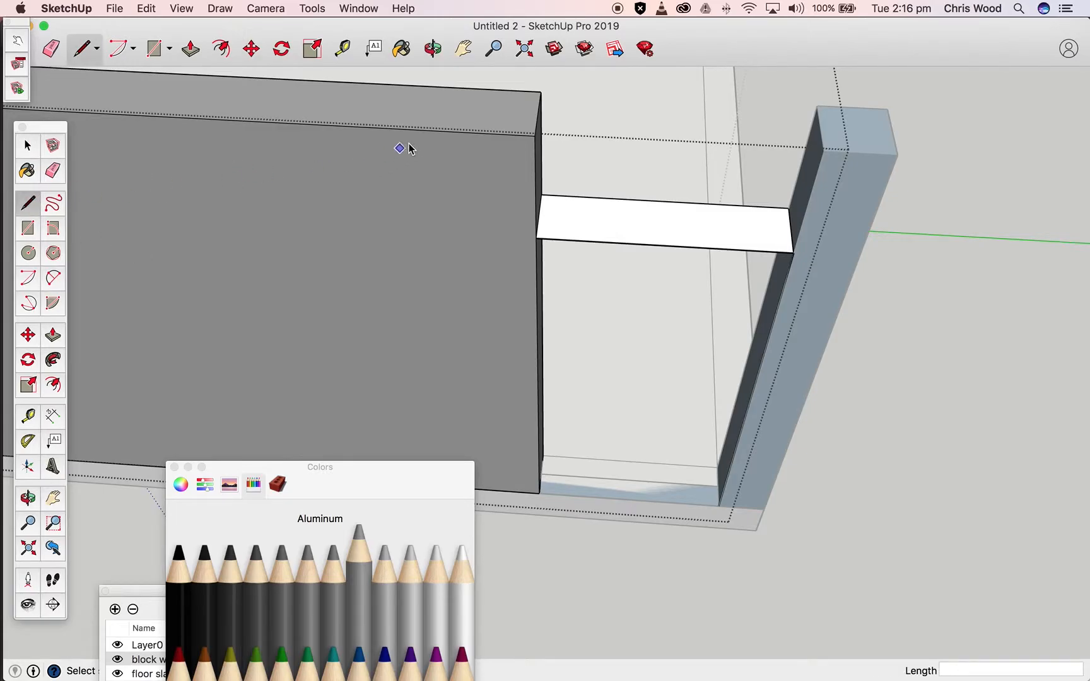
left_click(540, 92)
left_click(817, 106)
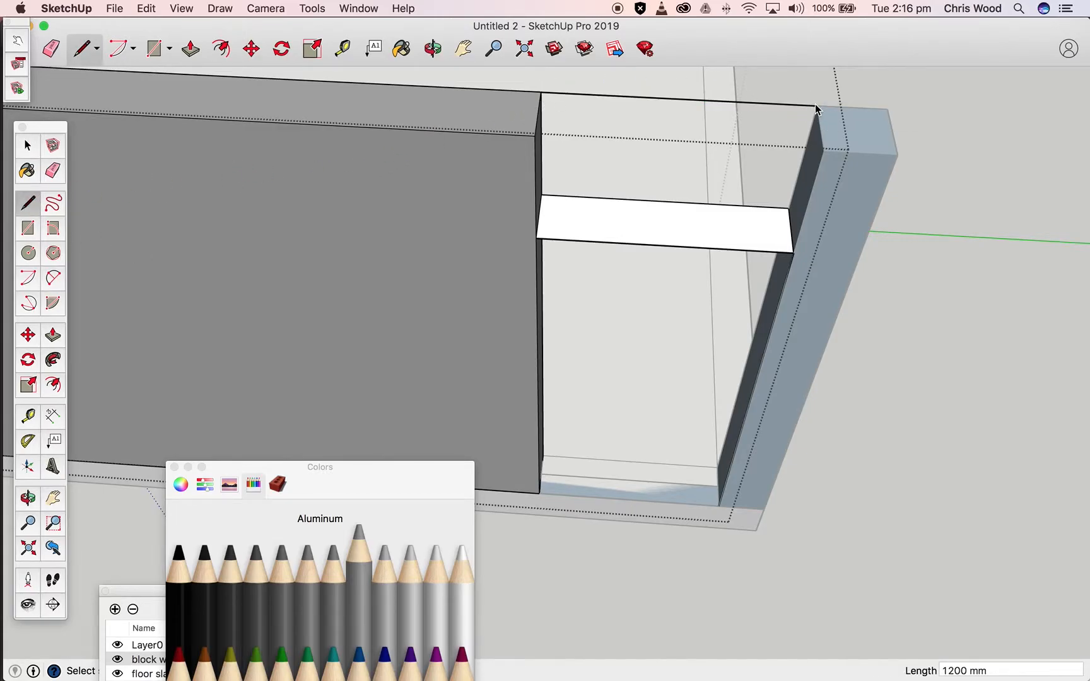
left_click(825, 151)
left_click(534, 136)
Close the lintel's outer face, 600 mm high, between the top edge and the underside
left_click(534, 136)
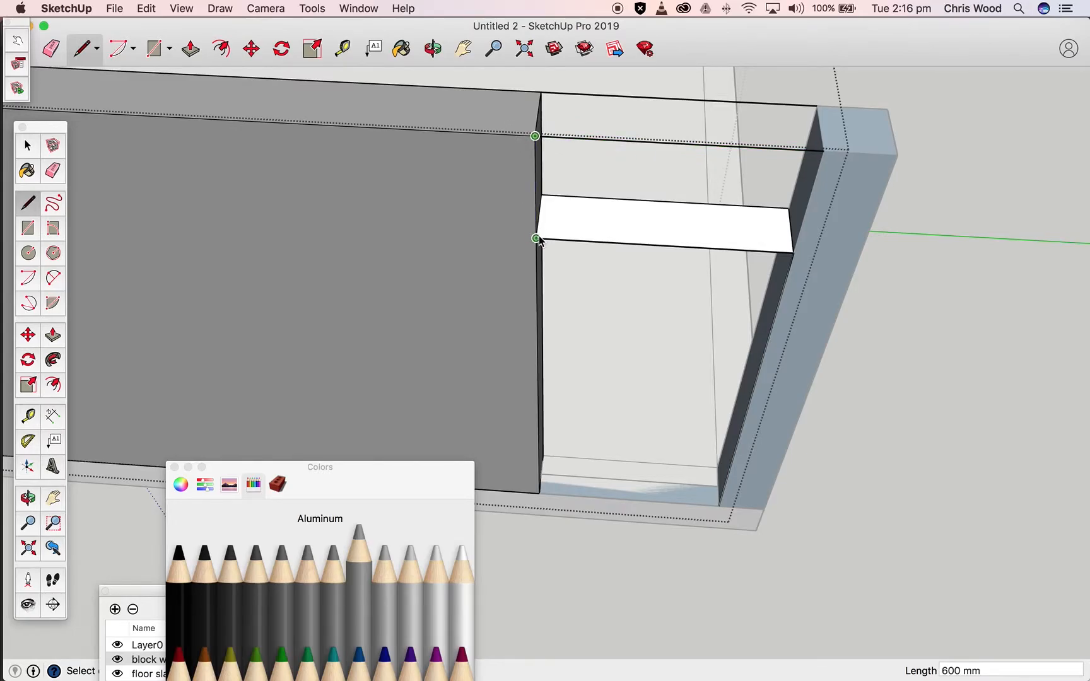
left_click(793, 253)
left_click(826, 149)
Close the lintel's top face between the wall end and the corner column
middle_click_drag(861, 175, 491, 228)
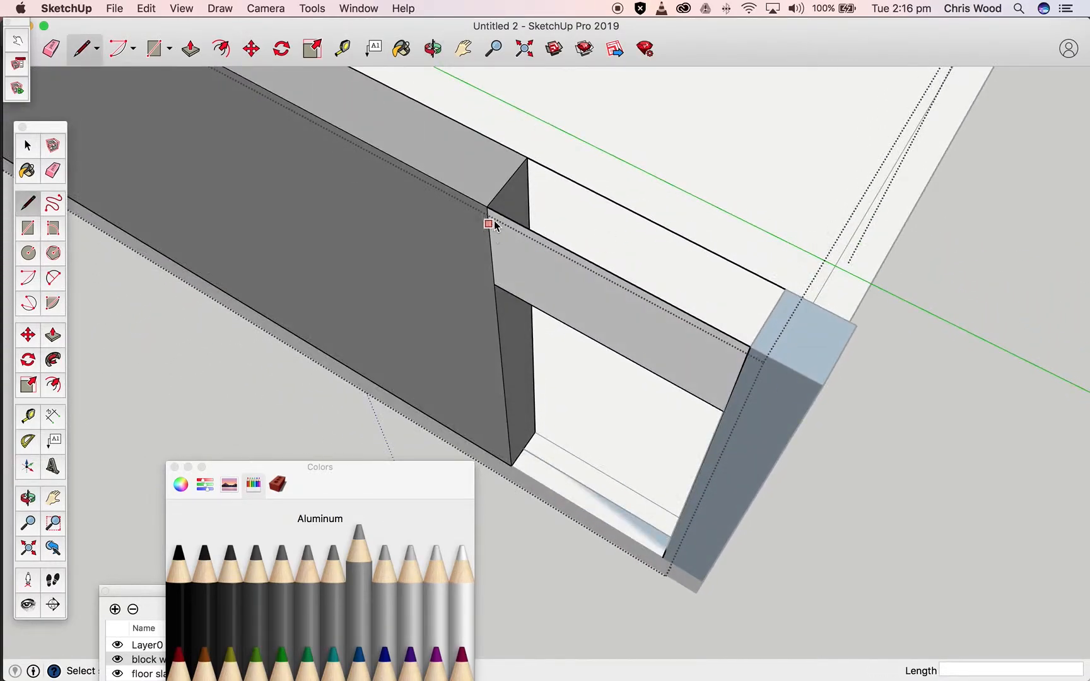
left_click(492, 210)
left_click(745, 350)
left_click(785, 290)
Close the lintel's inner face, 600 mm high, between the wall end and the corner column
middle_click_drag(785, 290, 325, 278)
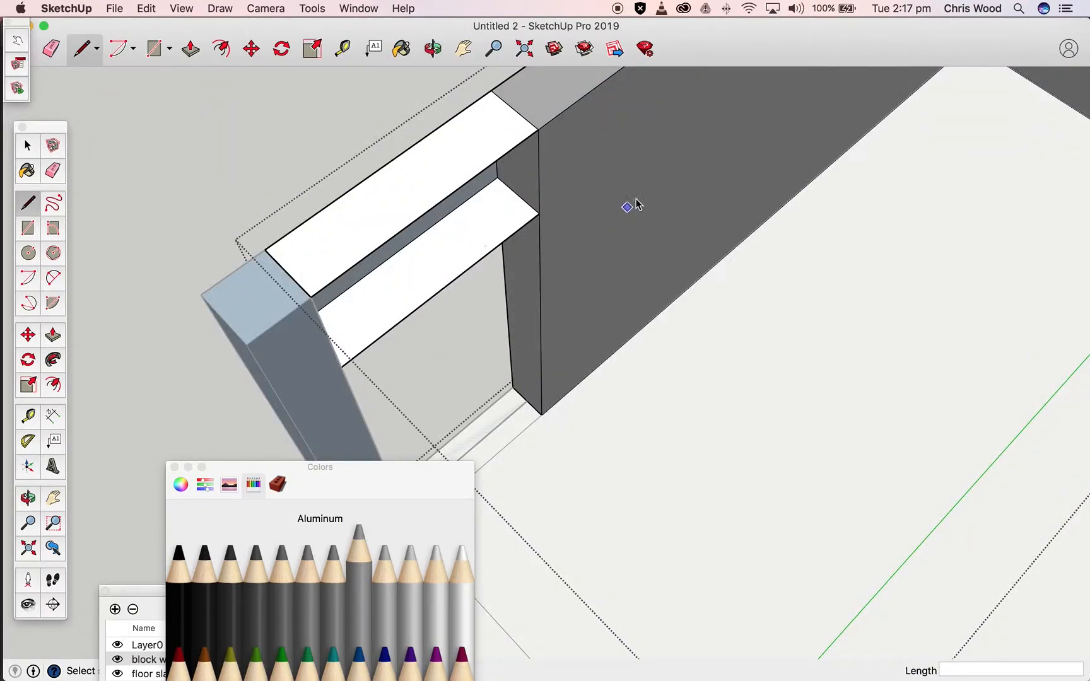
left_click(541, 131)
left_click(544, 215)
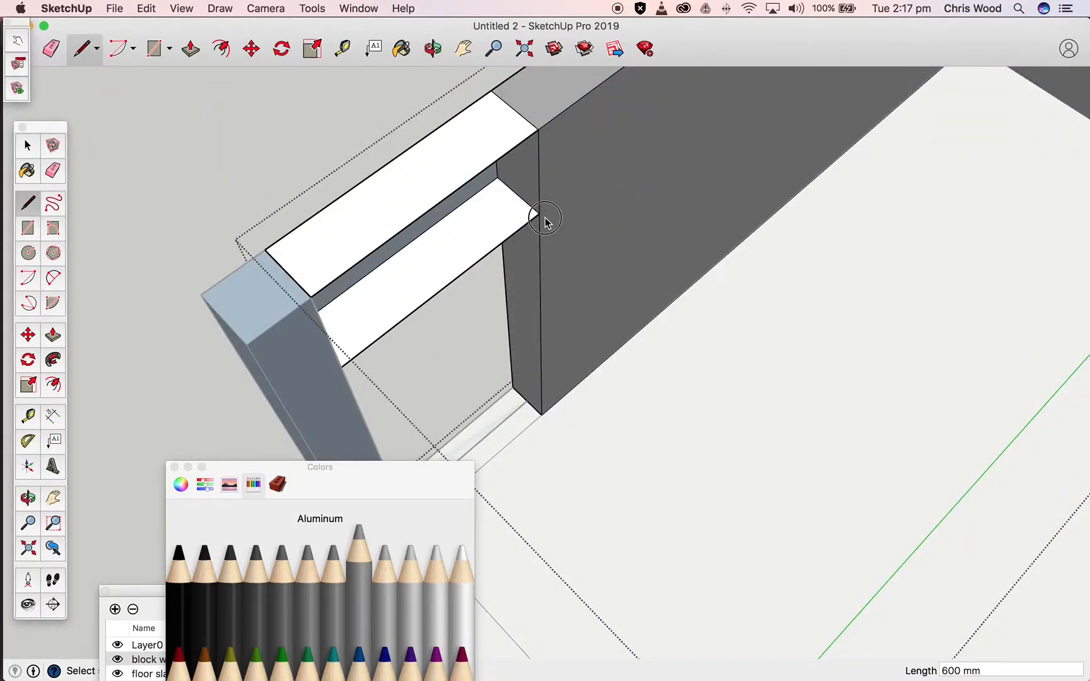
left_click(311, 297)
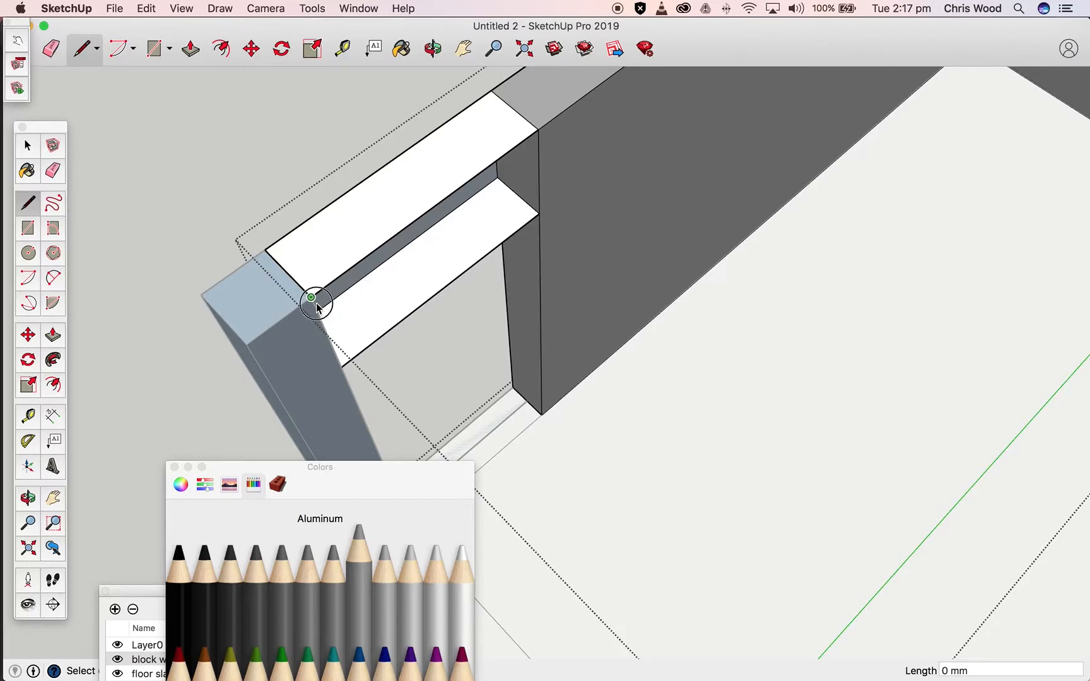
left_click(339, 367)
Switch the model's faces to X-ray display and close the block wall group
middle_click_drag(329, 361, 905, 219)
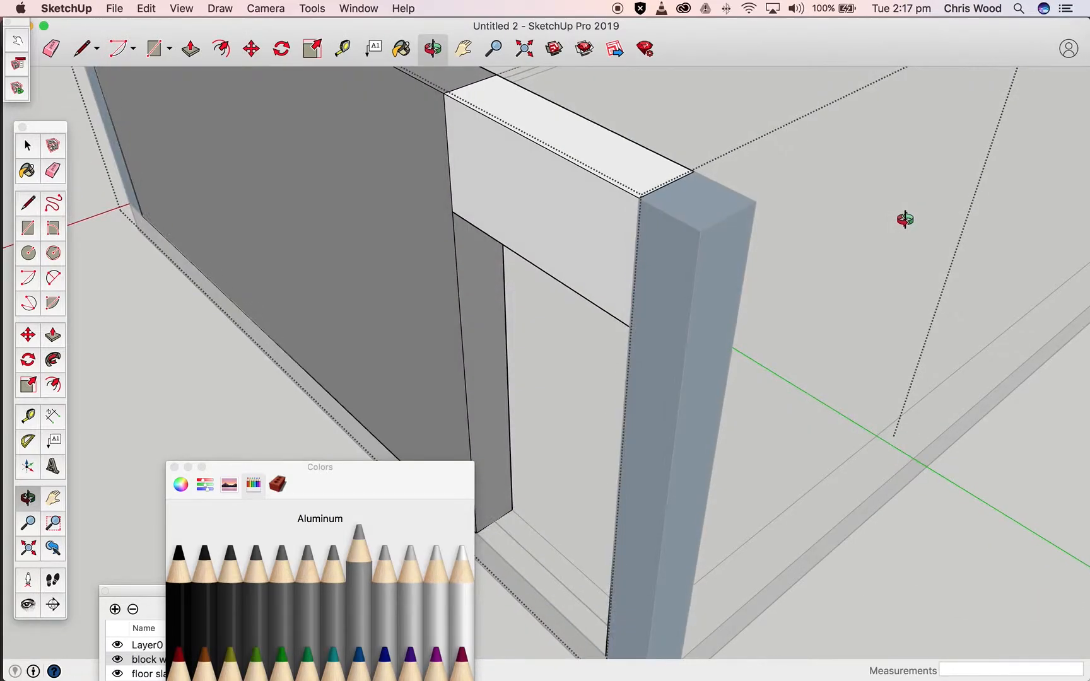
middle_click_drag(684, 355, 905, 331)
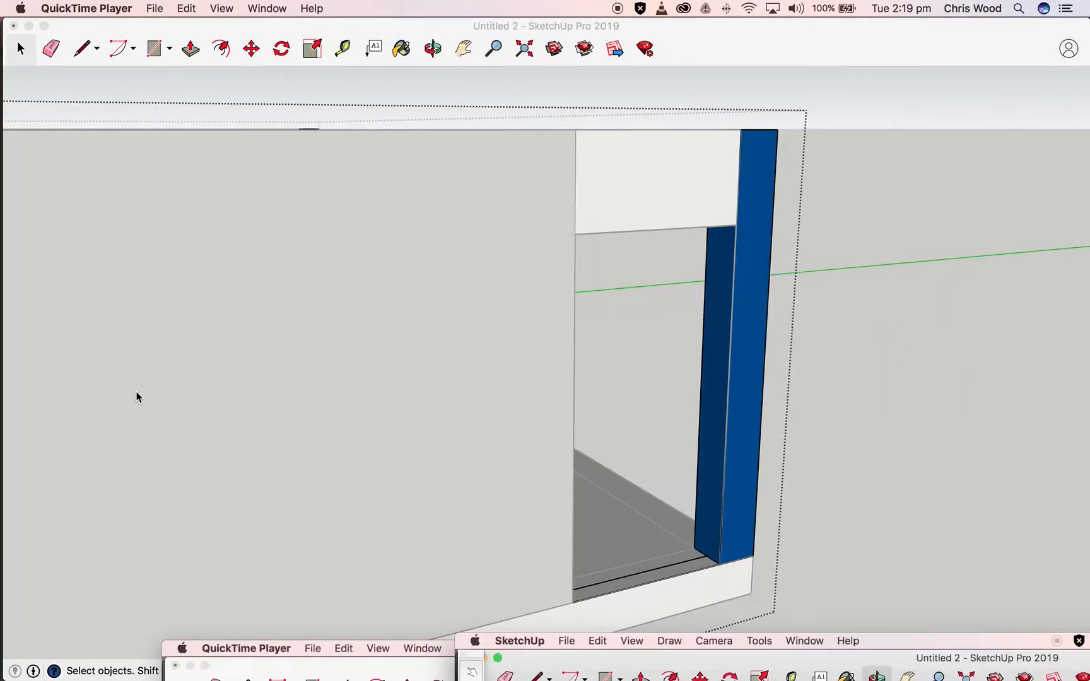
left_click(170, 364)
left_click(181, 8)
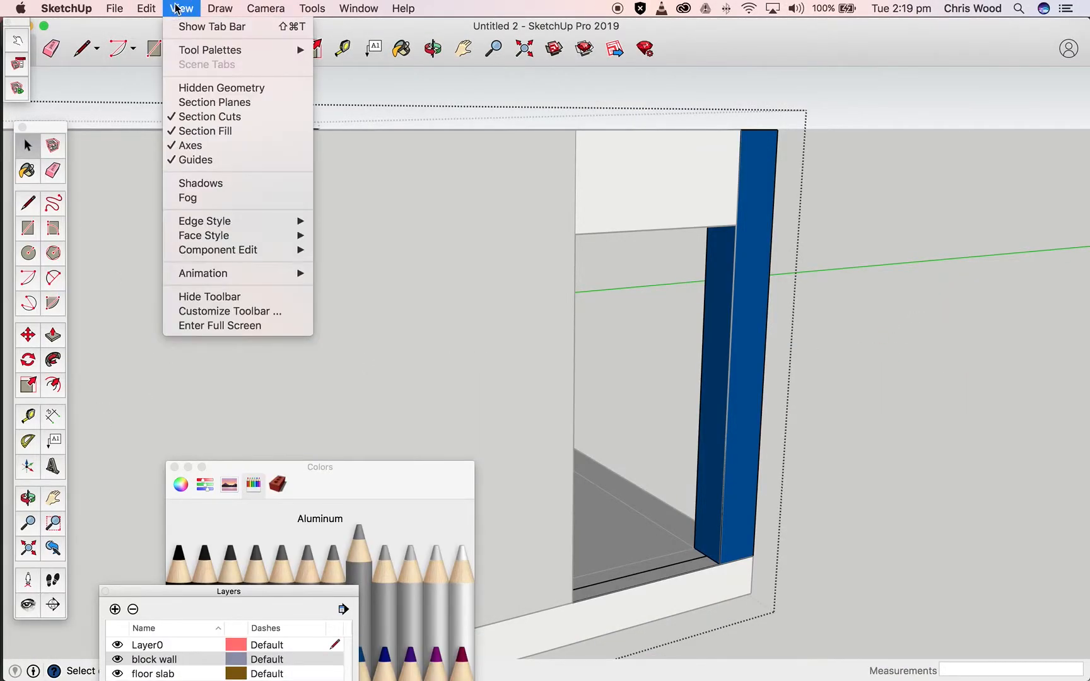
mouse_move(227, 240)
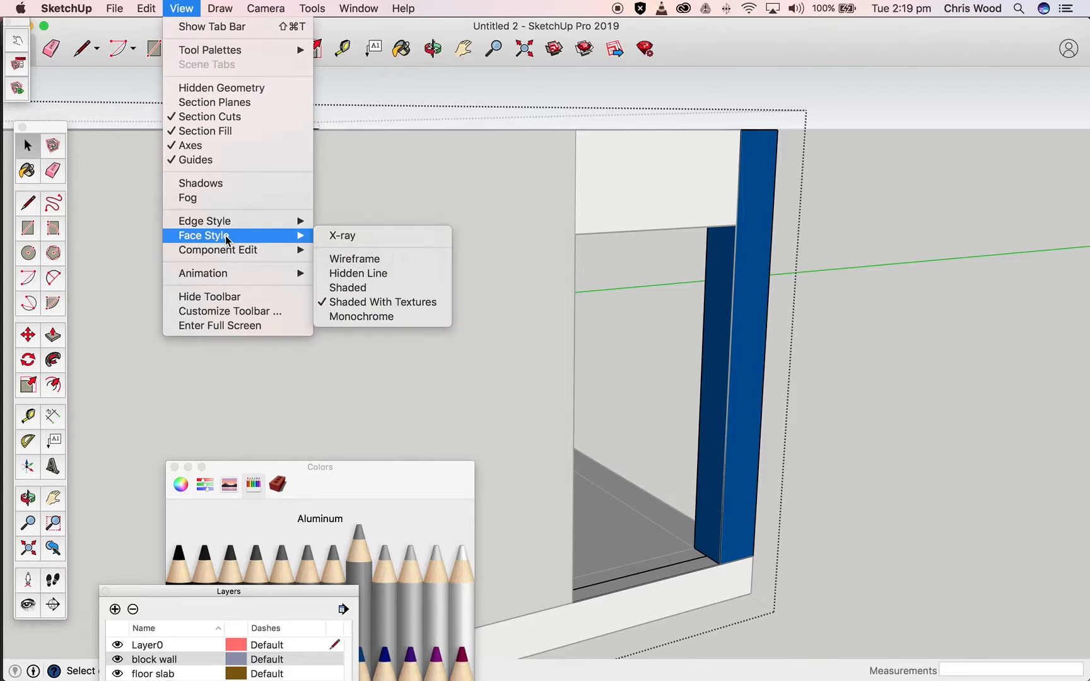
left_click(343, 234)
middle_click_drag(623, 319, 722, 326)
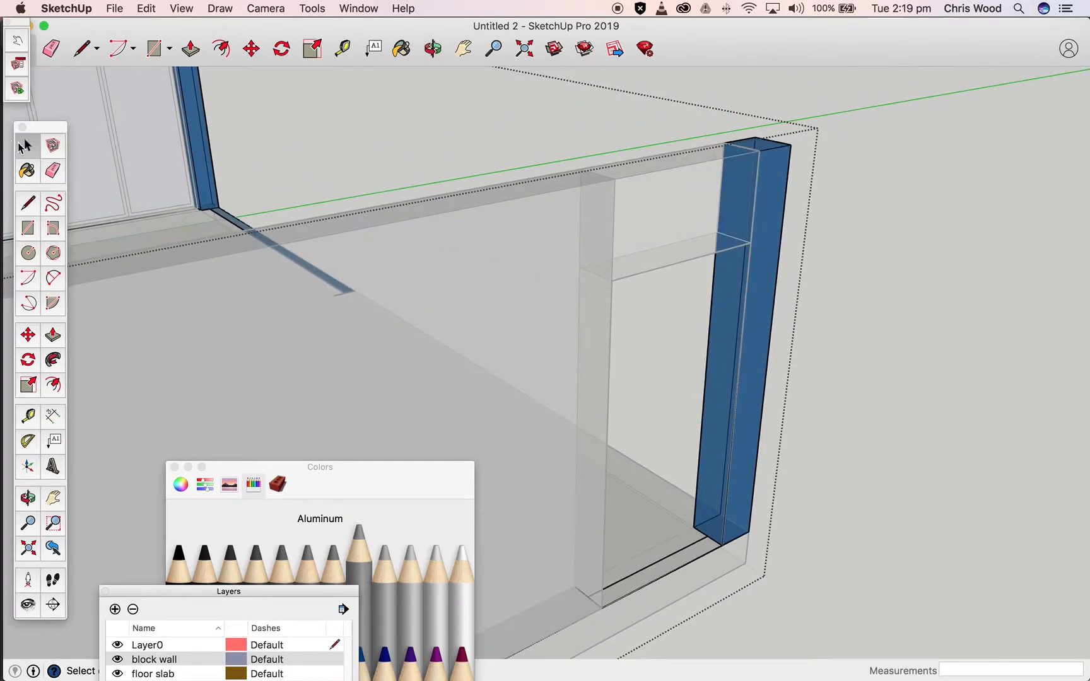
left_click(884, 372)
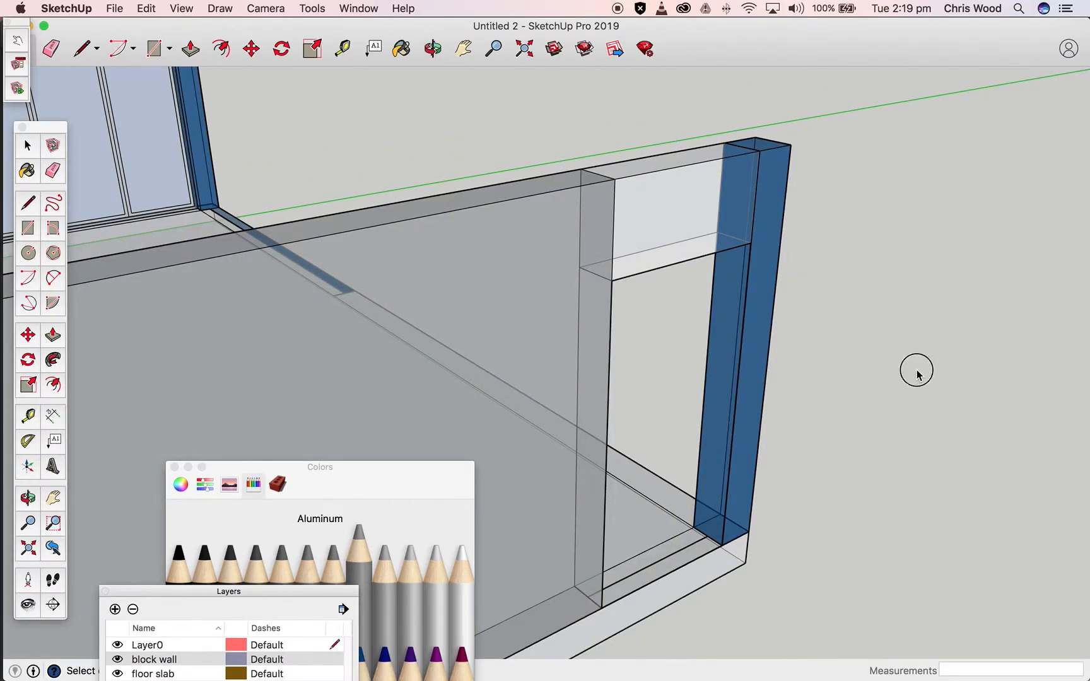
Draw a 2400 mm by 1200 mm door rectangle filling the opening beneath the lintel, midway through the wall's thickness
left_click(32, 230)
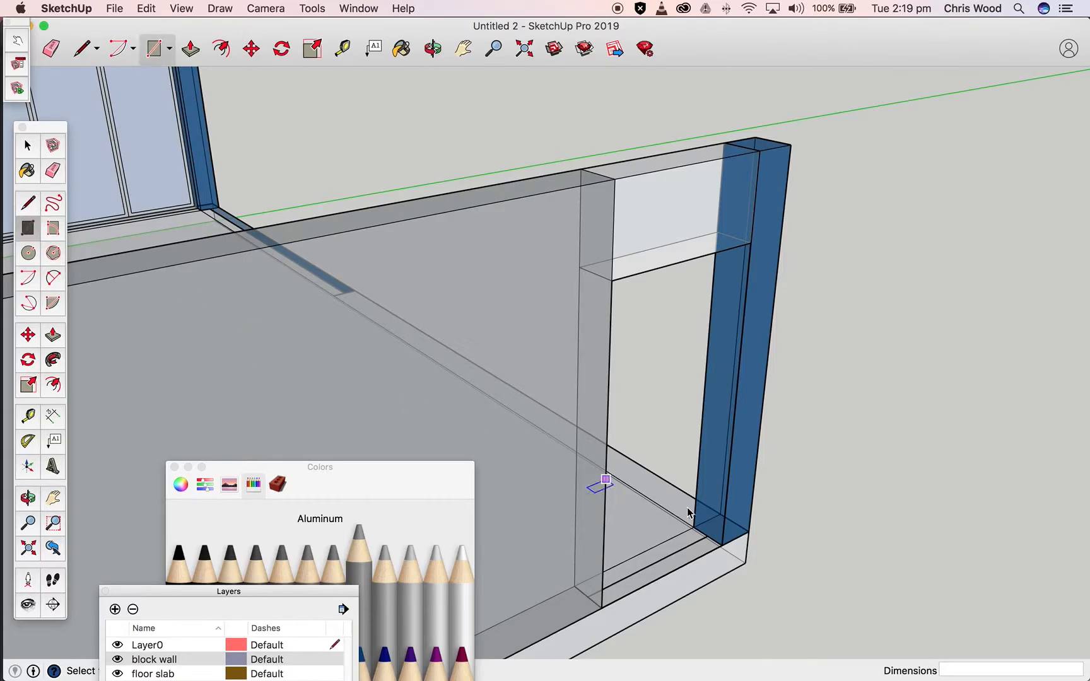
left_click(588, 596)
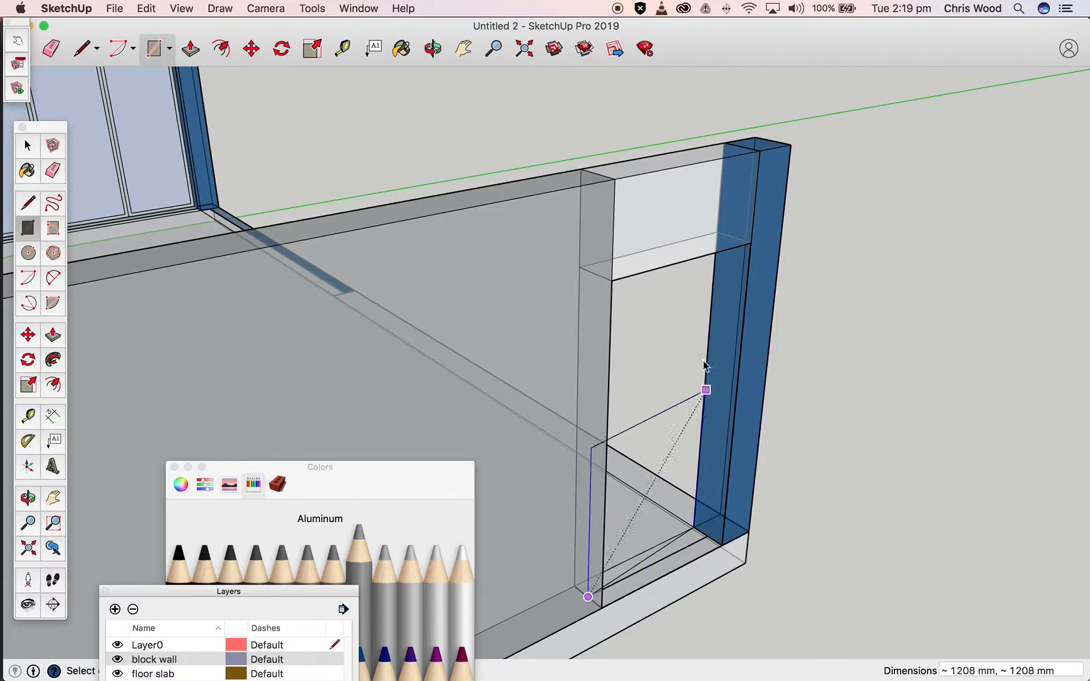
left_click(732, 239)
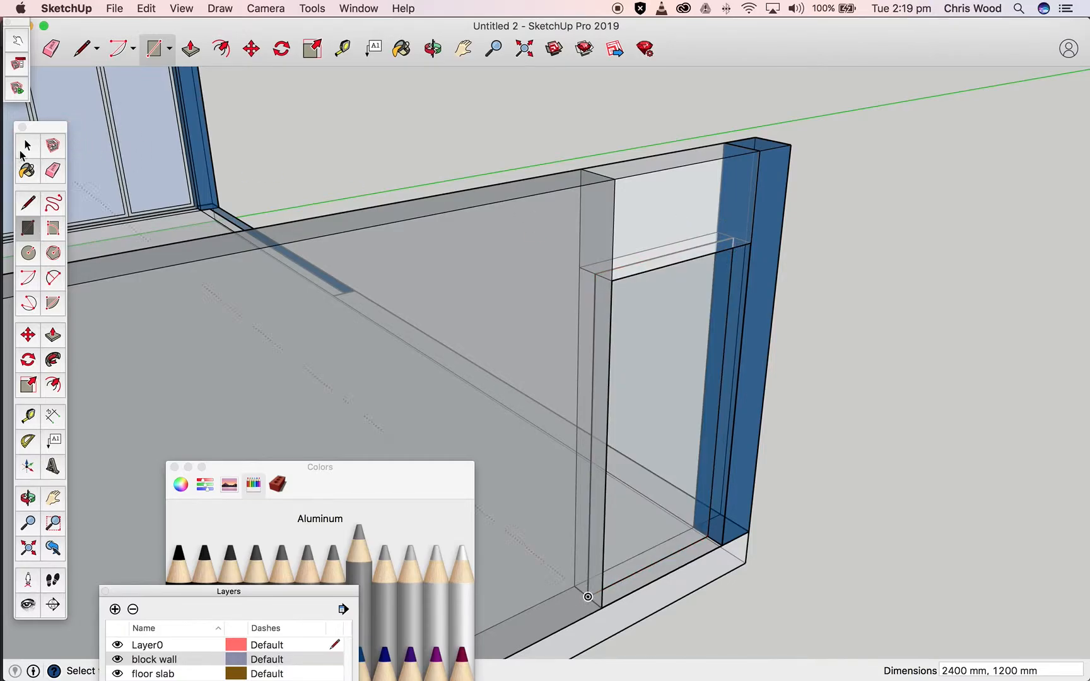
left_click(23, 151)
Turn off the X-ray face display
middle_click_drag(827, 405, 483, 423)
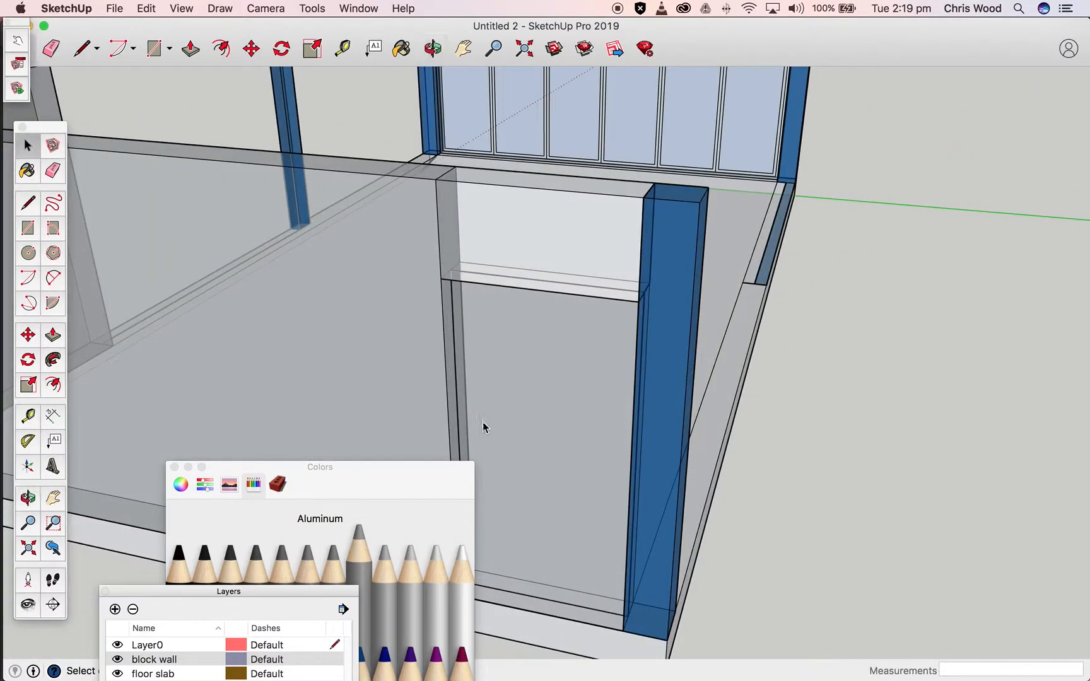
left_click(813, 392)
left_click(182, 8)
mouse_move(271, 235)
left_click(336, 237)
Paint the door face below the lintel with the Cayenne colour
middle_click_drag(737, 425, 569, 411)
left_click(555, 408)
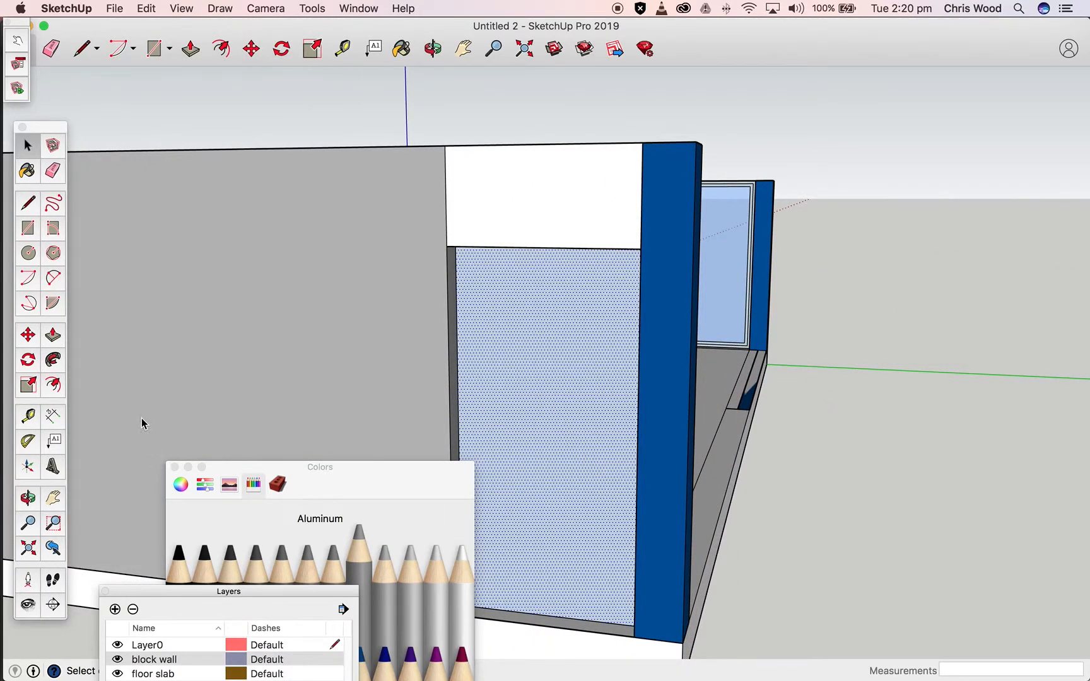
left_click_drag(320, 467, 247, 275)
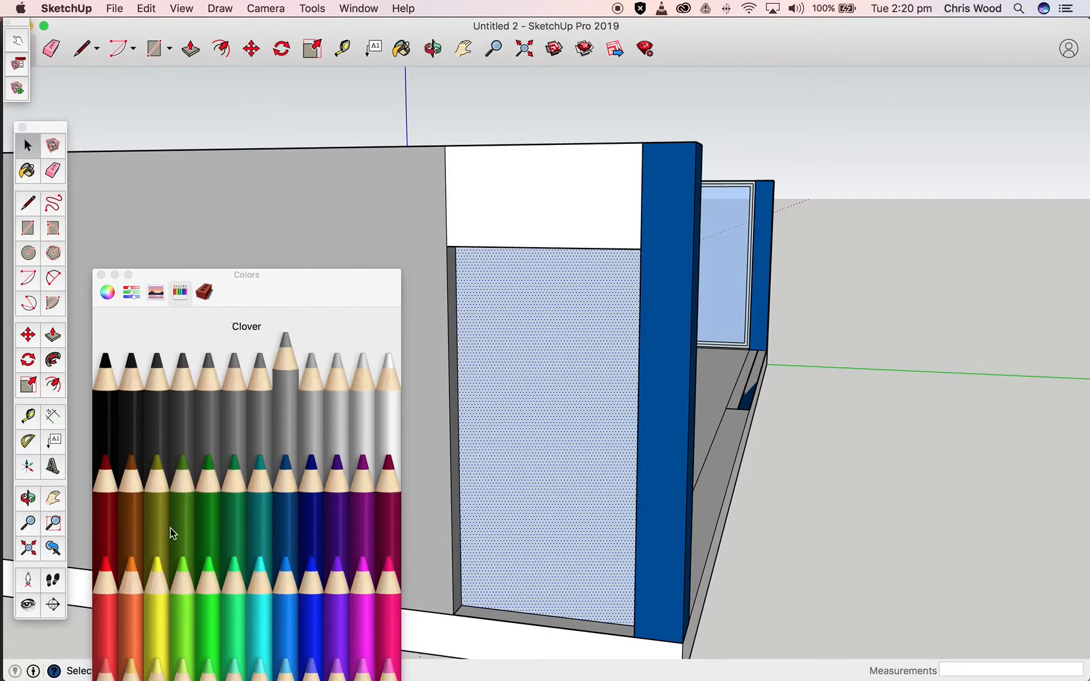
left_click(104, 503)
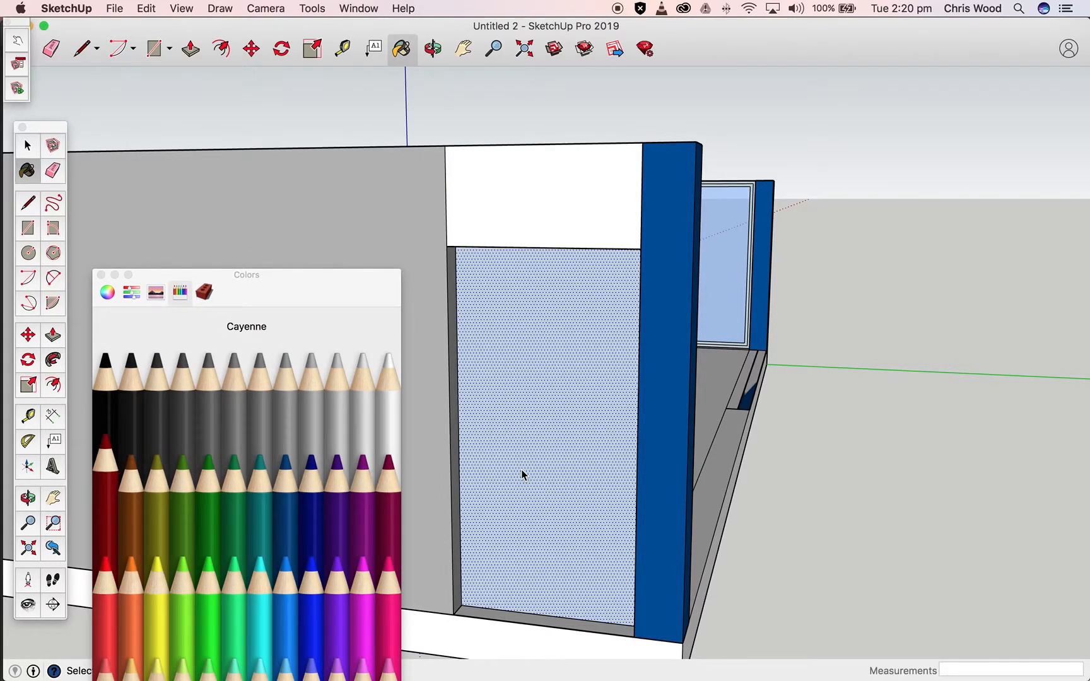
left_click(521, 470)
Open the block wall group and paint the lintel's outer and top faces Aluminum
mouse_move(740, 530)
middle_mouse_down()
mouse_move(505, 590)
mouse_move(933, 598)
mouse_move(785, 608)
mouse_move(625, 659)
middle_mouse_up()
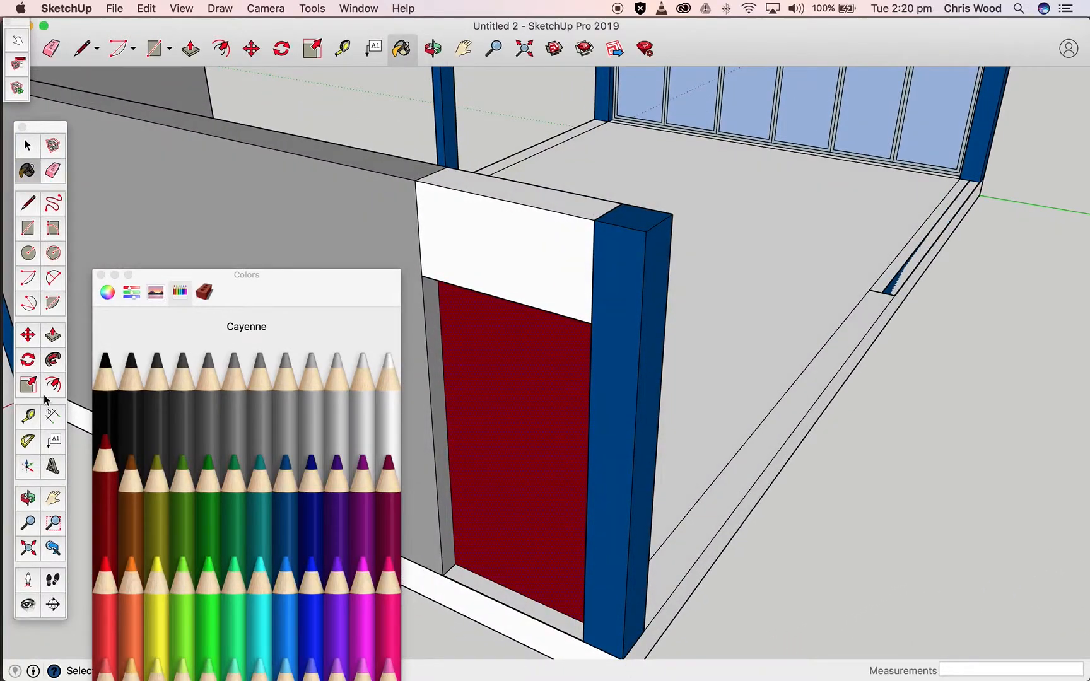
left_click(27, 146)
double_click(531, 238)
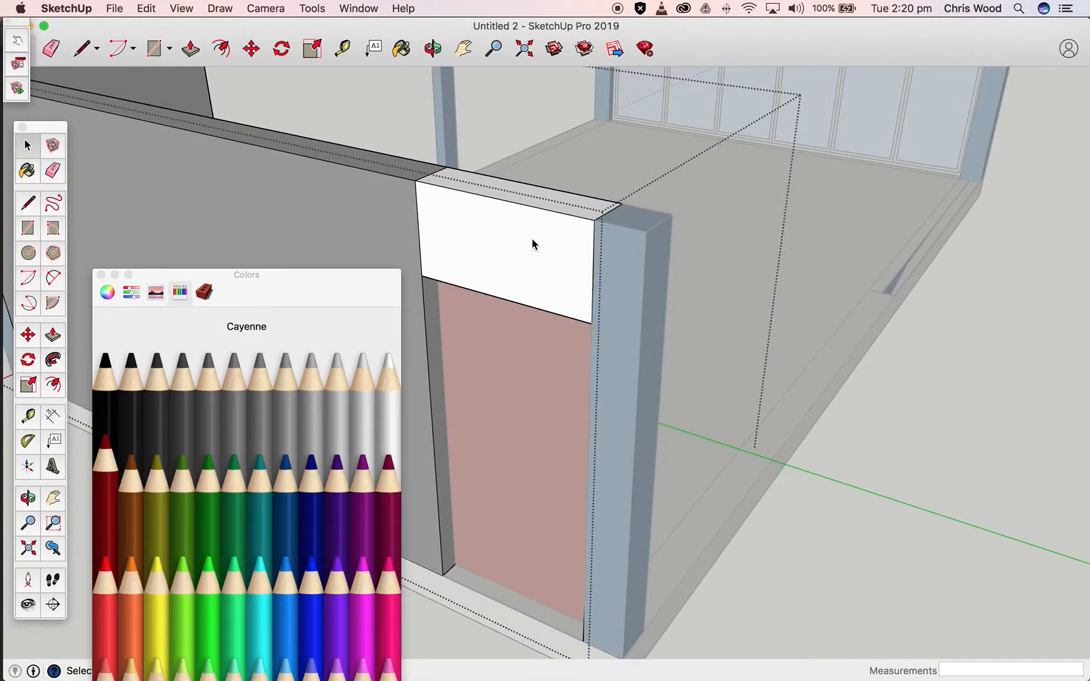
left_click(521, 242)
left_click(521, 241)
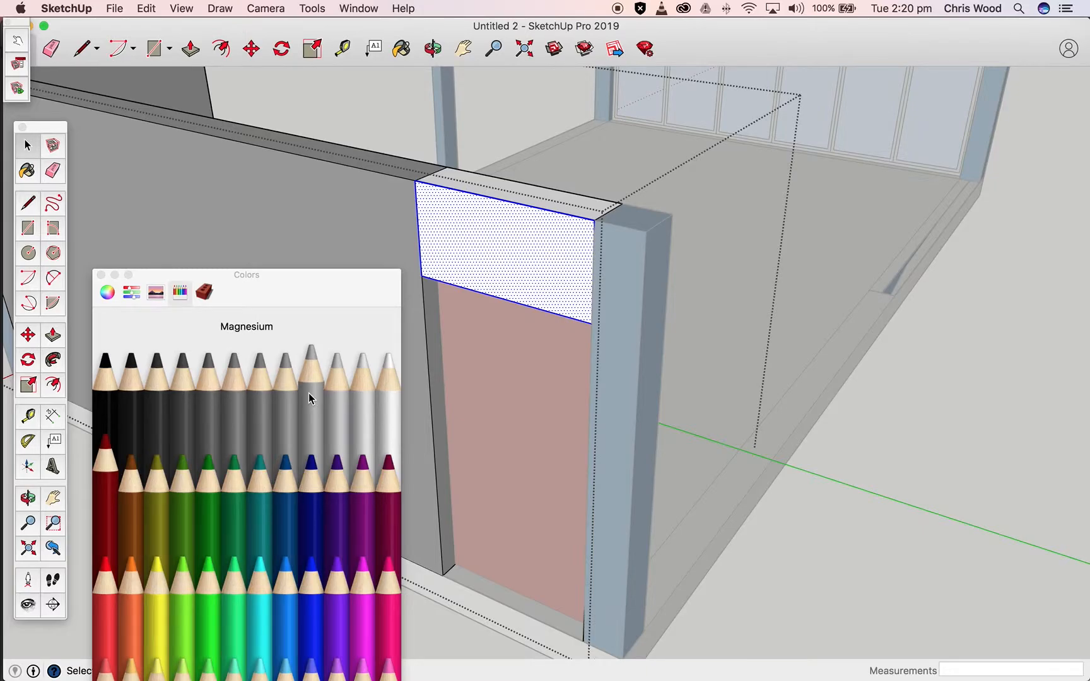
left_click(285, 392)
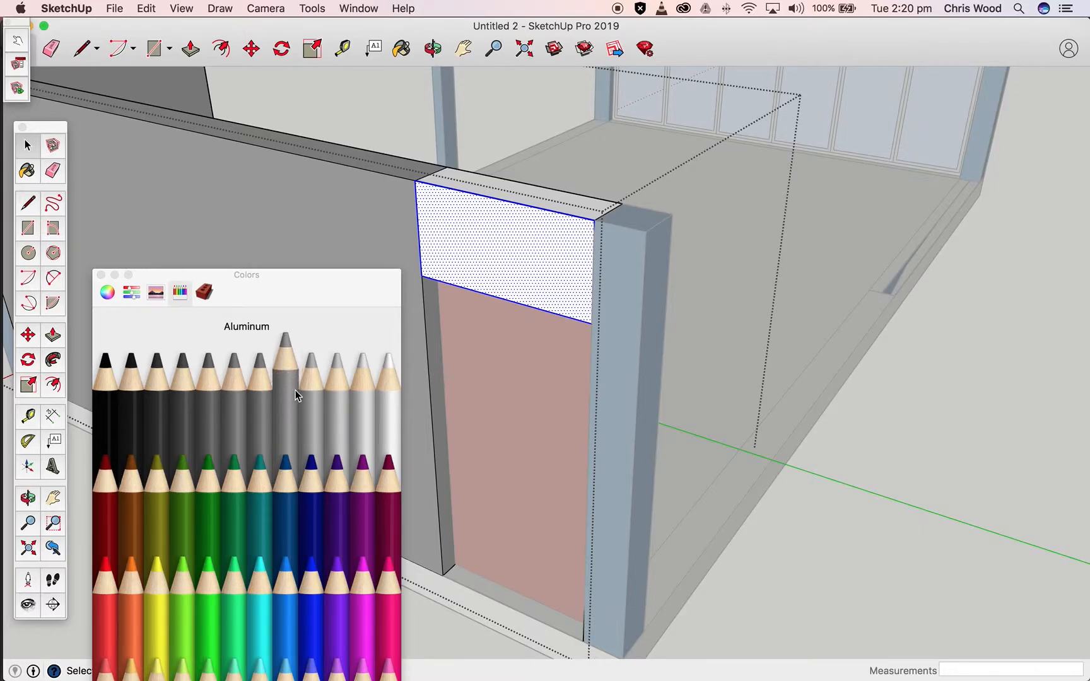
left_click(540, 231)
left_click(546, 194)
Paint the lintel's inner face Aluminum and close the block wall group
mouse_move(677, 290)
middle_mouse_down()
mouse_move(620, 352)
mouse_move(209, 402)
middle_mouse_up()
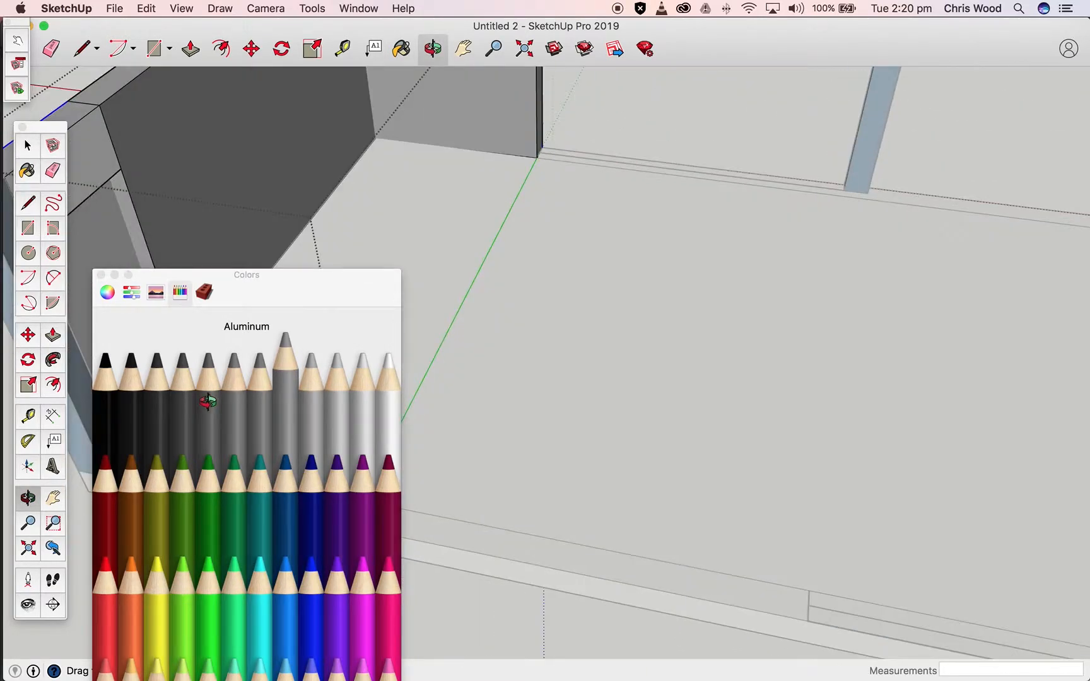
mouse_move(661, 372)
middle_mouse_down()
mouse_move(457, 333)
mouse_move(637, 366)
middle_mouse_up()
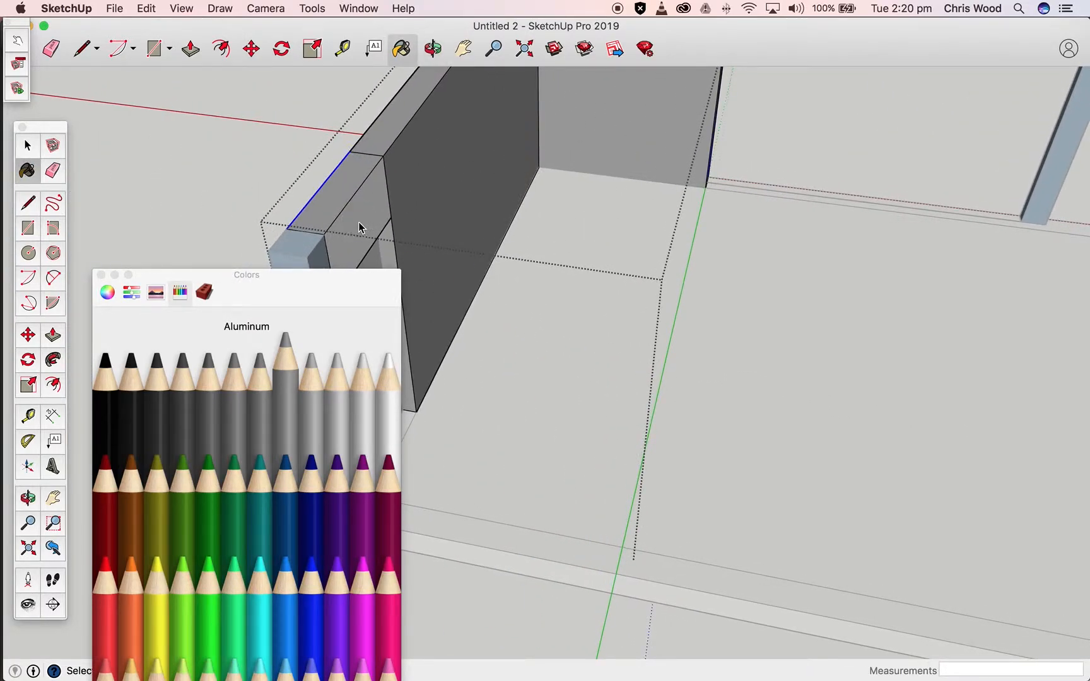
scroll(529, 315, "down", 10)
mouse_move(499, 384)
middle_mouse_down()
mouse_move(716, 279)
mouse_move(870, 301)
middle_mouse_up()
right_click(717, 278)
left_click(24, 150)
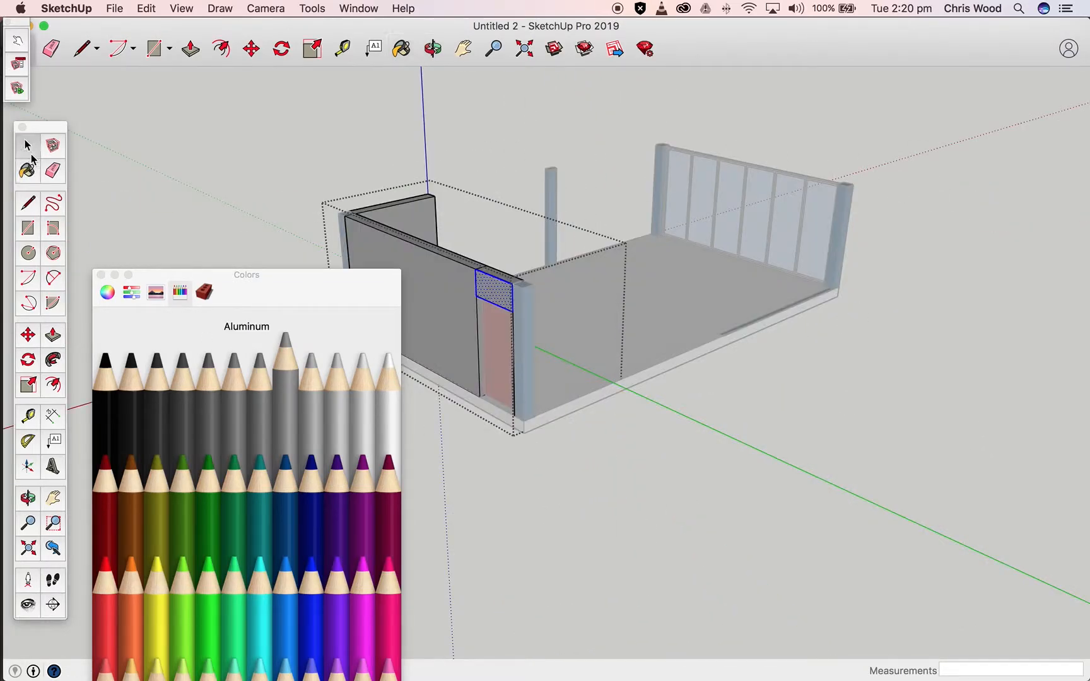
left_click(632, 484)
Open the blue steel columns' group for editing at the corner column beside the framed glazing
mouse_move(479, 491)
middle_mouse_down()
mouse_move(914, 414)
mouse_move(1051, 446)
mouse_move(975, 469)
mouse_move(559, 491)
mouse_move(827, 414)
mouse_move(491, 425)
mouse_move(968, 428)
middle_mouse_up()
mouse_move(535, 446)
middle_mouse_down()
mouse_move(1050, 423)
mouse_move(715, 442)
middle_mouse_up()
middle_click_drag(528, 489, 559, 474)
scroll(610, 435, "up", 2)
scroll(610, 435, "up", 2)
scroll(559, 475, "up", 2)
left_click(512, 402)
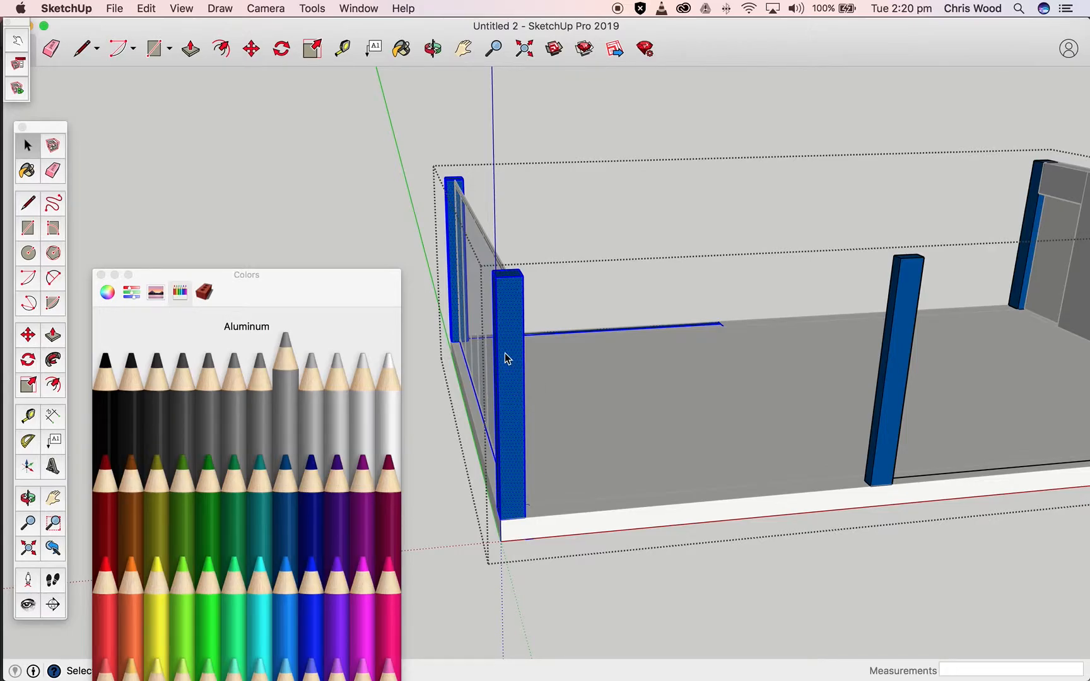
scroll(569, 374, "down", 2)
scroll(569, 372, "up", 4)
middle_click_drag(557, 355, 568, 457, "shift")
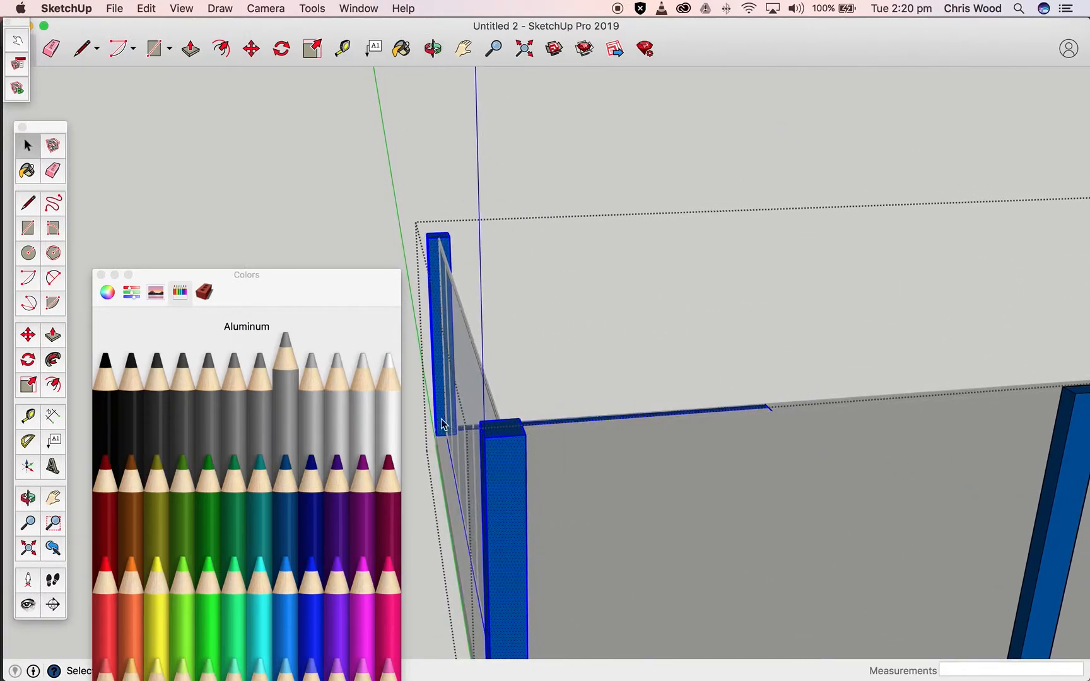
Draw a 300 mm high, 300 mm wide vertical face standing on one top edge of the corner column
left_click(24, 210)
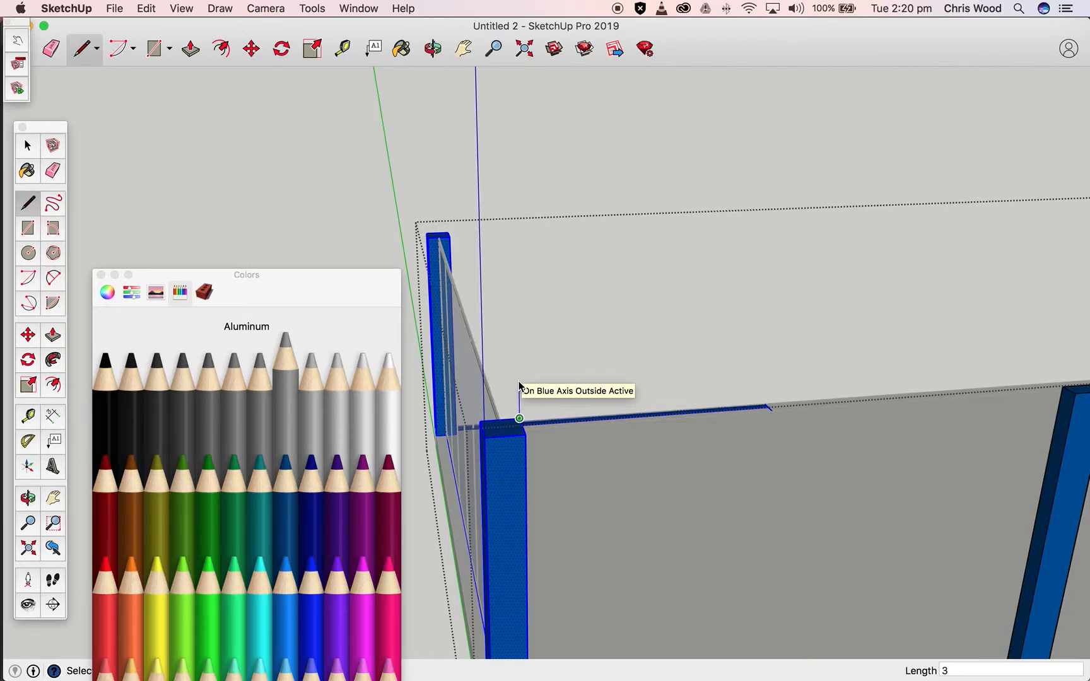
key("Return")
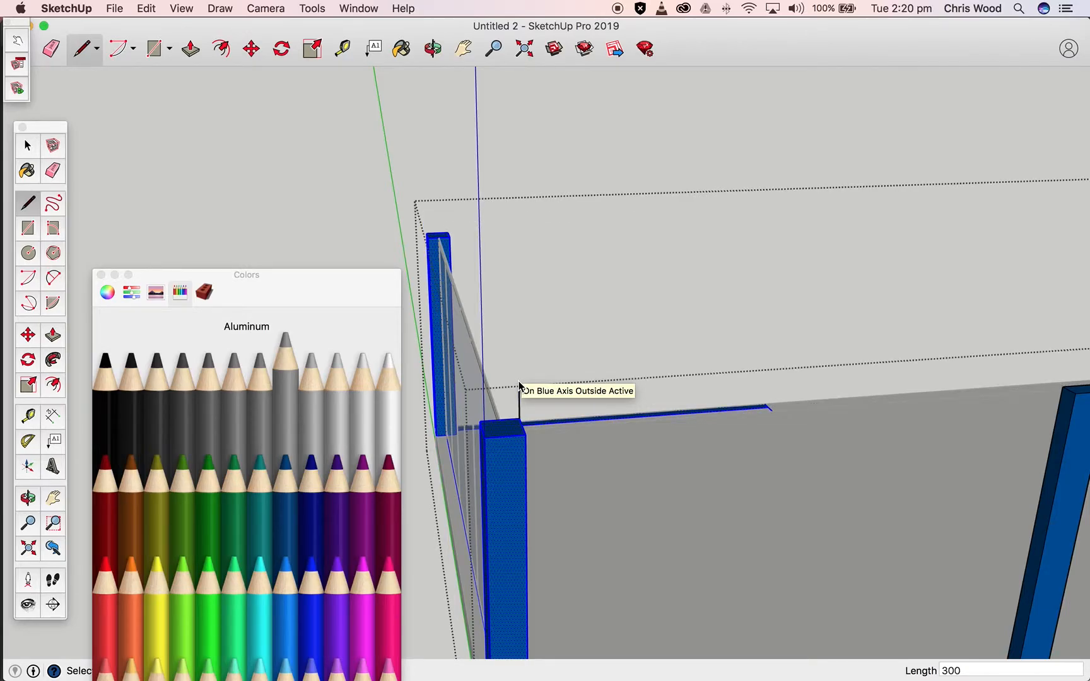
middle_click_drag(573, 397, 360, 396)
left_click_drag(207, 269, 345, 648)
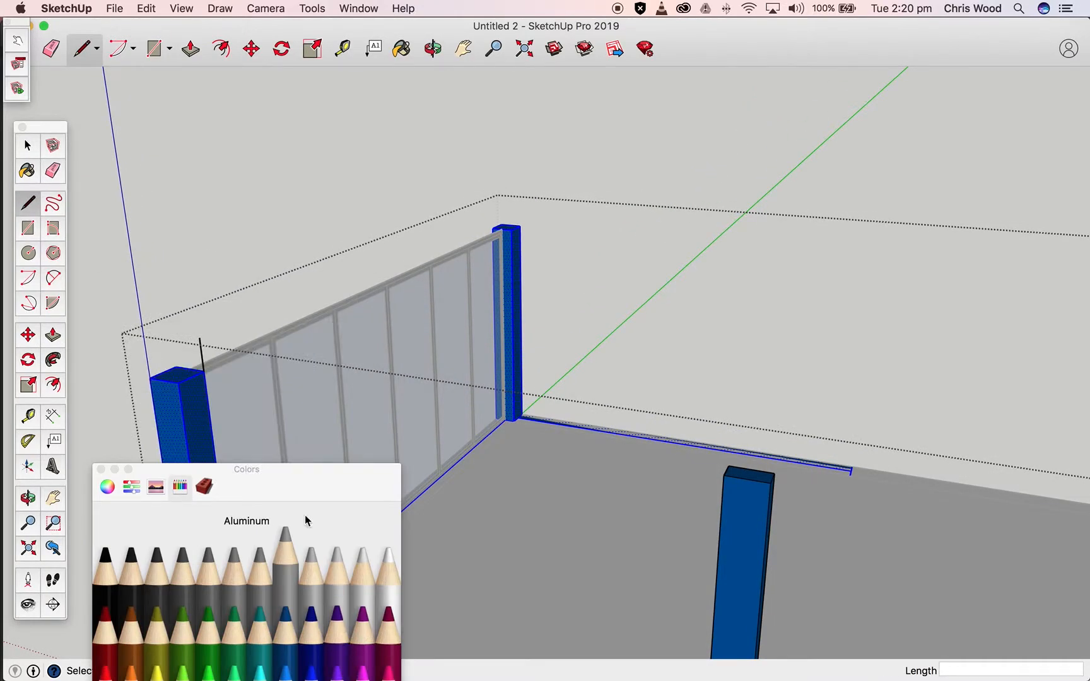
left_click_drag(284, 469, 300, 634)
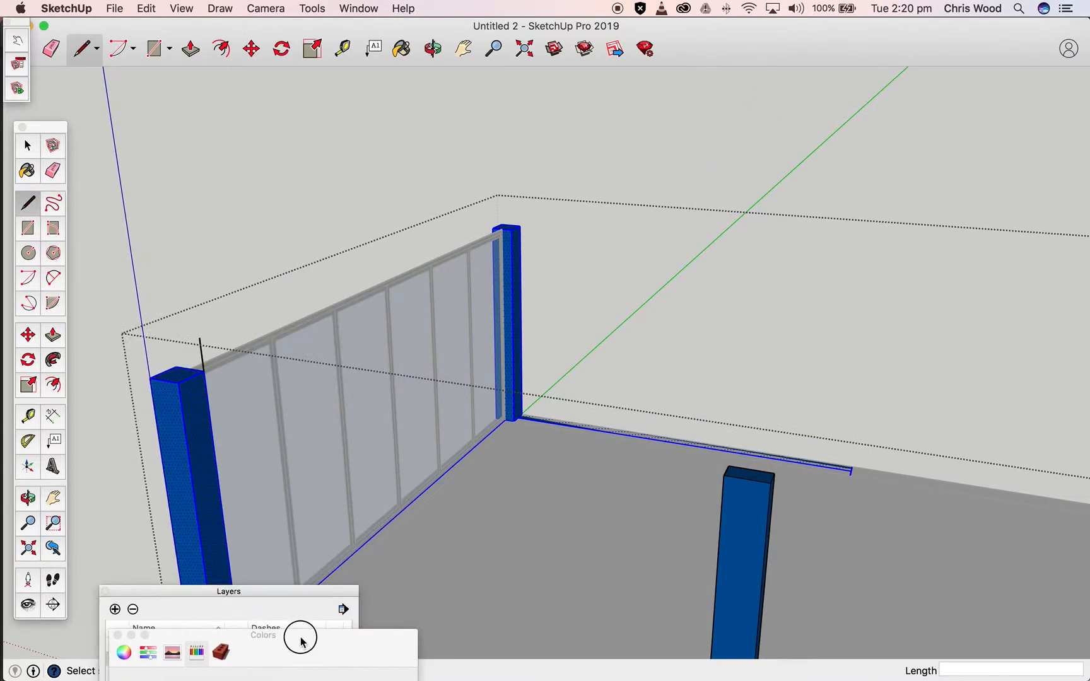
left_click(200, 338)
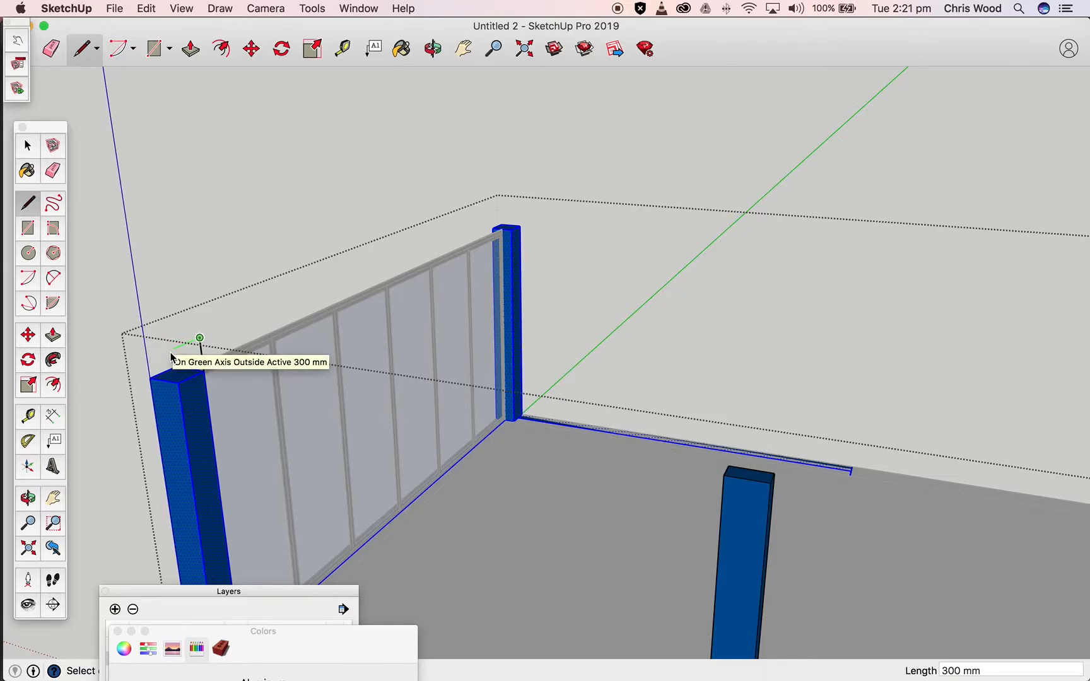
left_click(178, 383)
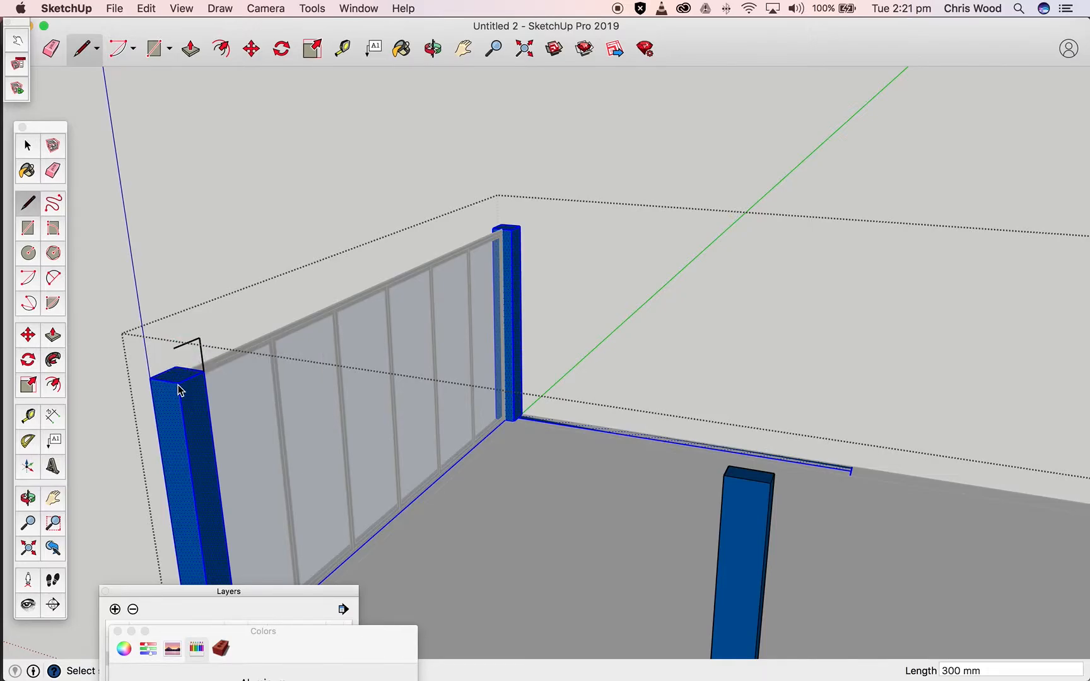
left_click(175, 348)
Complete the 300 mm high block on top of the corner column by drawing its remaining side and top edges
left_click(174, 348)
left_click(147, 346)
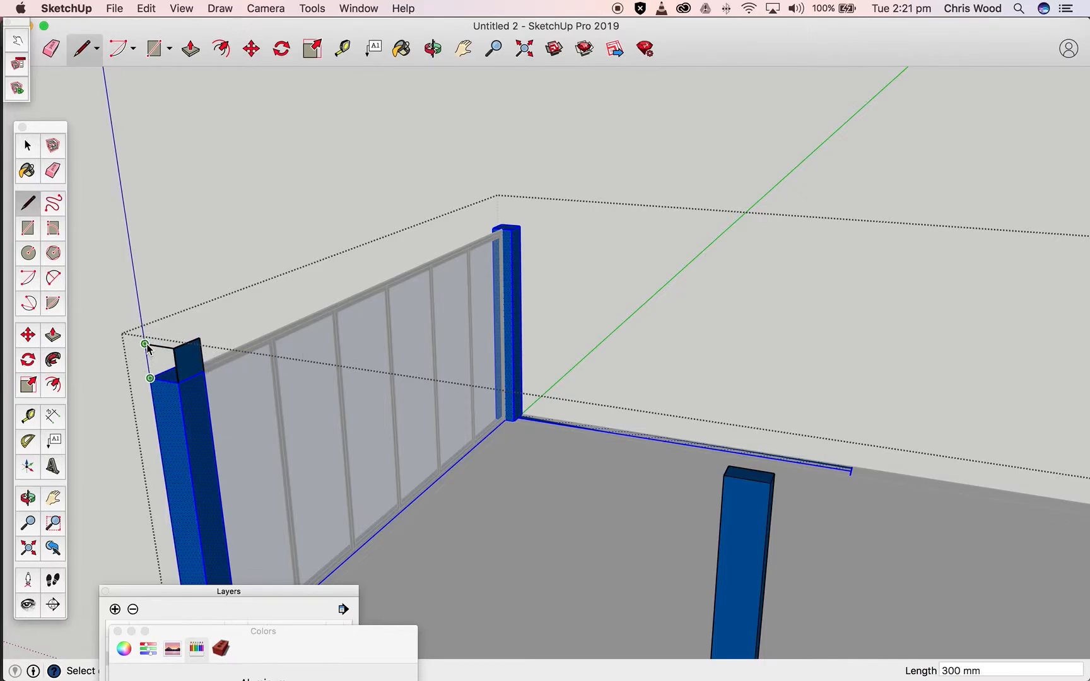
middle_click_drag(147, 346, 646, 455)
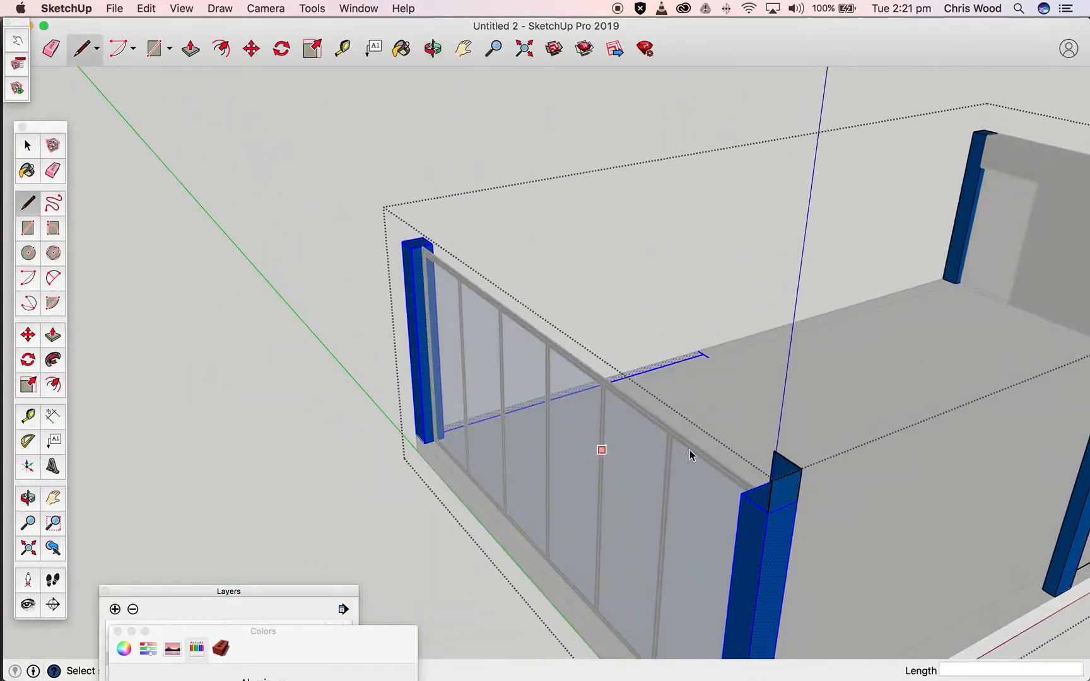
left_click(774, 452)
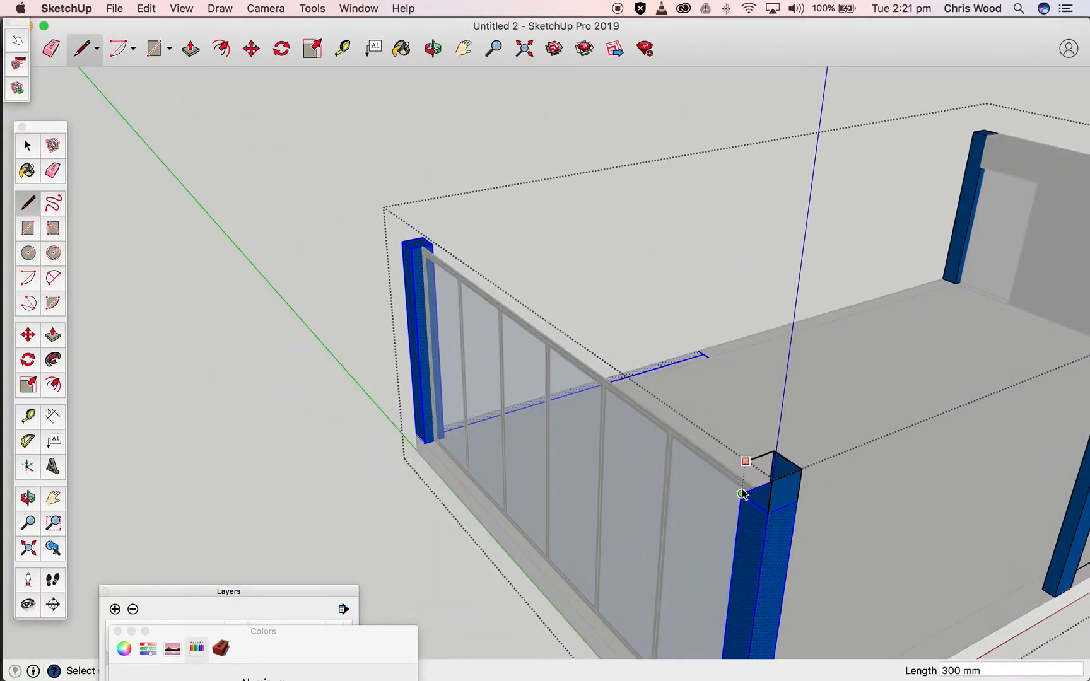
left_click(744, 463)
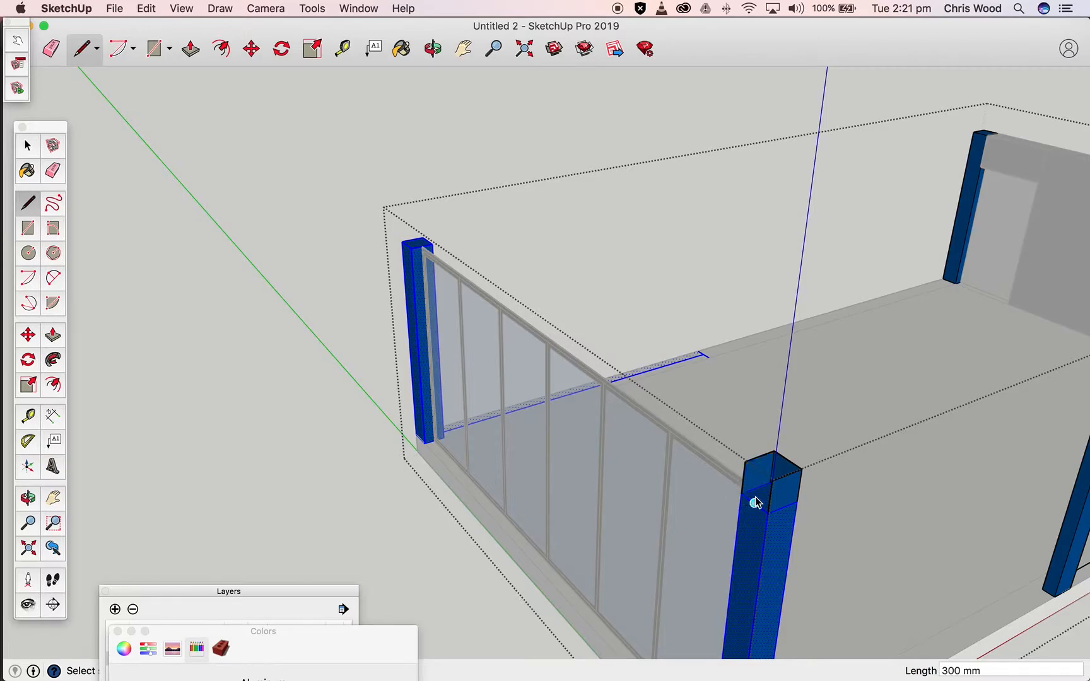
left_click(746, 463)
left_click(775, 481)
middle_click_drag(828, 511, 615, 490)
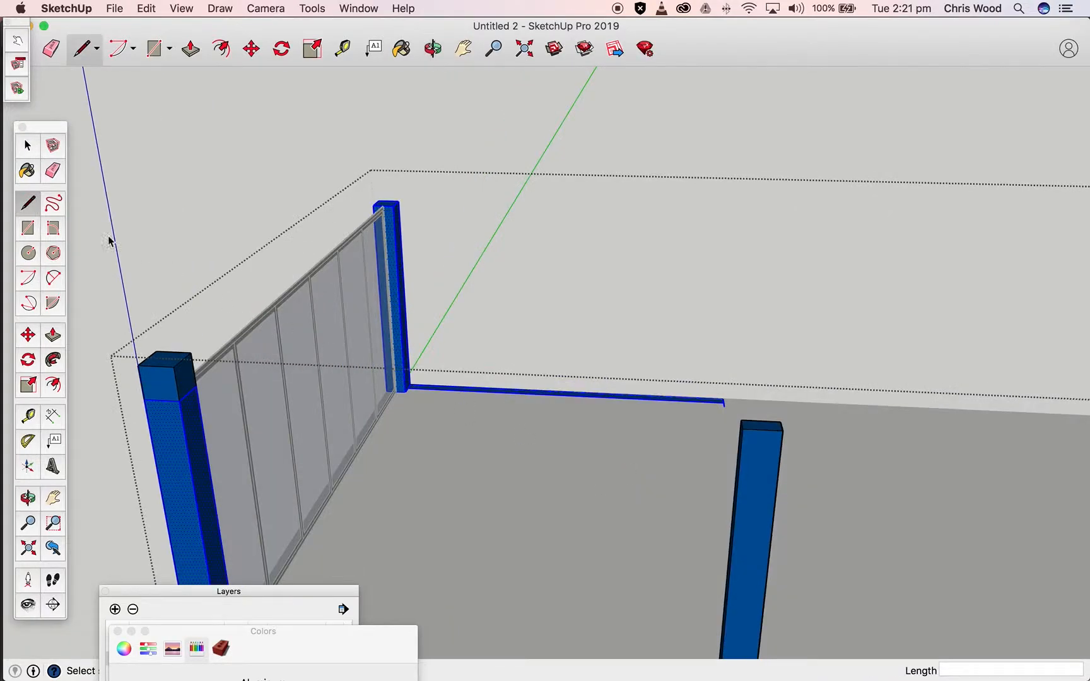
Push/Pull the block's side face along the long open side, over the intermediate column, to the far corner column at the block wall
left_click(53, 335)
left_click_drag(193, 382, 995, 457)
scroll(832, 434, "down", 6)
middle_click_drag(995, 457, 686, 400)
left_click_drag(692, 459, 939, 571)
middle_click_drag(940, 570, 625, 559)
middle_click_drag(364, 485, 675, 424)
scroll(475, 437, "down", 3)
scroll(474, 437, "up", 8)
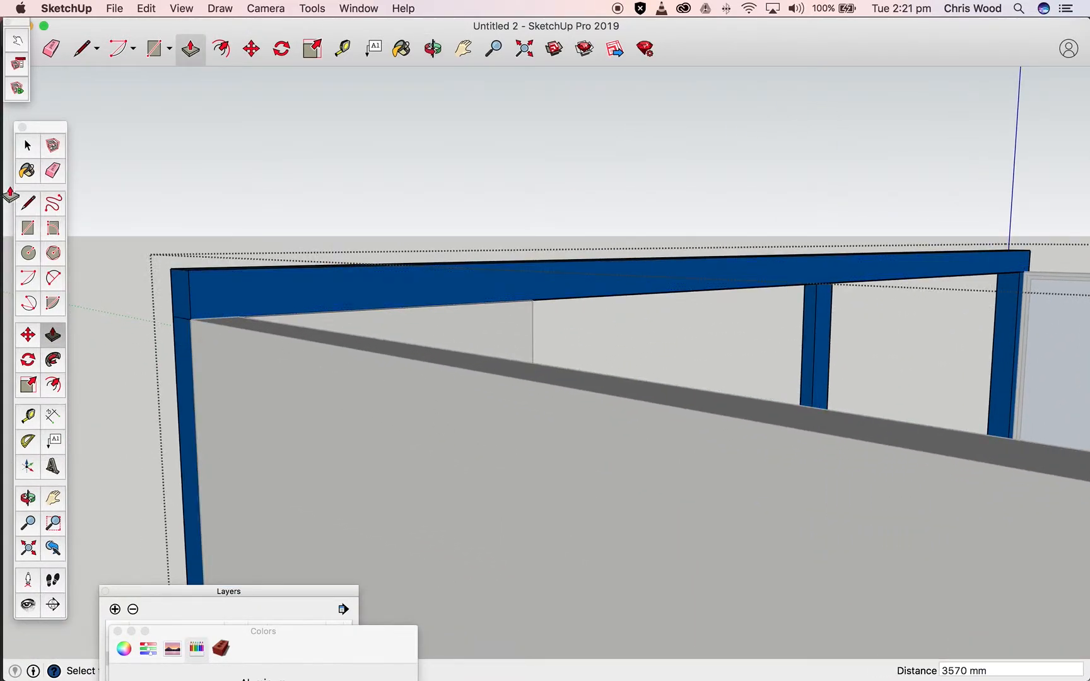
Split the beam's inner face with a vertical line at the block wall's inner edge and extrude the end portion above the wall to the door-side corner column
key("l")
middle_click_drag(227, 311, 246, 377)
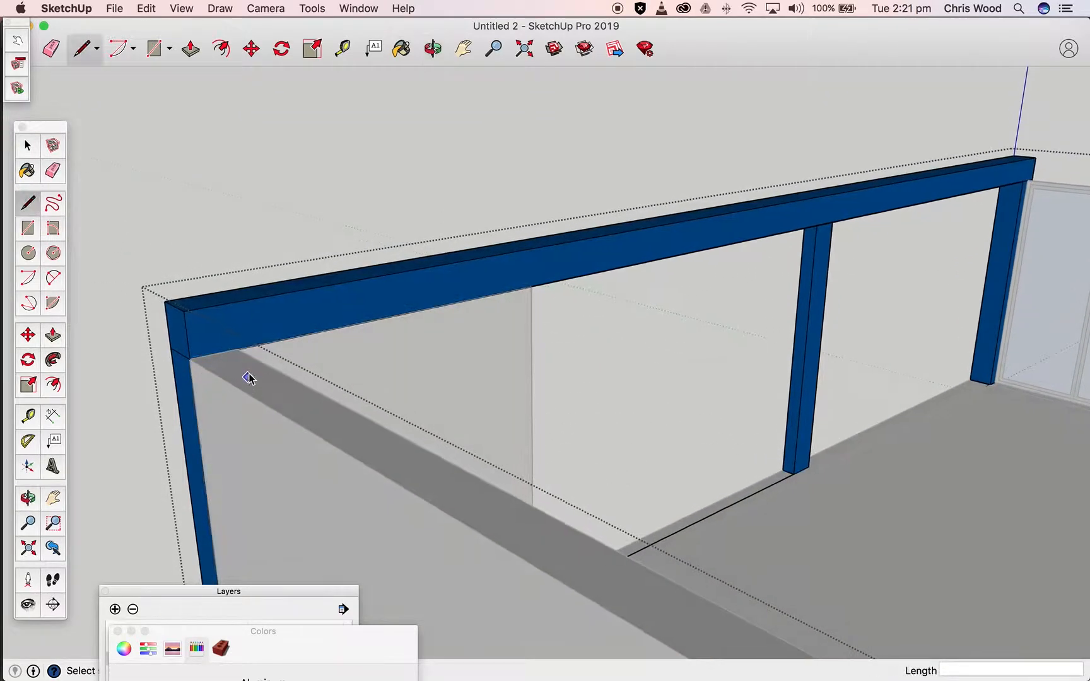
left_click(237, 348)
left_click(233, 302)
middle_click_drag(263, 312, 307, 327)
key("p")
left_click_drag(238, 331, 533, 477)
scroll(533, 478, "down", 5)
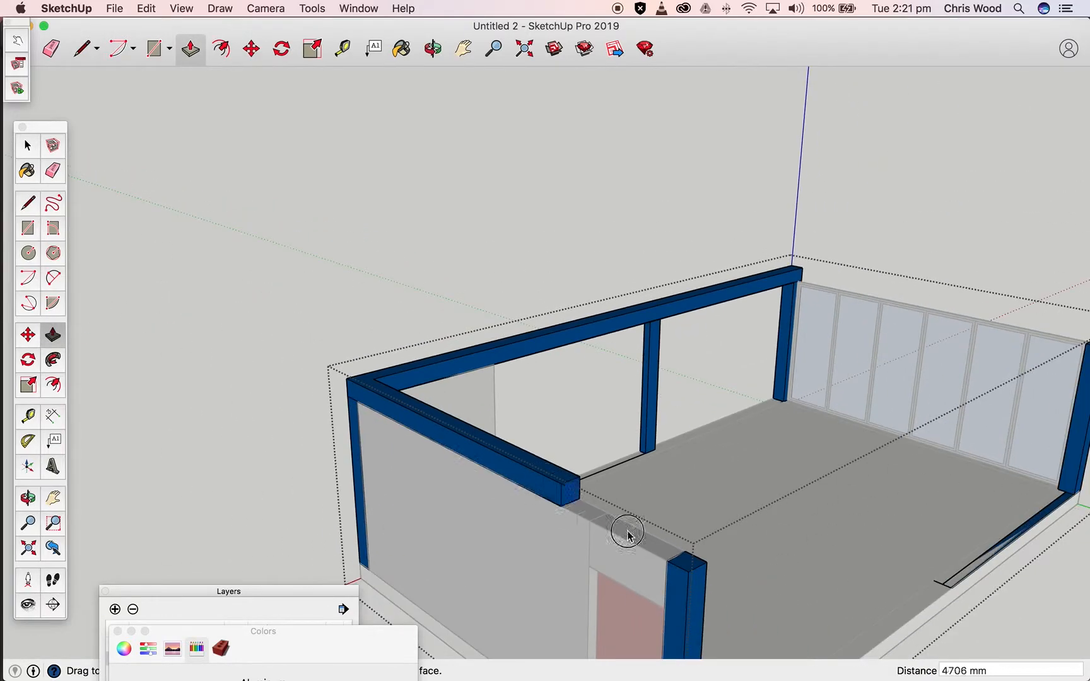
left_click(689, 575)
Split the beam's inner face in line with the door-side column and extrude the end portion 11700 mm to the opposite glazing corner column
middle_click_drag(771, 579, 307, 468)
scroll(192, 444, "down", 3)
scroll(194, 446, "up", 5)
scroll(307, 466, "up", 4)
key("l")
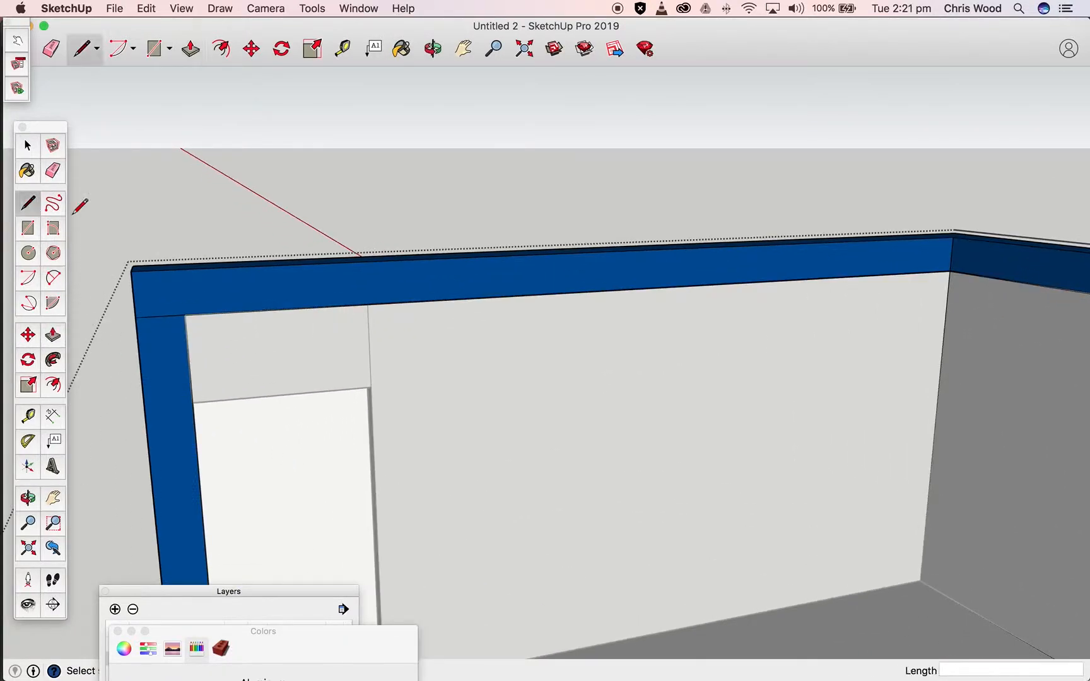
left_click(186, 311)
left_click(183, 271)
scroll(224, 348, "down", 3)
middle_click_drag(241, 346, 413, 407)
scroll(413, 406, "down", 3)
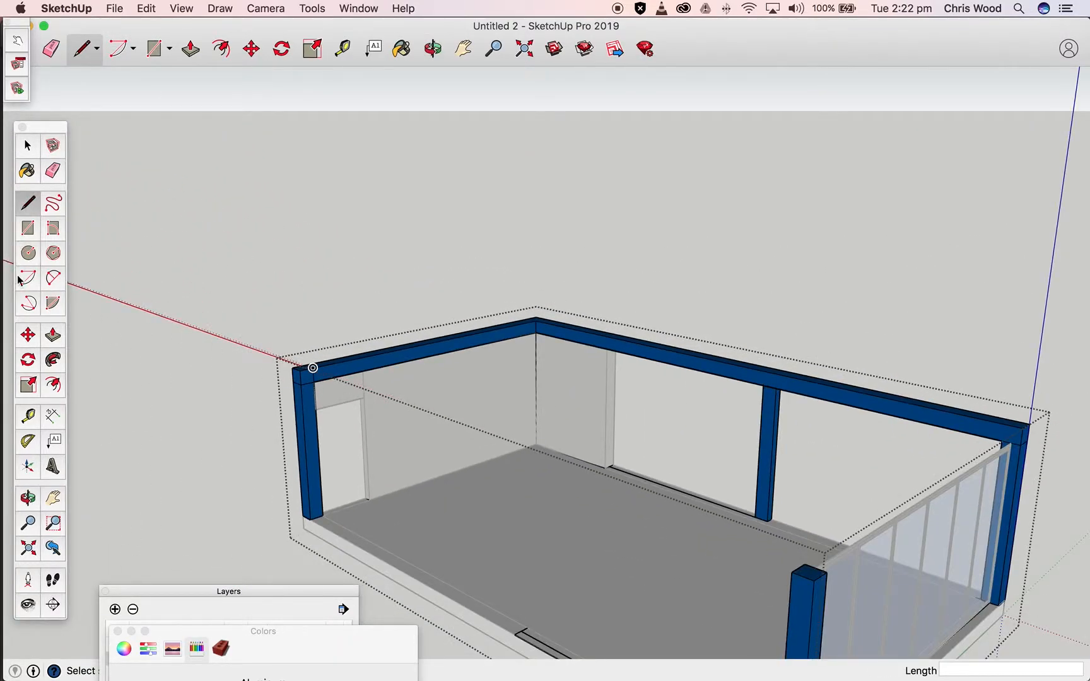
left_click(53, 335)
left_click_drag(309, 380, 819, 586)
Split the first long beam's inner face at the glazing-side corner column's edge and extrude the end portion 6400 mm above the glazing to close the frame
middle_click_drag(819, 586, 454, 522)
scroll(783, 519, "down", 2)
scroll(782, 517, "up", 4)
scroll(474, 523, "down", 3)
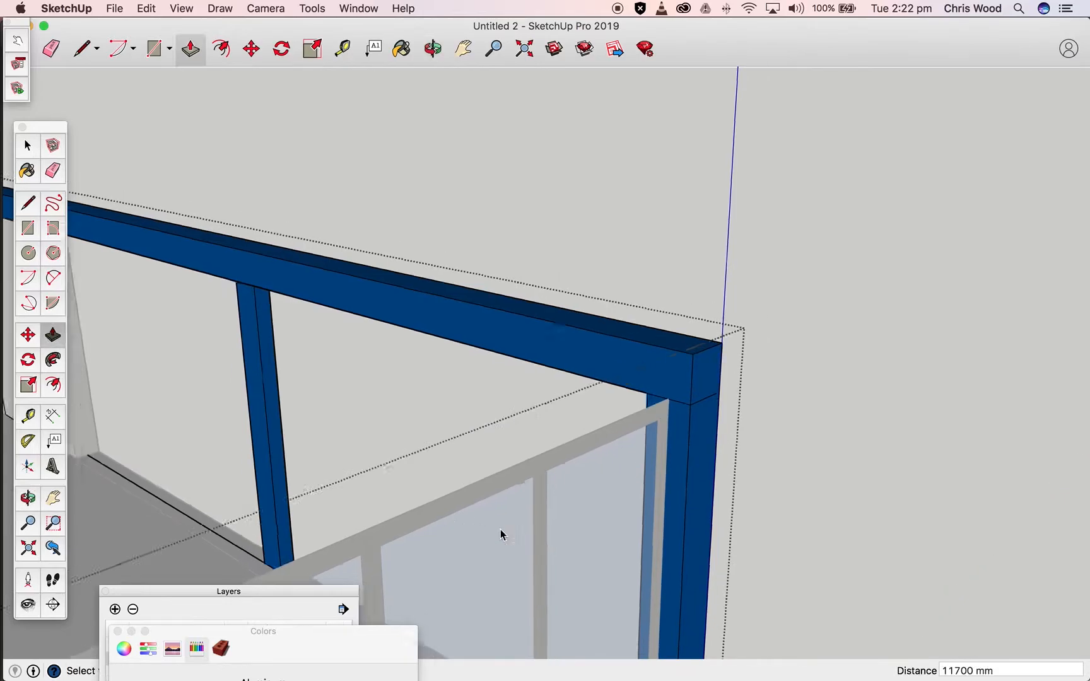
scroll(525, 531, "up", 4)
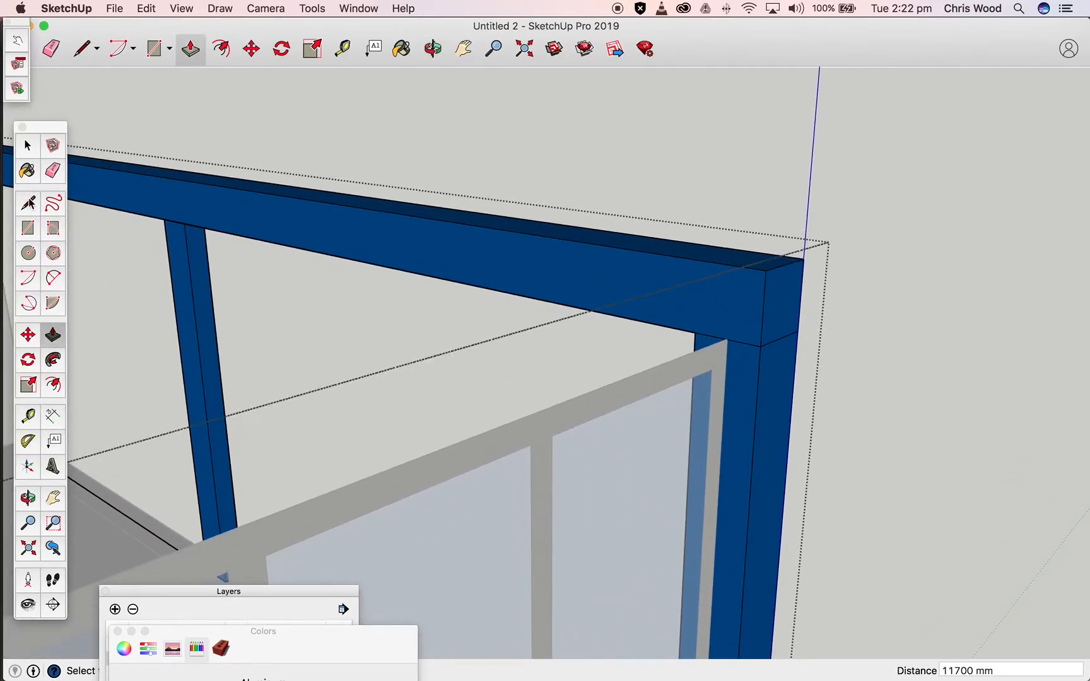
left_click(28, 201)
left_click(696, 332)
left_click(696, 261)
scroll(742, 318, "down", 4)
middle_click_drag(748, 328, 968, 275)
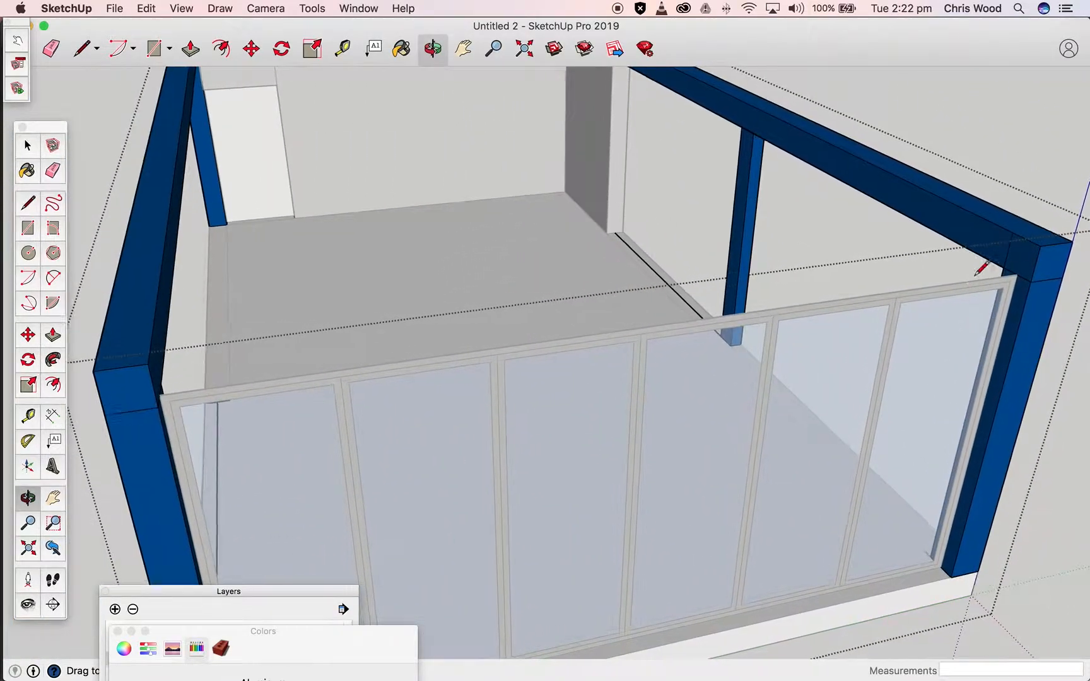
left_click(55, 338)
left_click_drag(1023, 257, 141, 377)
key("space")
Examine the blue beam frame around the whole pavilion from outside for continuity at all corners
scroll(242, 423, "down", 5)
scroll(240, 438, "down", 6)
middle_click_drag(603, 482, 277, 340)
middle_click_drag(548, 419, 586, 545)
scroll(316, 368, "down", 3)
scroll(316, 367, "up", 3)
scroll(317, 368, "down", 4)
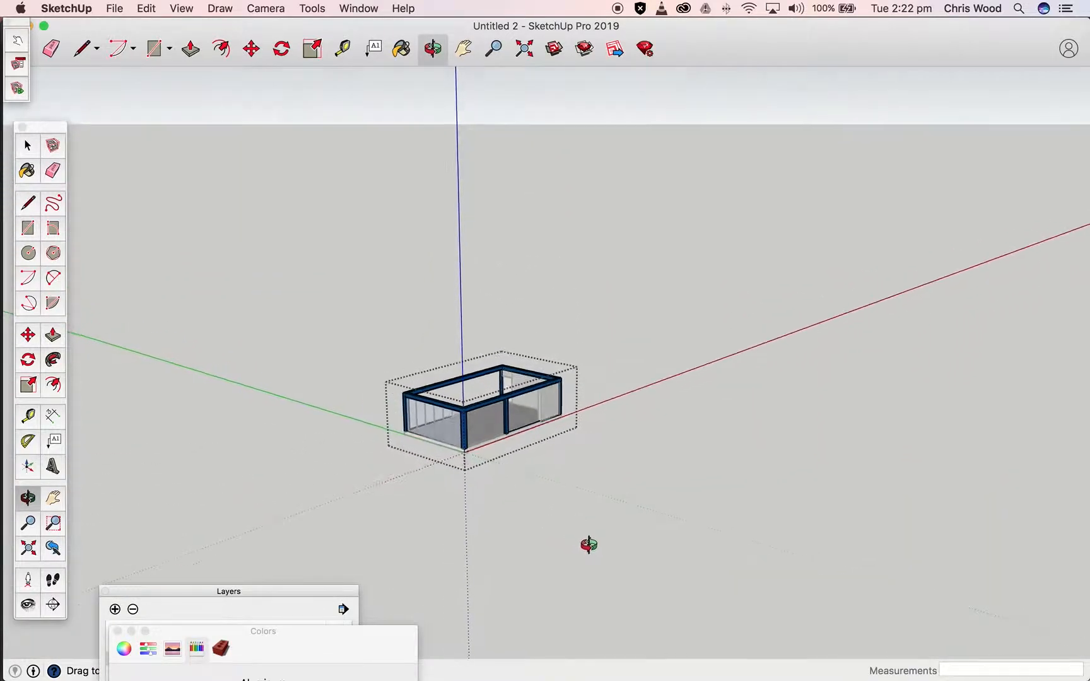
scroll(532, 511, "down", 2)
scroll(532, 512, "up", 4)
scroll(532, 511, "up", 2)
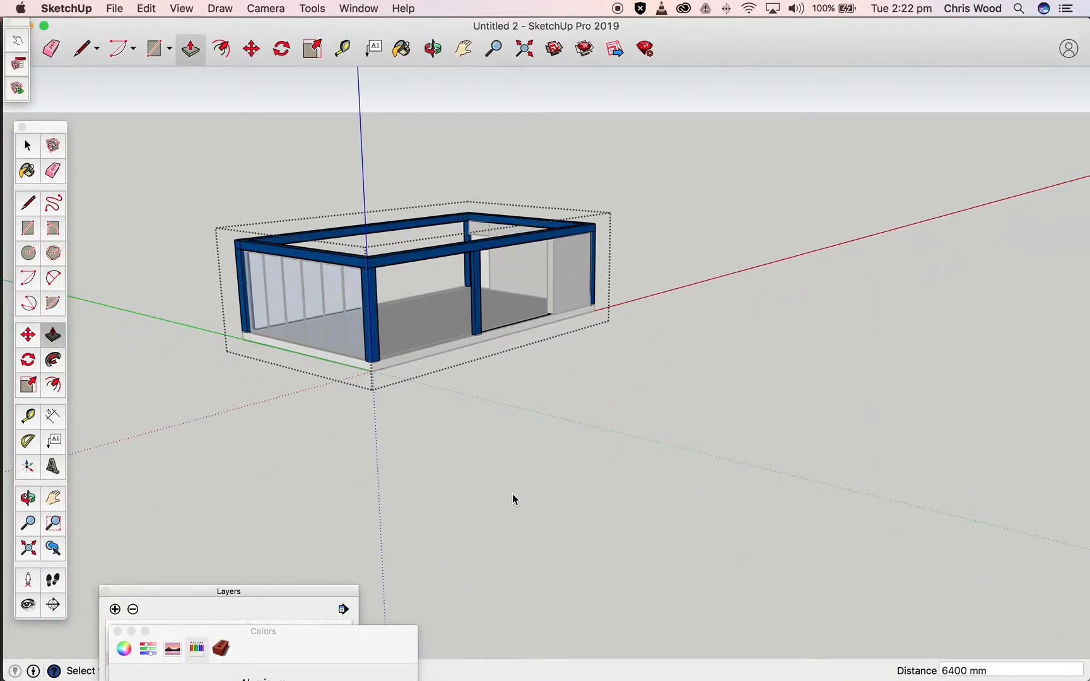
middle_click_drag(465, 452, 445, 554)
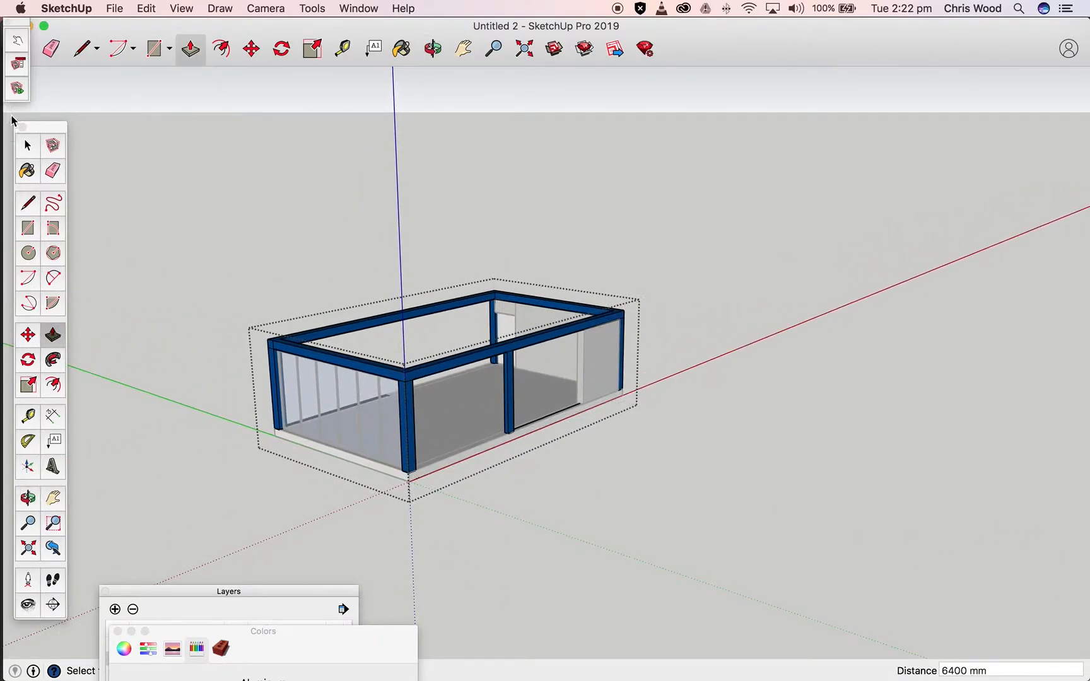
Close the blue steelwork group and view the pavilion from the glazed end
left_click(26, 145)
left_click(246, 258)
key("o")
mouse_move(703, 485)
left_mouse_down()
mouse_move(622, 489)
mouse_move(355, 457)
mouse_move(706, 460)
mouse_move(843, 477)
mouse_move(693, 479)
left_mouse_up()
key("space")
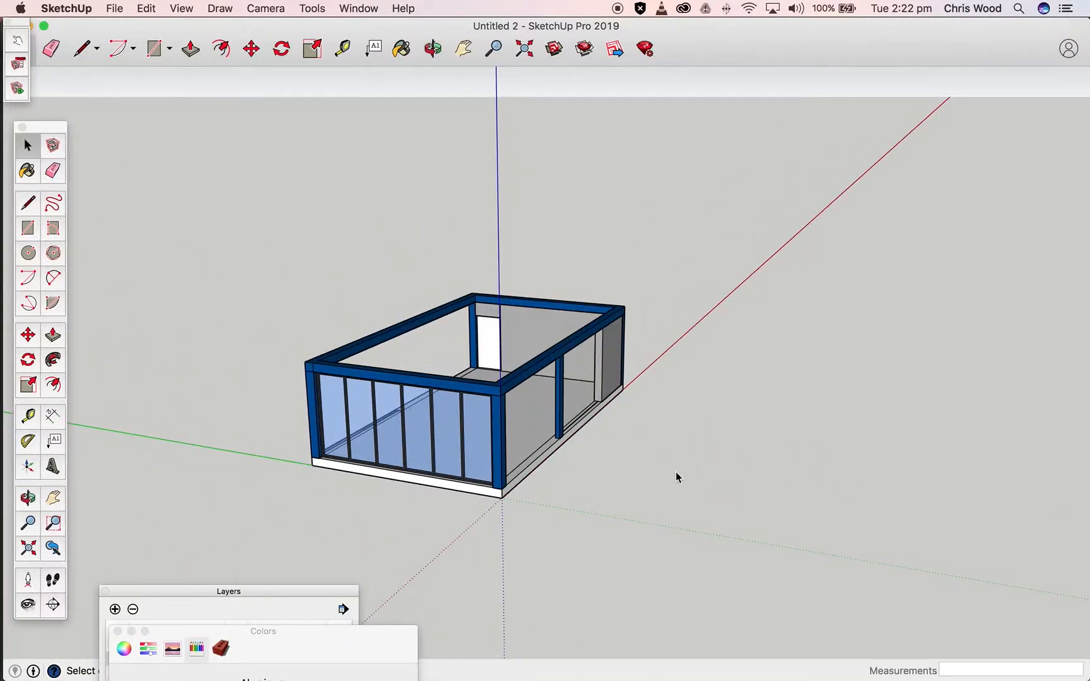
scroll(575, 445, "down", 3)
scroll(576, 446, "up", 6)
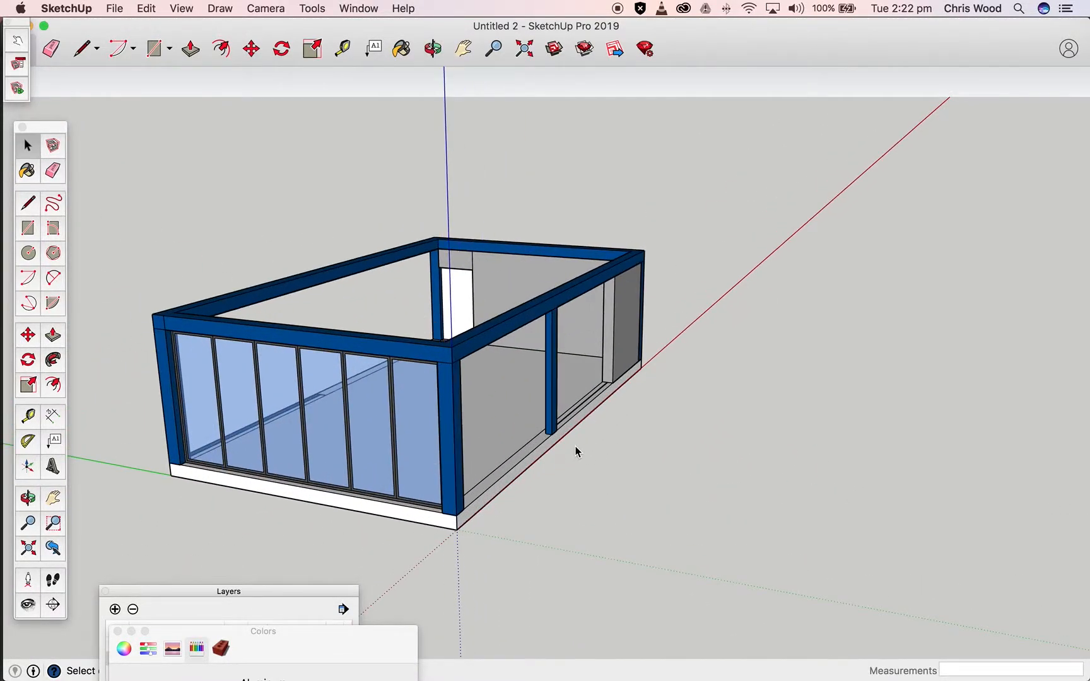